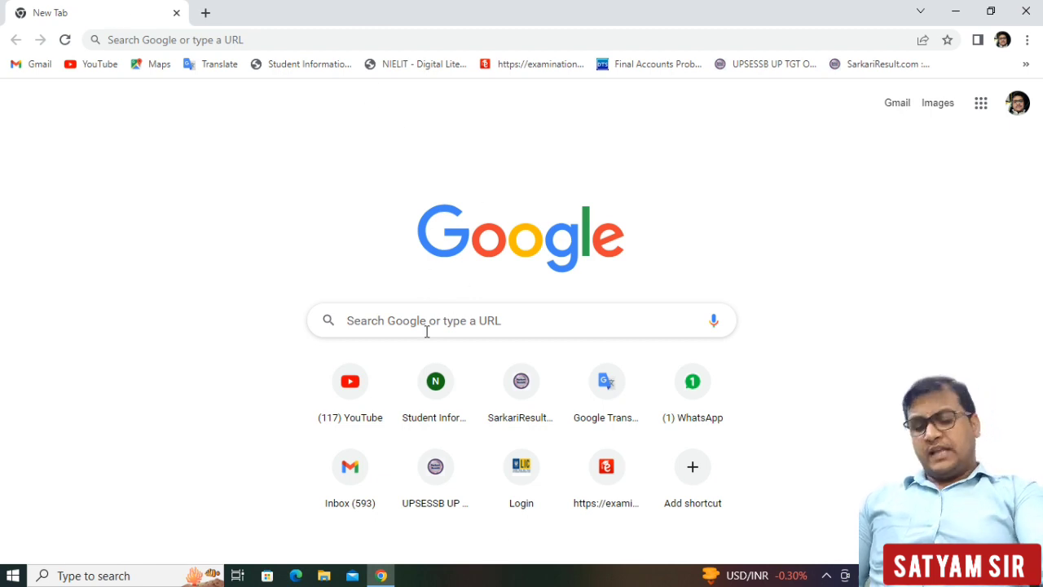
Step: Search Google for 'tally previous version' using the autocomplete suggestion after typing 'ta'
click(381, 325)
text(ta)
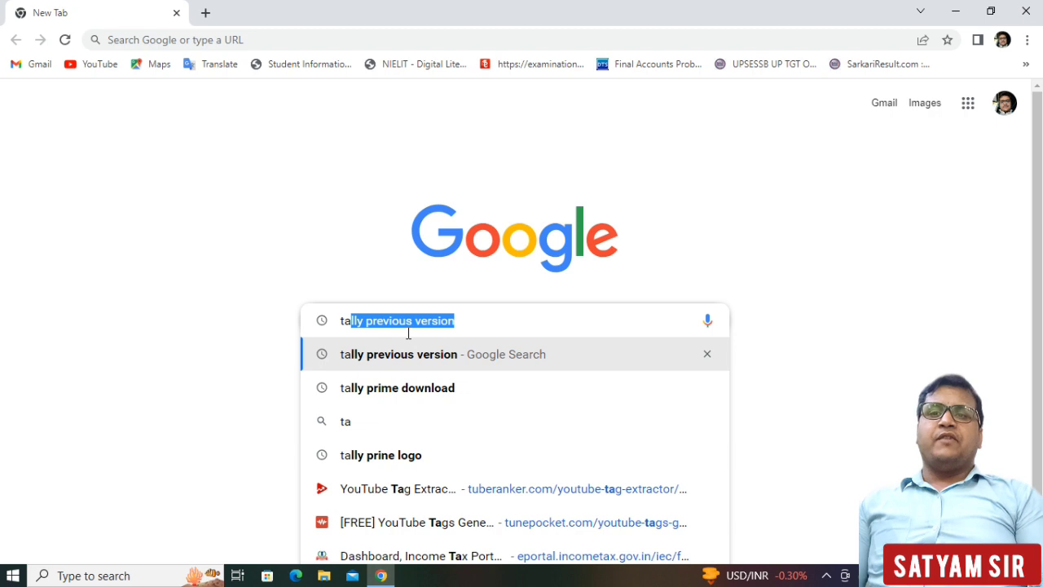
key(Down)
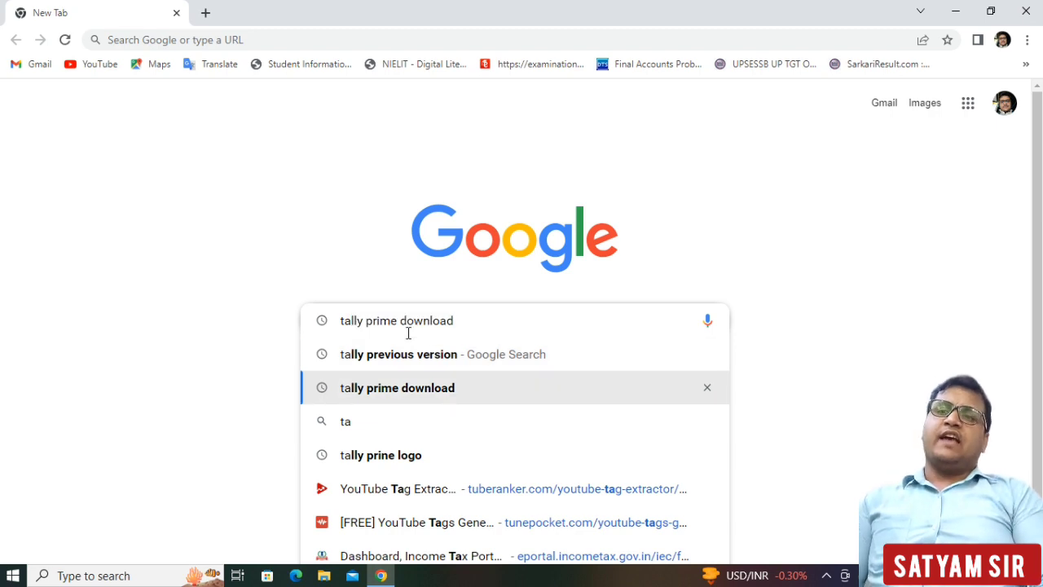
key(Up)
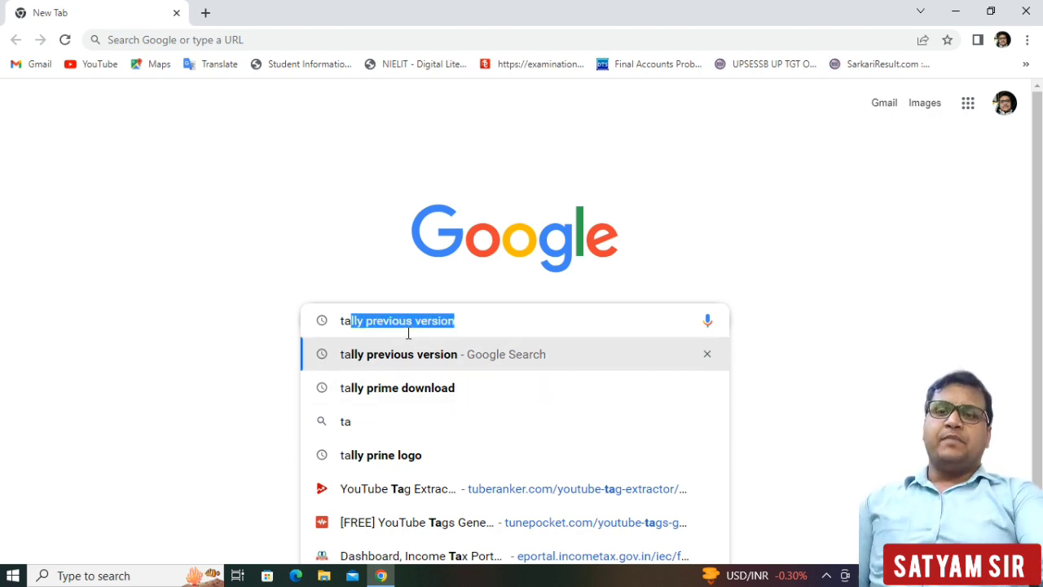
click(444, 357)
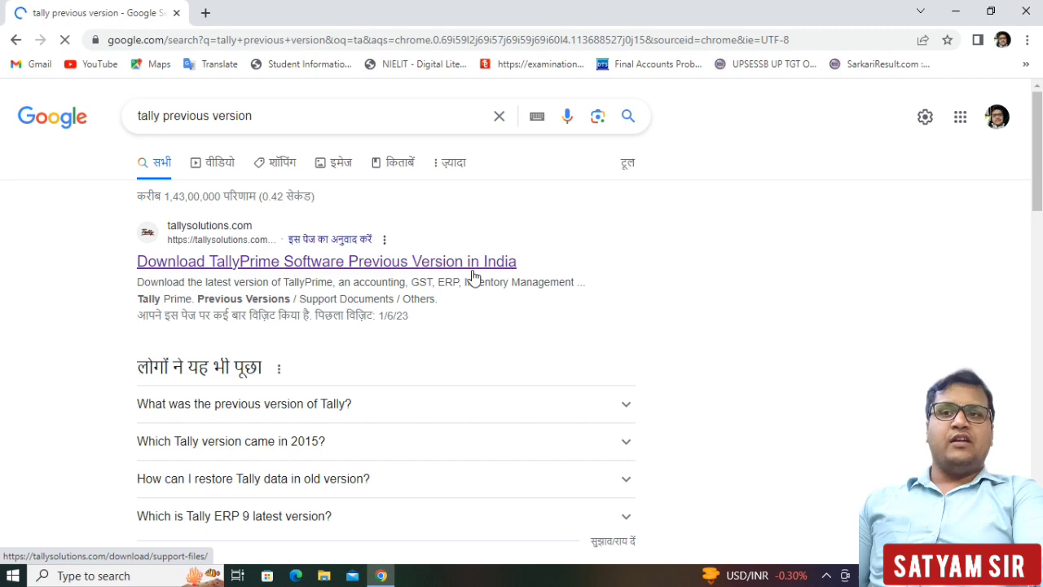
scroll(443, 288, down, 3)
scroll(440, 296, up, 3)
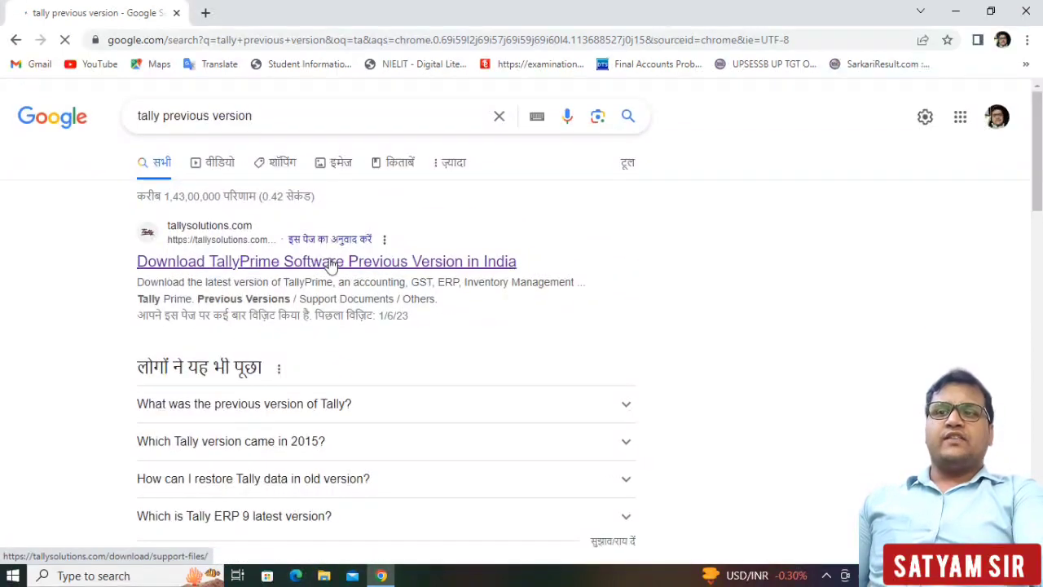
Step: On the tallysolutions.com previous-versions page, select TallyPrime Release 2.0.1 and download its installer
click(300, 261)
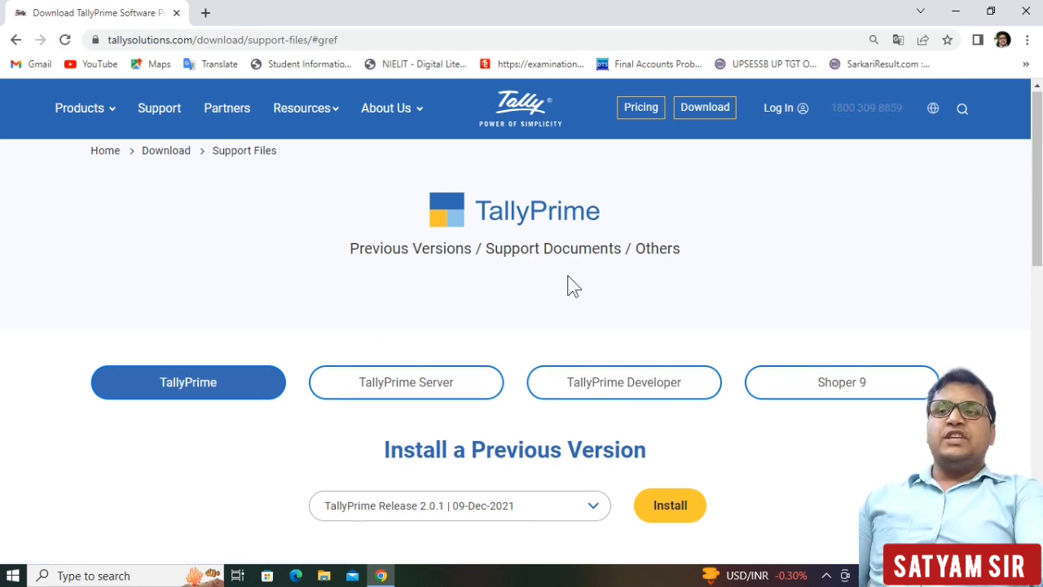
scroll(568, 285, down, 2)
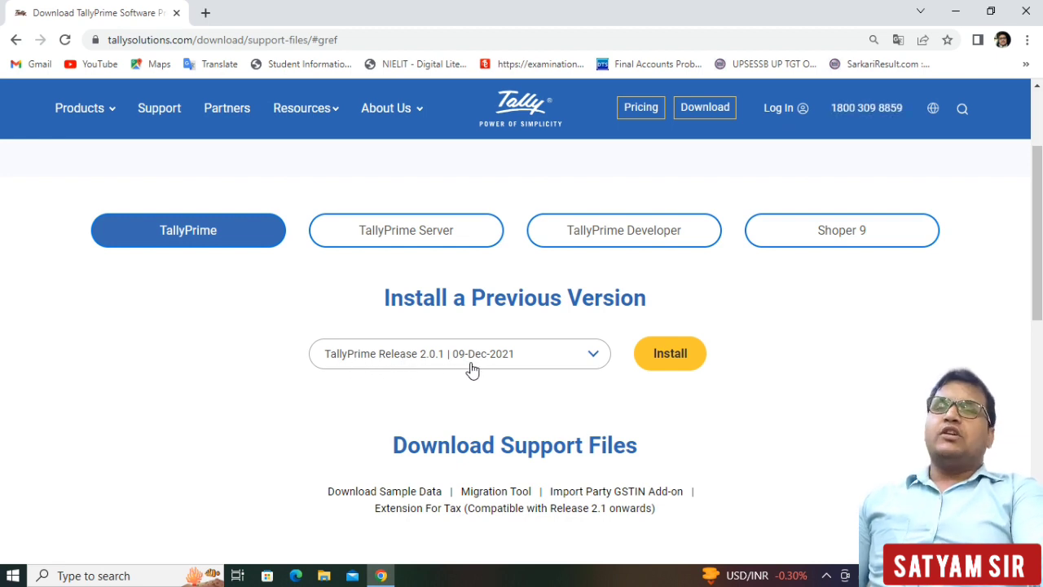
click(576, 365)
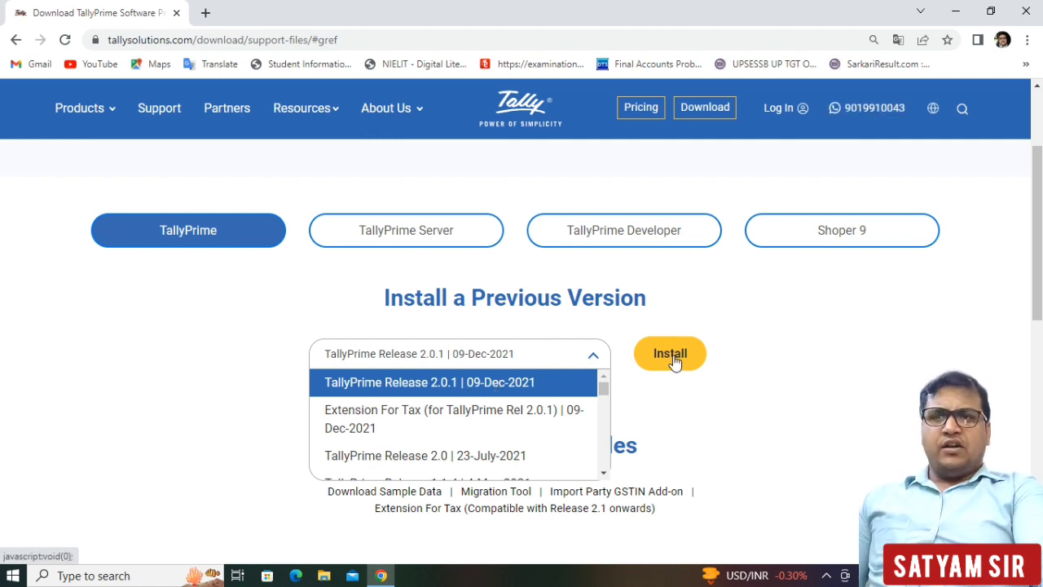
scroll(433, 414, down, 1)
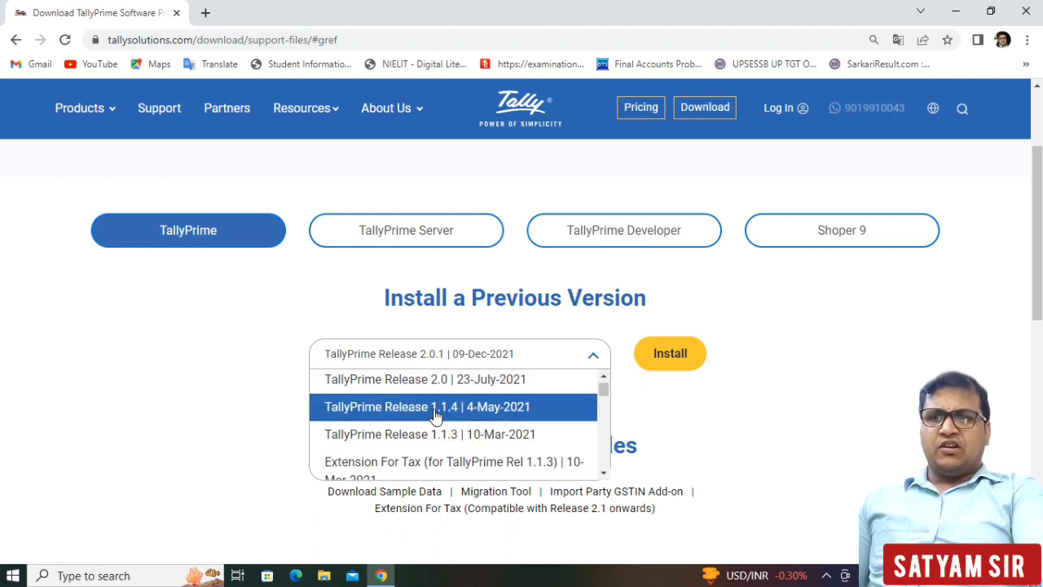
scroll(414, 400, down, 1)
scroll(414, 407, down, 1)
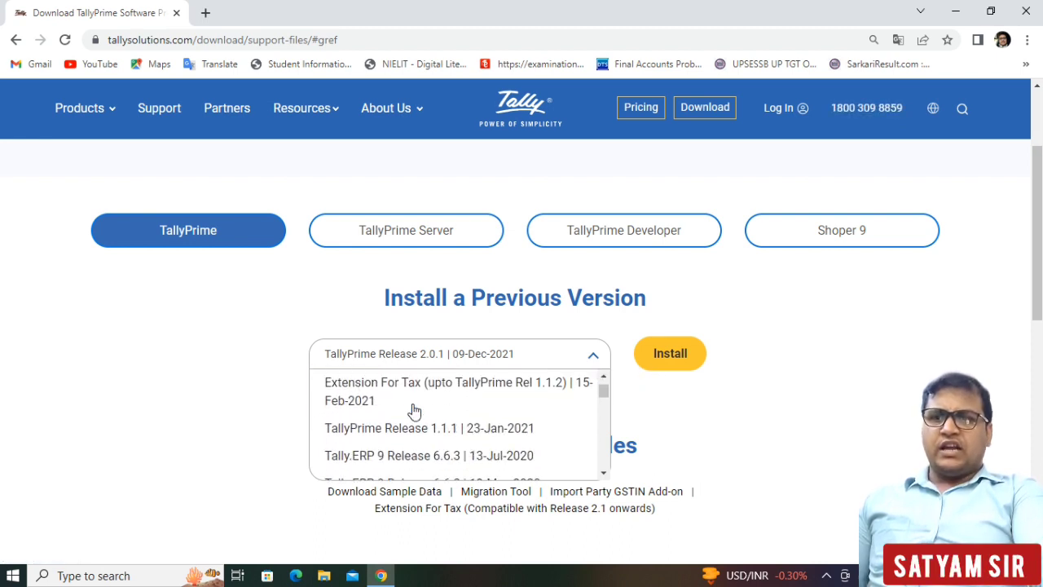
click(437, 461)
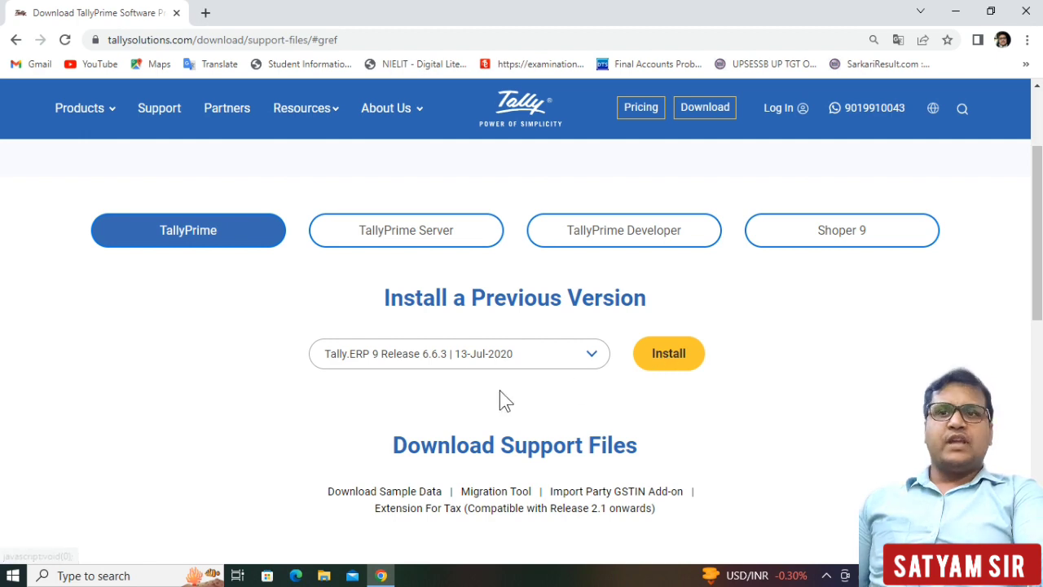
click(559, 363)
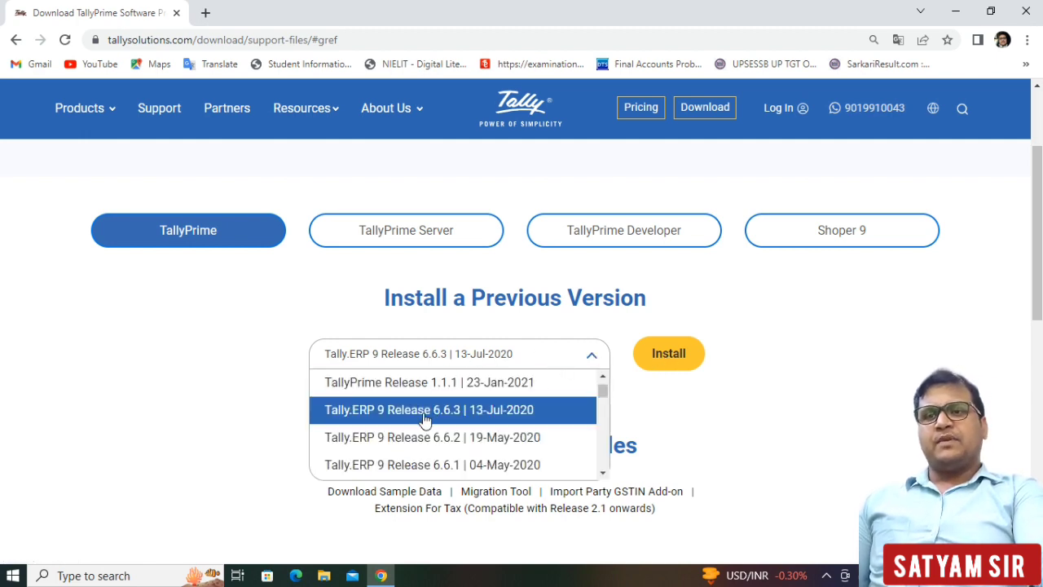
scroll(432, 416, up, 4)
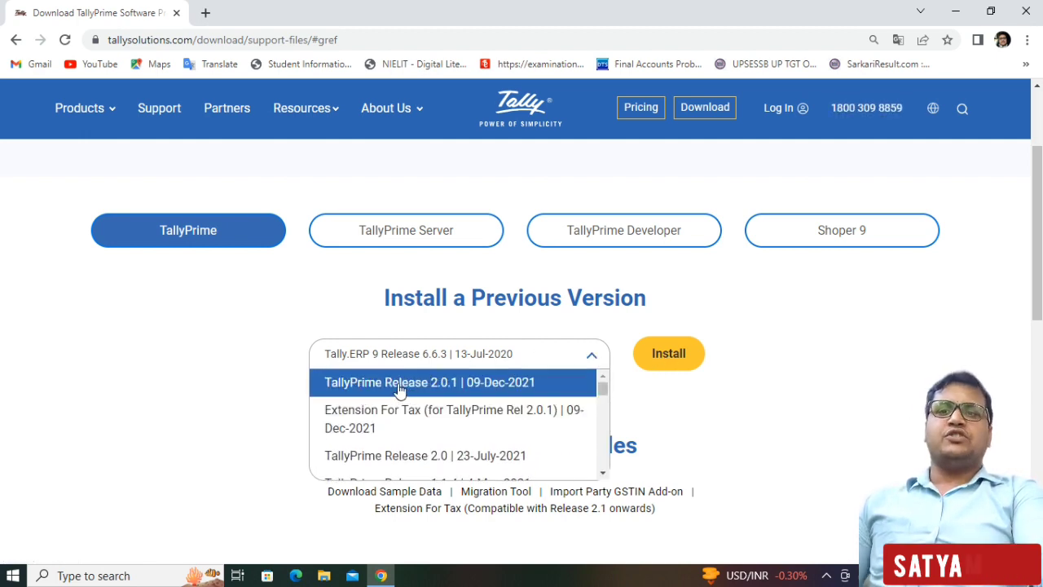
click(439, 382)
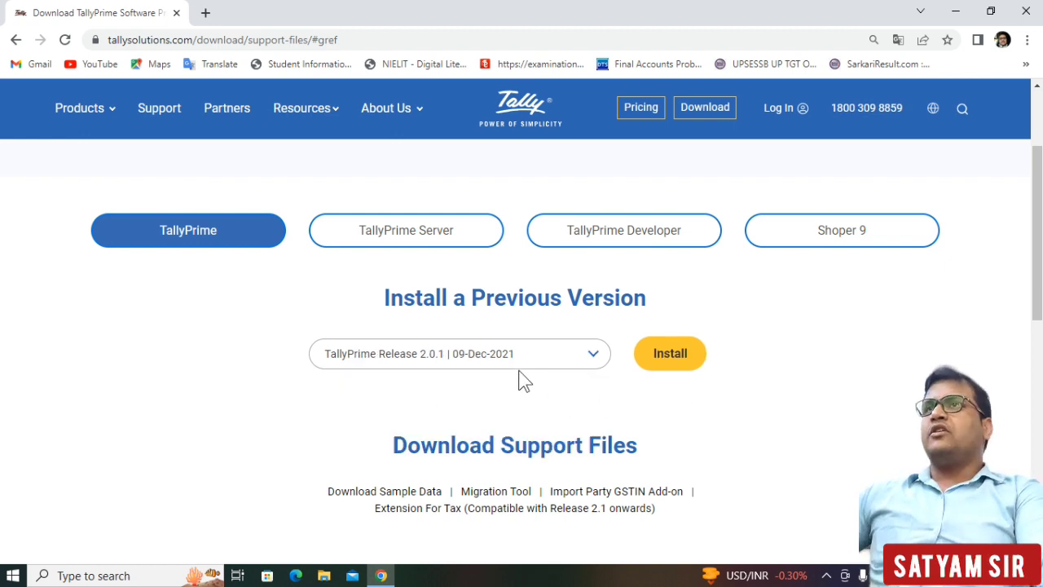
click(670, 358)
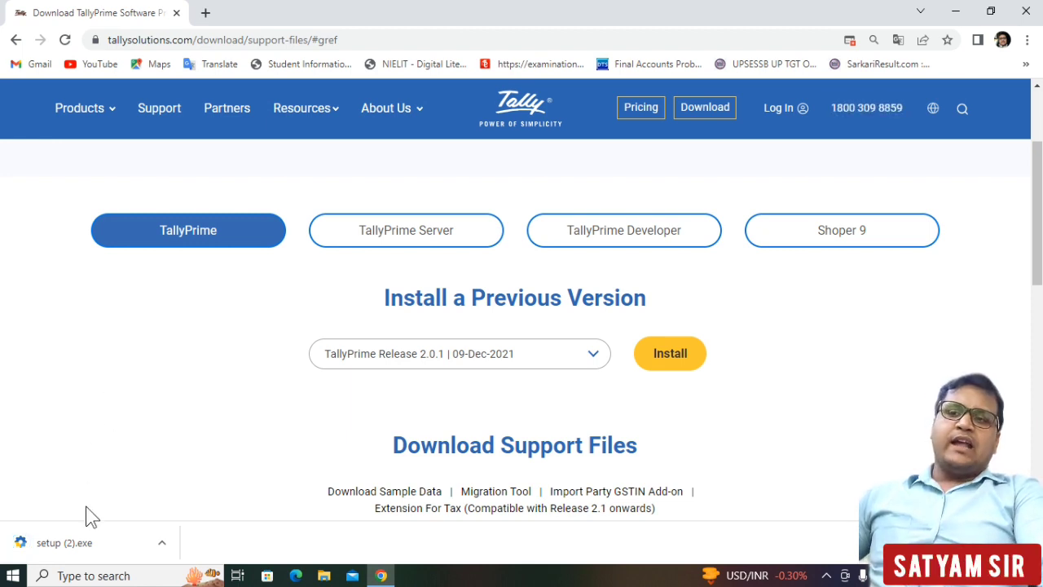
Step: Run setup (2).exe, approve the UAC prompt, and move the Setup Manager window into view
click(72, 556)
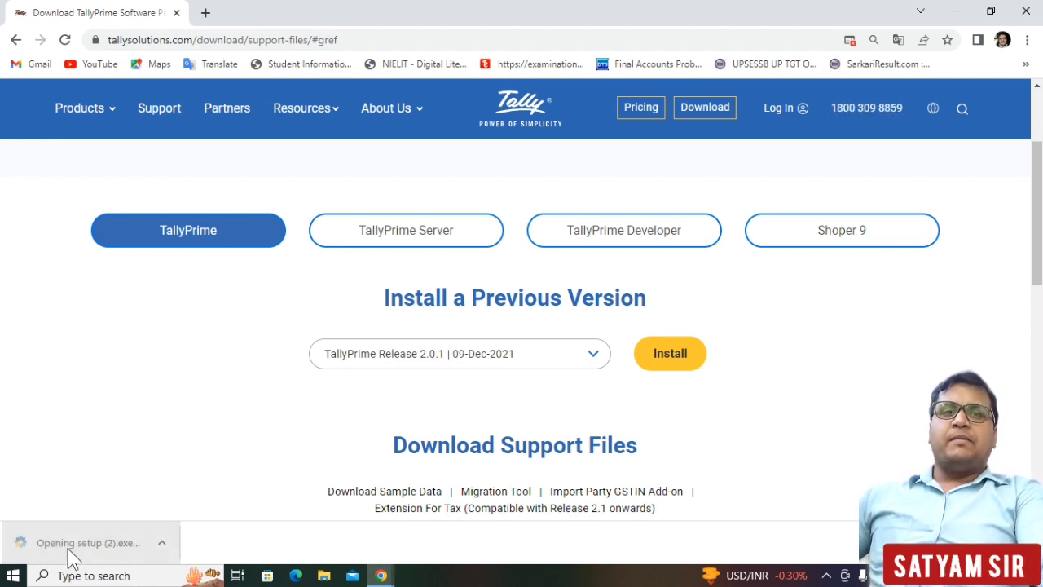
click(957, 14)
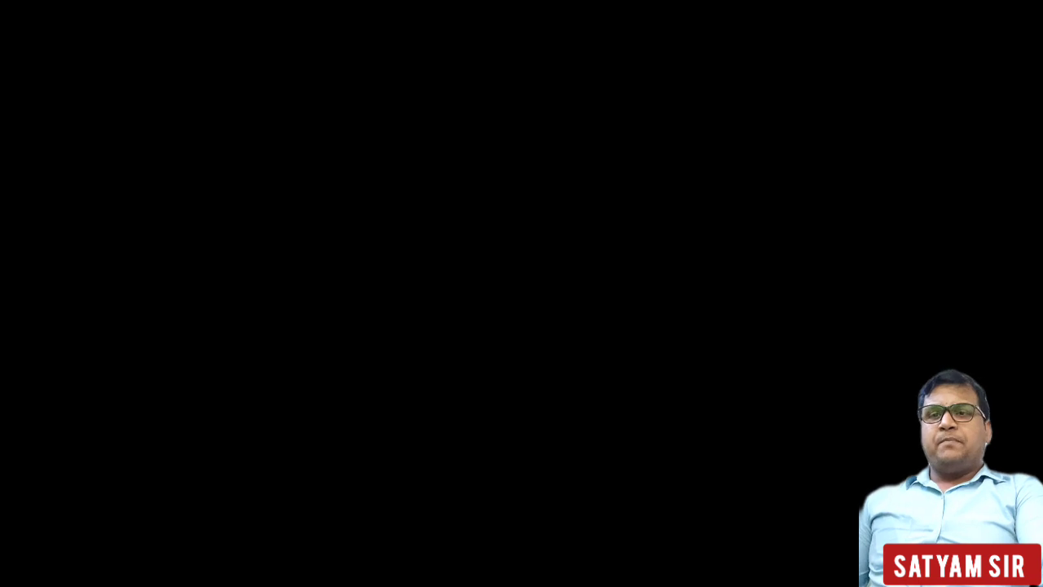
click(427, 392)
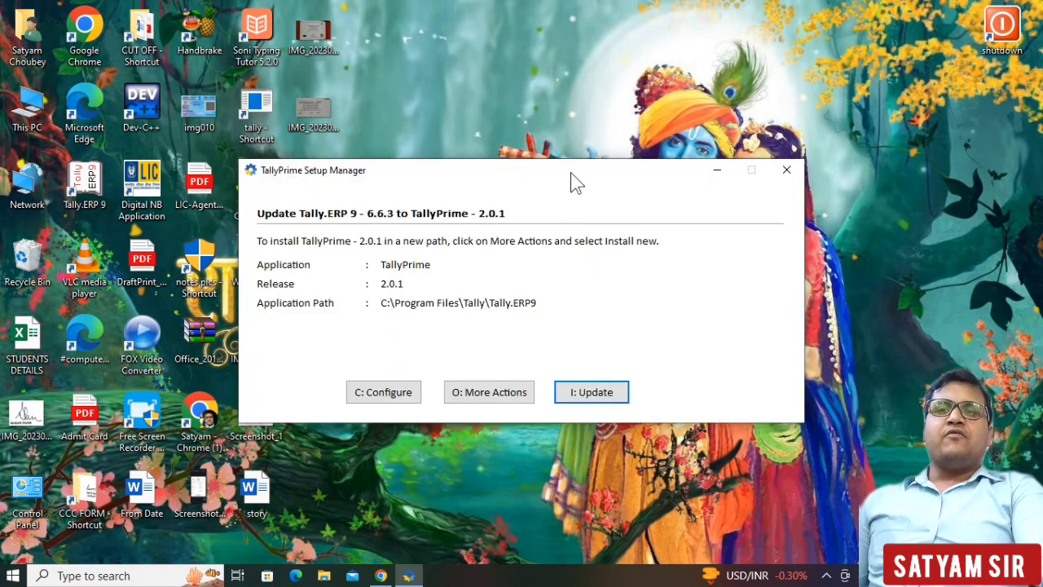
drag(572, 173, 582, 137)
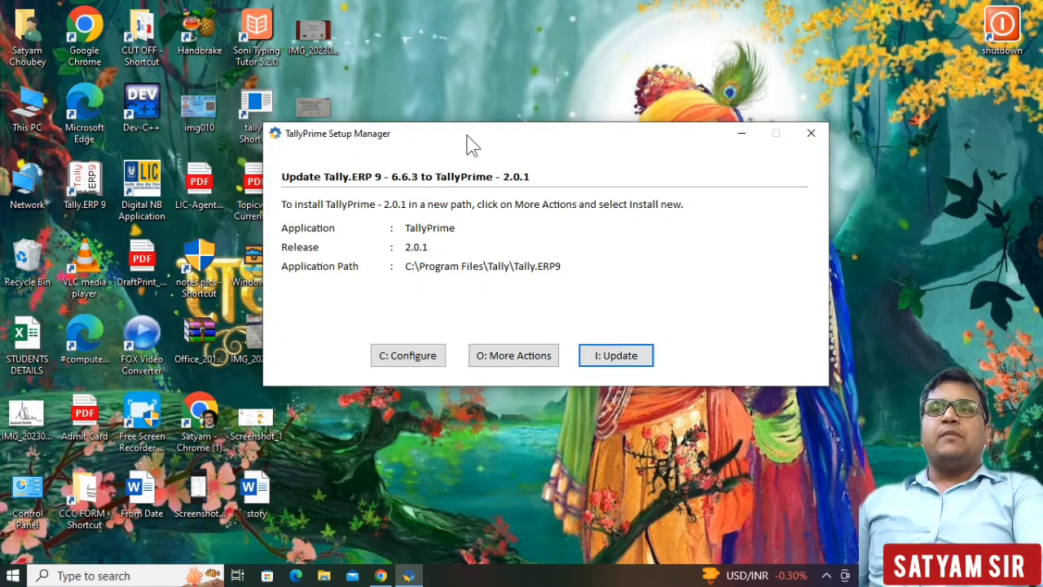
drag(468, 144, 534, 156)
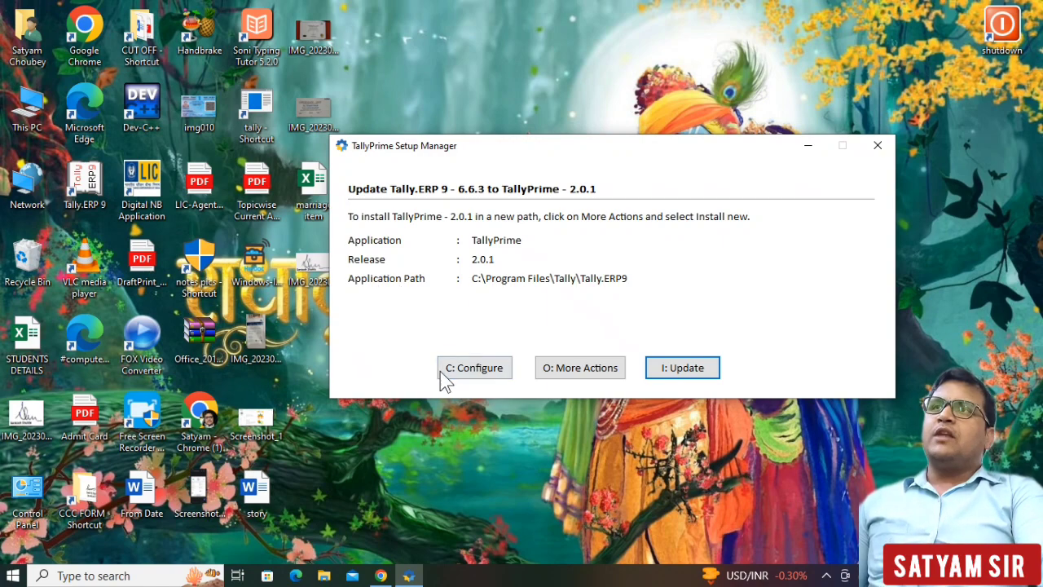
click(473, 370)
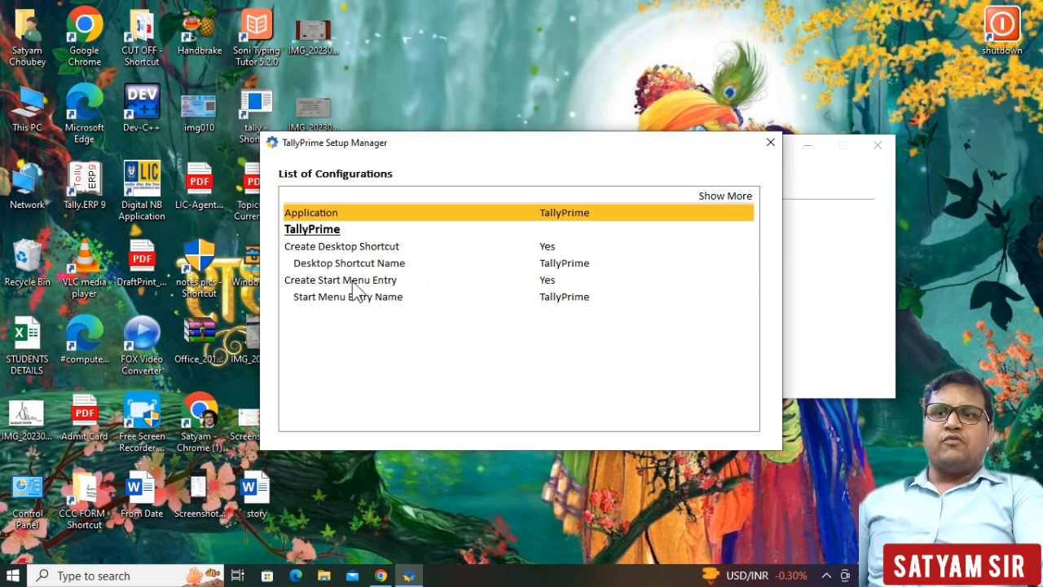
click(737, 197)
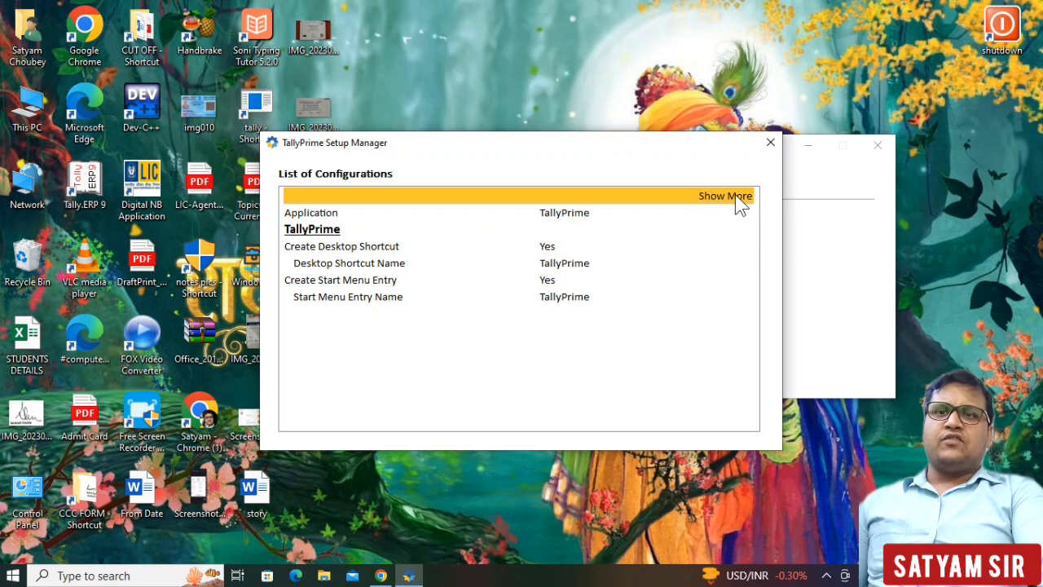
click(736, 197)
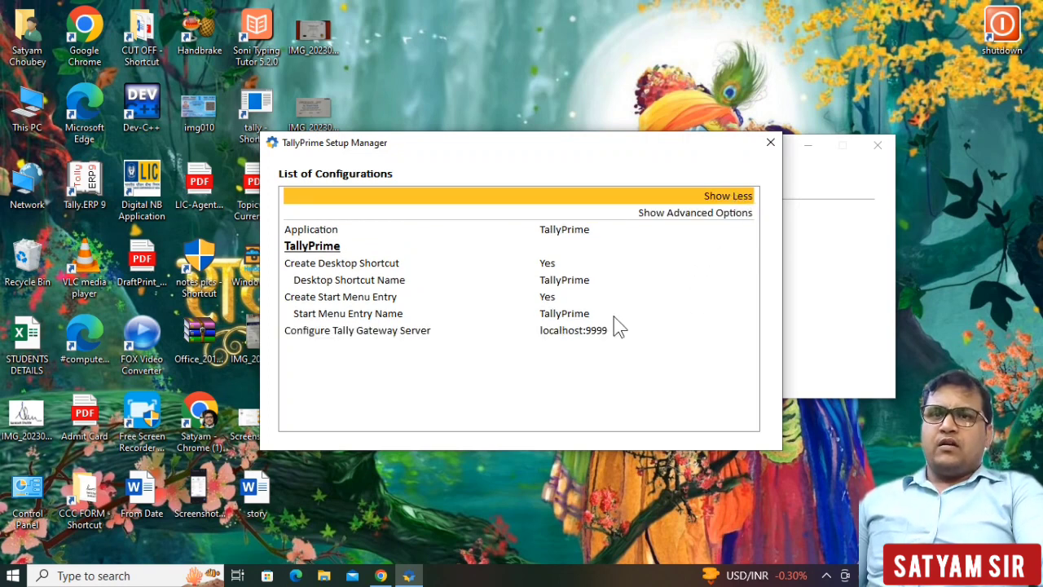
click(711, 214)
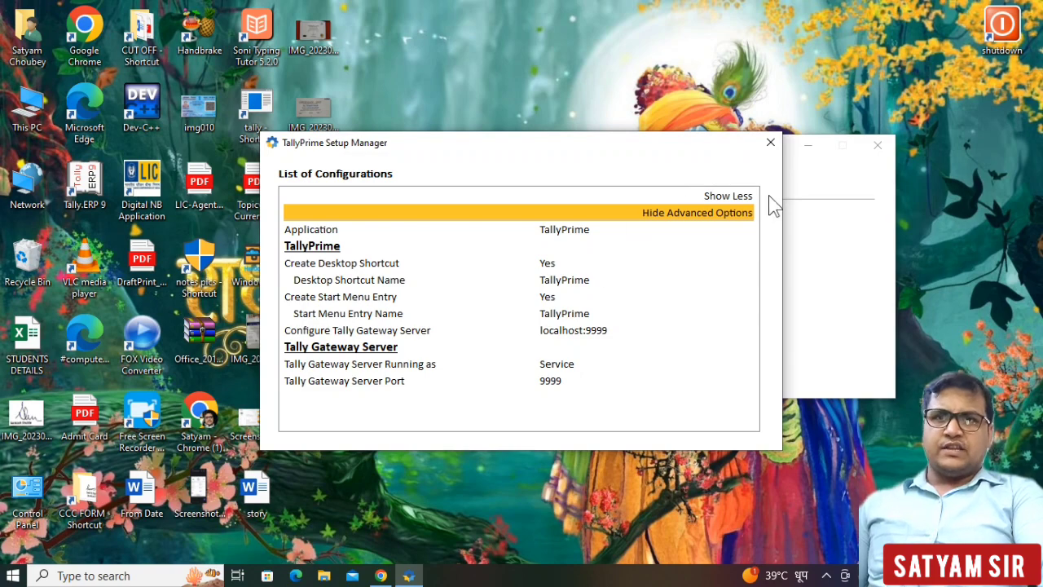
click(770, 145)
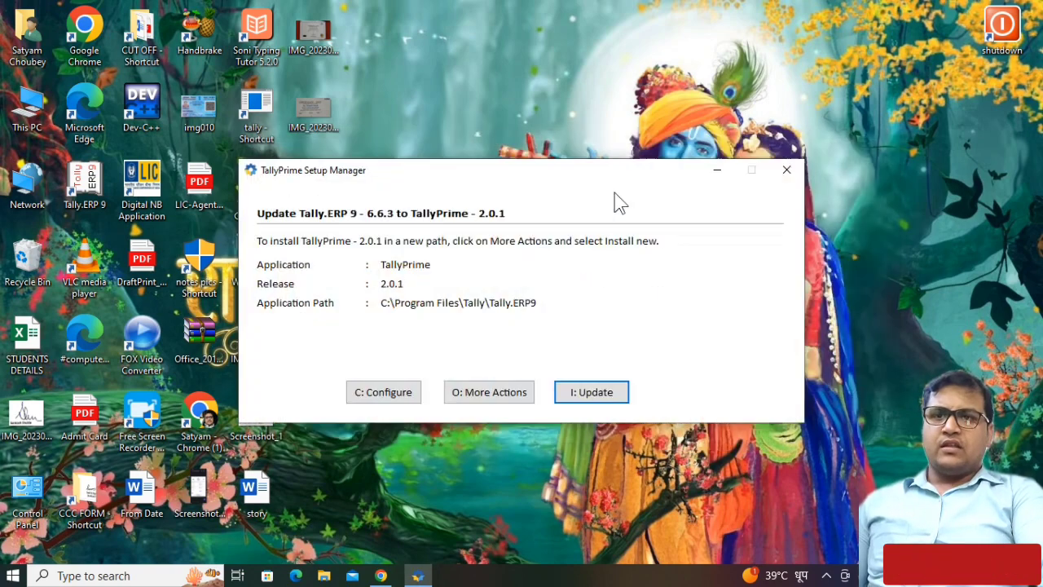
click(489, 393)
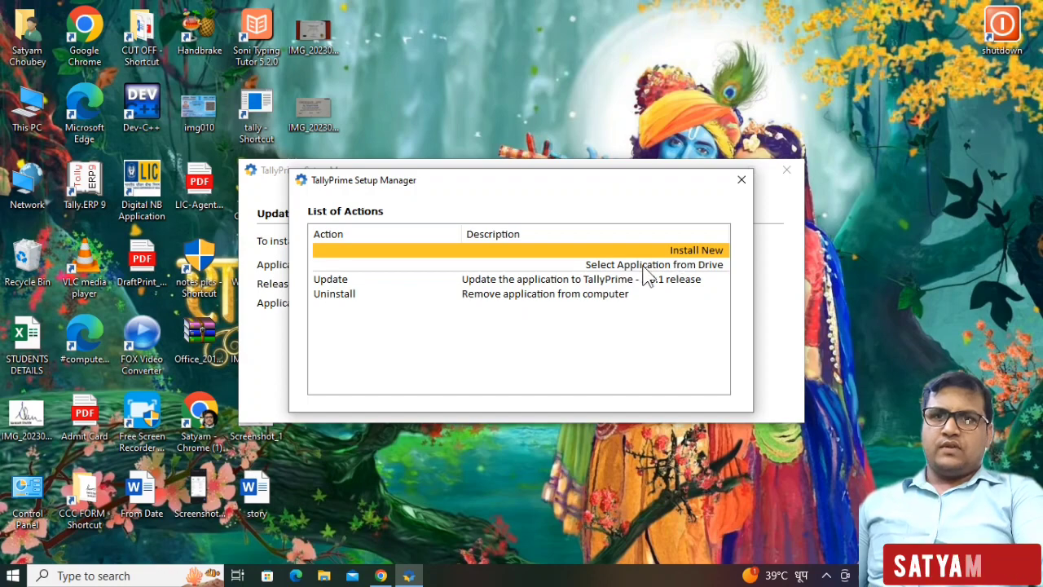
Step: Choose Install New instead of updating, and open Configure for the new TallyPrime install
click(680, 250)
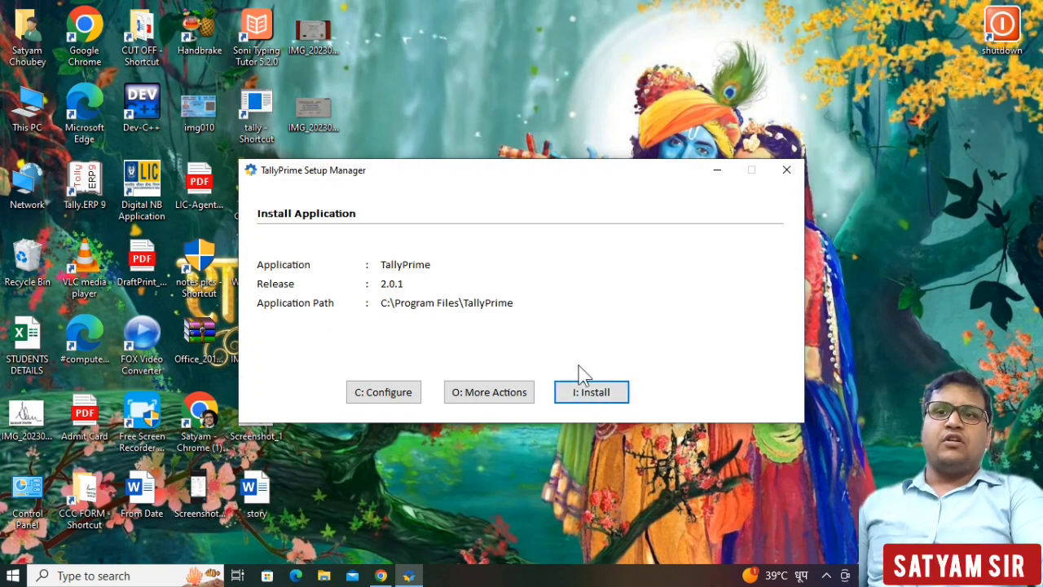
click(387, 394)
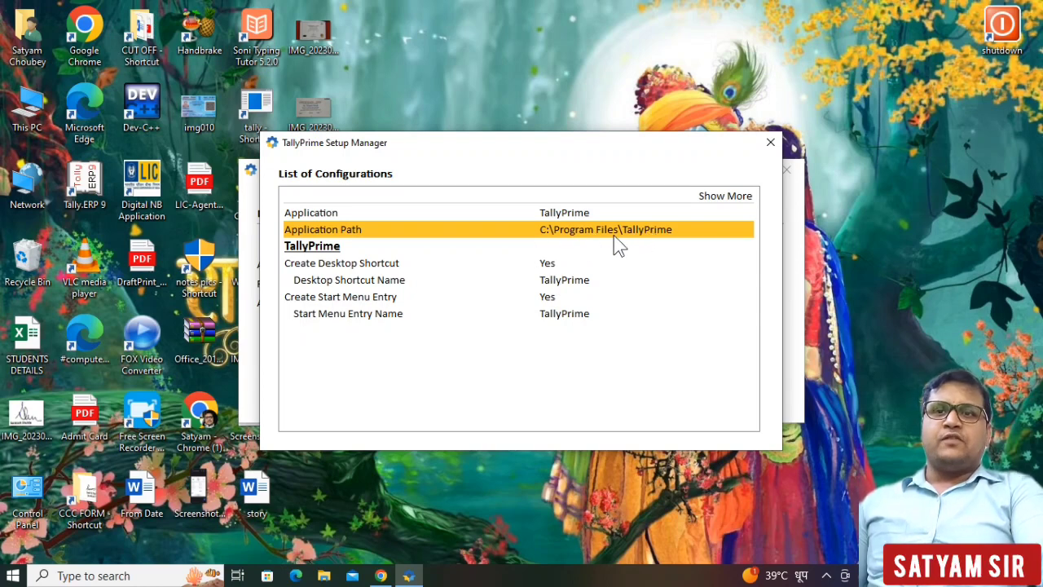
Step: Change the application path to the It's Okay (E:) drive and close the List of Configurations
click(650, 230)
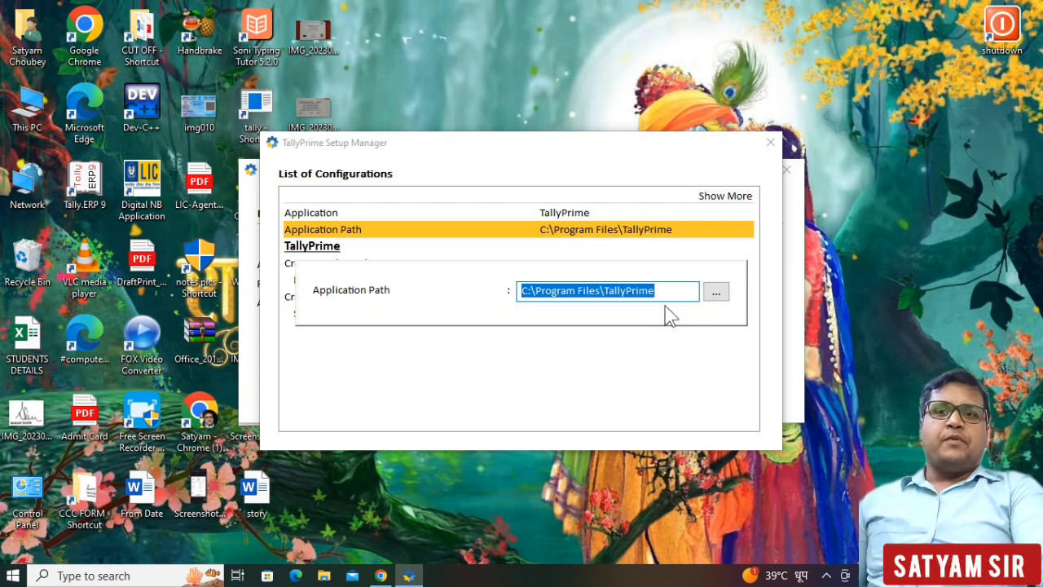
click(718, 295)
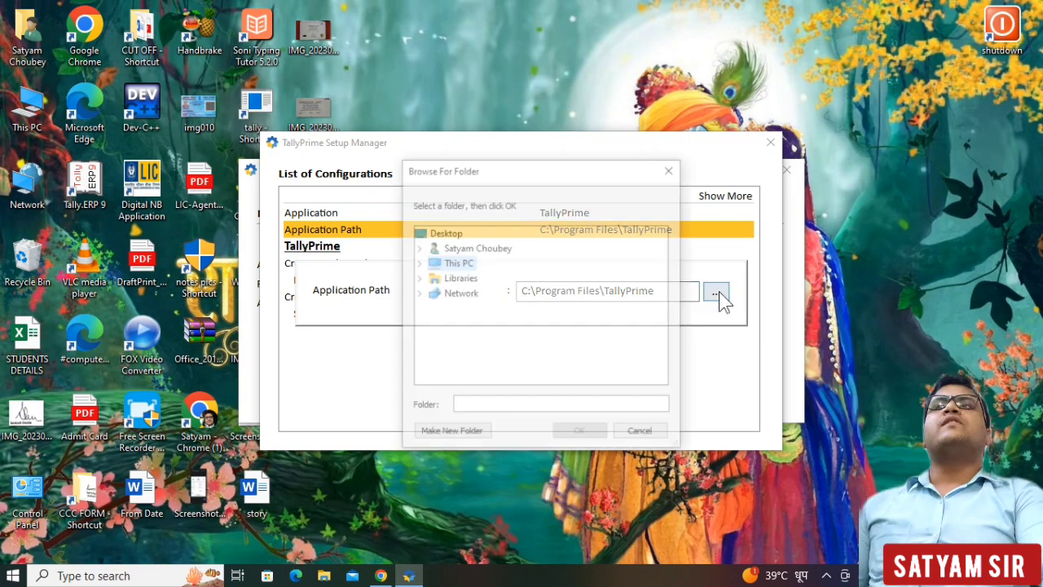
click(642, 434)
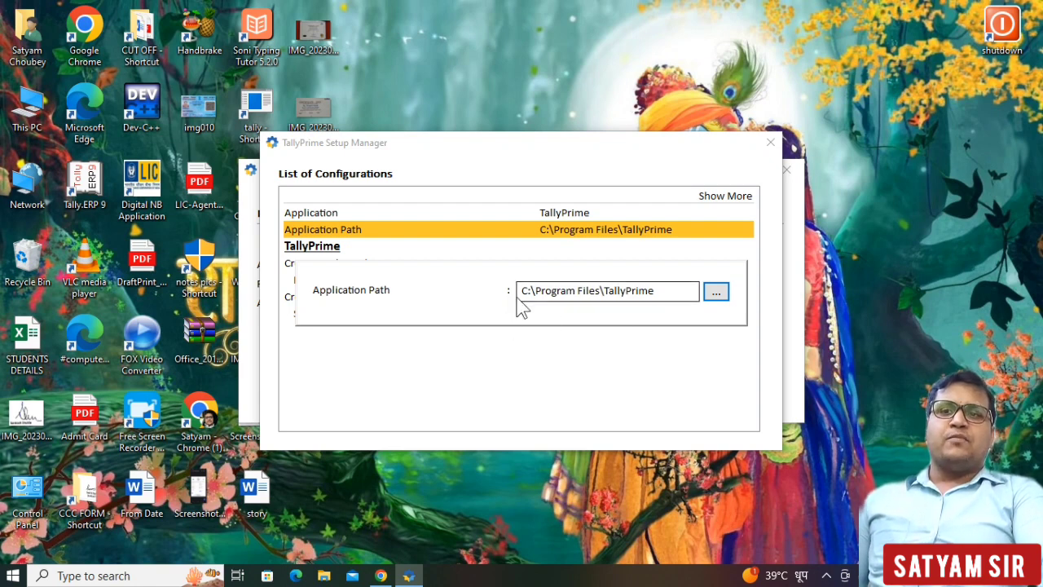
click(716, 293)
click(456, 263)
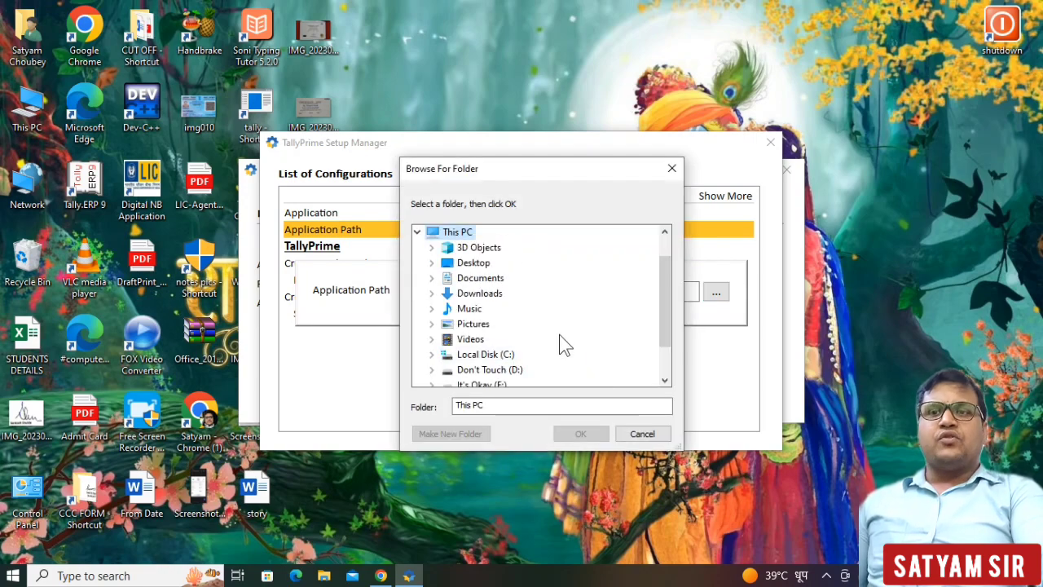
drag(663, 299, 667, 339)
click(485, 340)
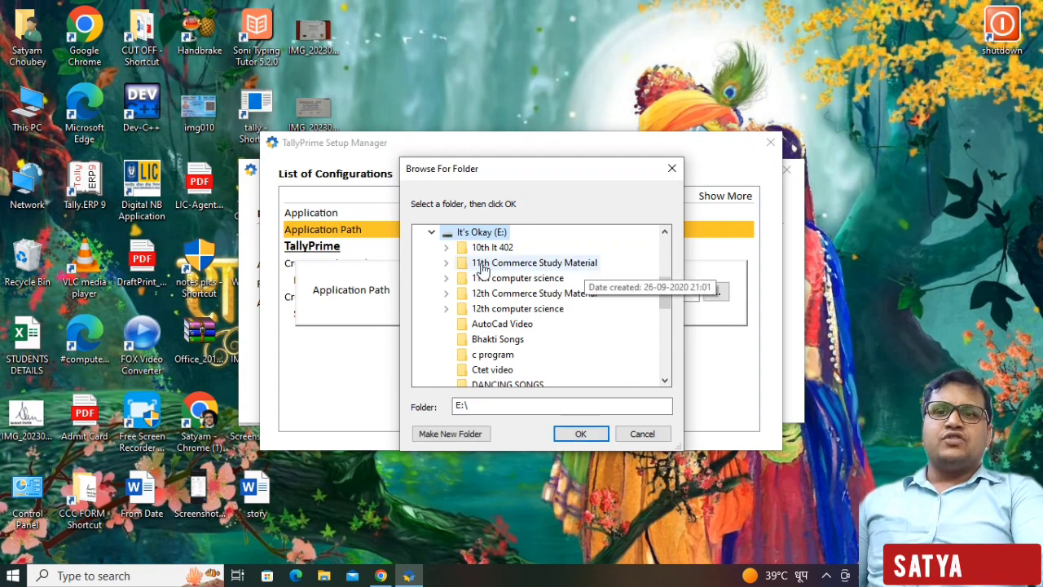
click(584, 432)
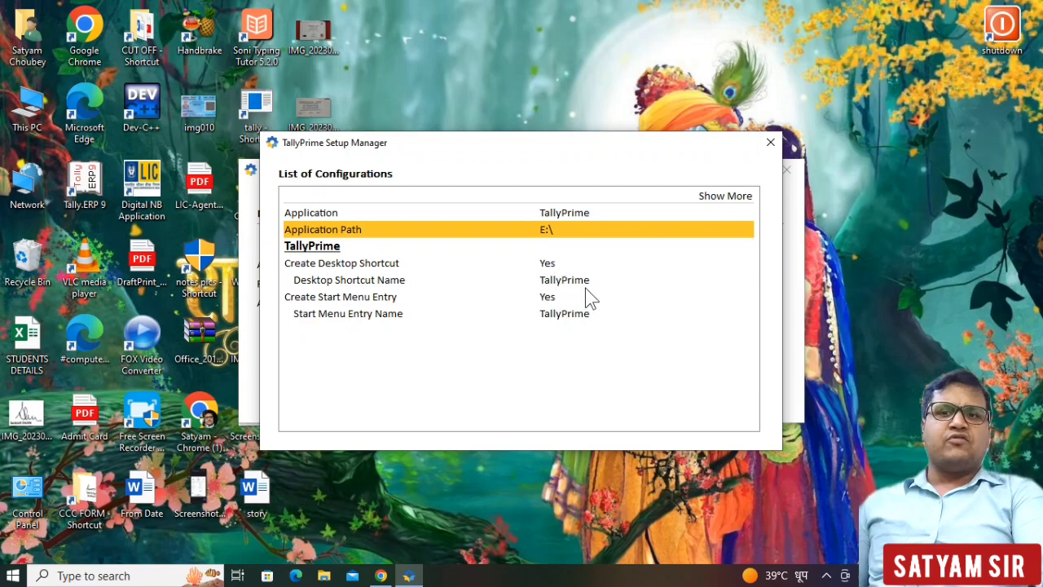
click(771, 142)
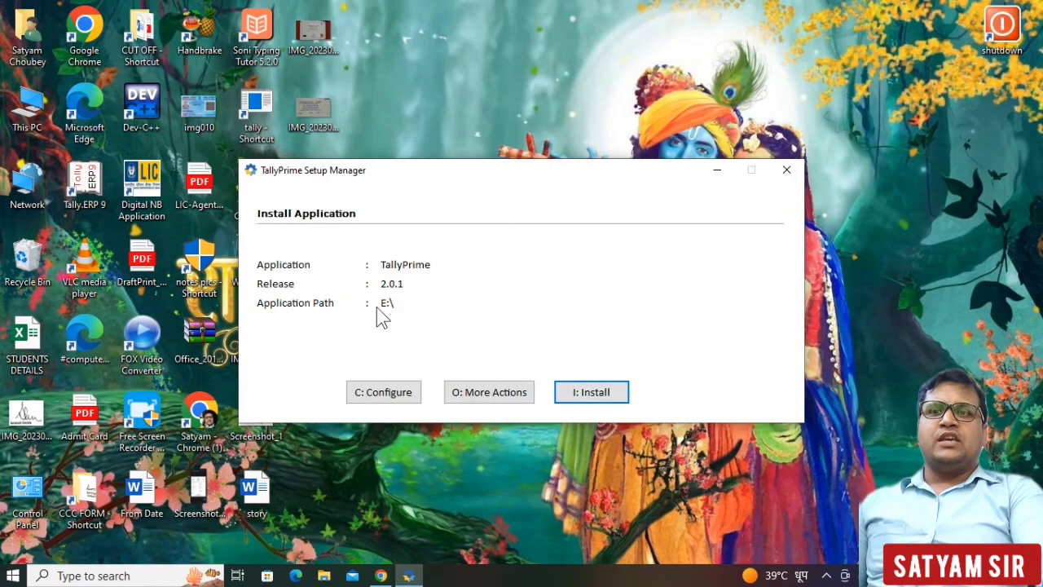
Step: Install TallyPrime 2.0.1 to E:\ and launch it with S: Start TallyPrime once successful
click(611, 394)
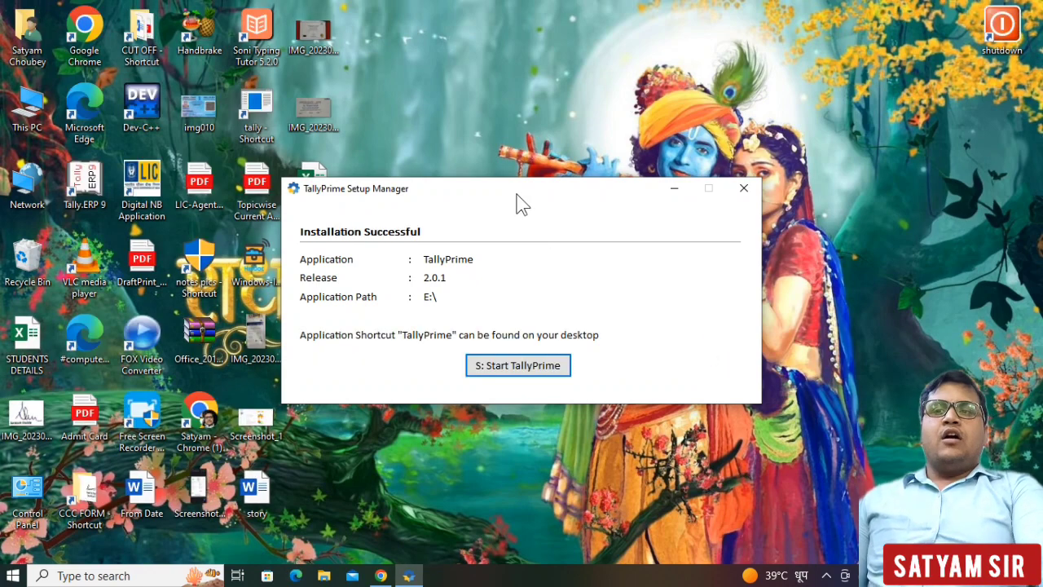
drag(517, 194, 611, 115)
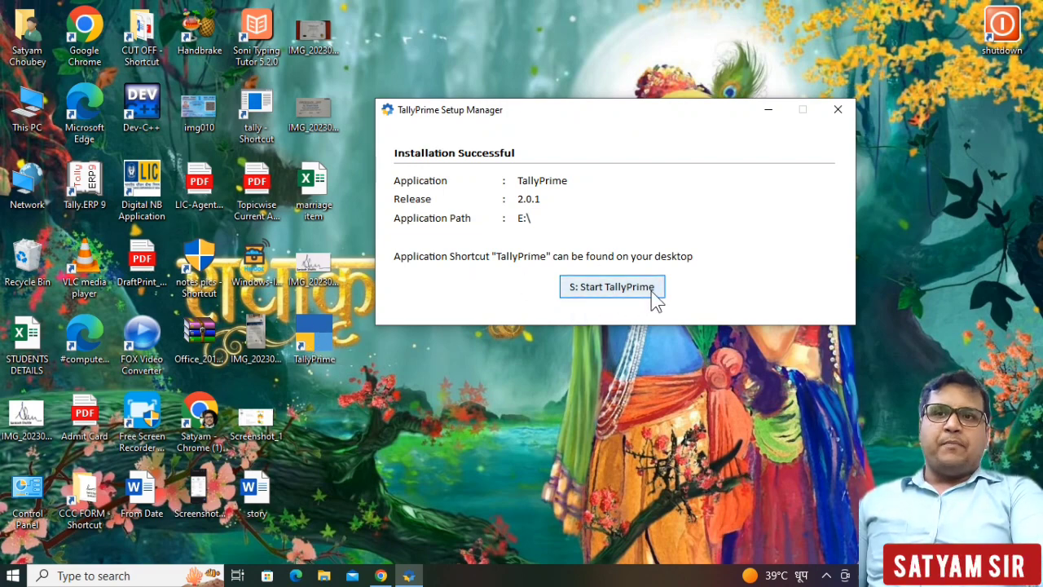
click(576, 289)
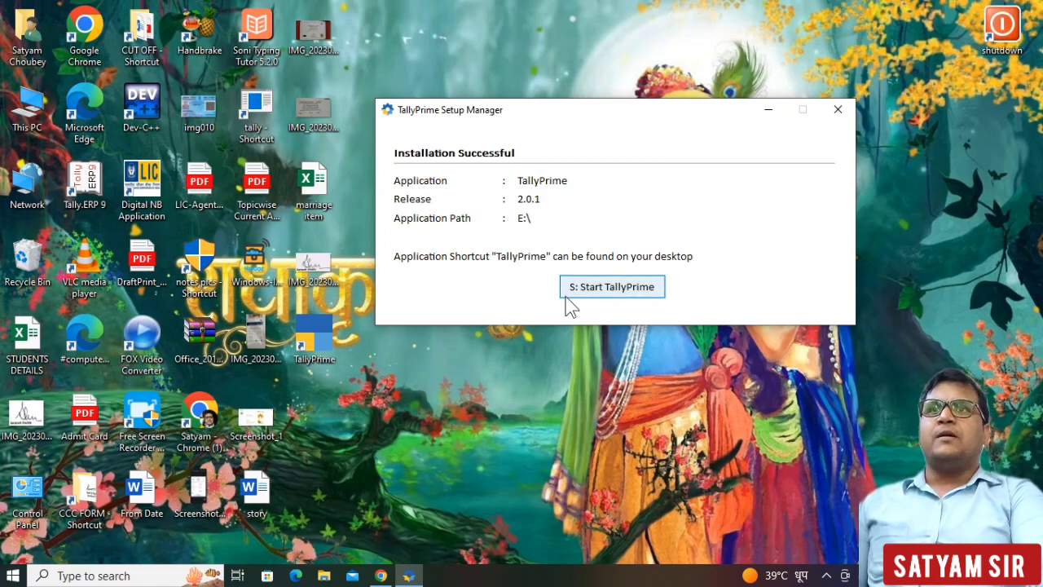
Step: Launch TallyPrime and refresh the desktop several times while the splash screen loads
click(613, 292)
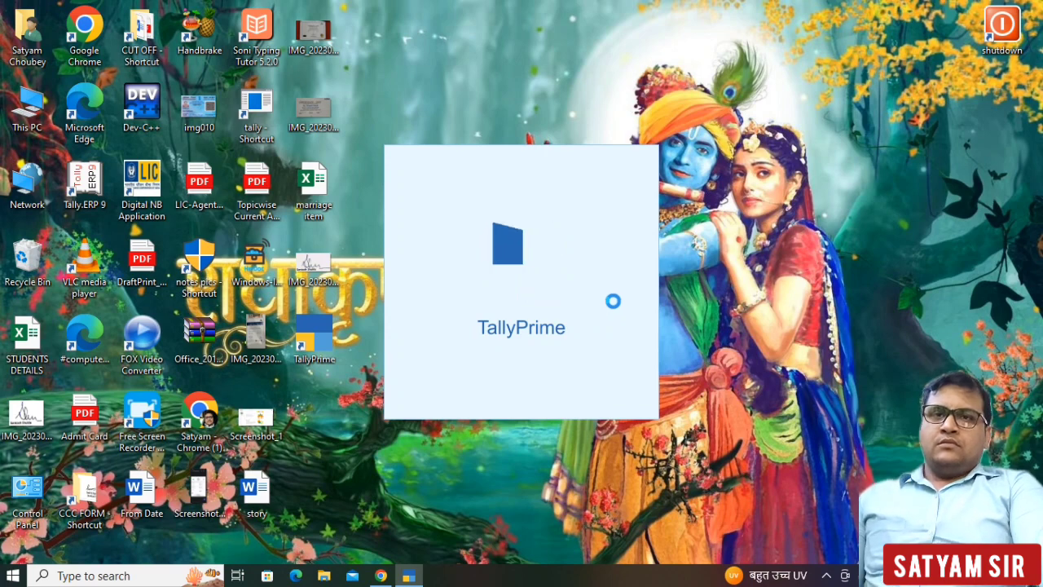
right_click(733, 150)
click(755, 190)
right_click(766, 165)
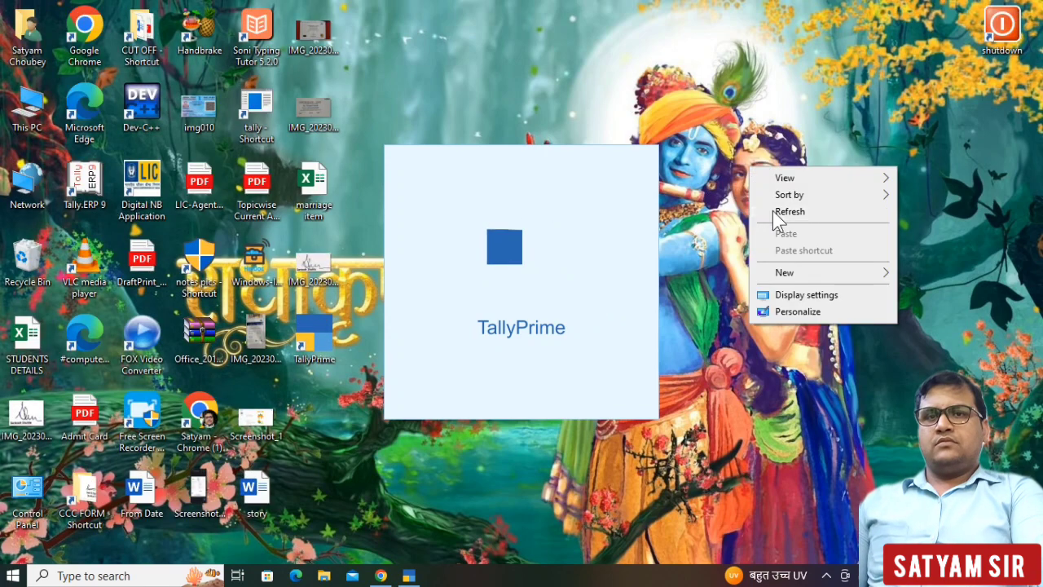
click(772, 209)
right_click(743, 154)
click(773, 198)
right_click(774, 165)
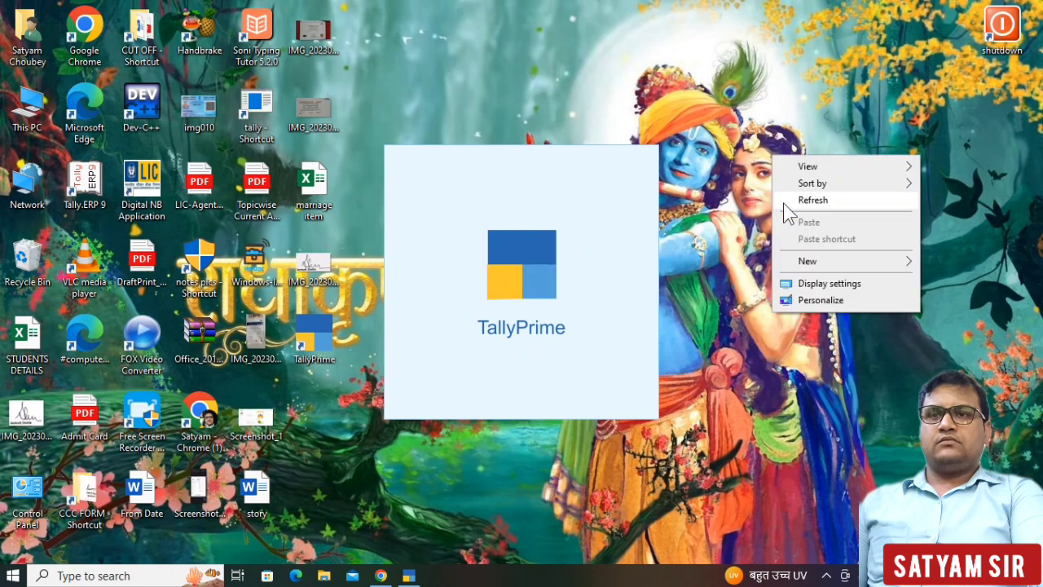
click(784, 202)
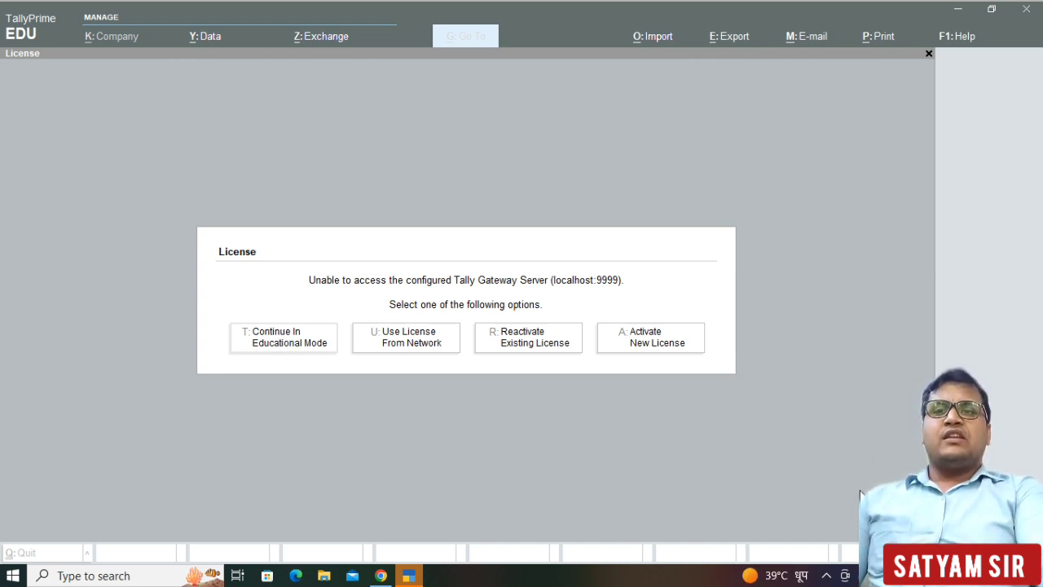
Step: Cancel the Quit prompt and choose T: Continue In Educational Mode in the License dialog
click(674, 214)
key(Escape)
key(Return)
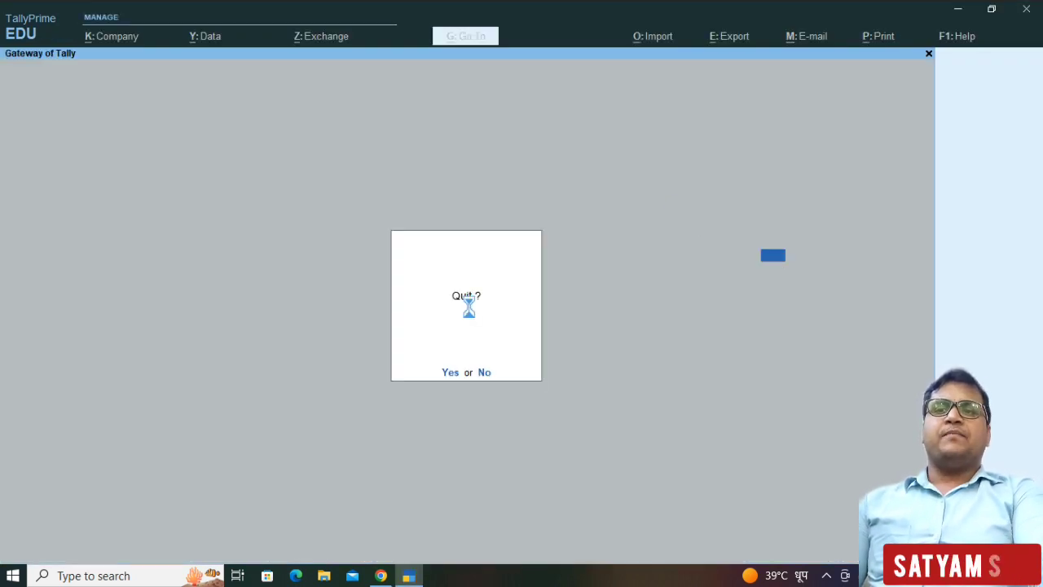
key(Escape)
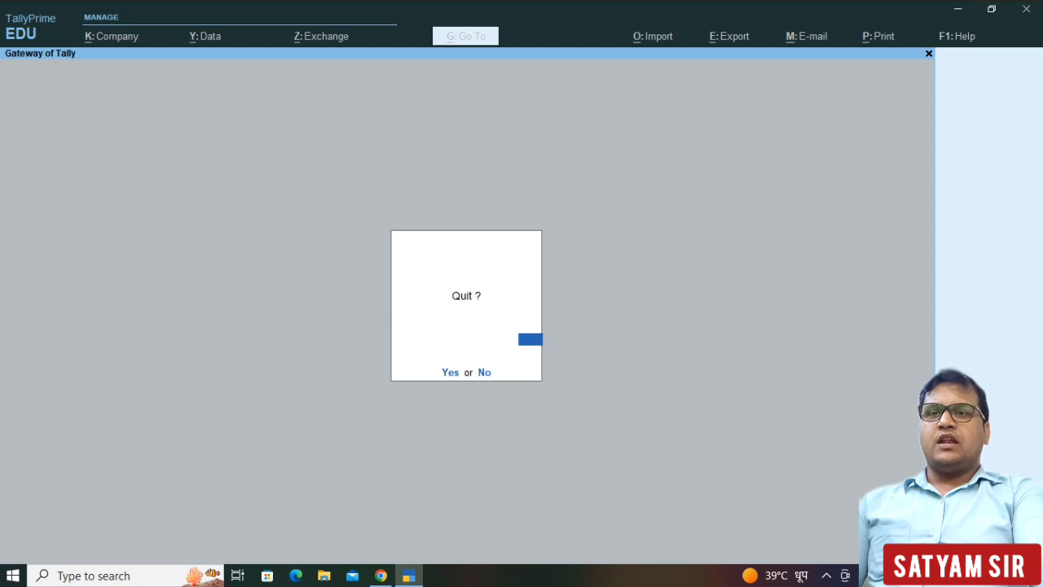
click(294, 343)
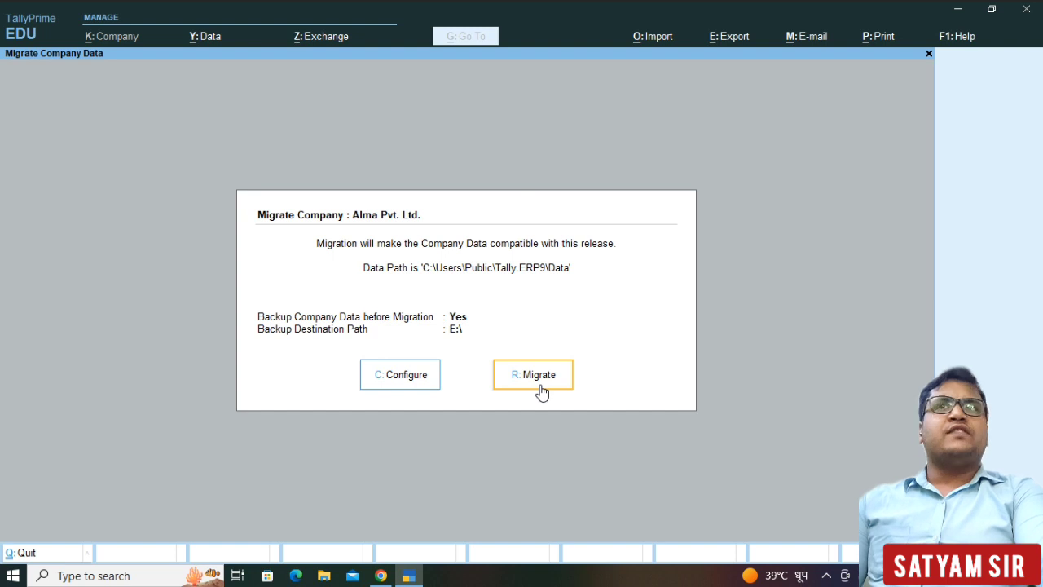
Step: Open C: Configure in the Migrate Company dialog to view backup and destination settings
click(408, 383)
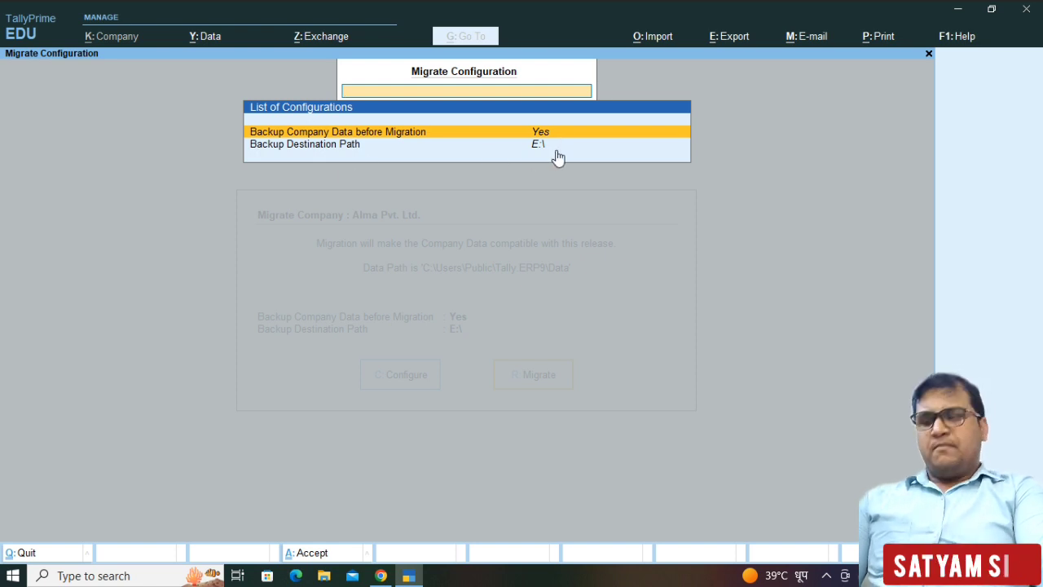
Step: Accept the migration configuration with Ctrl+A and proceed with Migrate to the Select Company list
key(ctrl+a)
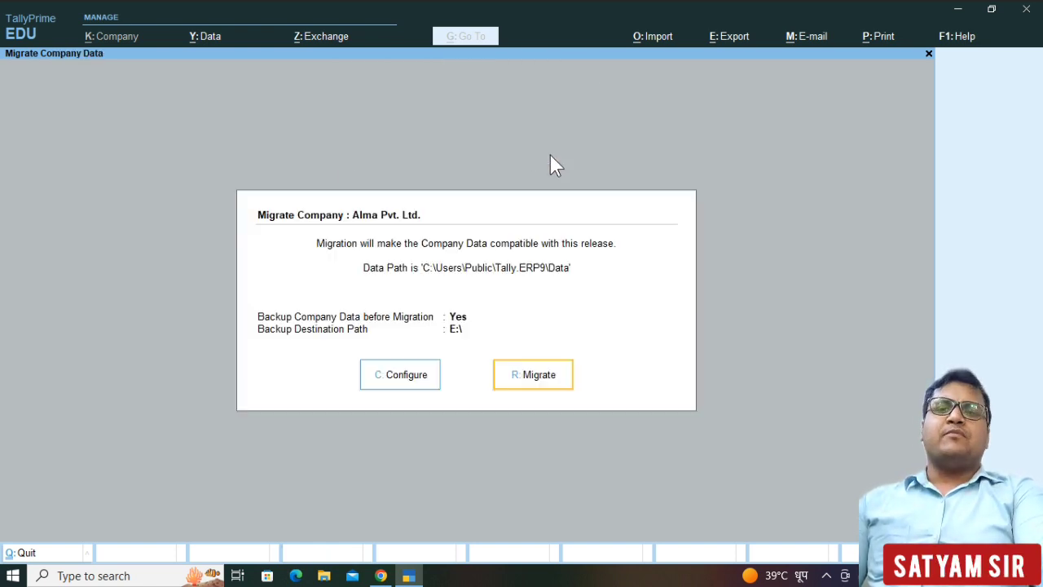
key(Return)
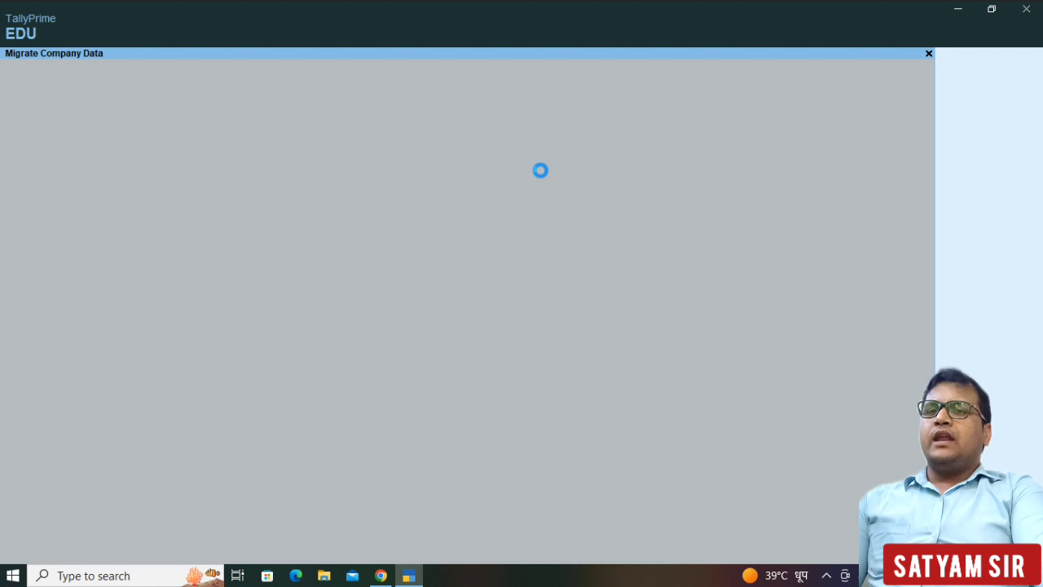
key(Escape)
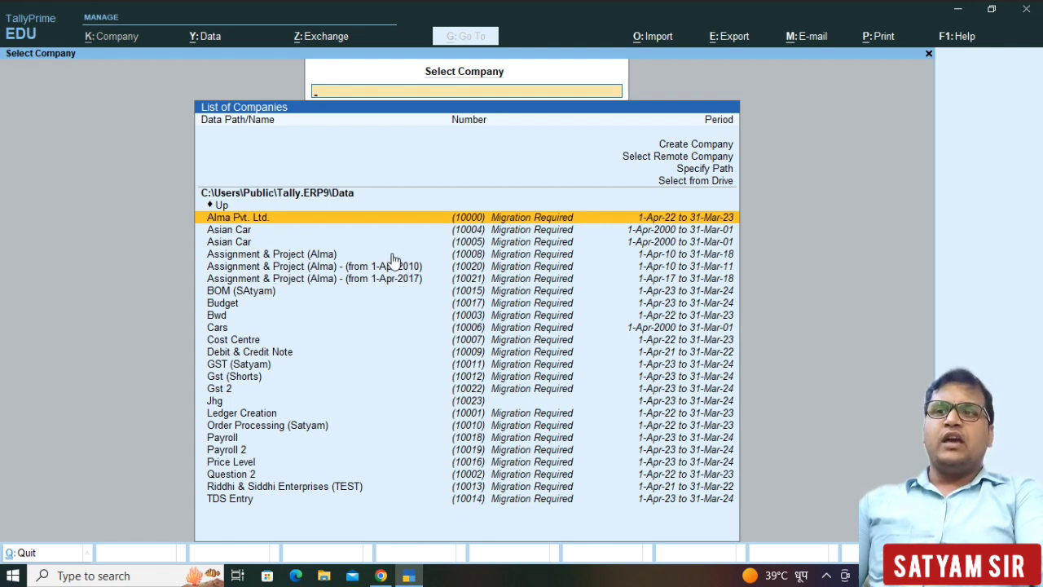
Step: From Select Company, choose Create Company to open a blank form with financial year from 1-Apr-23
click(269, 258)
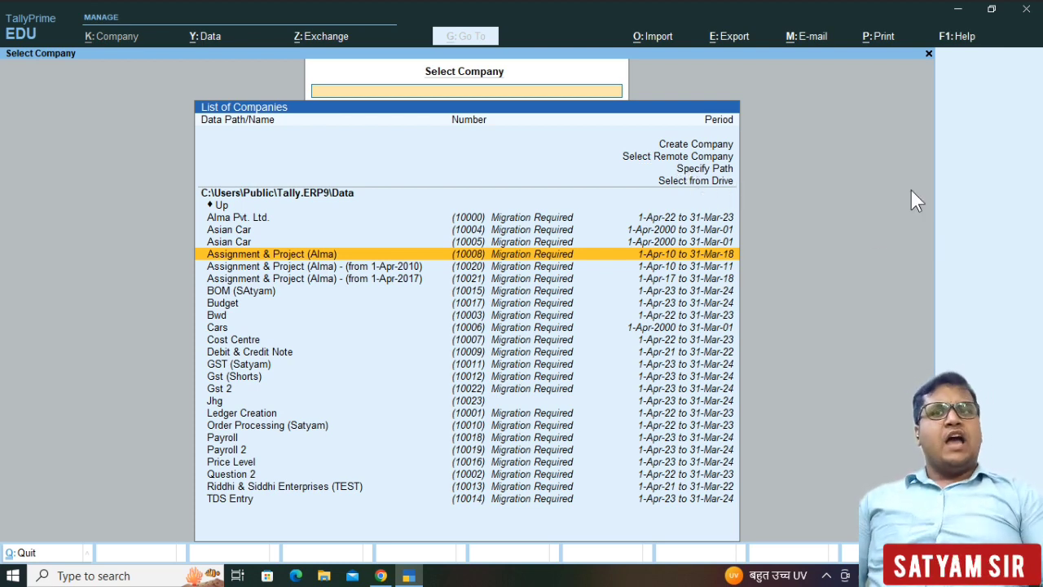
click(690, 148)
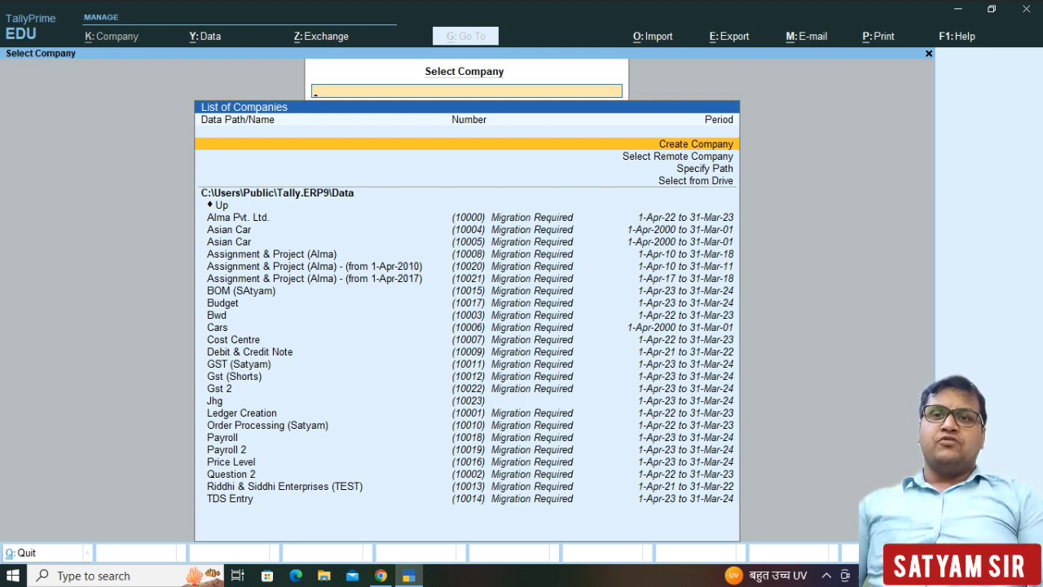
key(Down)
key(Down)
key(Down)
key(Up)
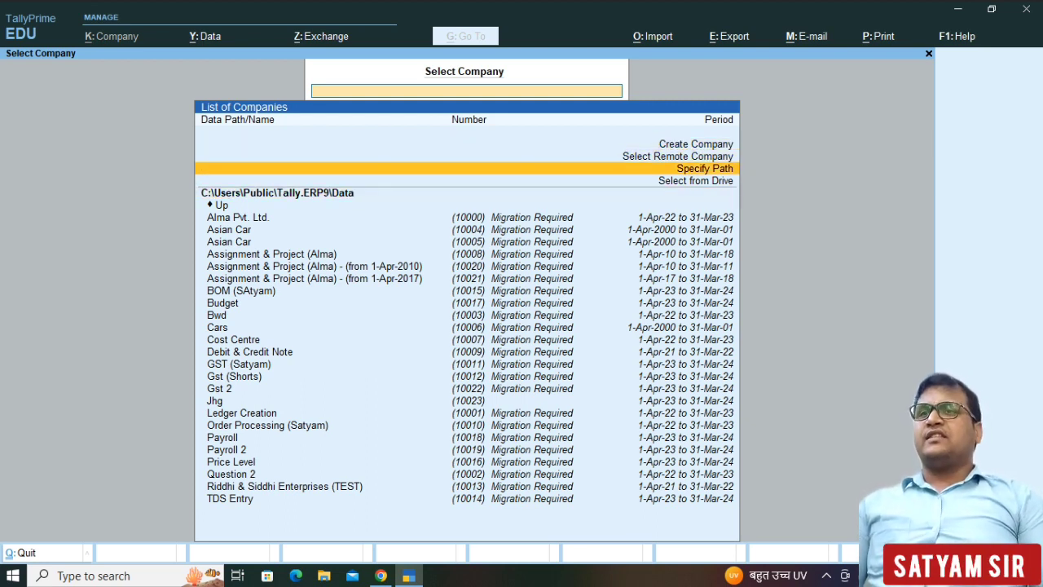
key(Up)
key(Down)
key(Down)
key(Down)
key(Up)
key(Up)
key(Up)
key(Up)
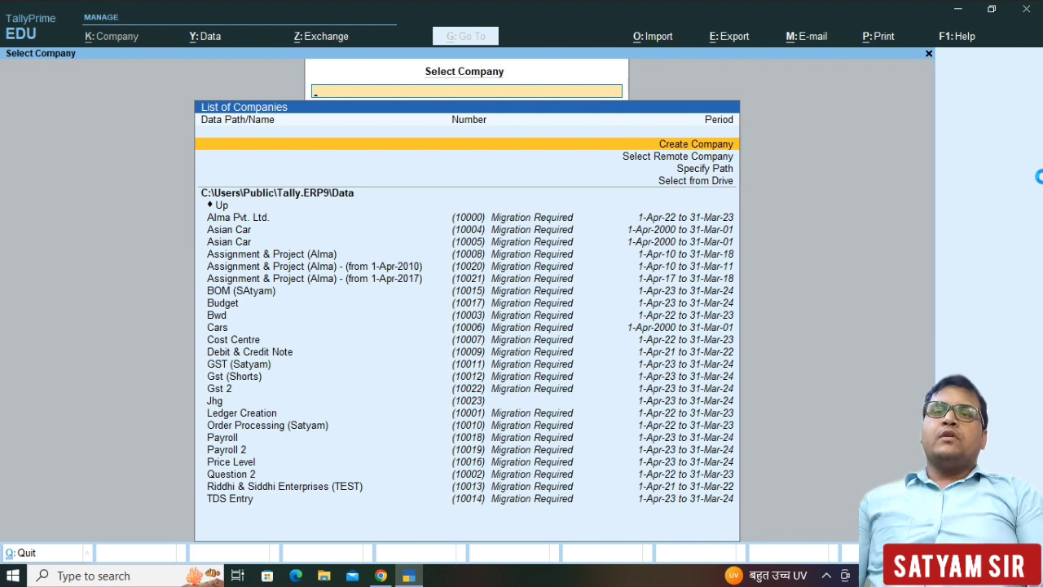
key(Return)
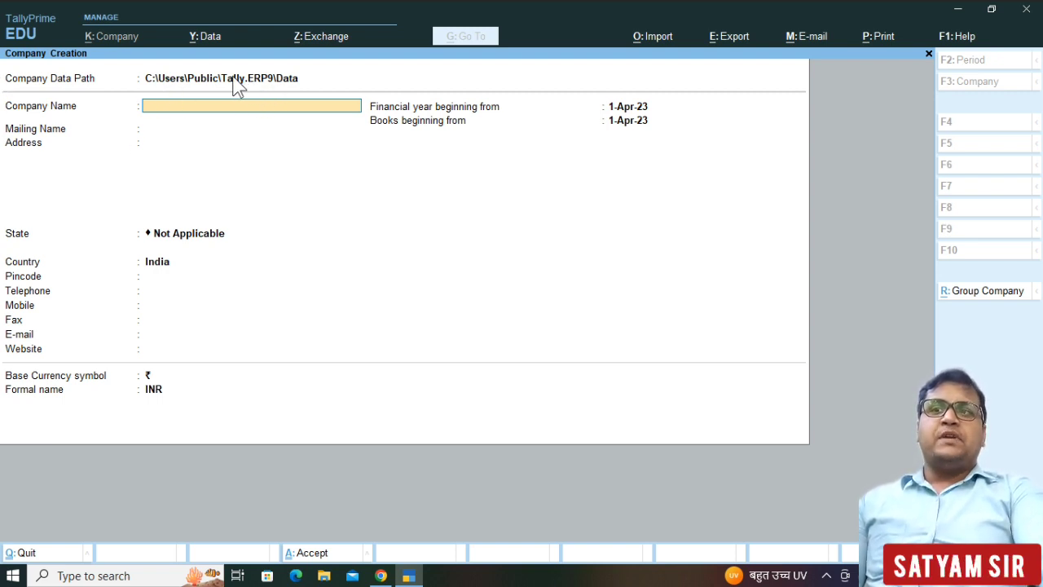
Step: Keep the default data path, name the company Tally Prime Demo, and enter Buxar as its address
key(BackSpace)
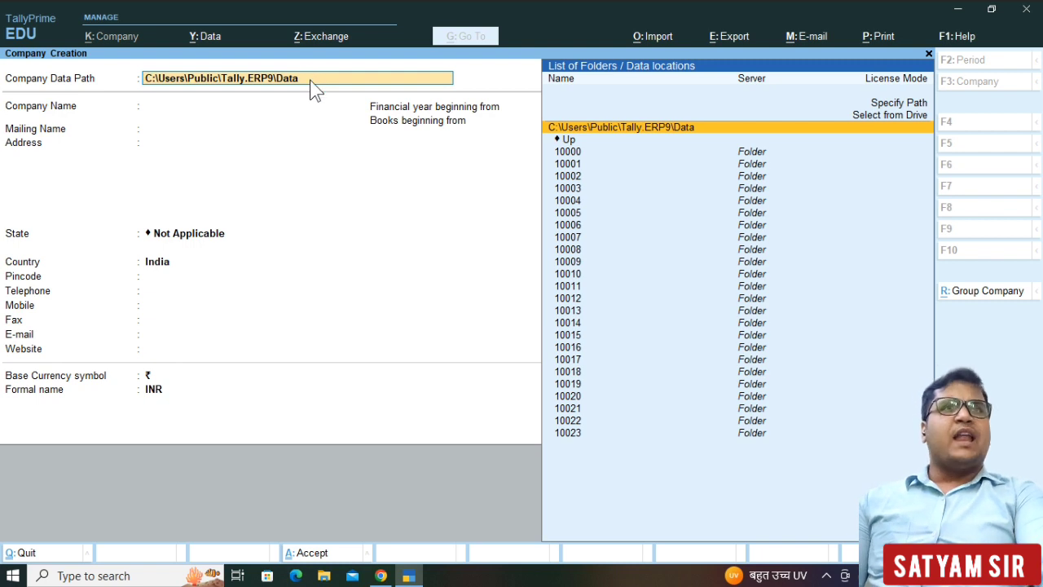
key(Return)
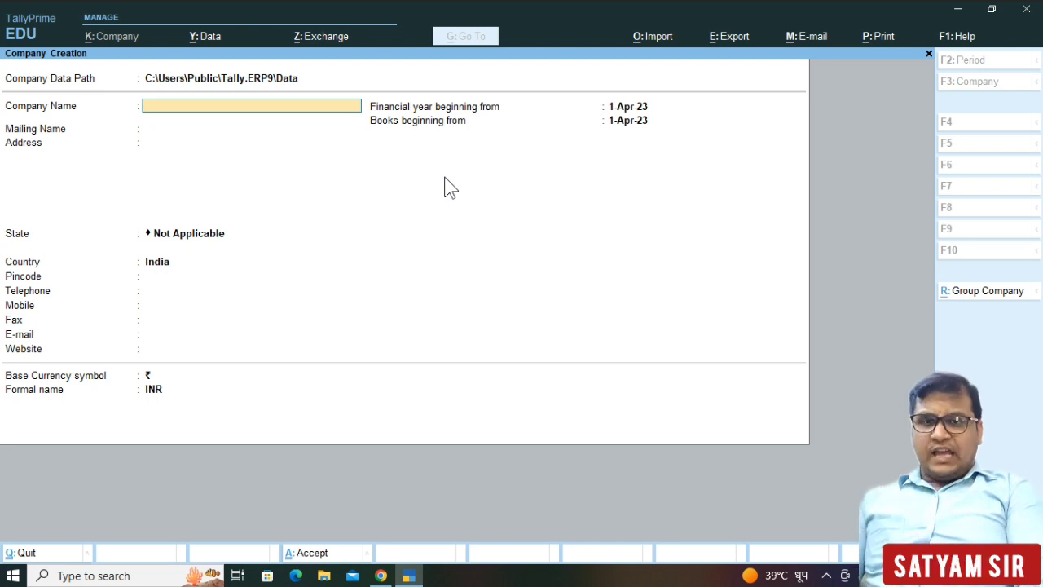
text(Ta)
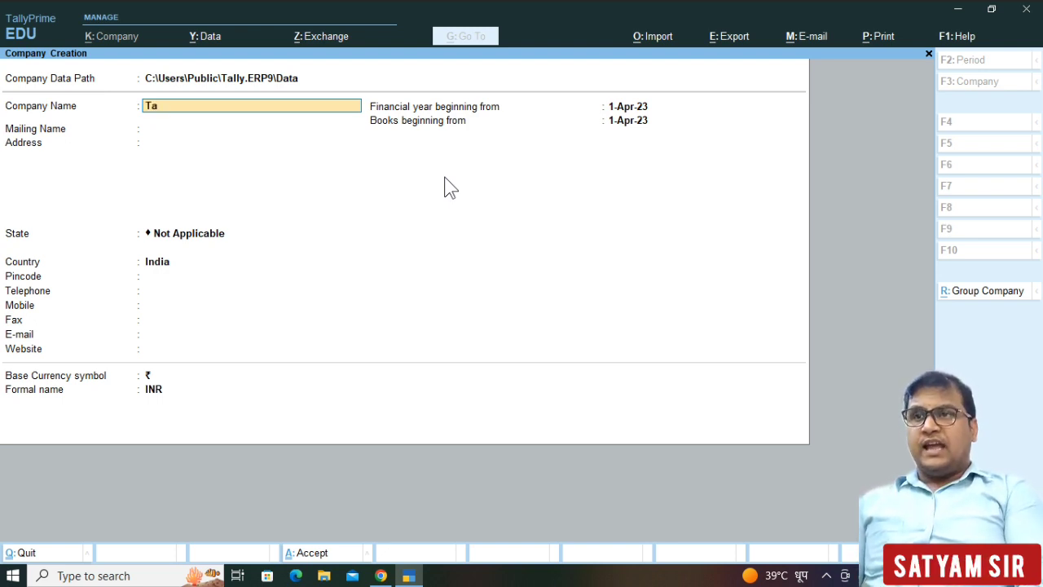
text(lly Prim)
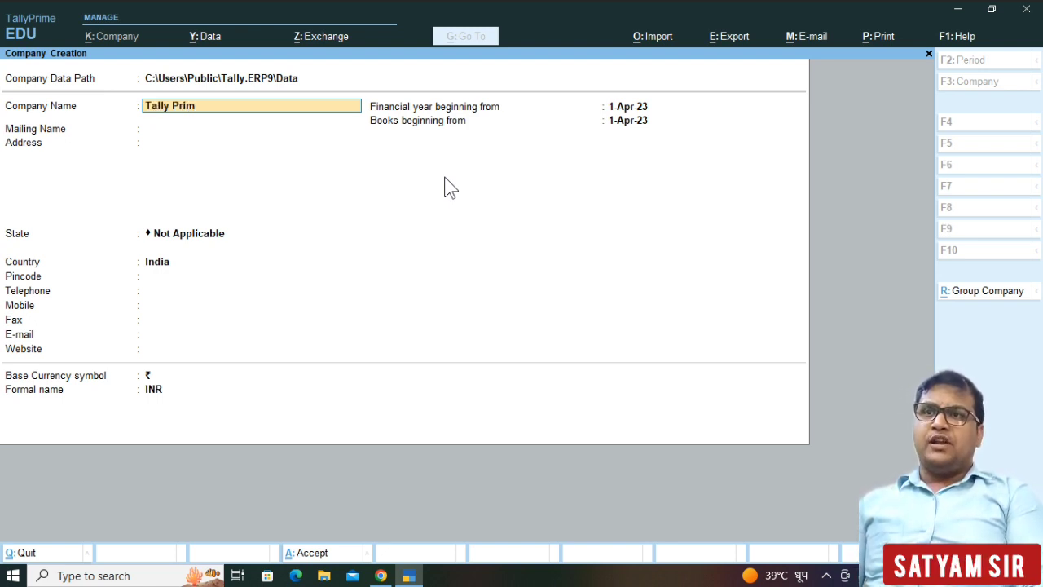
text(e Demo)
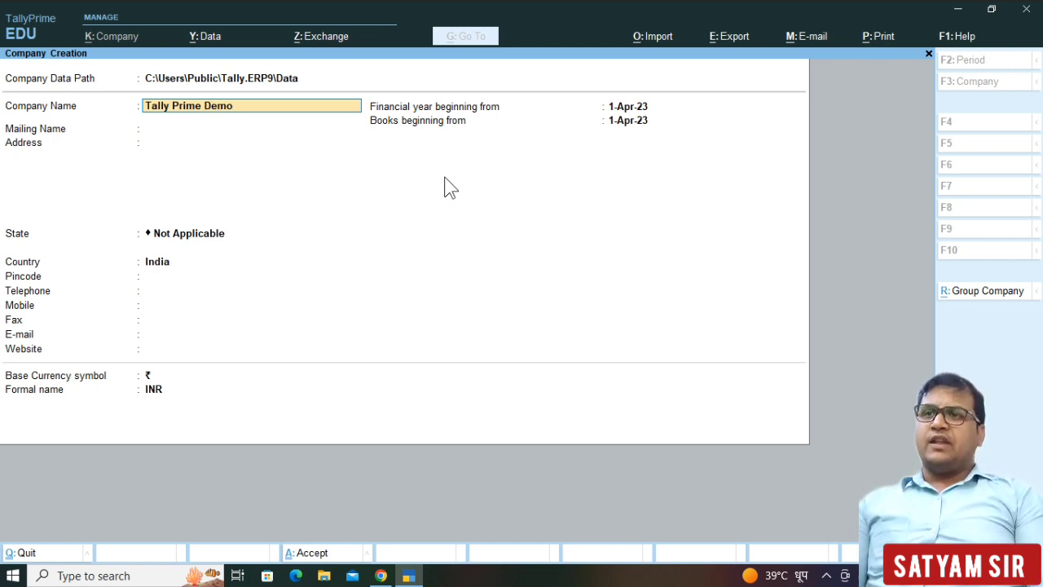
key(Return)
key(Return)
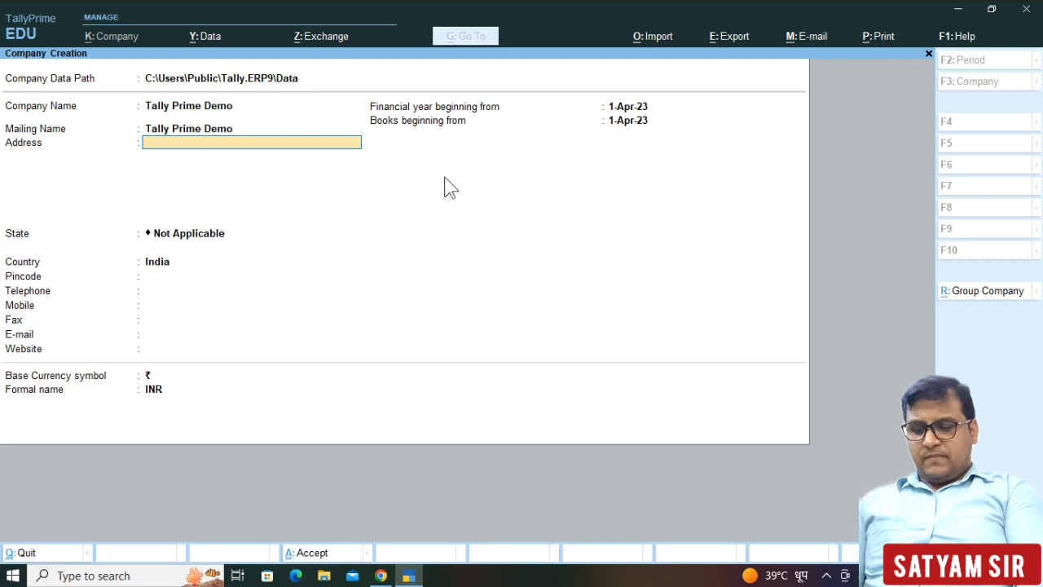
text(Buxar)
key(Return)
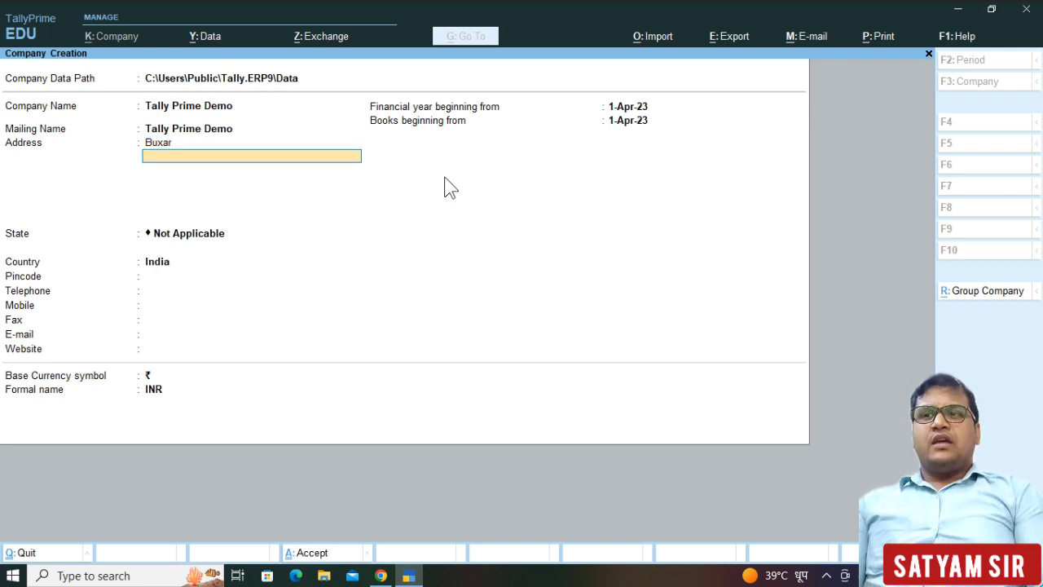
key(Return)
key(Return)
Step: Set state Bihar and pincode 802101, keep the 1-Apr-23 financial year, and reach the Accept prompt
key(BackSpace)
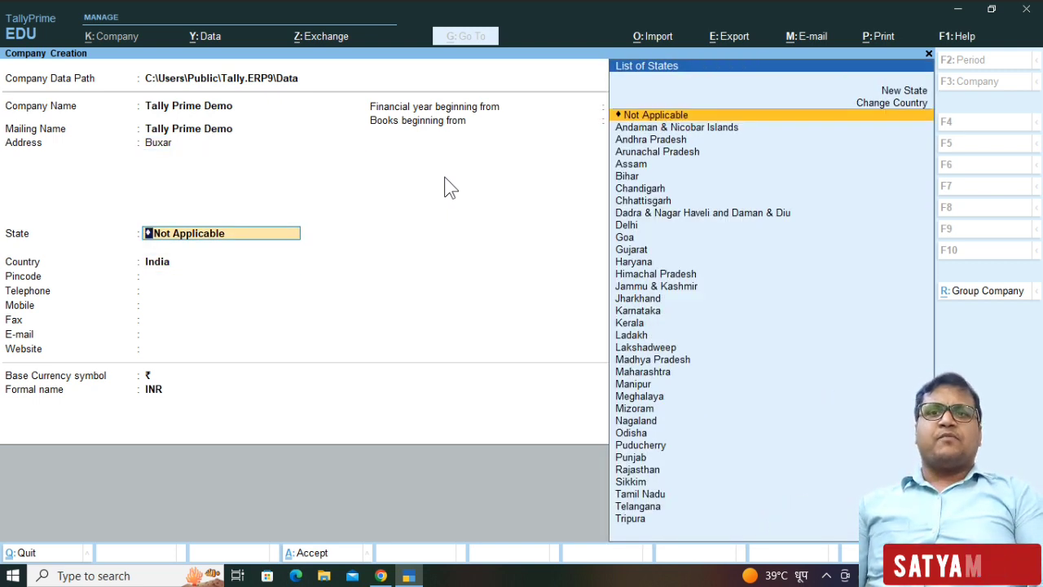
text(B)
key(Return)
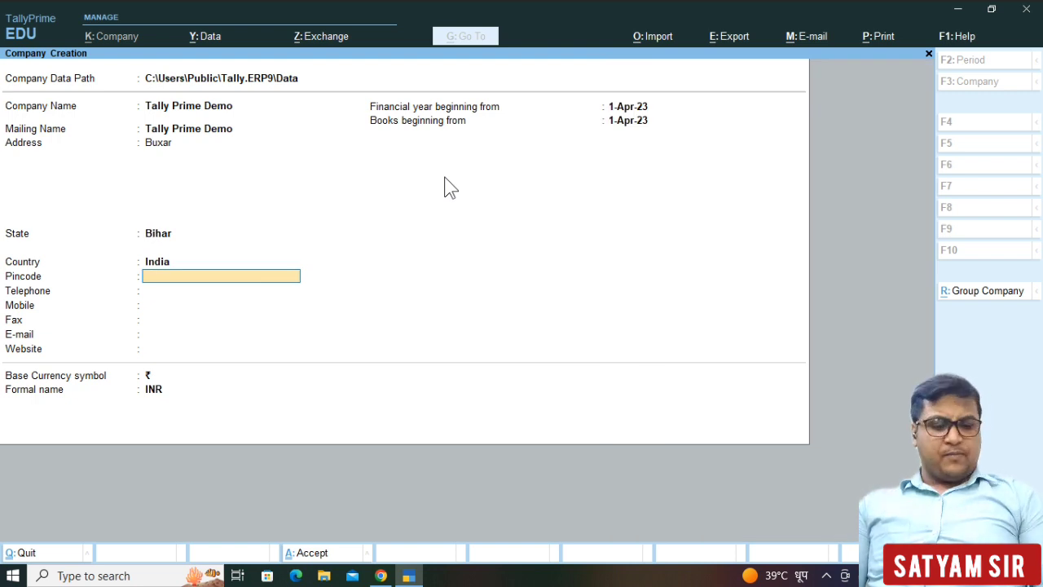
text(802101)
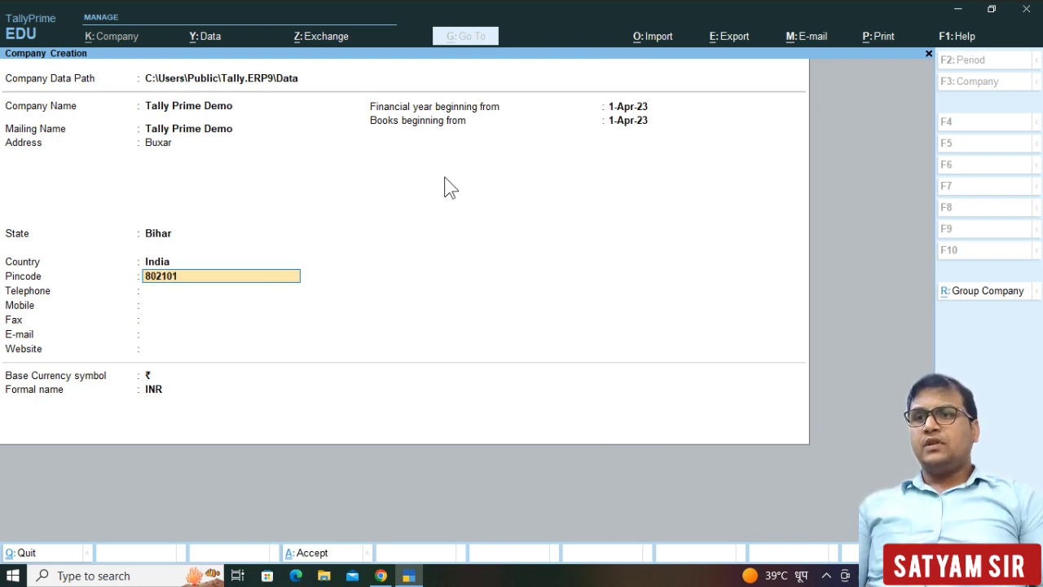
key(Return)
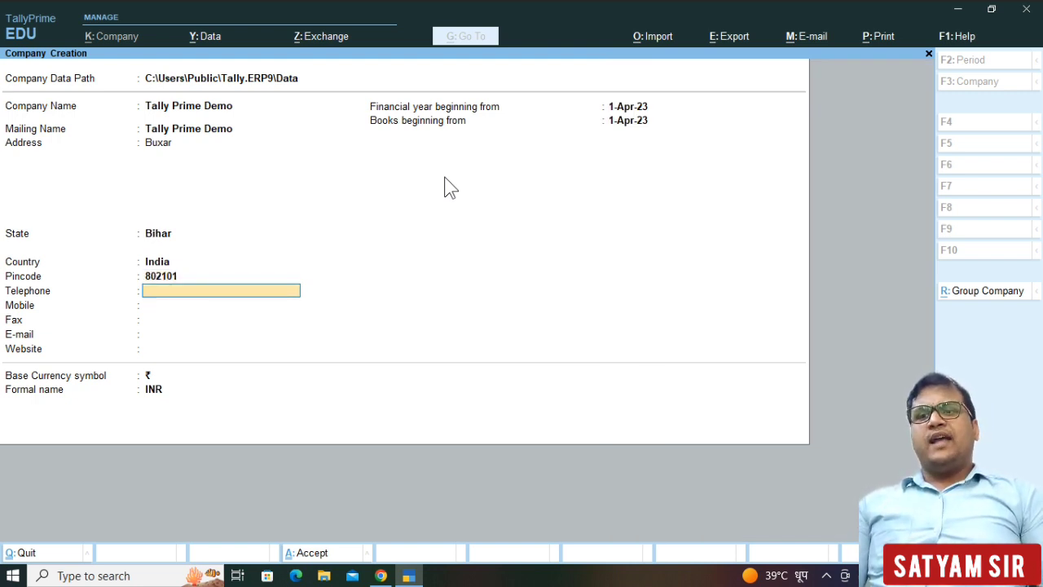
key(Return)
key(Return)
key(Return)
key(Return)
key(Return)
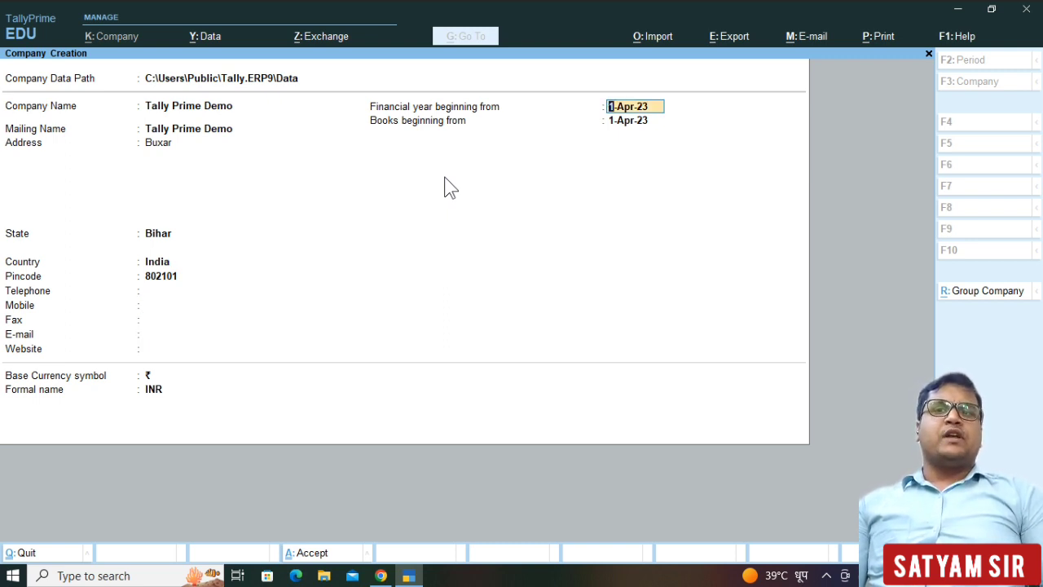
key(Return)
key(Return)
key(Return)
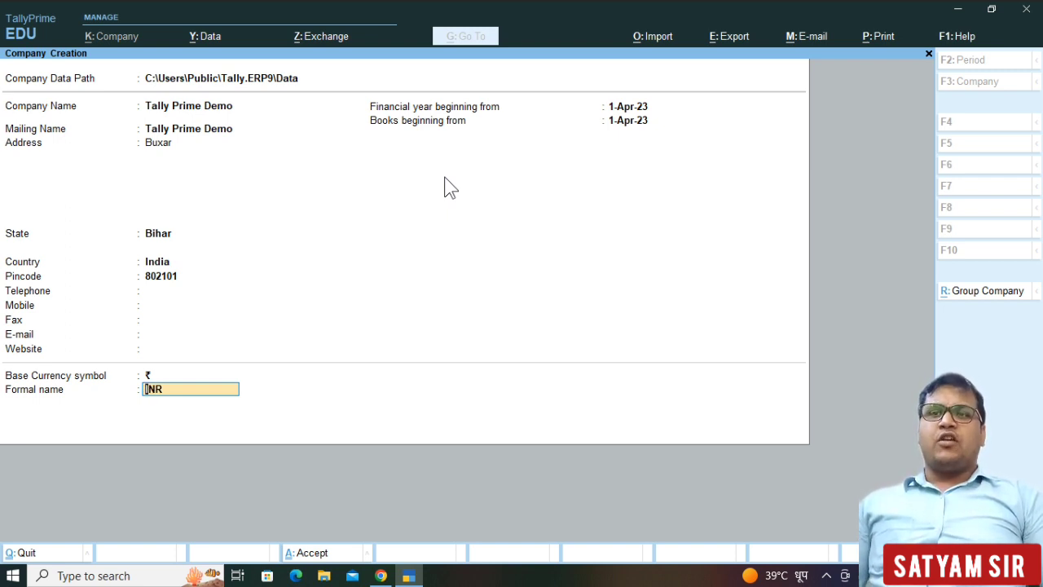
key(Return)
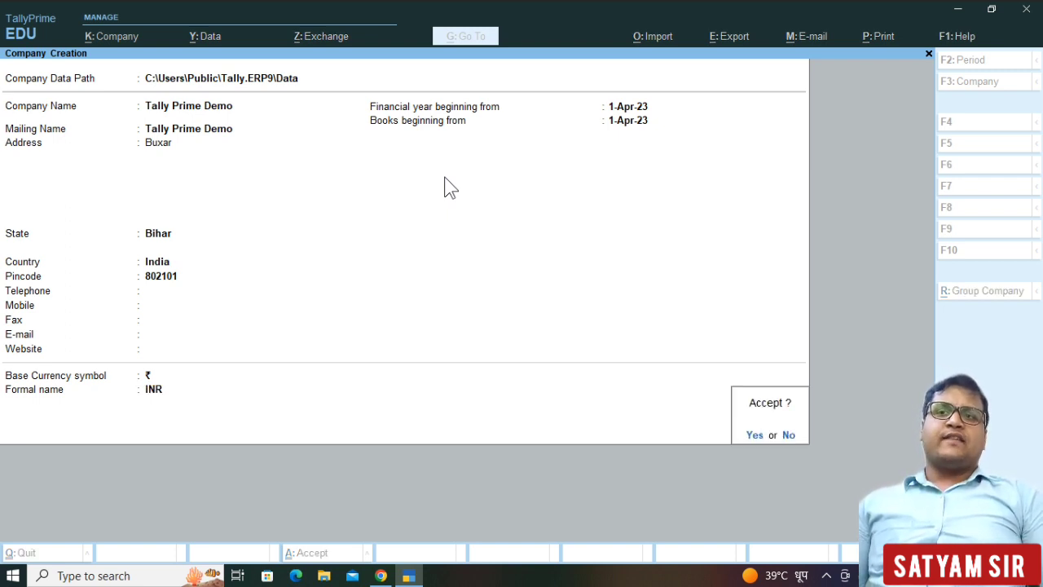
Step: Accept the Tally Prime Demo company details to create the company
key(Return)
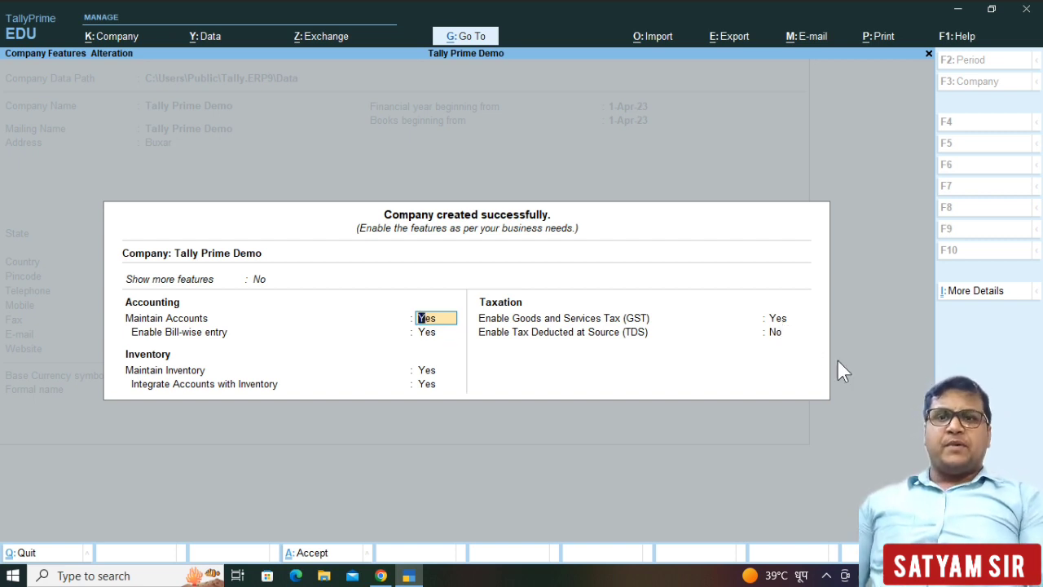
Step: In GST details, keep state Bihar and Regular registration, and enter the company's GSTIN
key(Down)
key(Down)
key(Down)
key(Down)
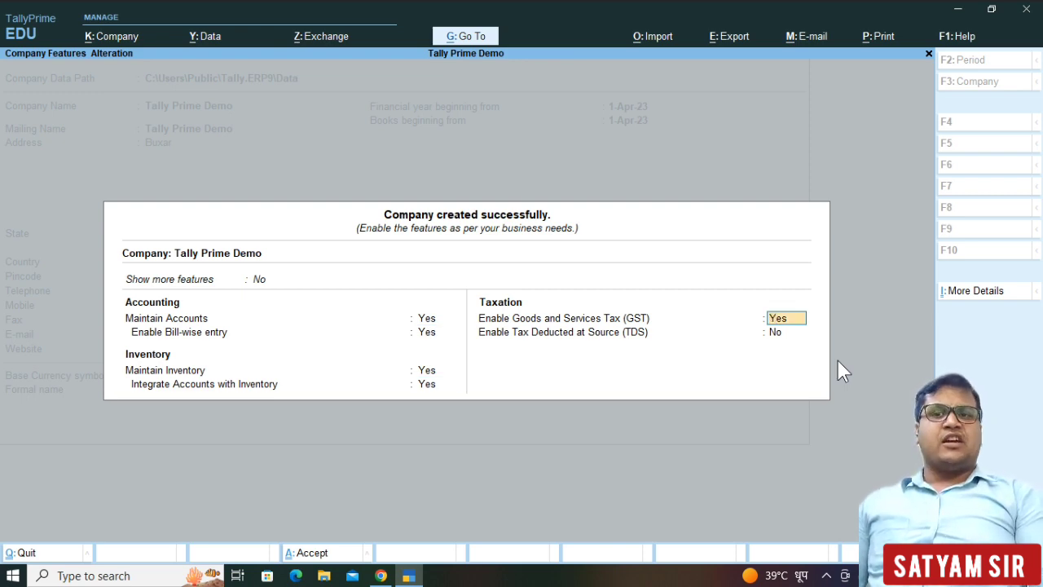
key(Return)
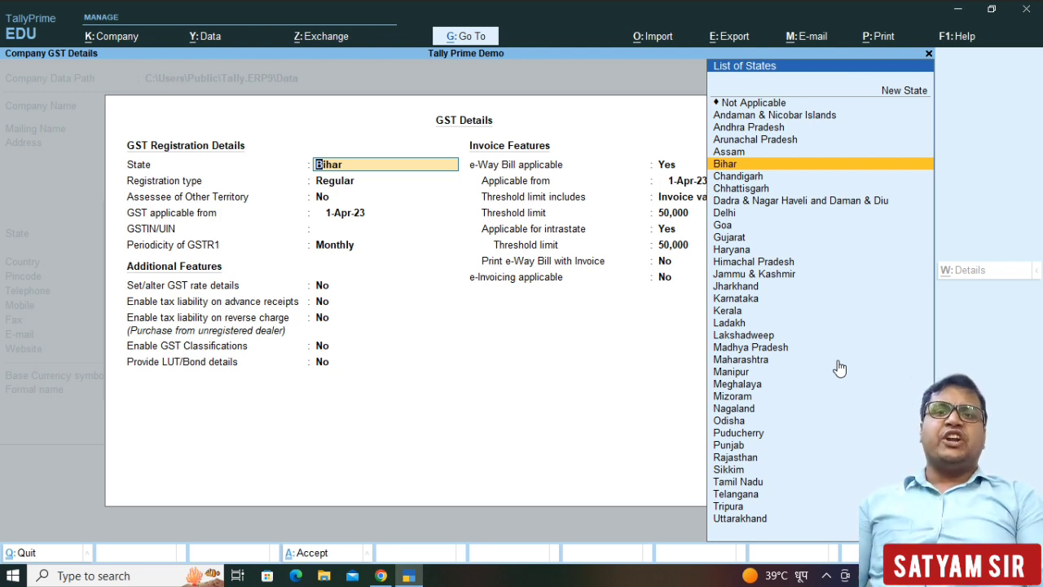
key(Return)
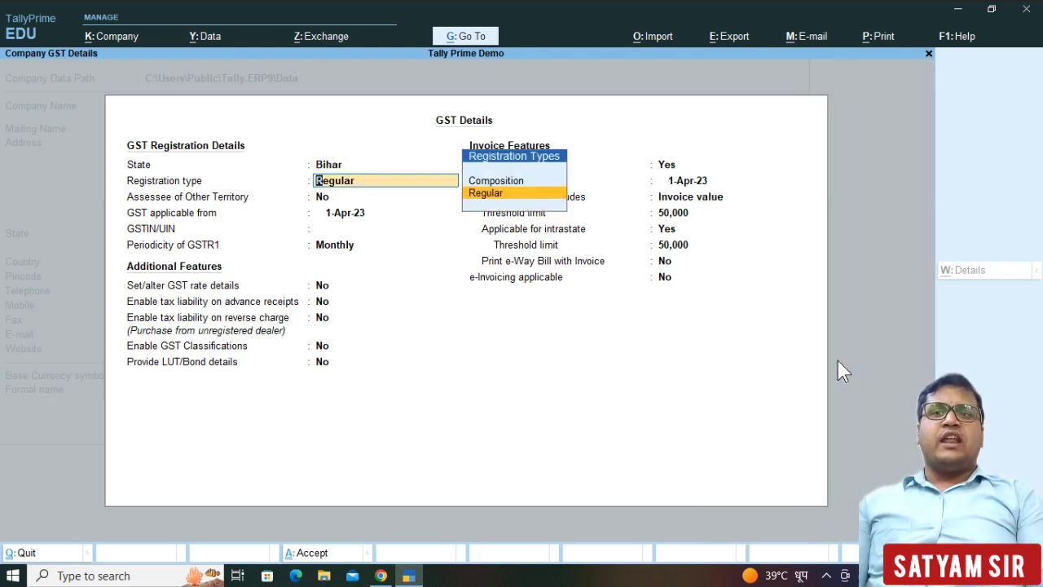
key(Return)
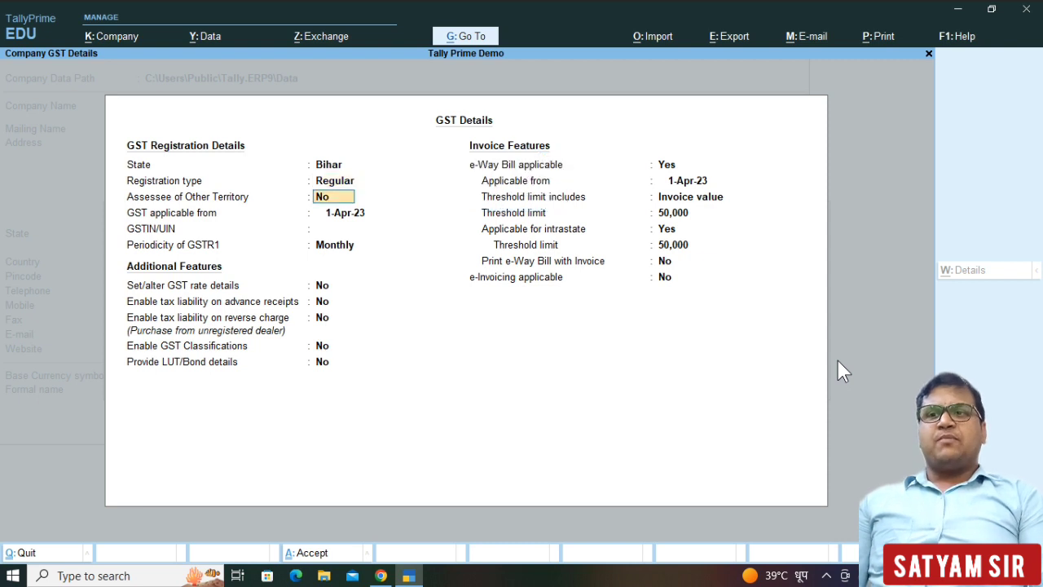
key(Return)
key(Return)
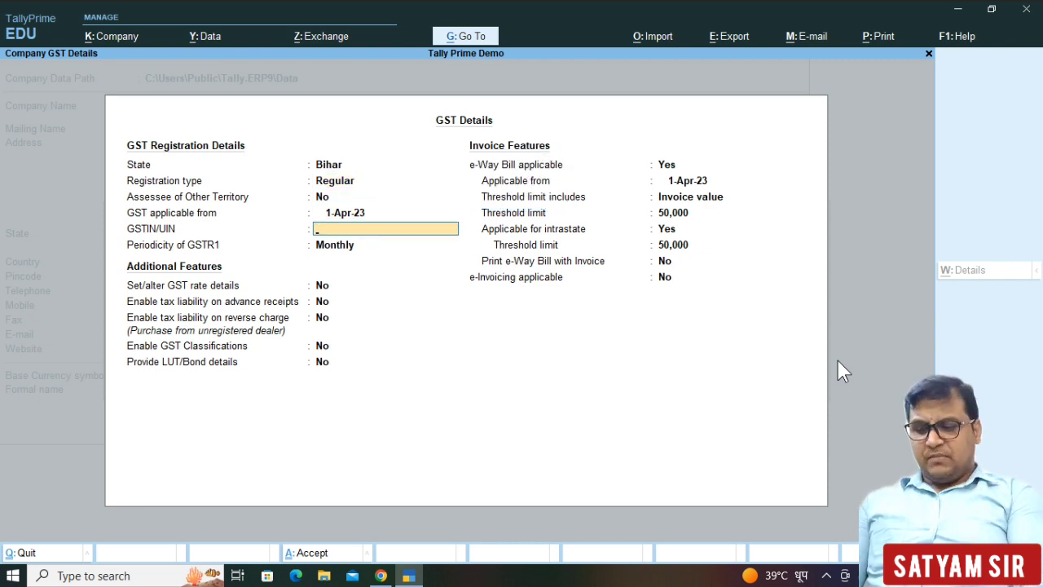
text(1)
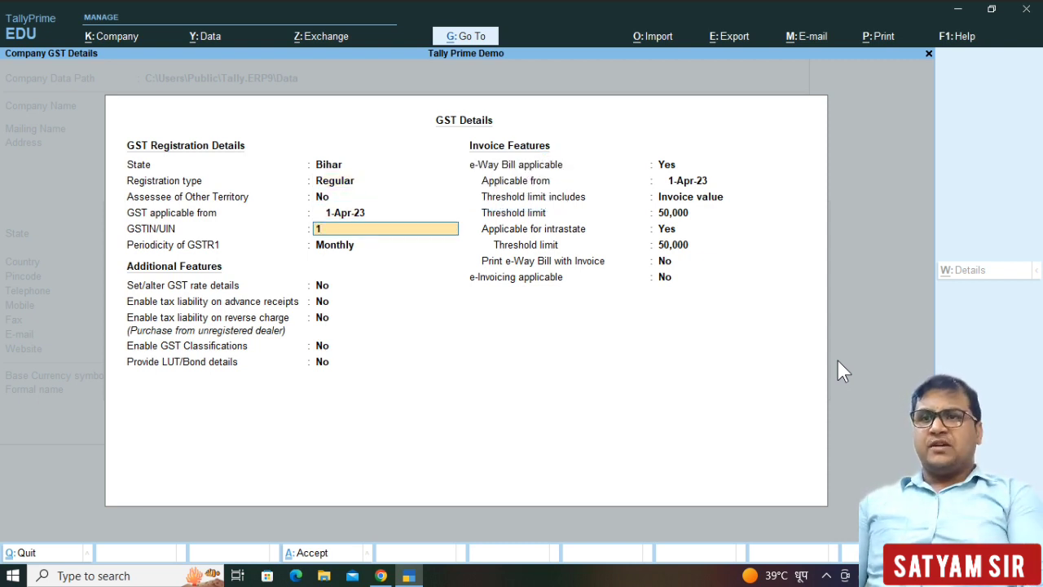
text(0EASHP)
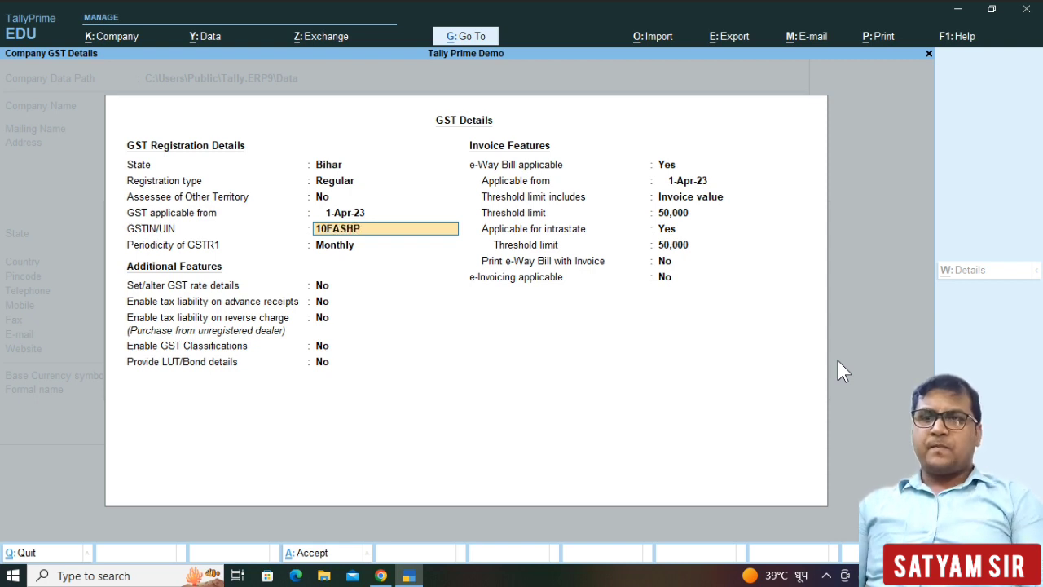
text(3577)
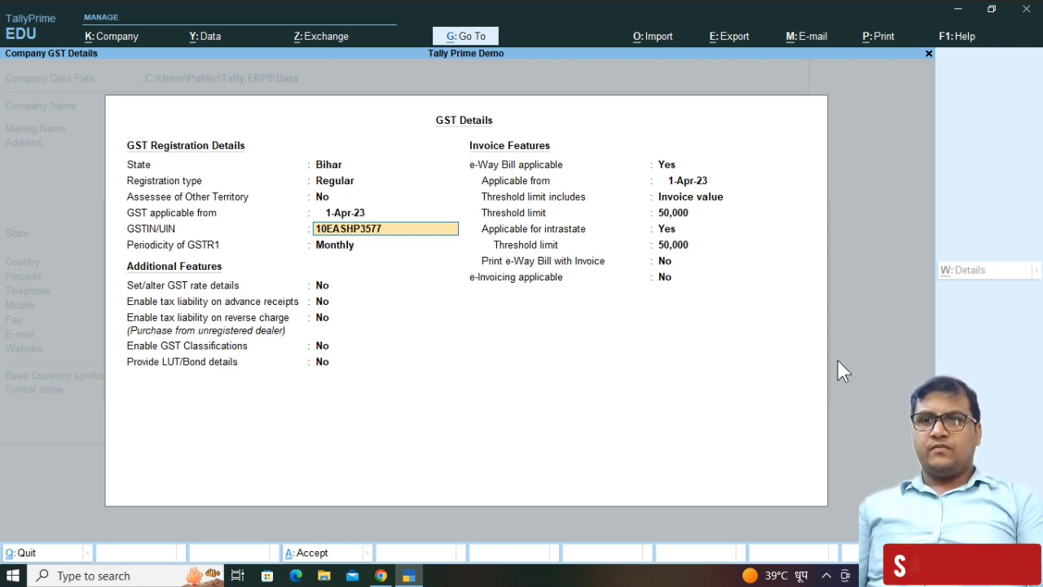
text(A1Z5)
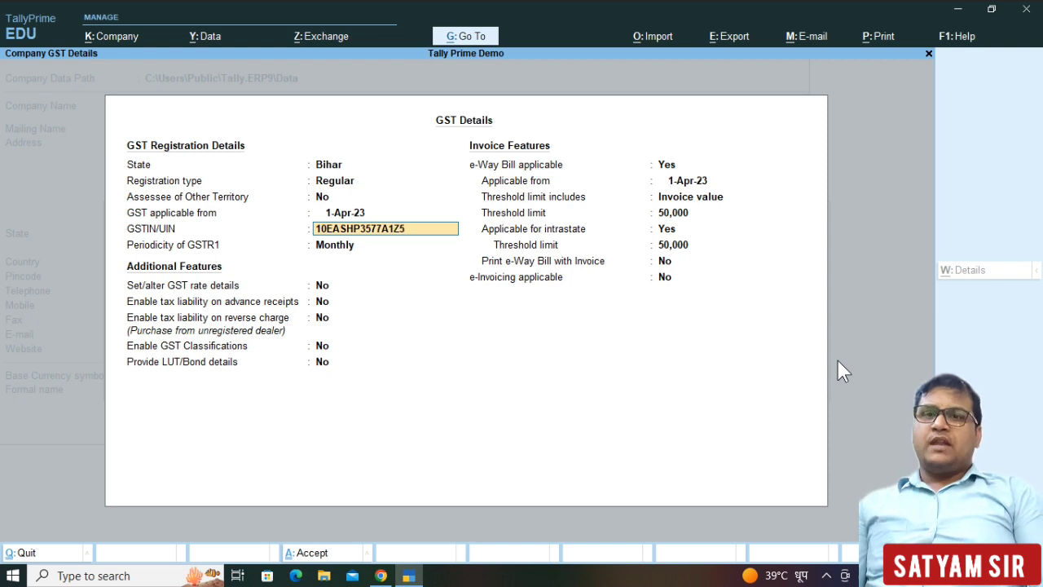
key(Return)
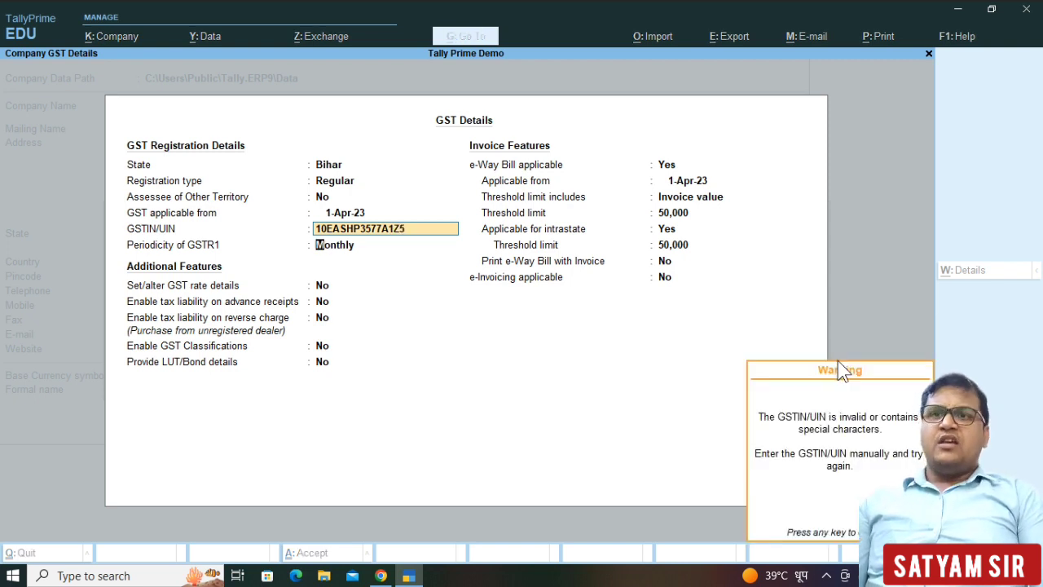
Step: Dismiss the GSTIN warning, keep Monthly GSTR1 periodicity and e-Way Bill defaults, and accept the GST details
key(Return)
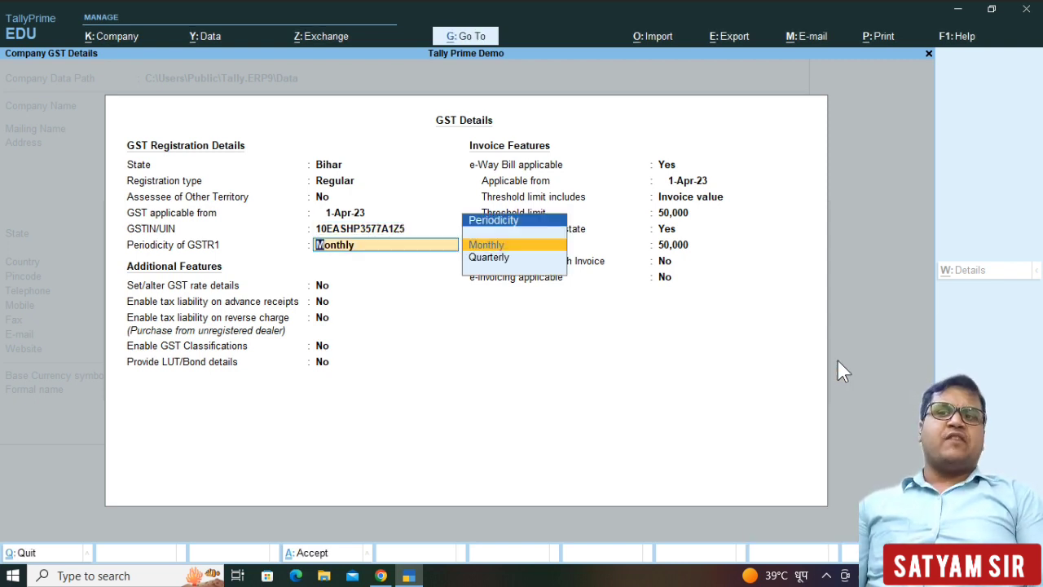
key(Return)
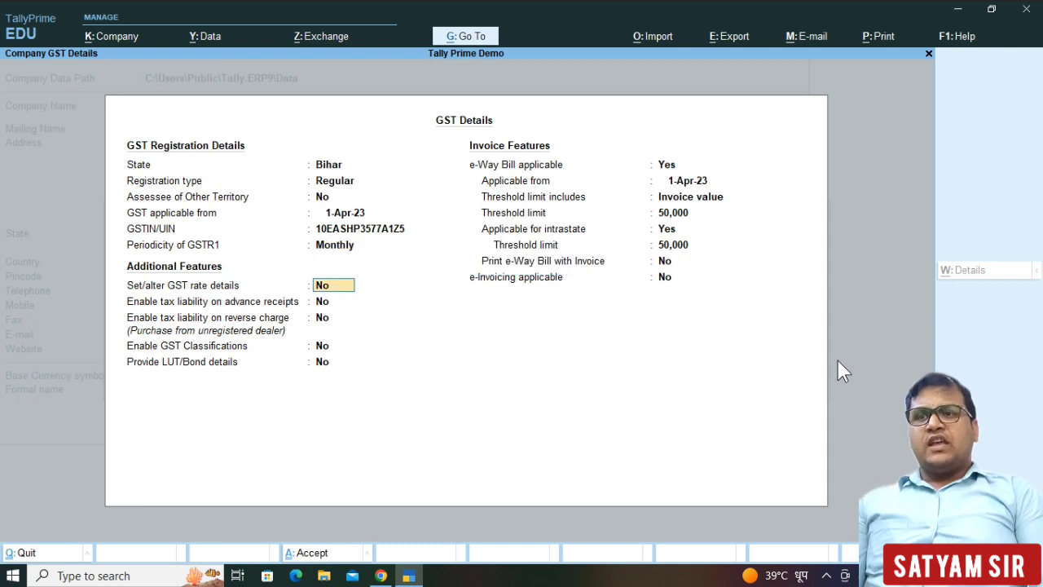
key(Return)
key(Return)
key(Return)
key(Return)
key(Return)
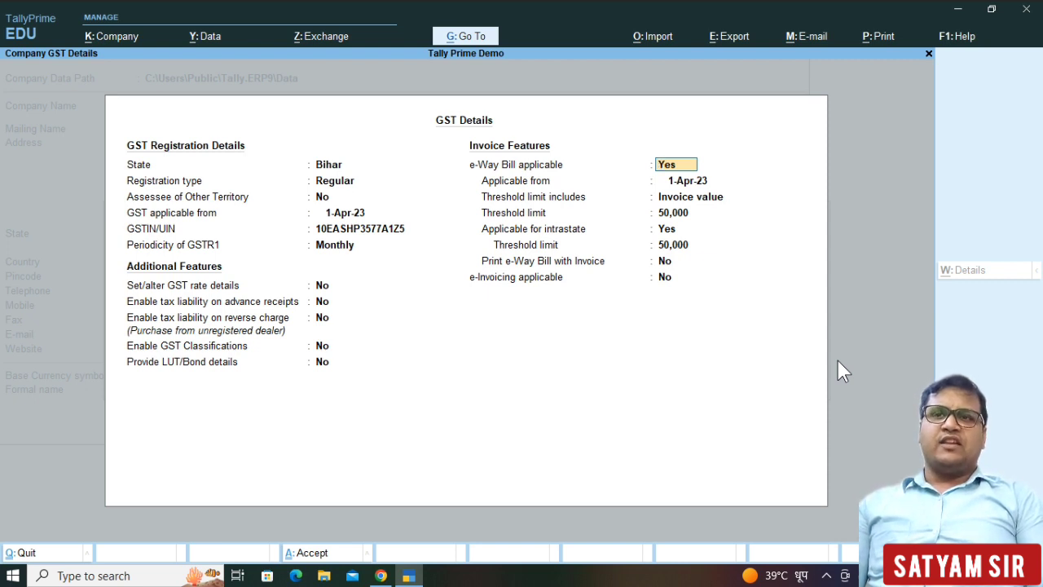
key(Return)
key(Return)
key(Return)
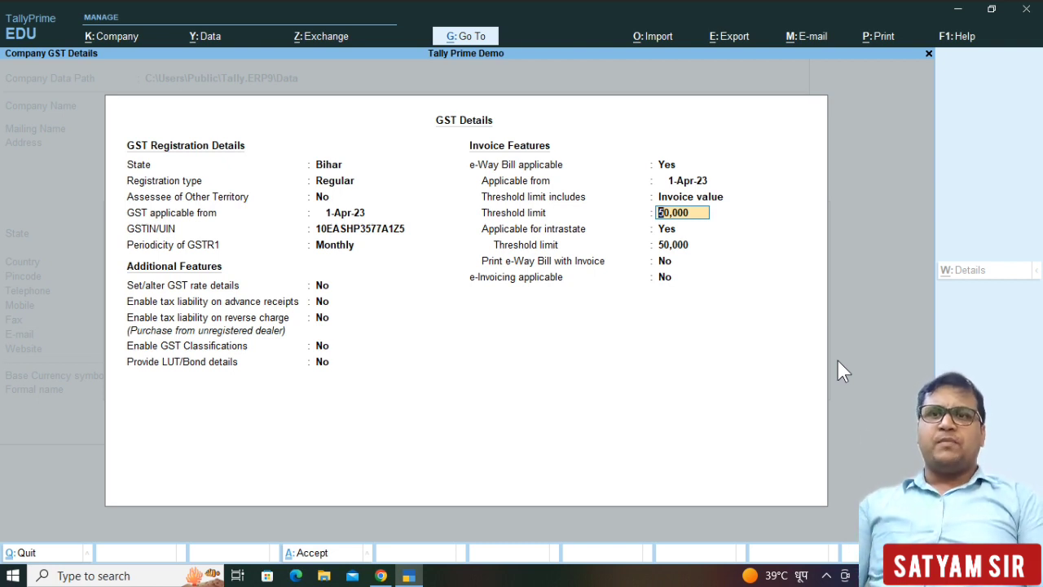
key(Return)
key(Return)
key(Return)
key(Return)
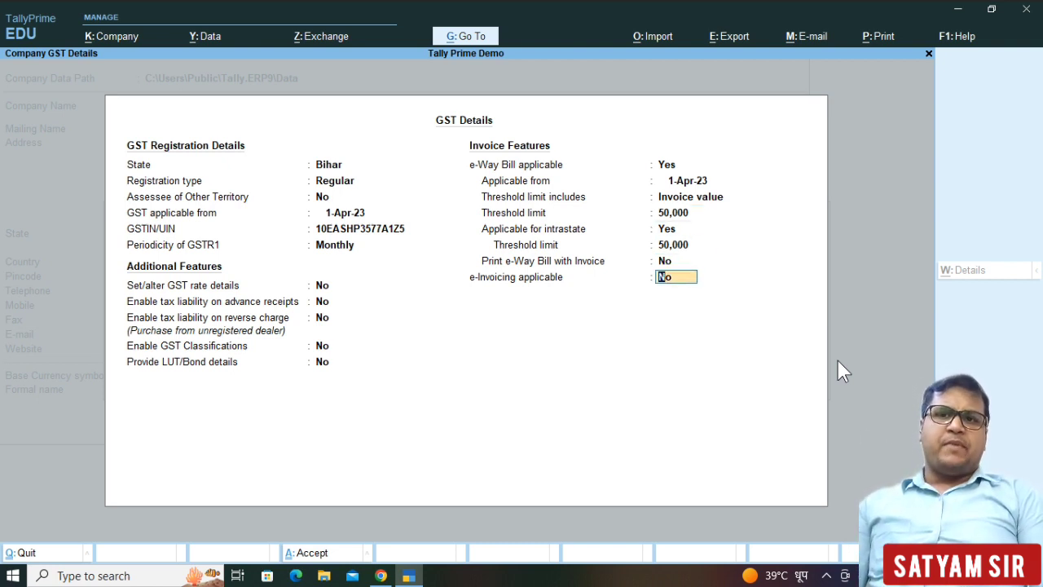
key(Return)
key(Return)
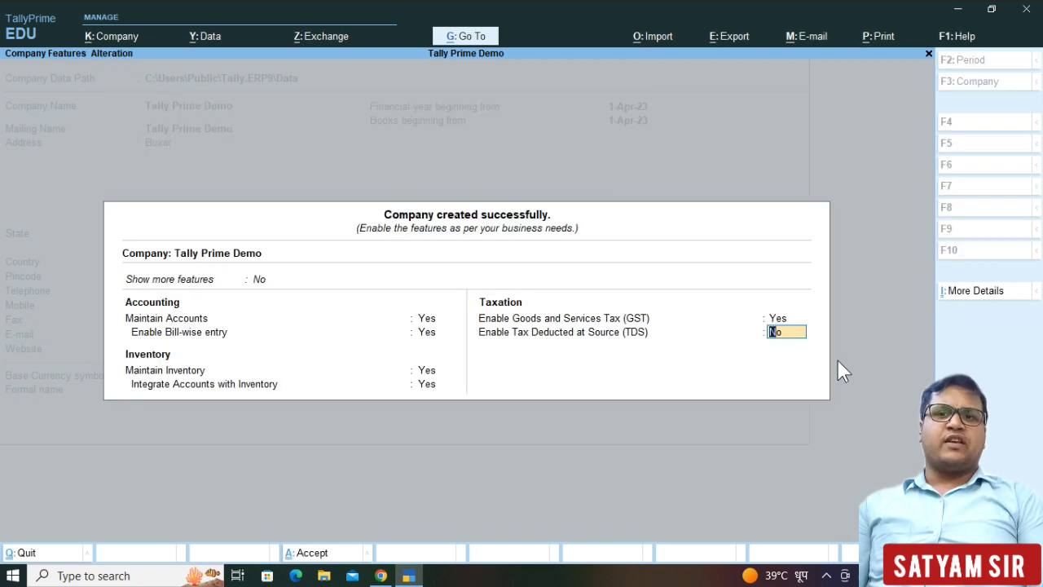
key(Return)
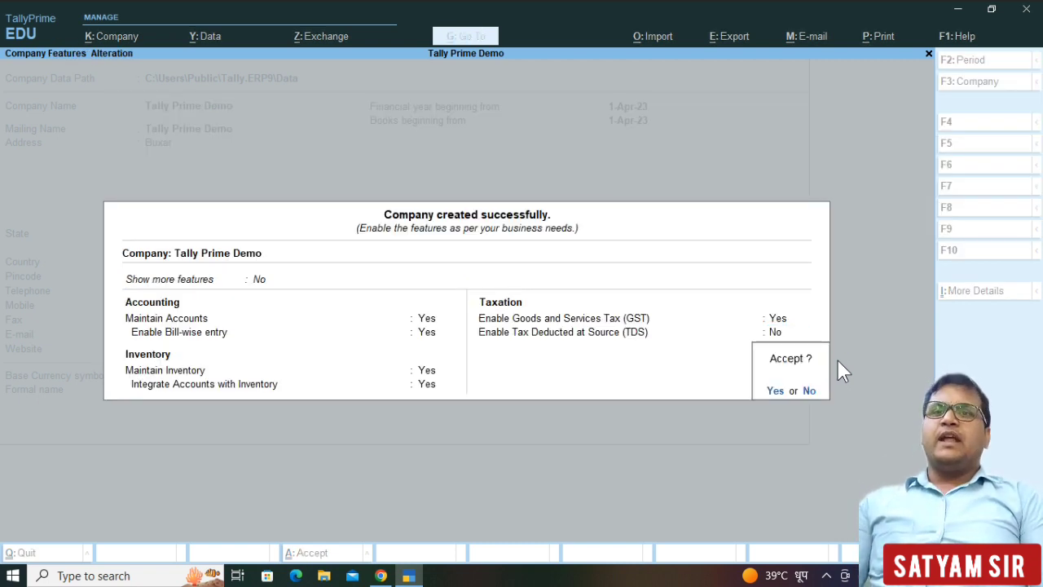
Step: Accept the Company Features with GST Yes and TDS No to reach the Gateway of Tally
key(Return)
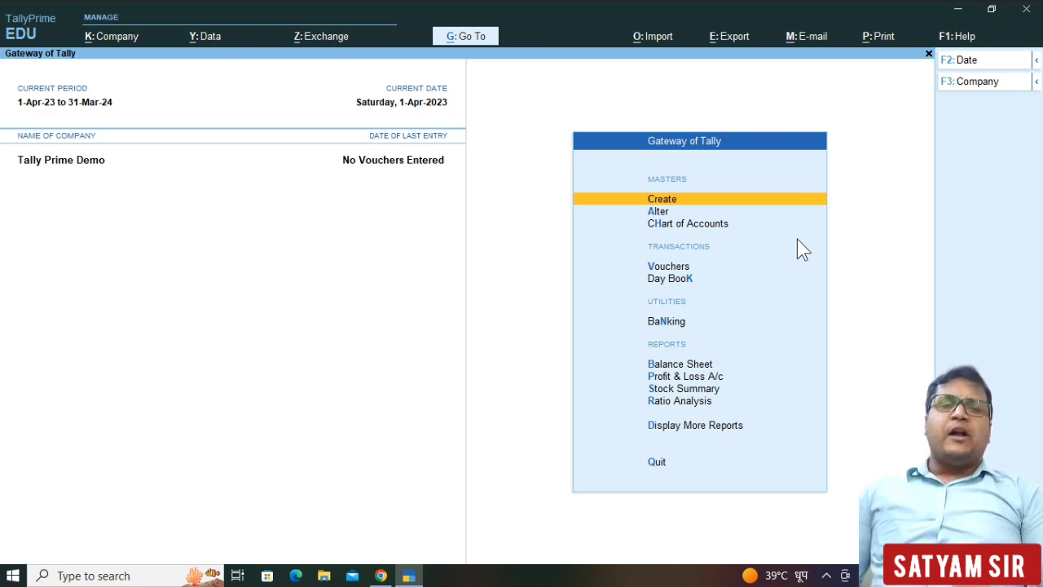
Step: Choose Create under Masters in Gateway of Tally to show Group, Ledger, Stock Item and other masters
key(Down)
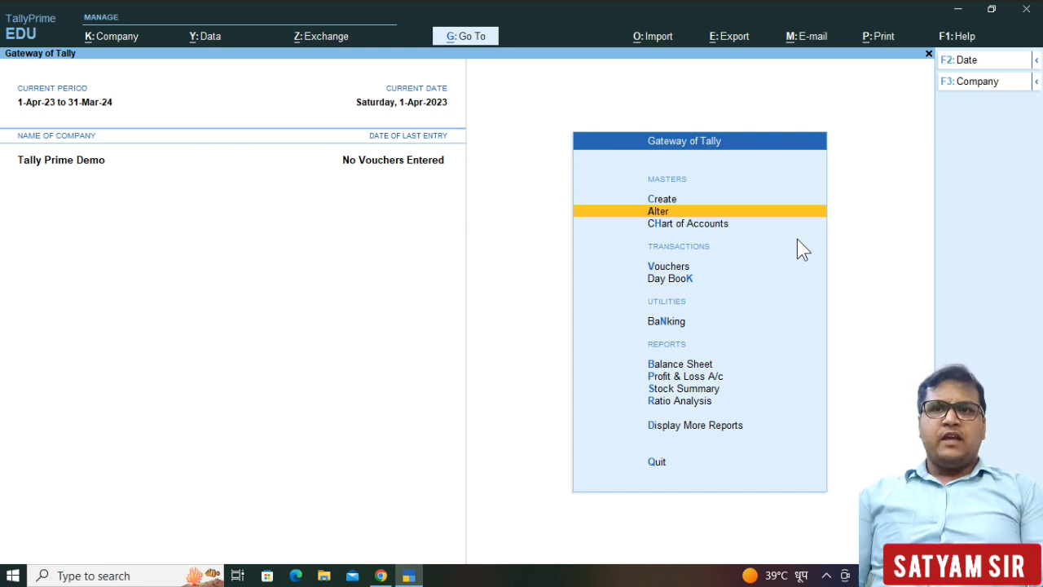
key(Up)
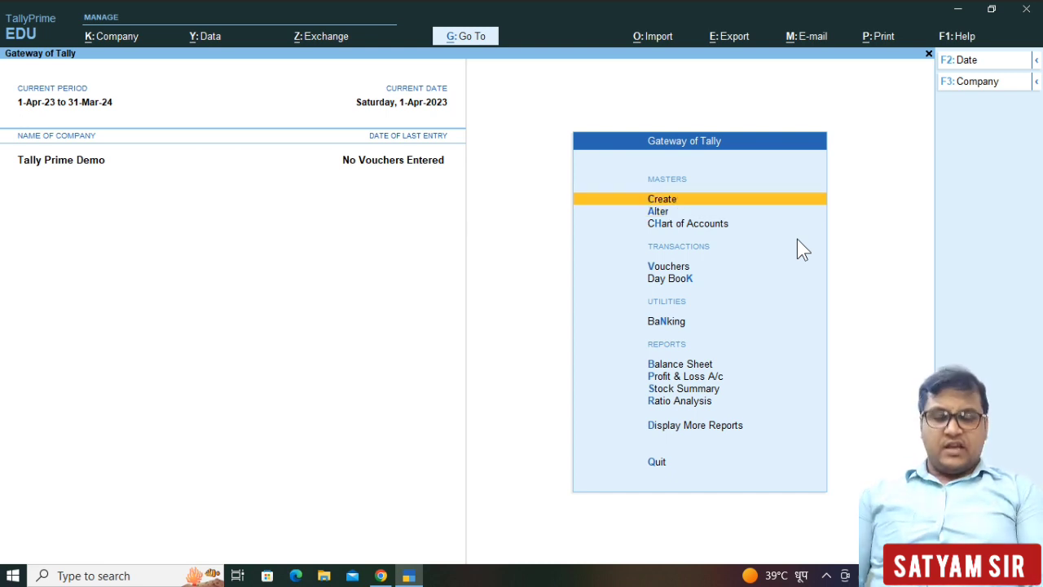
key(Return)
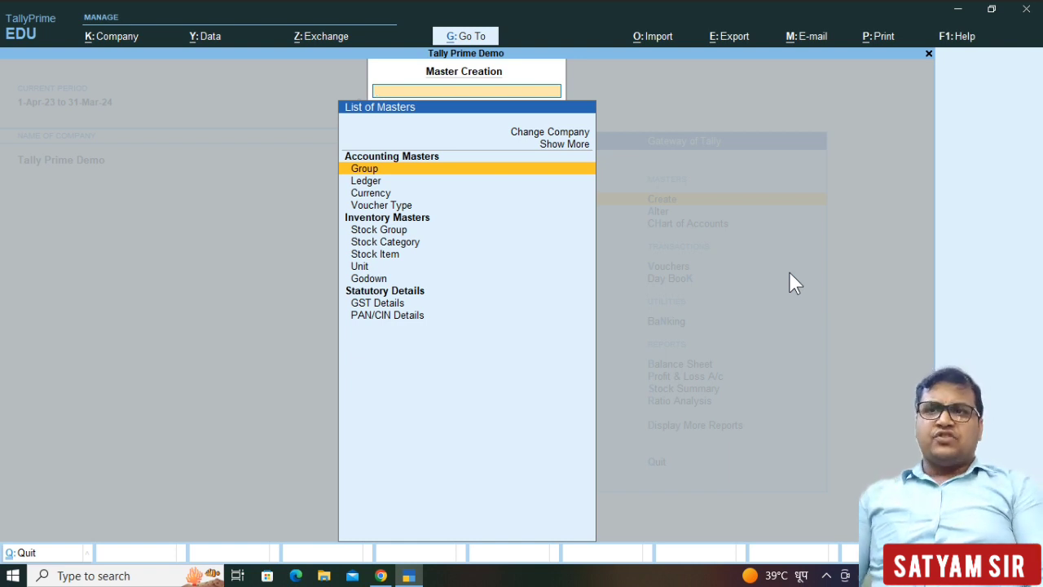
Step: Start a new ledger named Santosh under the Sundry Creditors group
key(Down)
key(Return)
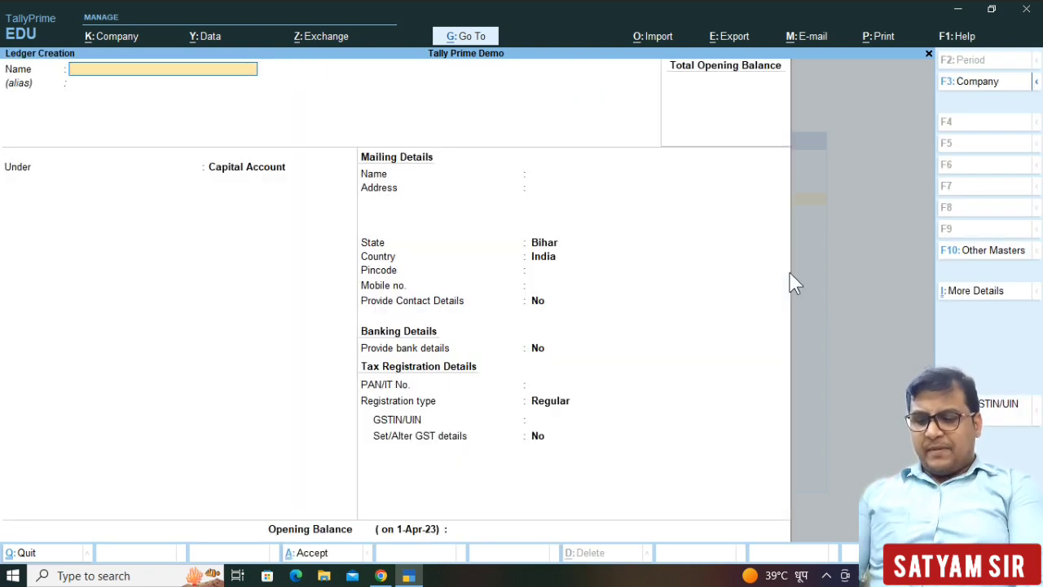
text(Sal)
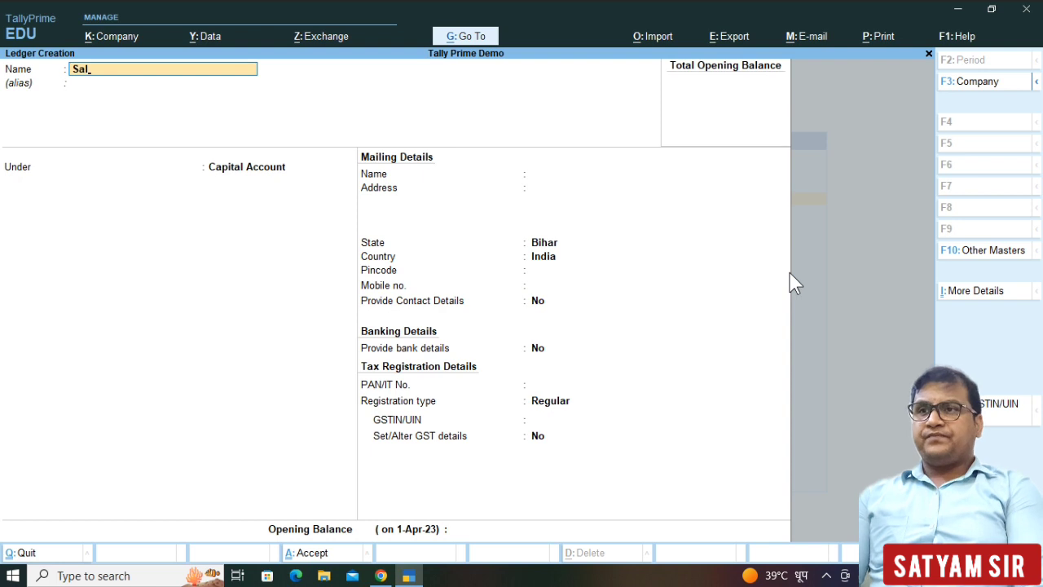
key(BackSpace)
key(BackSpace)
key(BackSpace)
text(Santosh)
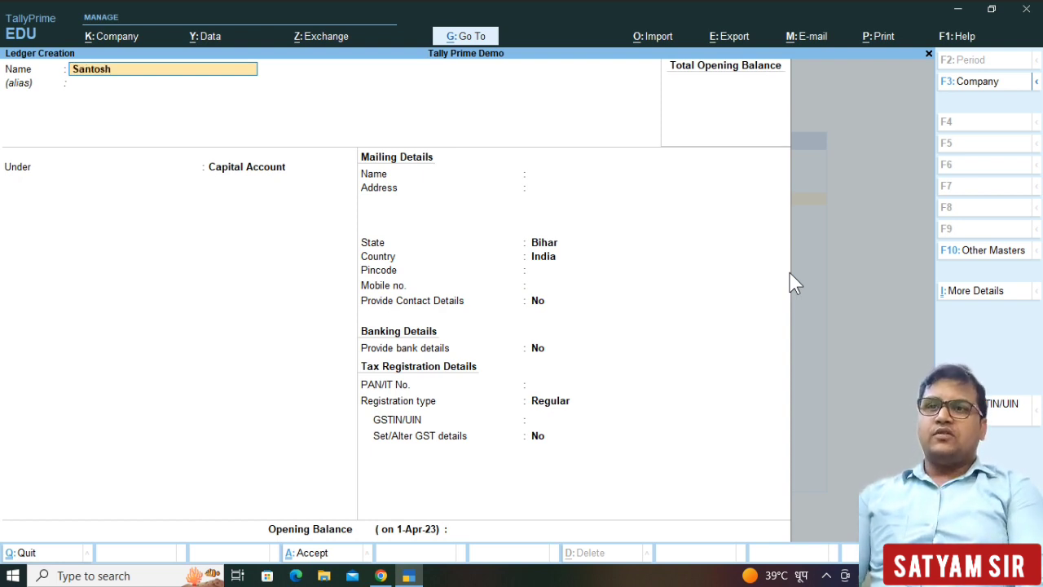
key(Return)
key(Return)
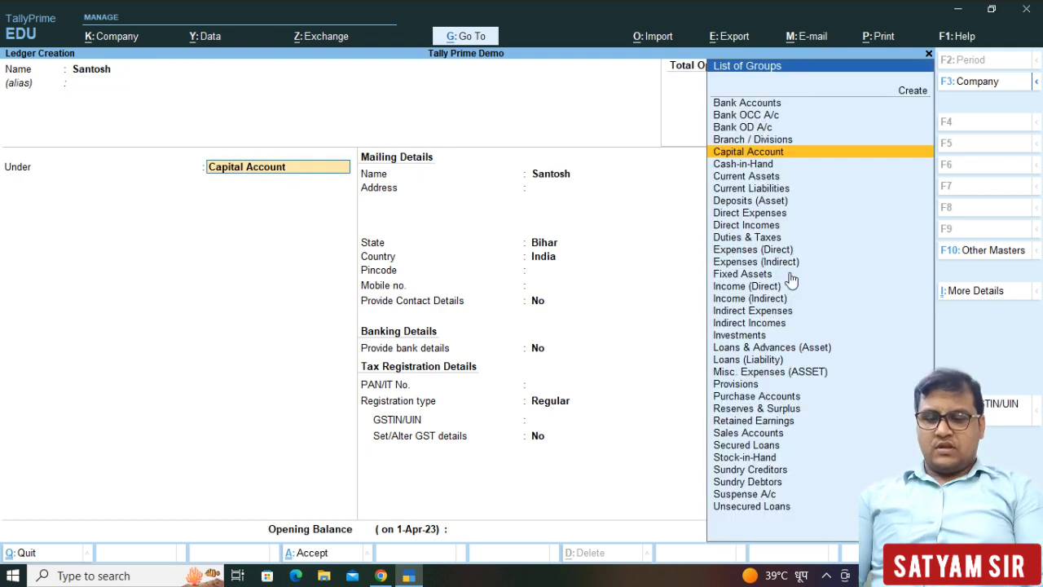
text(S)
key(Down)
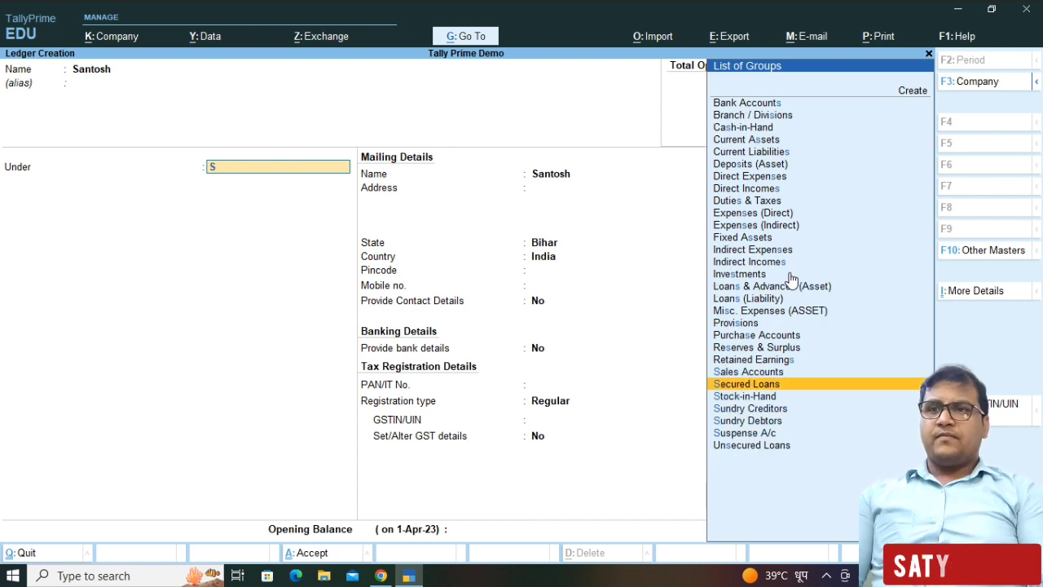
key(Down)
key(Down)
key(Return)
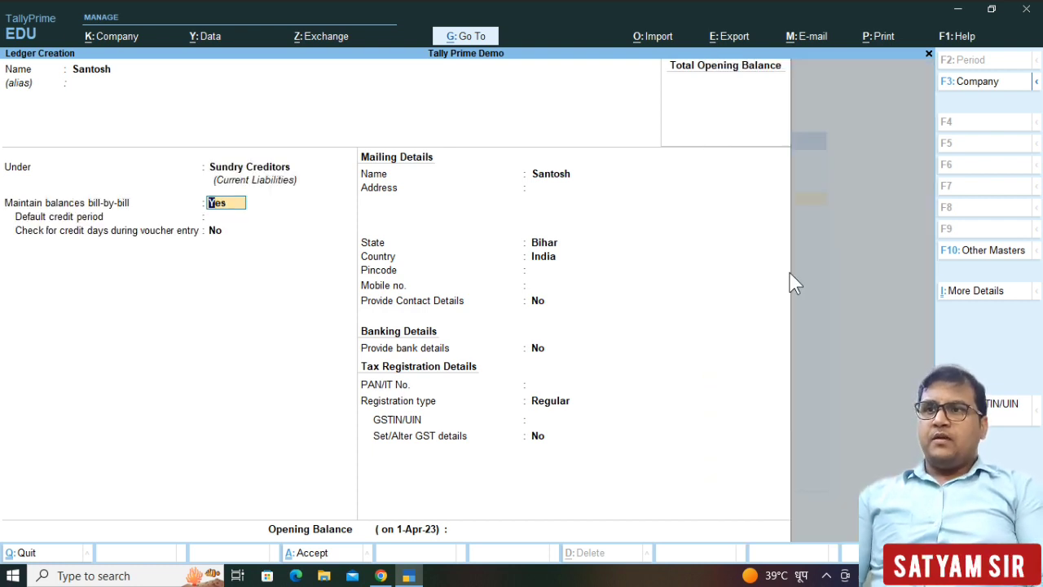
Step: Set bill-by-bill Yes and Regular registration, enter the supplier's GSTIN, and accept the GST details
key(Return)
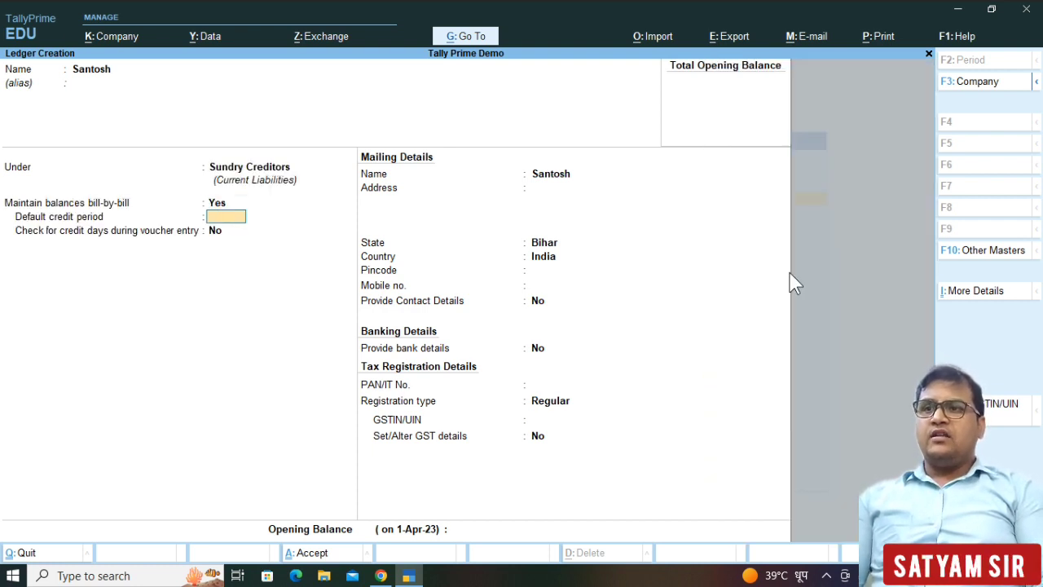
key(Return)
key(Return)
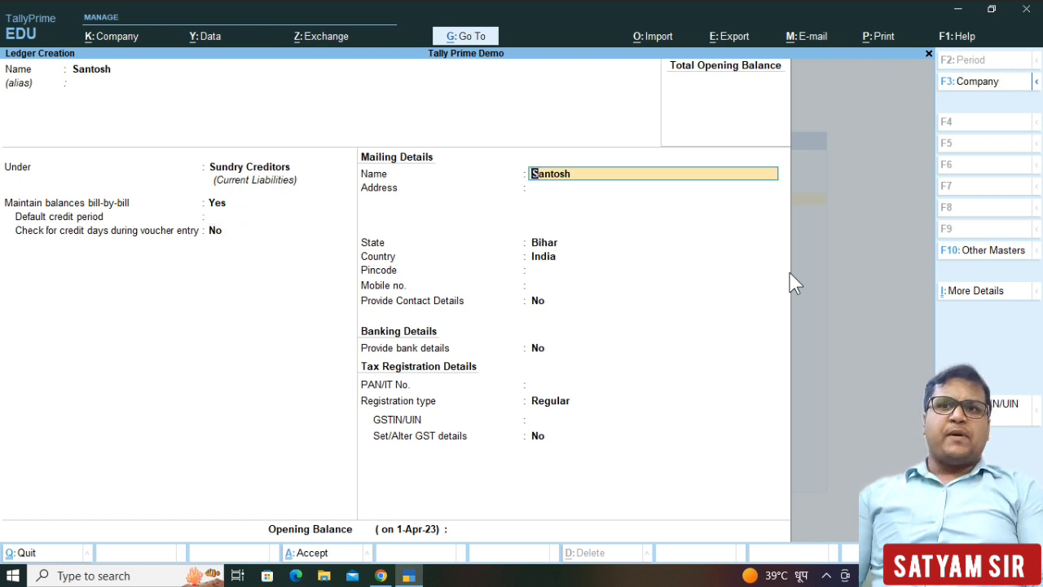
key(Return)
key(Return)
key(Return)
key(Return)
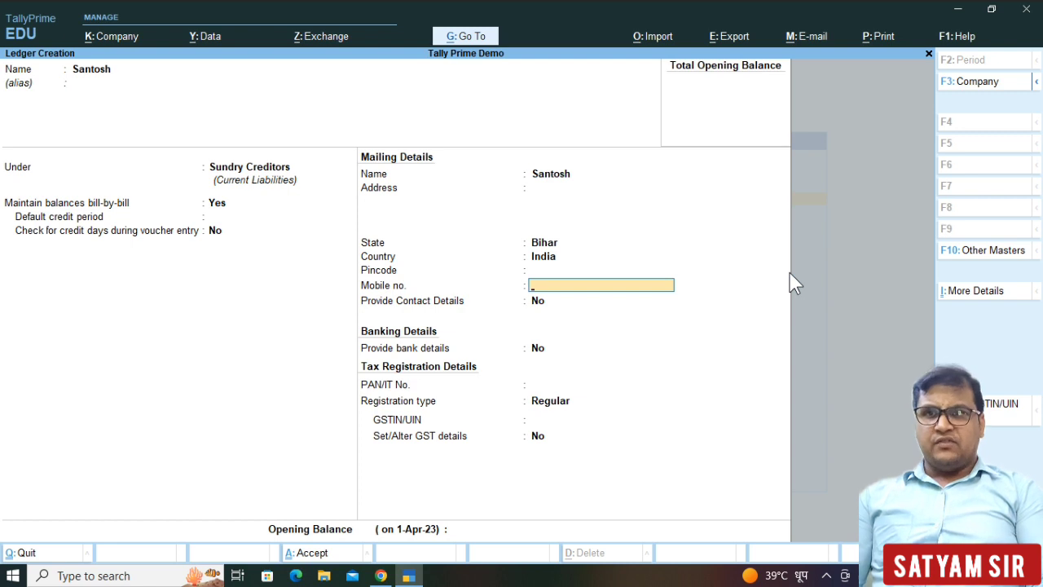
key(Return)
key(Return)
key(Return)
key(Return)
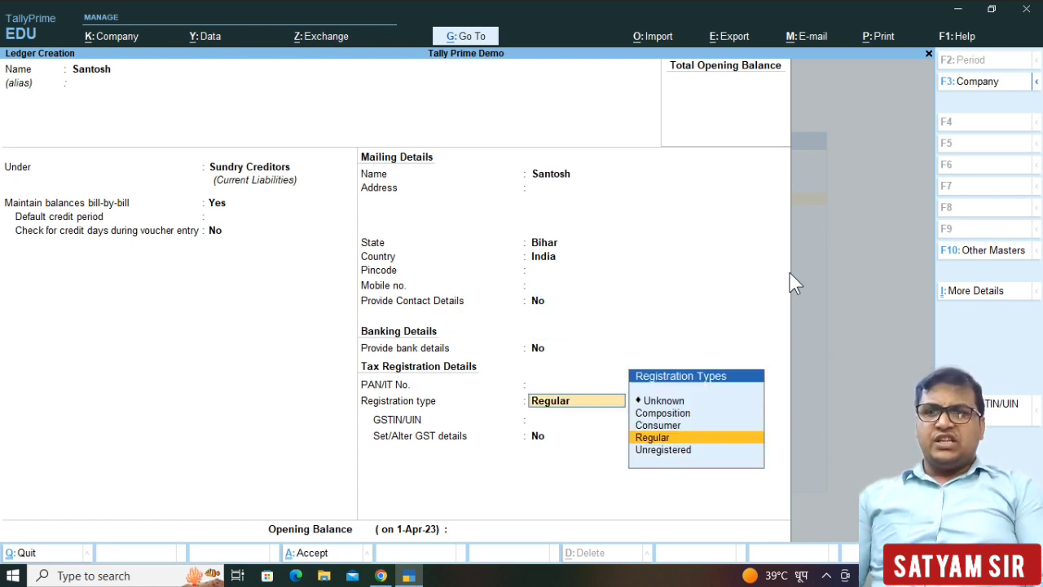
key(Return)
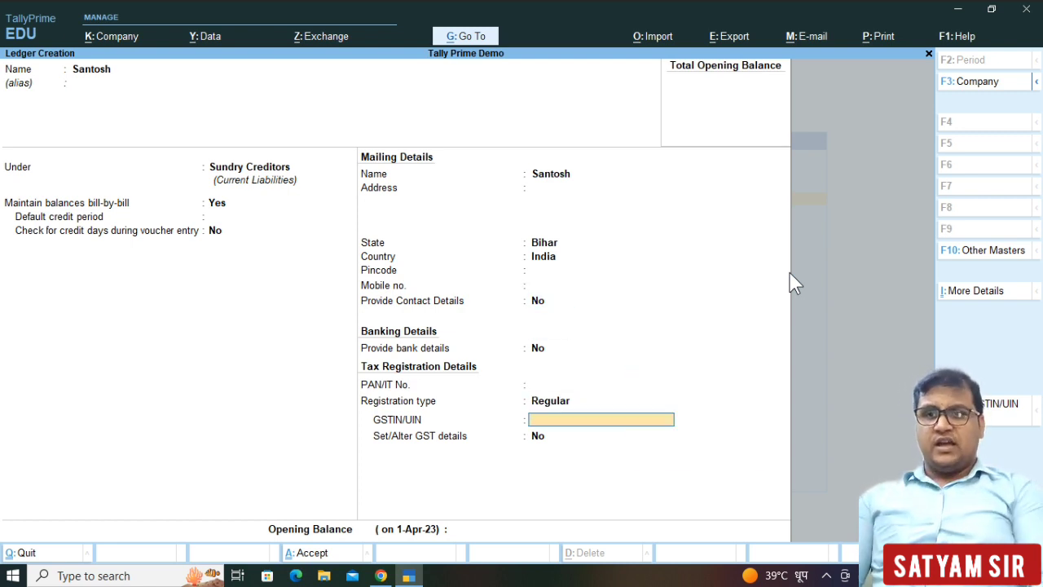
text(10EASHP)
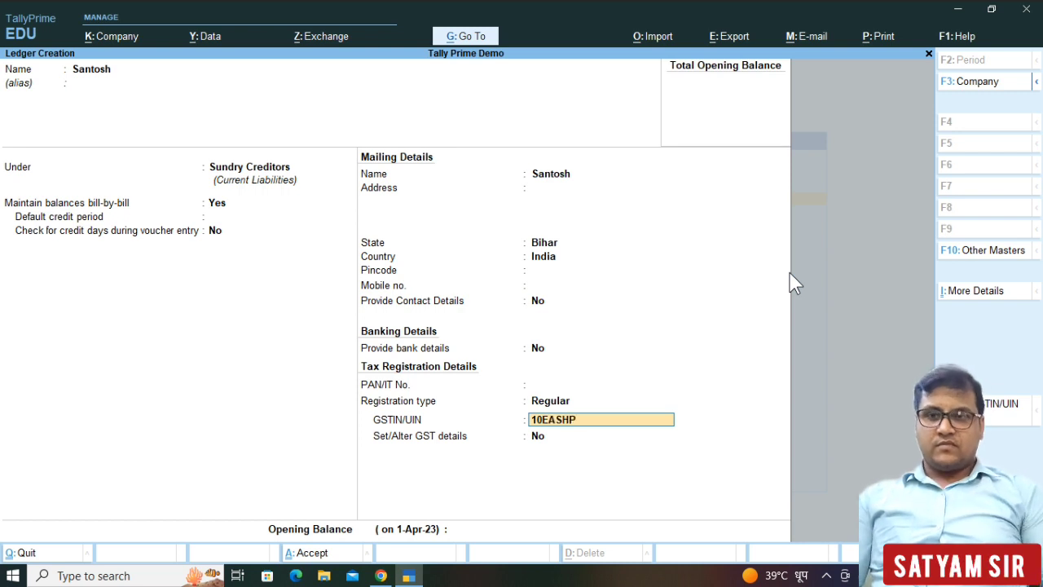
text(357)
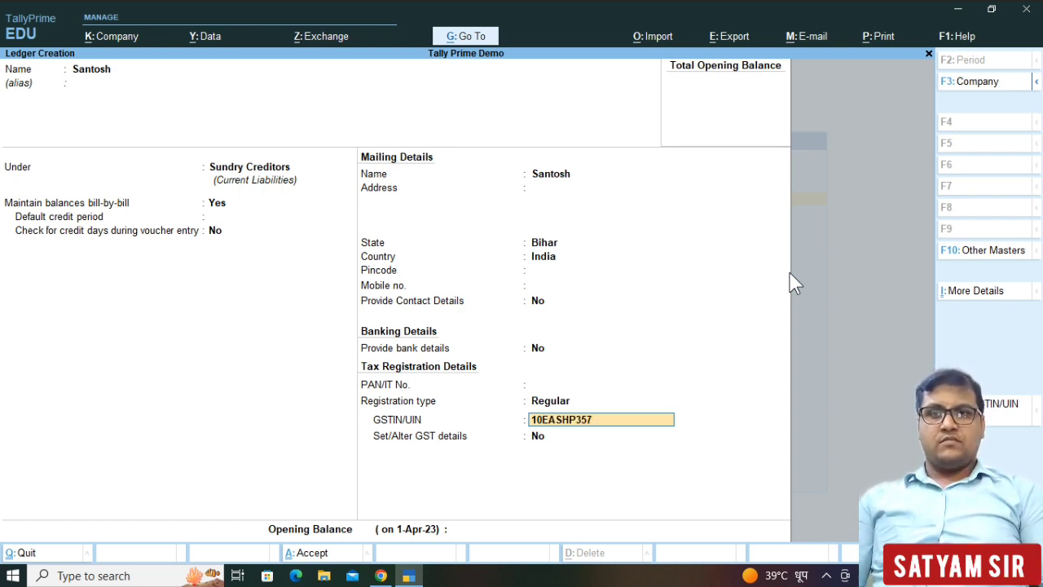
text(8A1Z5)
key(Return)
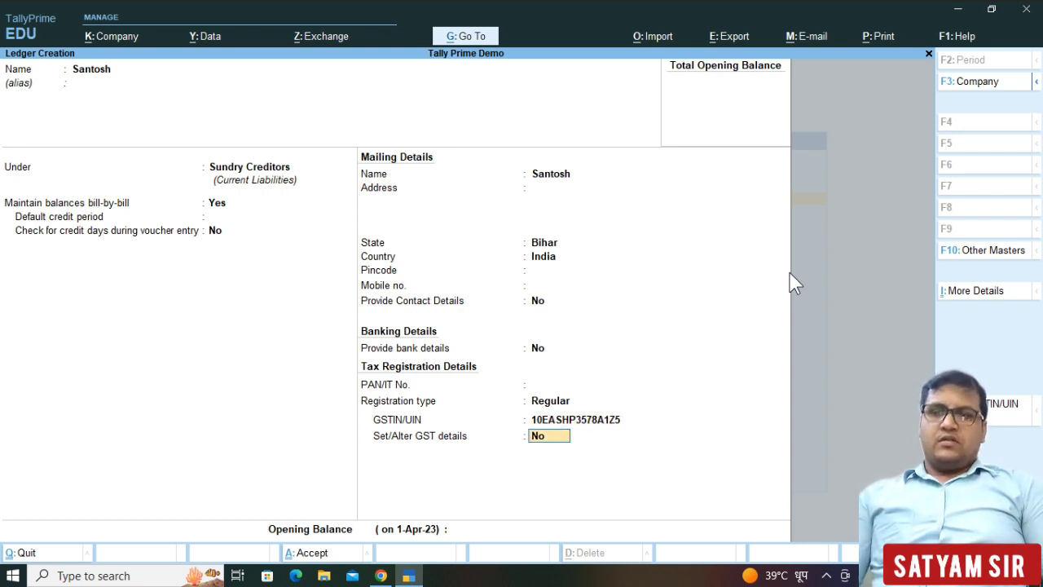
key(y)
key(Return)
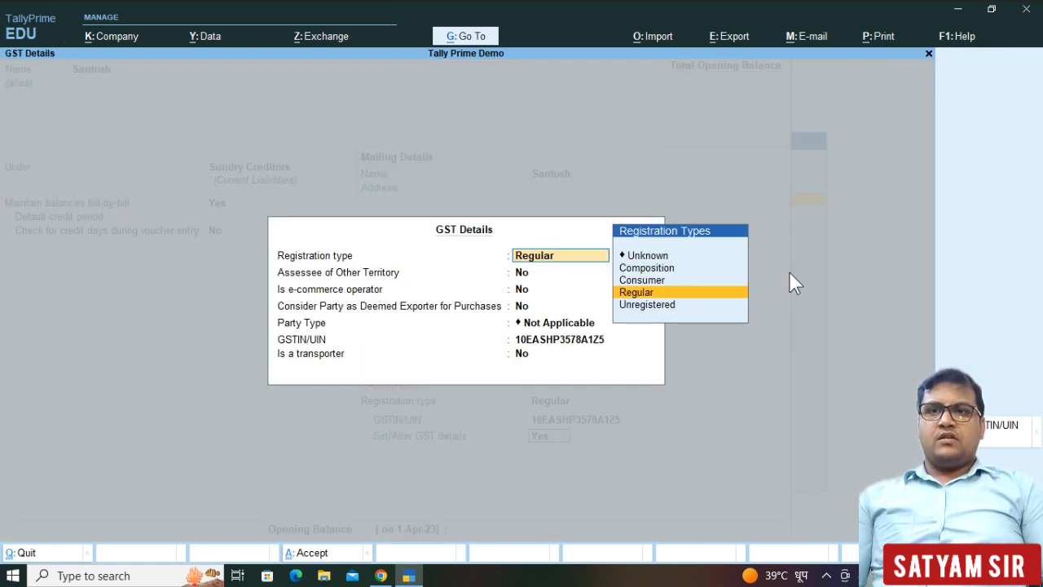
key(Return)
key(Return)
key(Return)
key(Return)
key(Return)
key(Return)
key(Return)
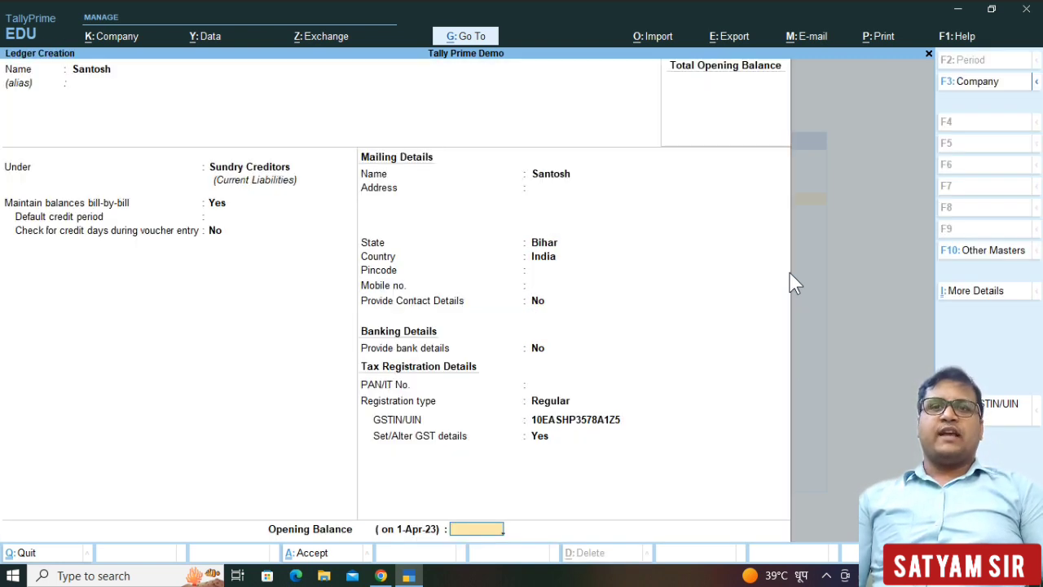
key(Return)
key(Return)
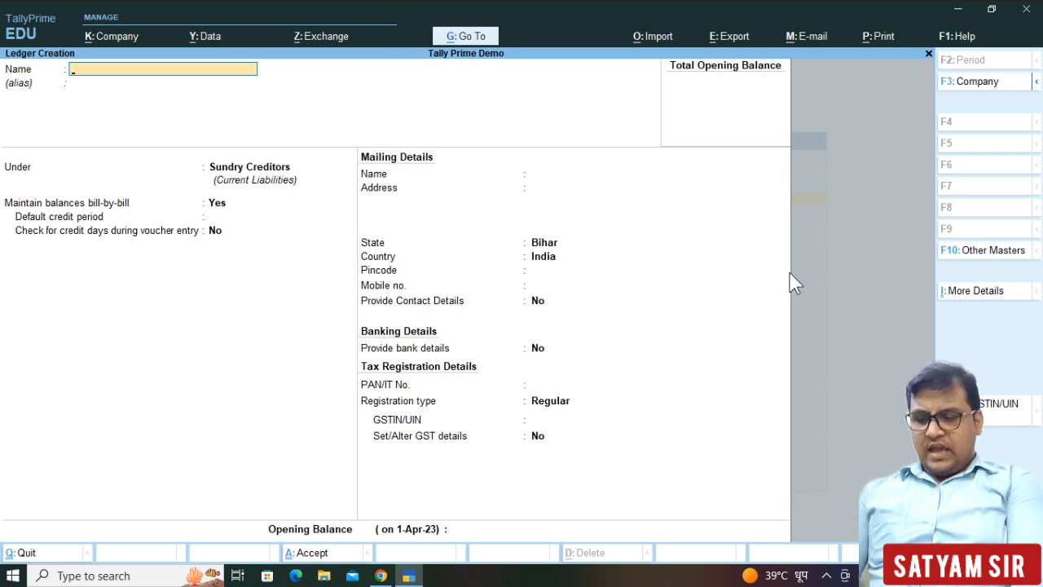
Step: Create ledger Salary under Indirect Expenses with GST applicability and tax type Not Applicable
text(Salary)
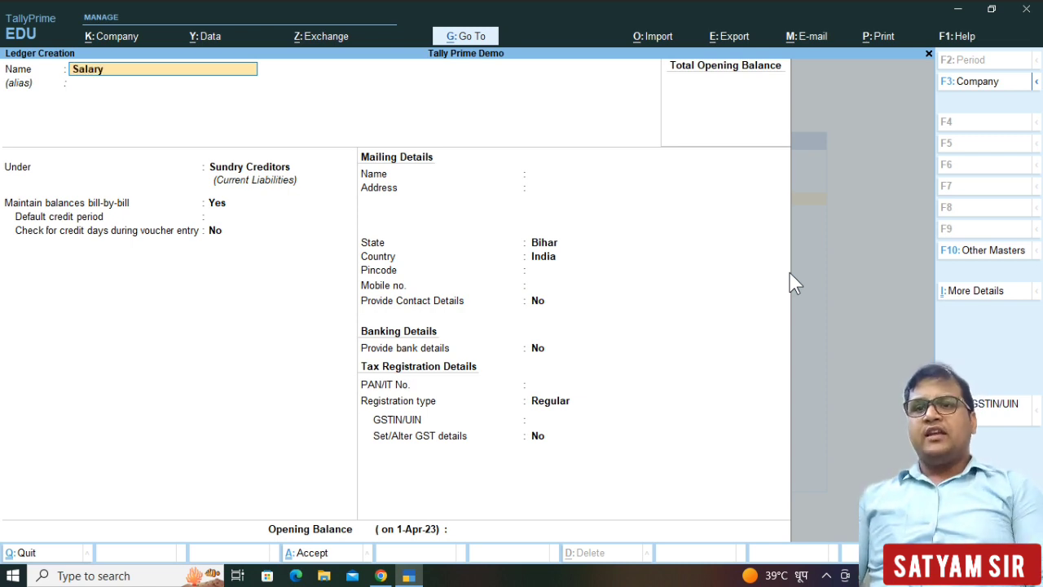
key(Return)
text(i)
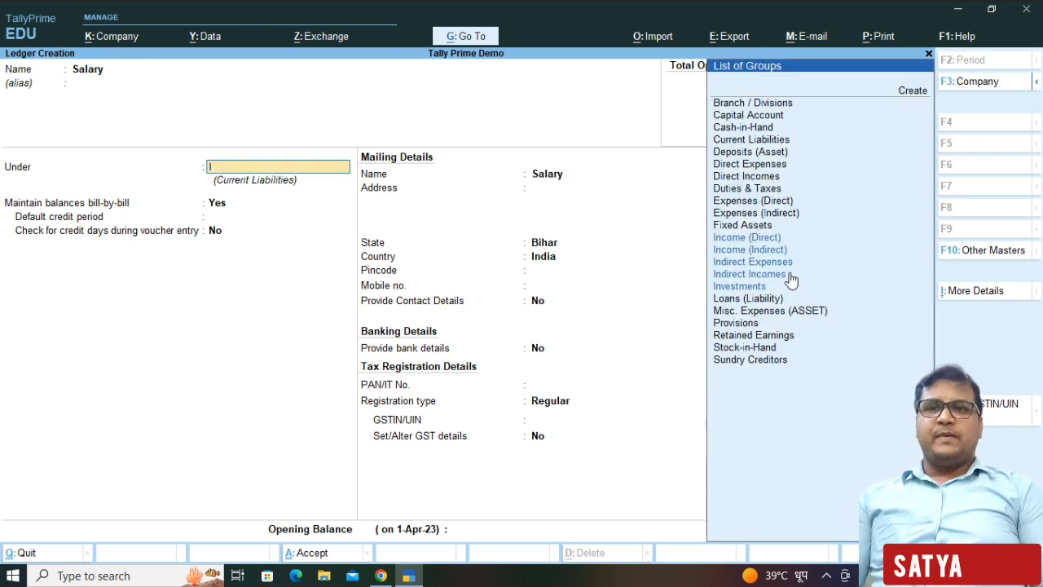
key(Down)
key(Down)
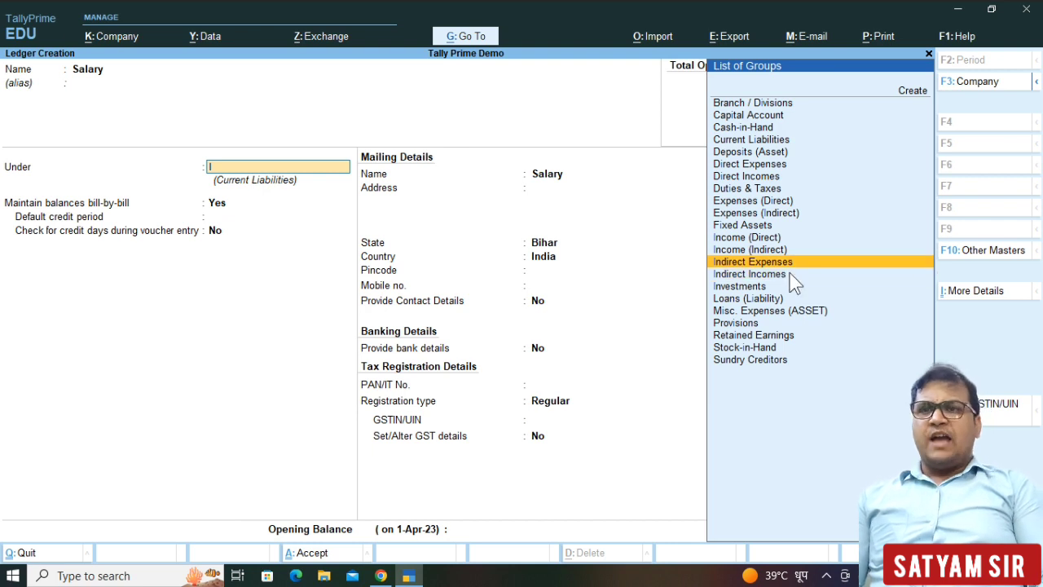
key(Return)
key(Return)
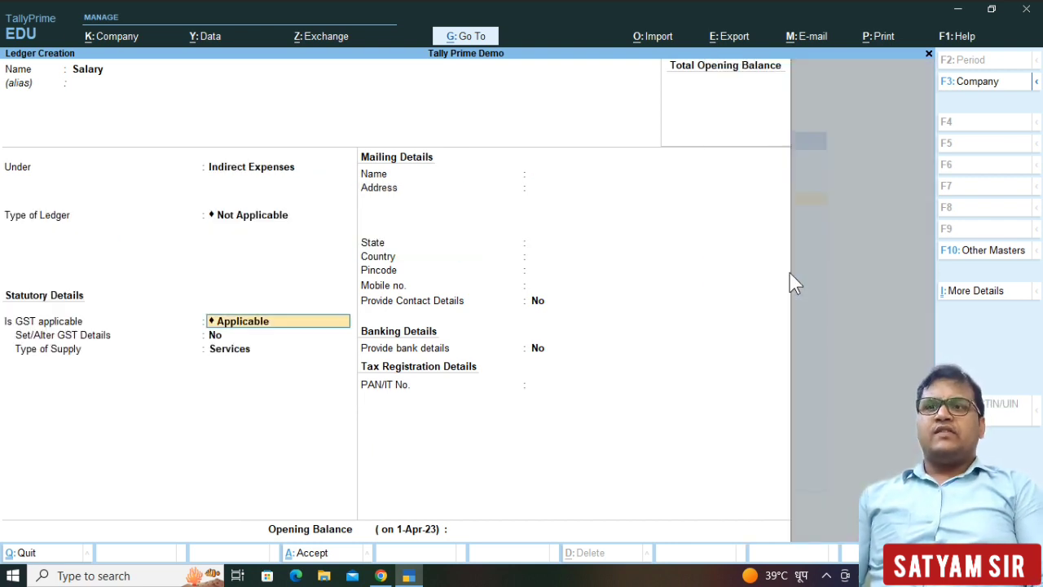
key(Return)
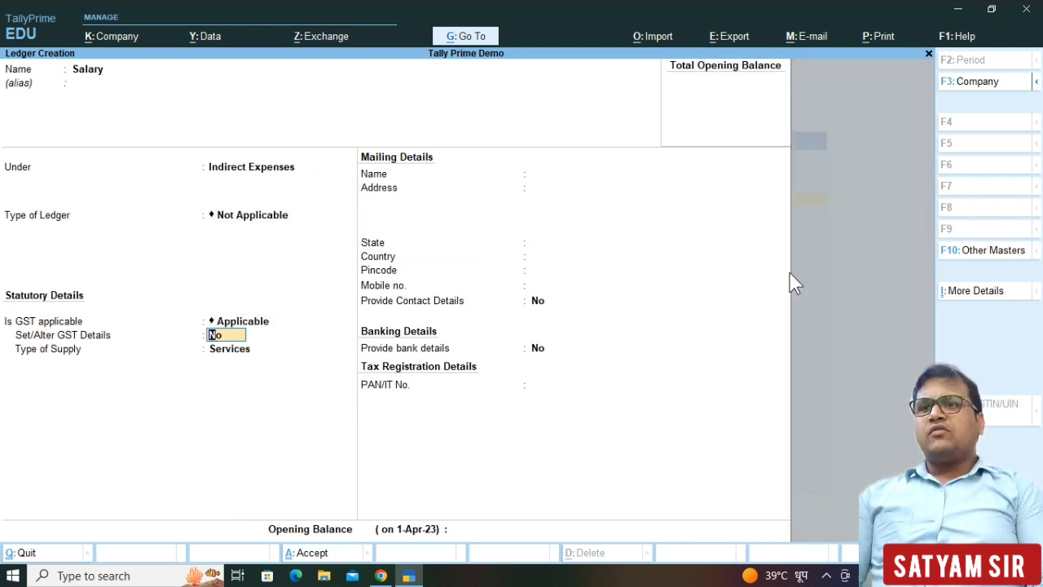
key(Return)
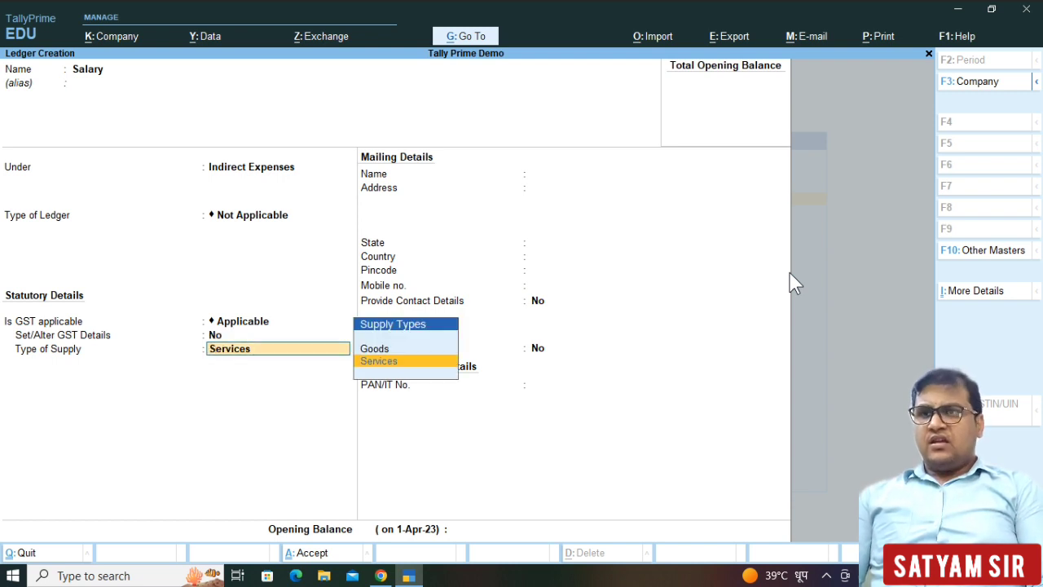
key(BackSpace)
key(BackSpace)
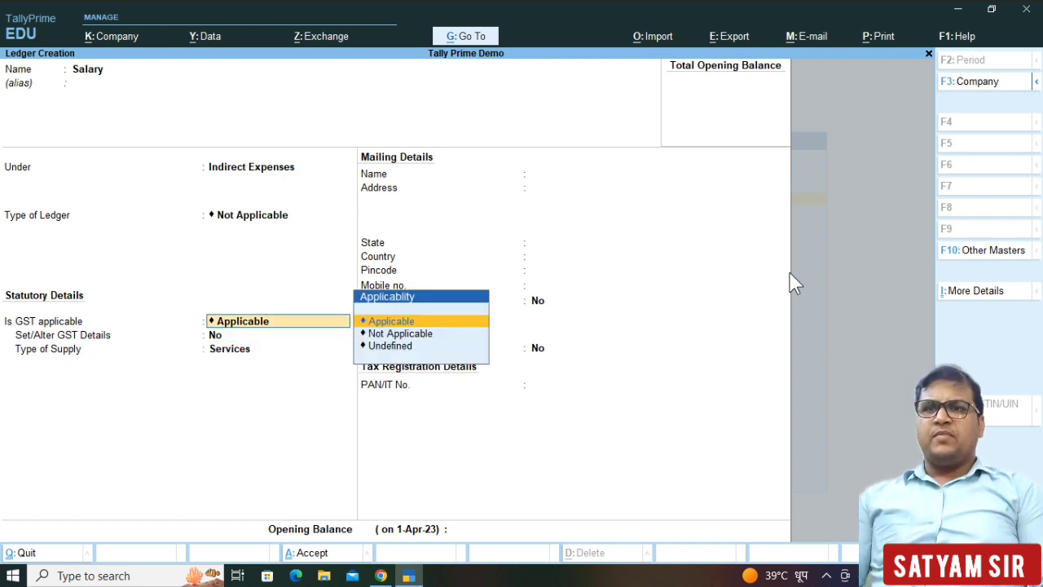
key(Down)
key(Down)
key(Up)
key(Return)
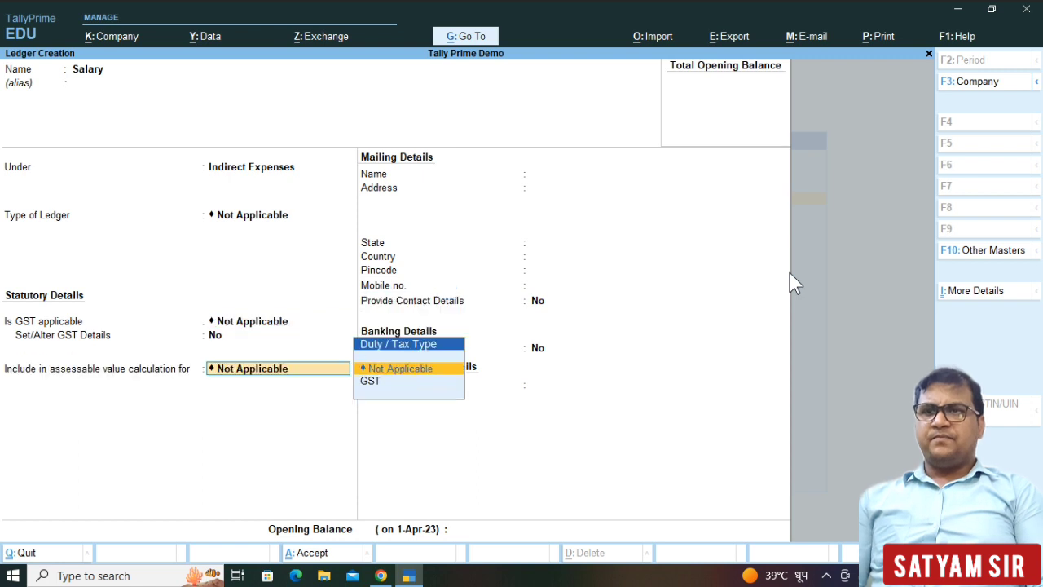
key(Return)
key(Return)
key(Return)
key(Return)
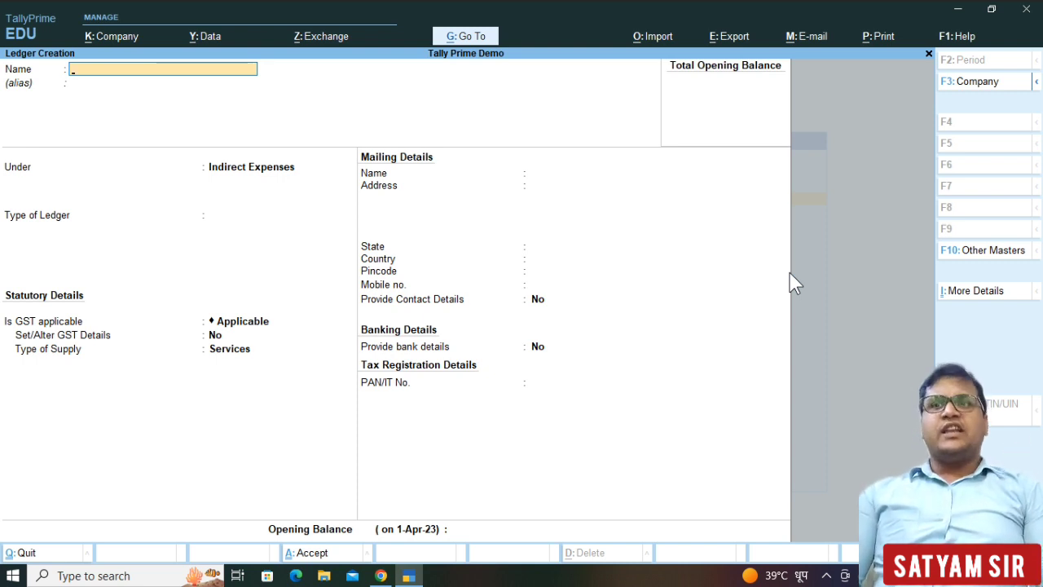
Step: Close Ledger Creation and the list of masters to create
key(Escape)
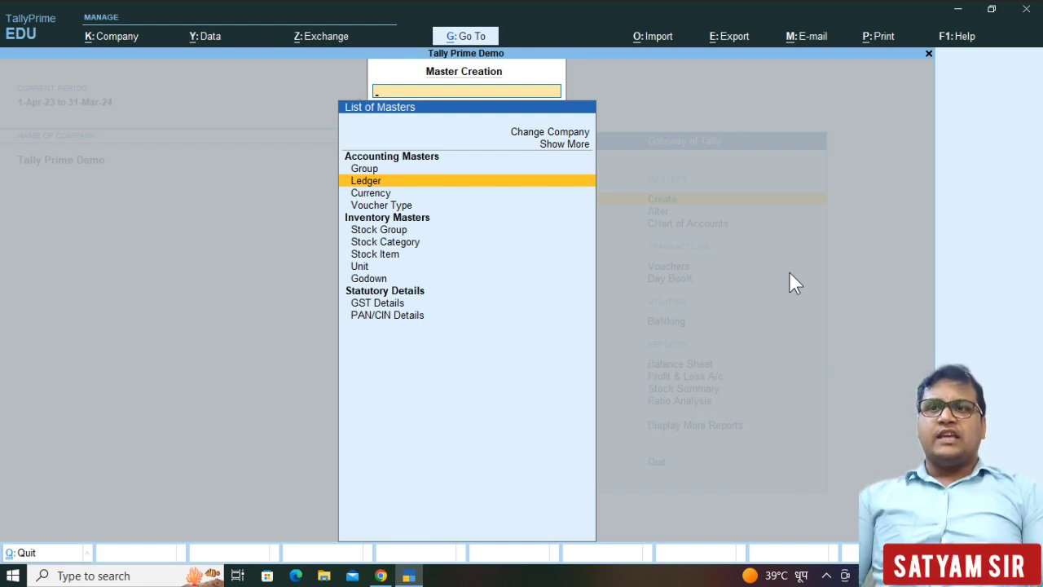
key(Down)
key(Down)
key(Down)
key(Down)
key(Down)
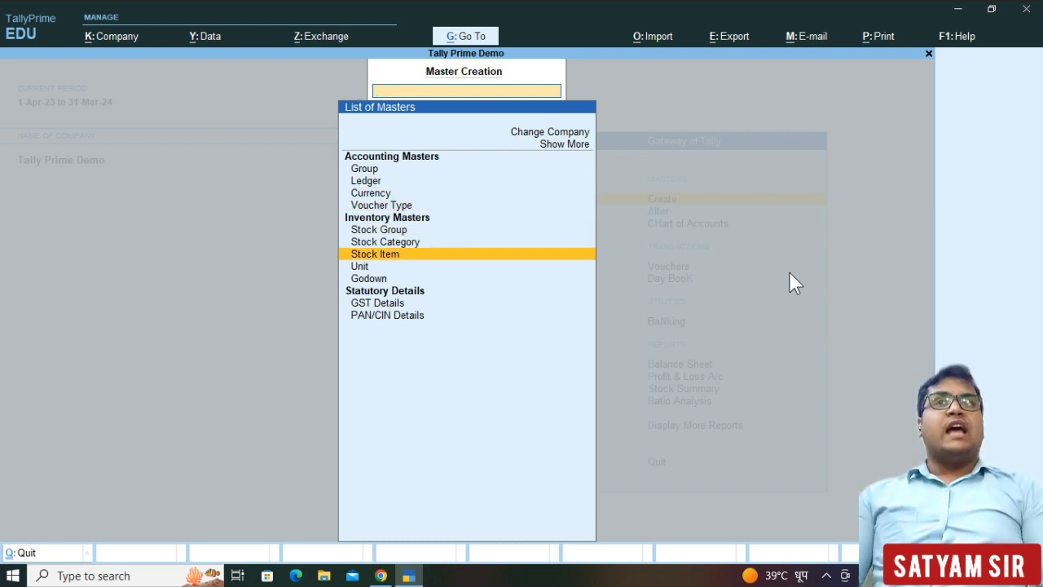
key(Escape)
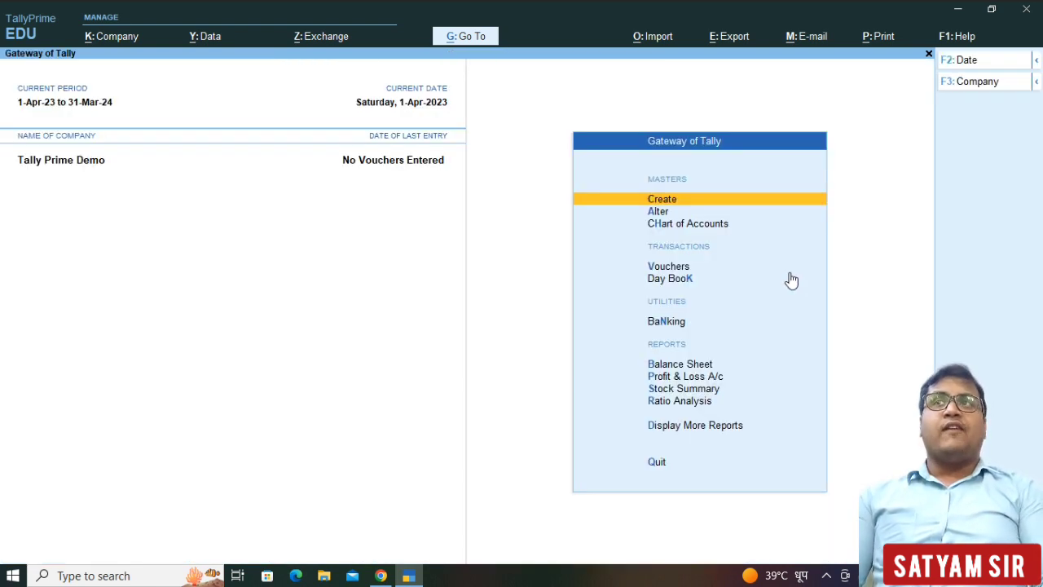
Step: Browse the Alter masters list, then return to Gateway of Tally with Vouchers selected
key(Down)
key(Return)
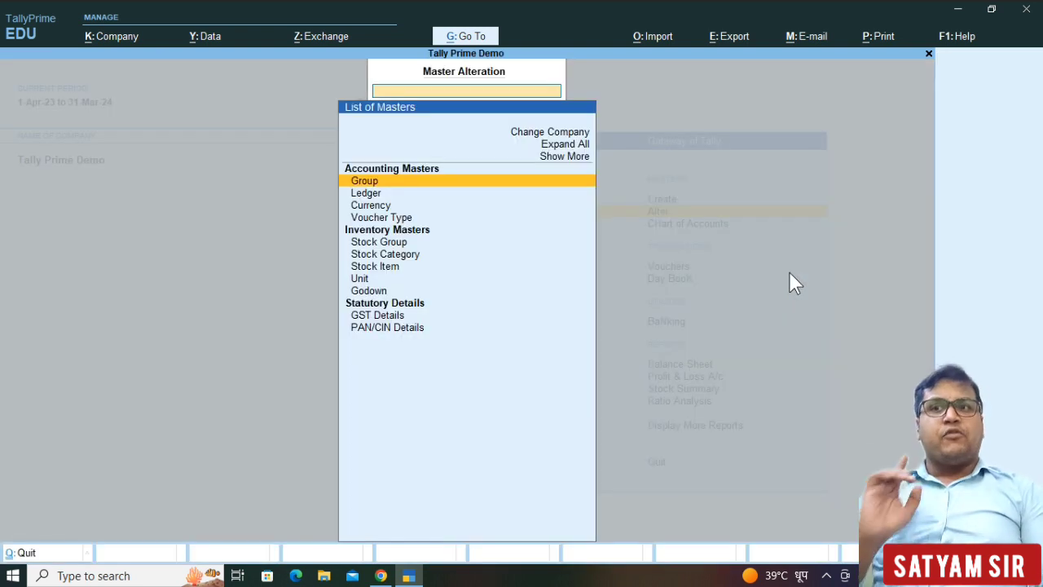
key(Down)
key(Down)
key(Down)
key(Down)
key(Down)
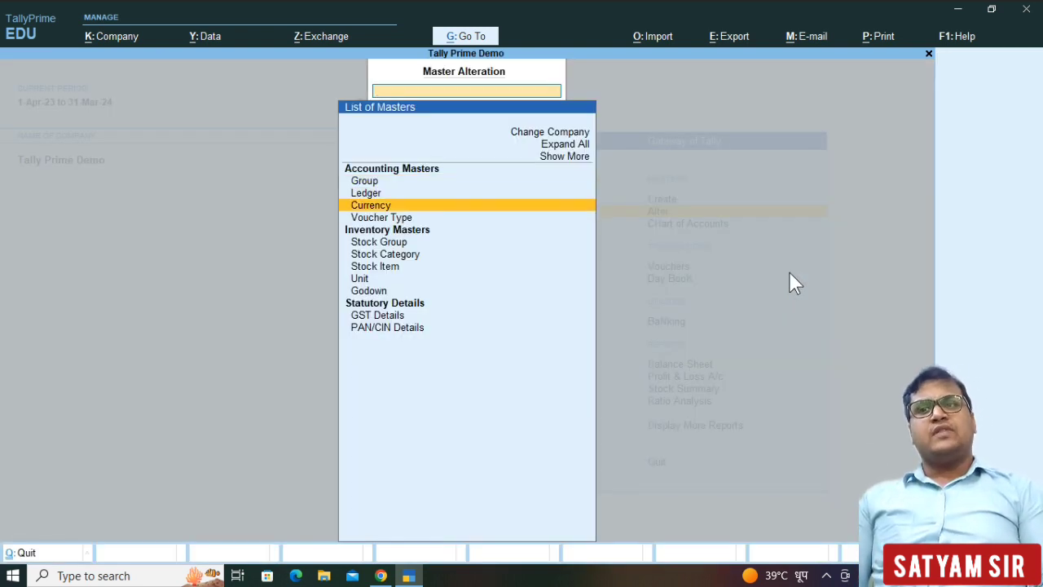
key(Up)
key(Up)
key(Up)
key(Up)
key(Up)
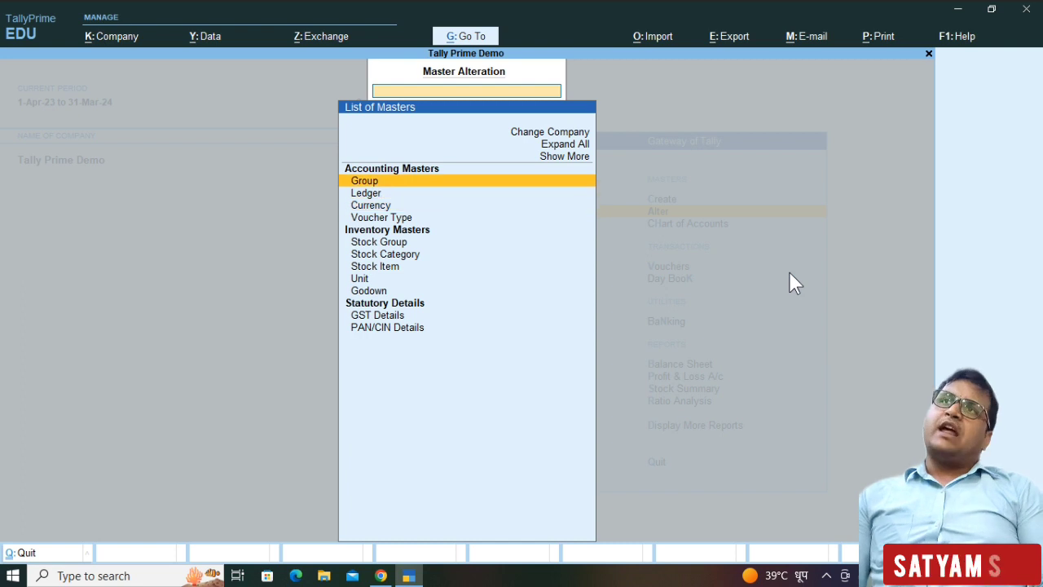
key(Down)
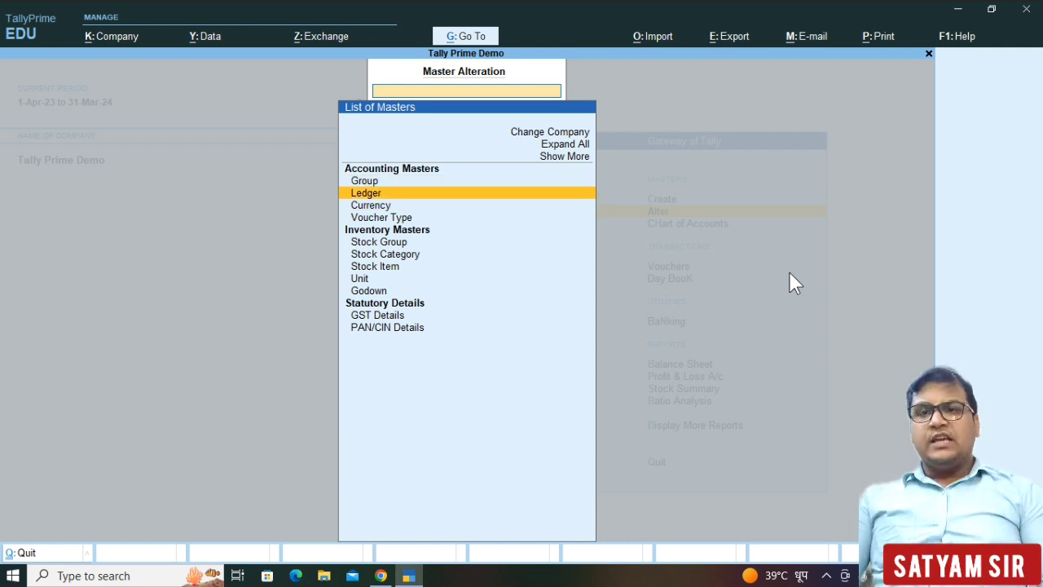
key(Escape)
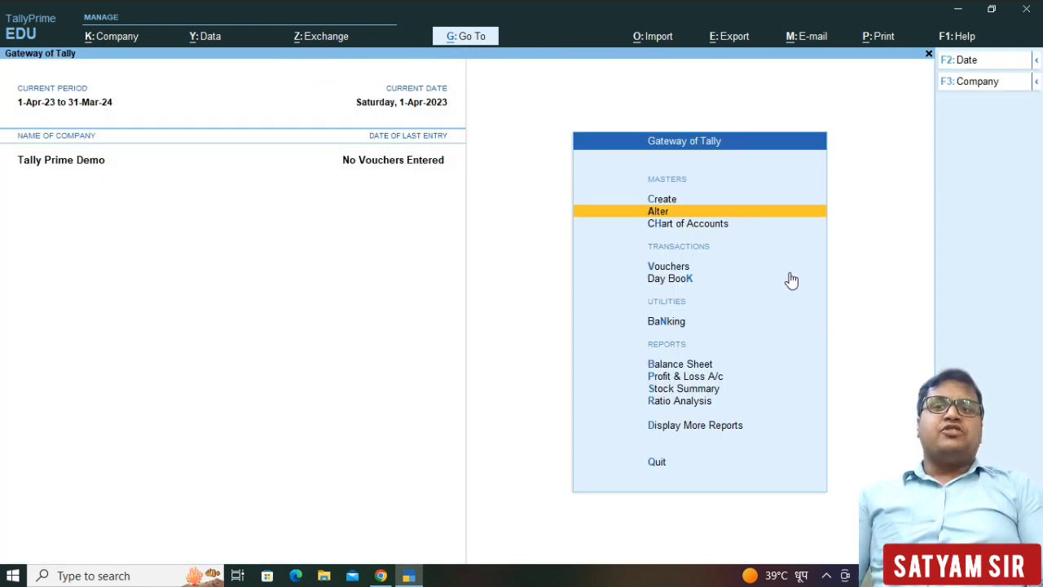
key(Down)
key(Down)
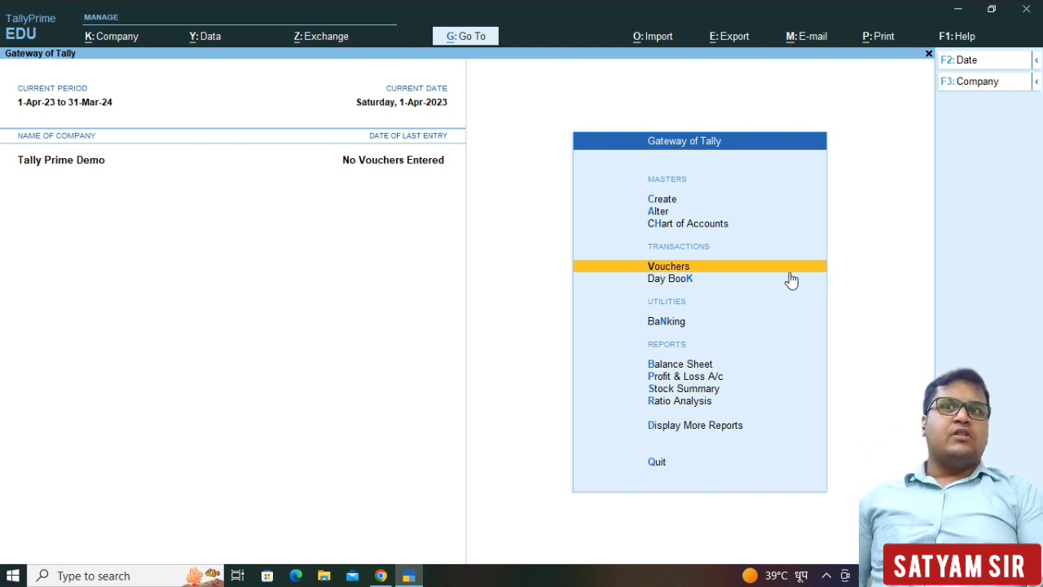
Step: Open voucher entry and cycle voucher types Contra, Receipt and Sales, ending on Purchase
click(787, 268)
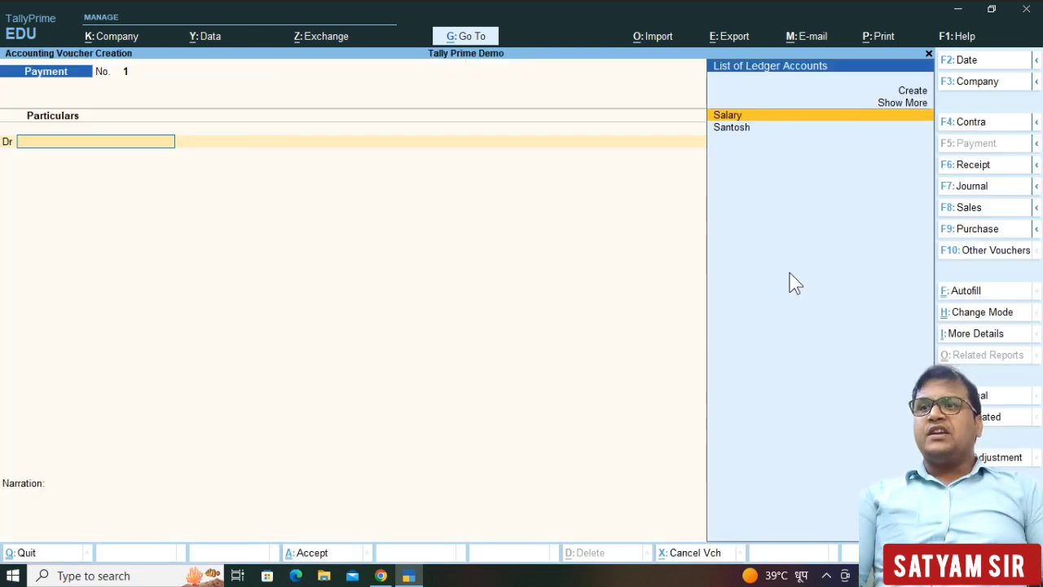
key(F4)
key(F6)
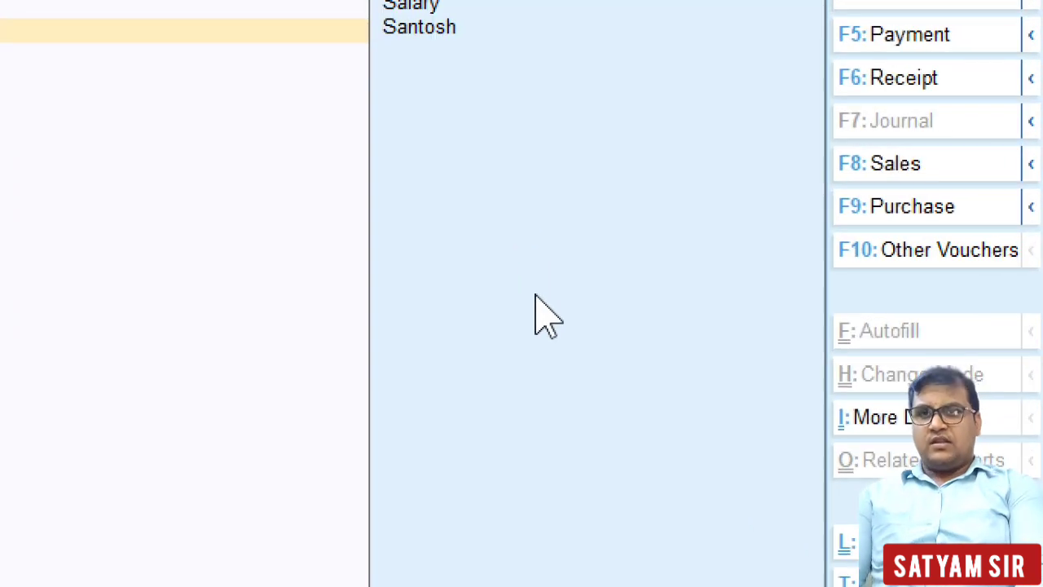
key(F8)
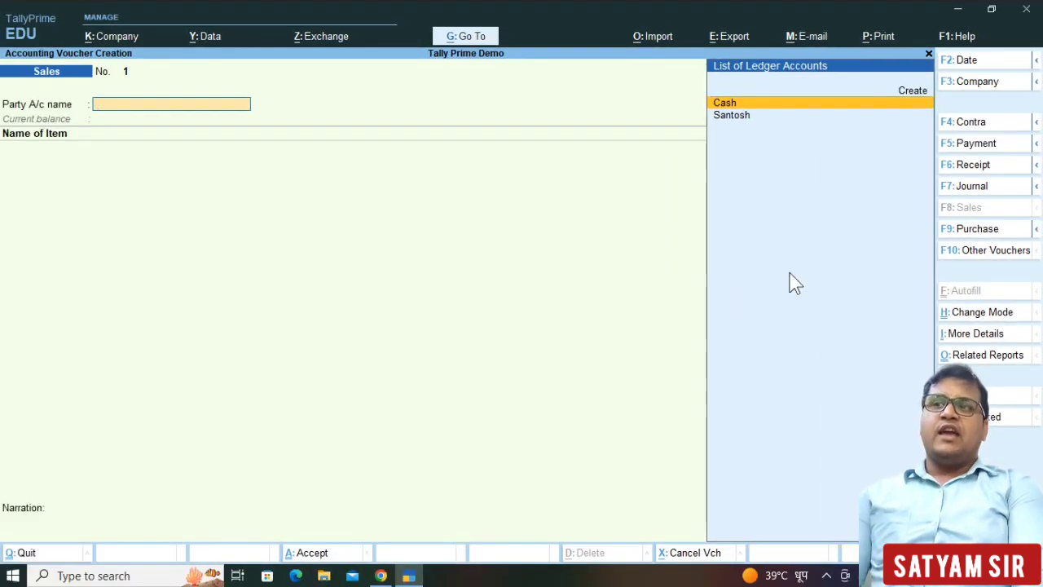
key(F9)
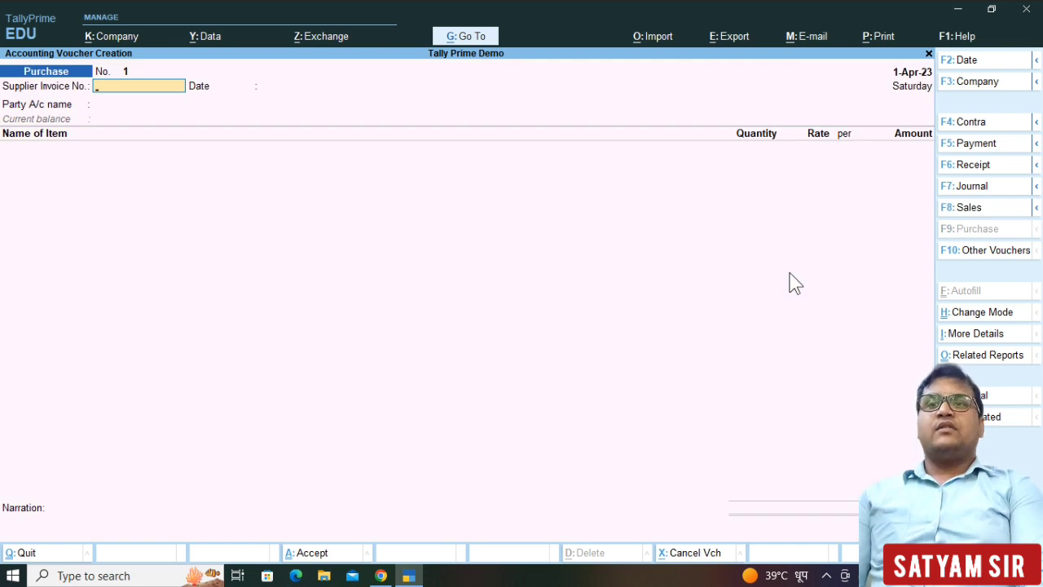
Step: Check the voucher type list without changing it, then bring up Company Features with F11
key(F10)
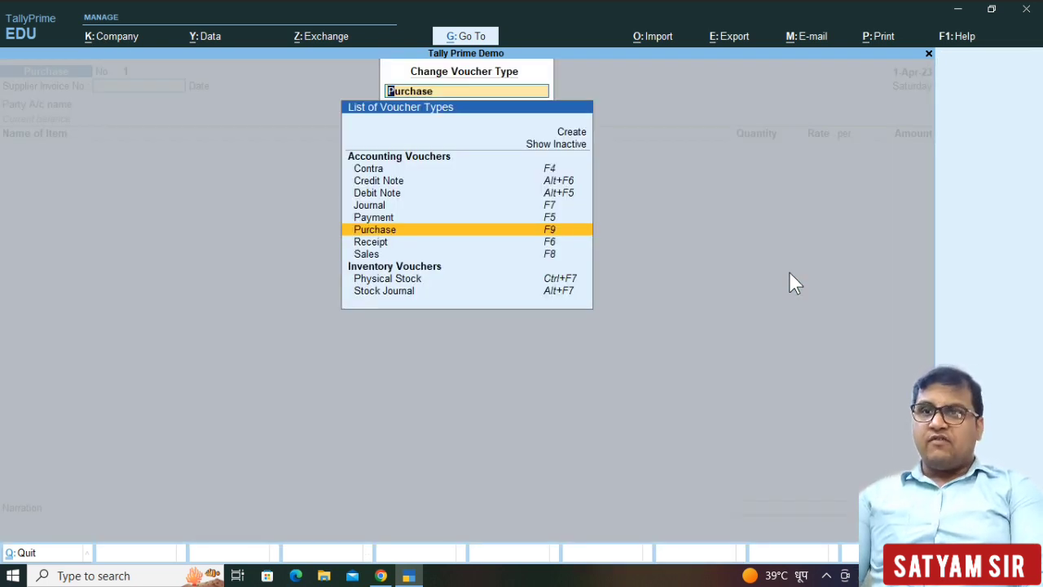
key(BackSpace)
key(Escape)
key(F11)
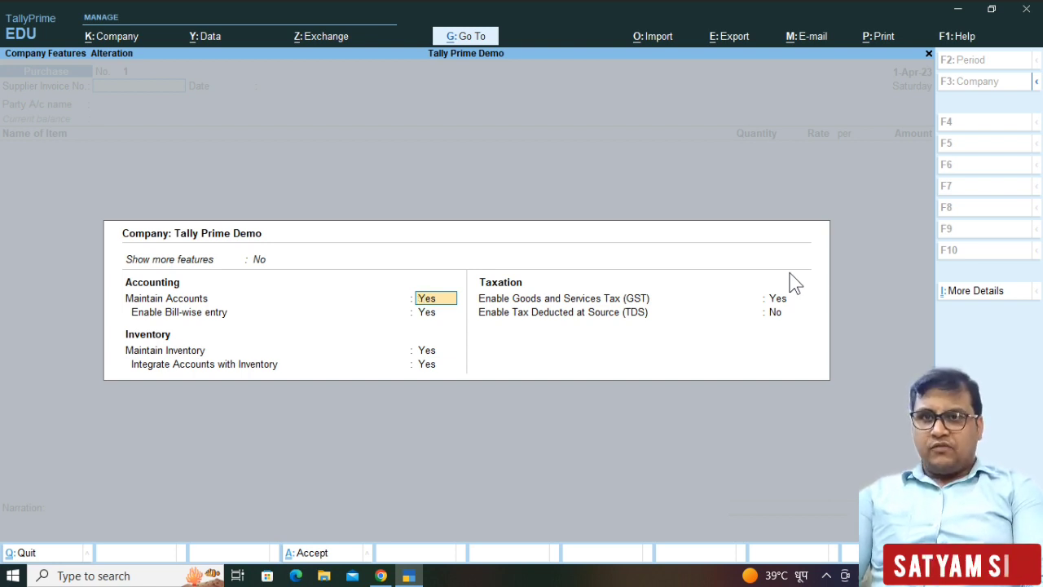
Step: Quit Company Features unchanged and review the Purchase voucher configuration (F12) without changes
key(F1)
key(Escape)
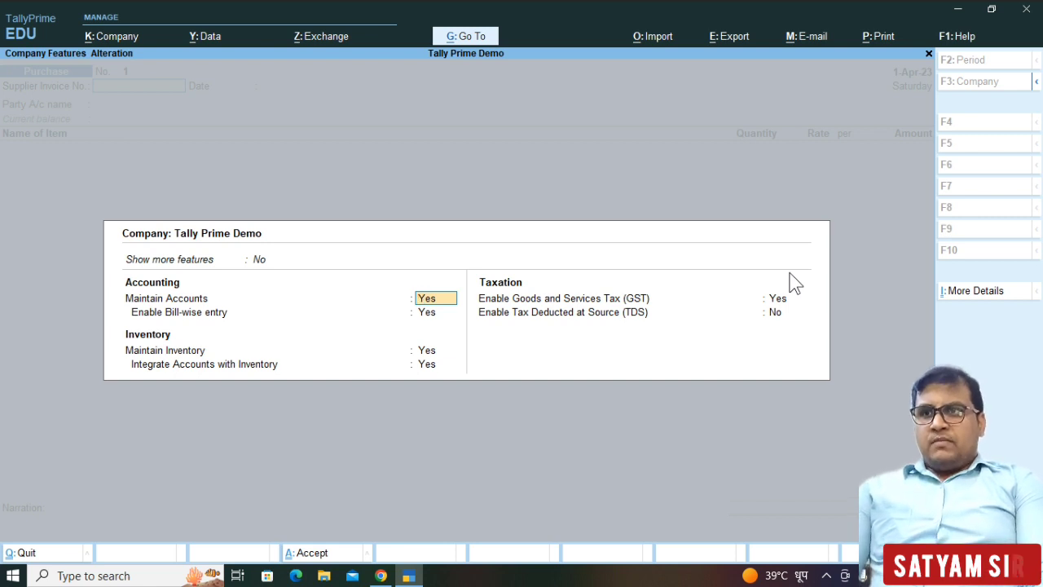
key(Escape)
key(Escape)
key(y)
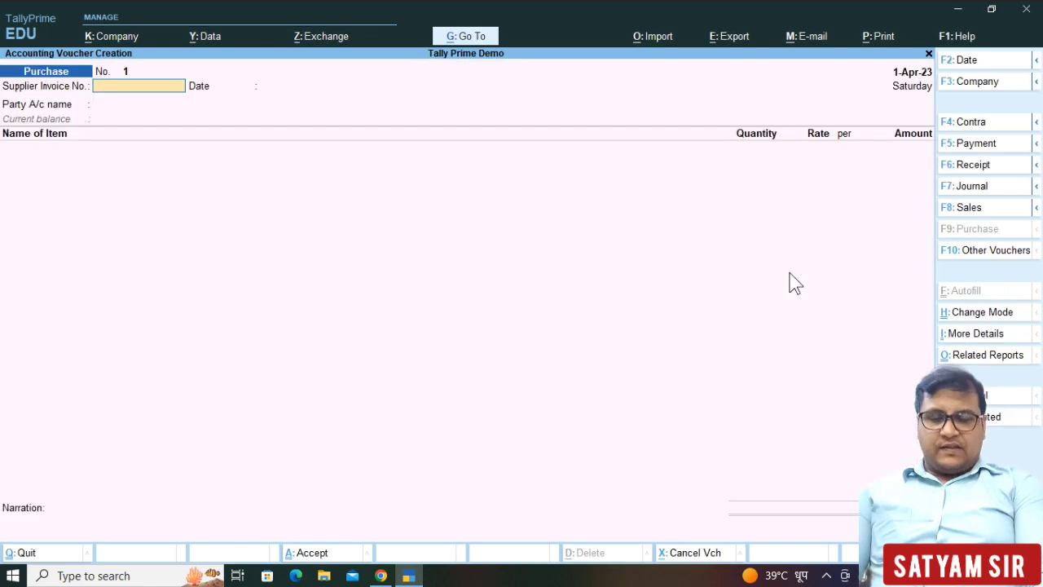
key(F12)
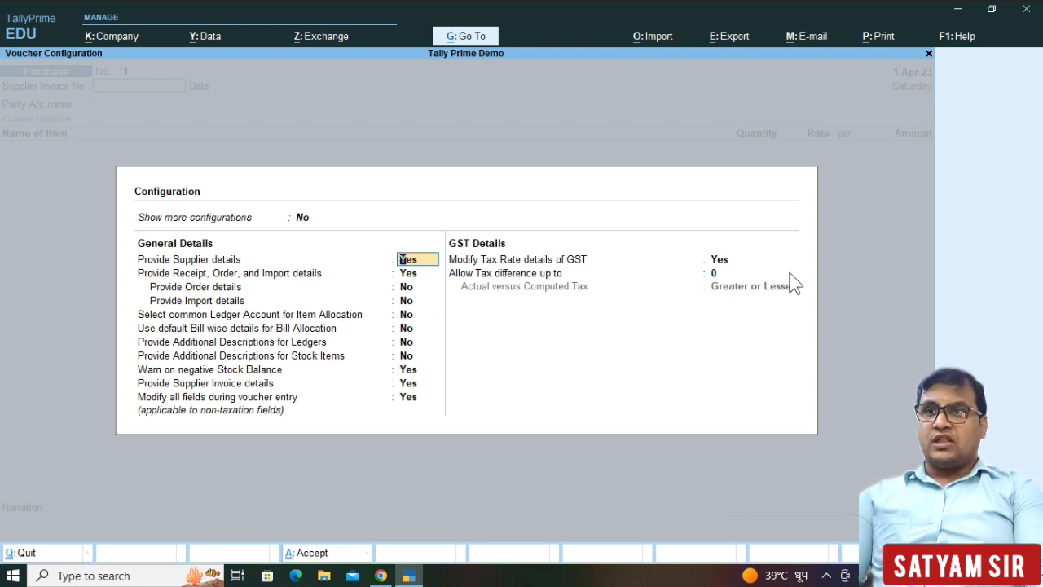
key(Escape)
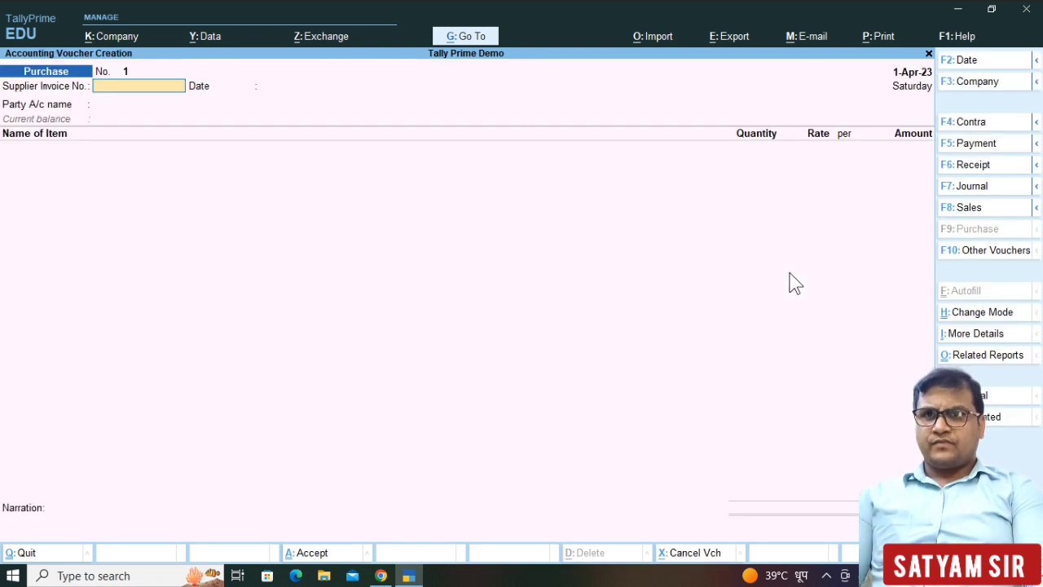
Step: Exit the unsaved Purchase voucher, check Company Features without changes, and land on Vouchers in Gateway of Tally
key(Escape)
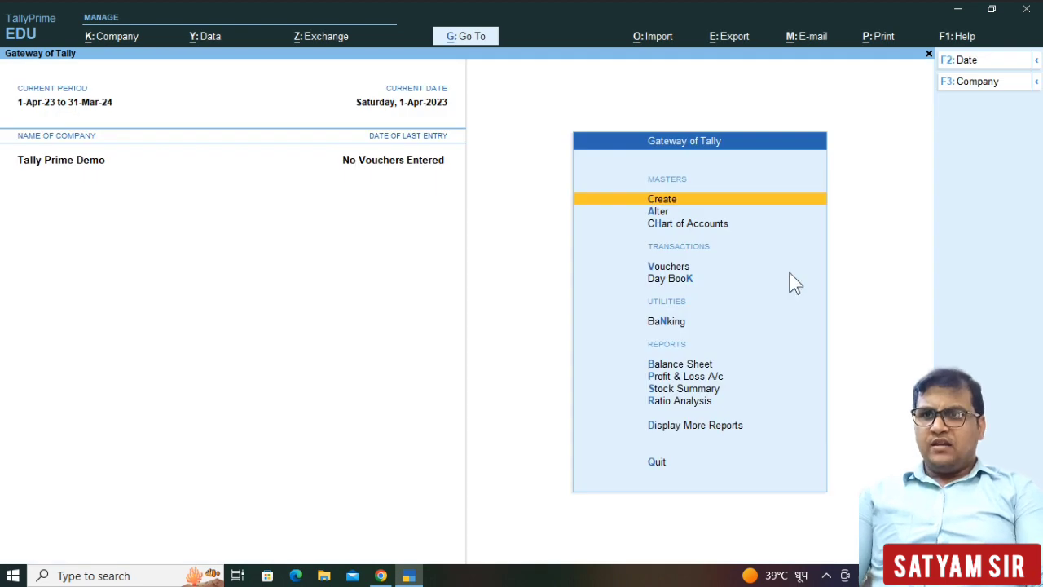
key(F11)
key(F1)
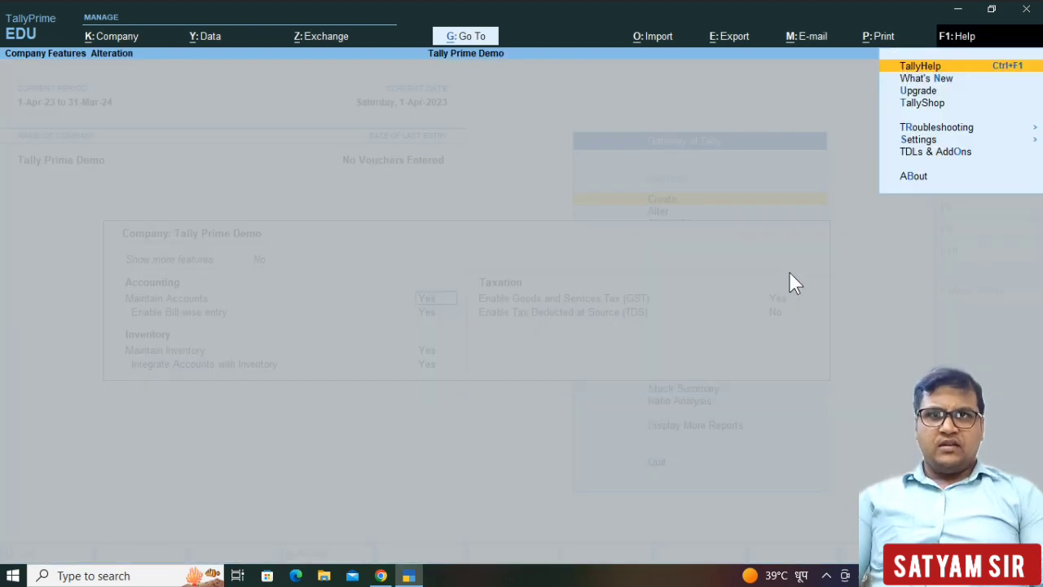
key(Escape)
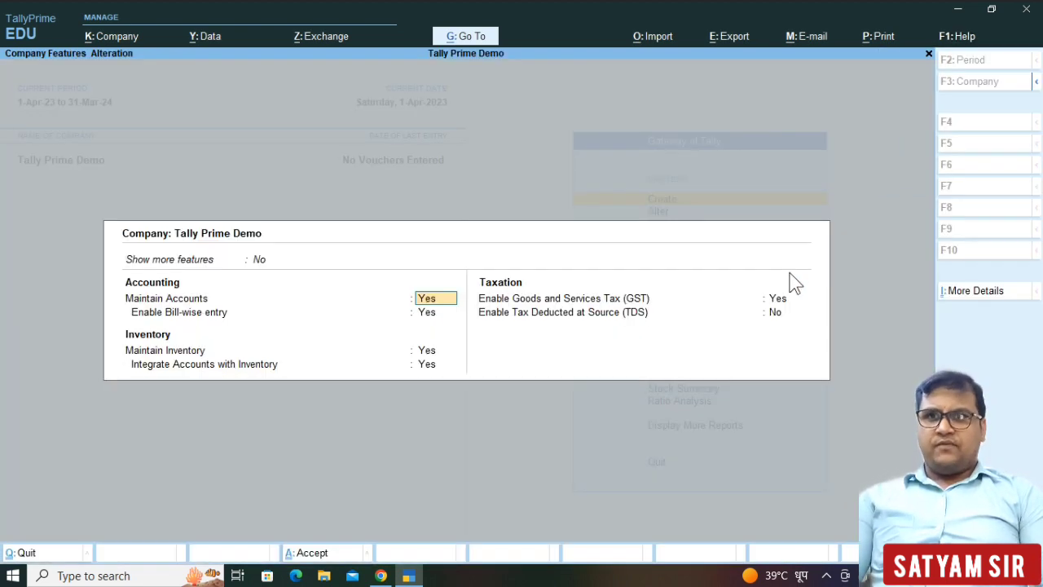
key(Escape)
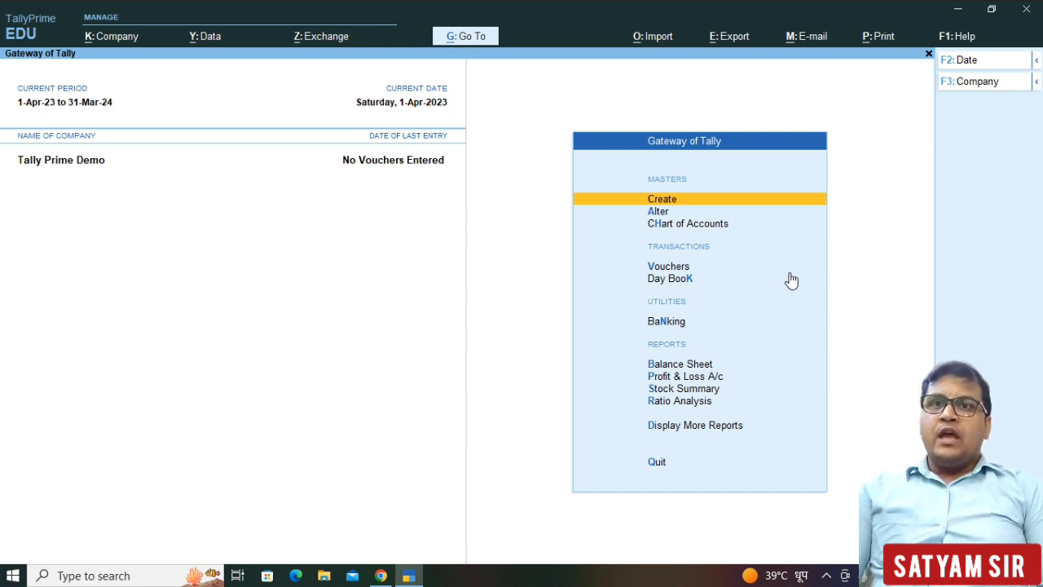
key(Down)
key(Down)
key(Down)
key(Down)
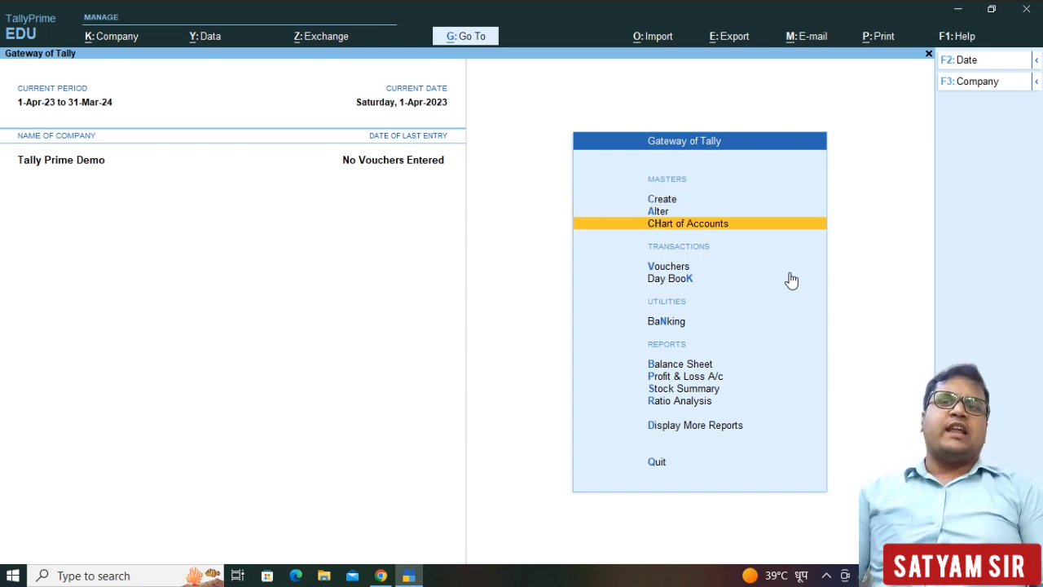
key(Up)
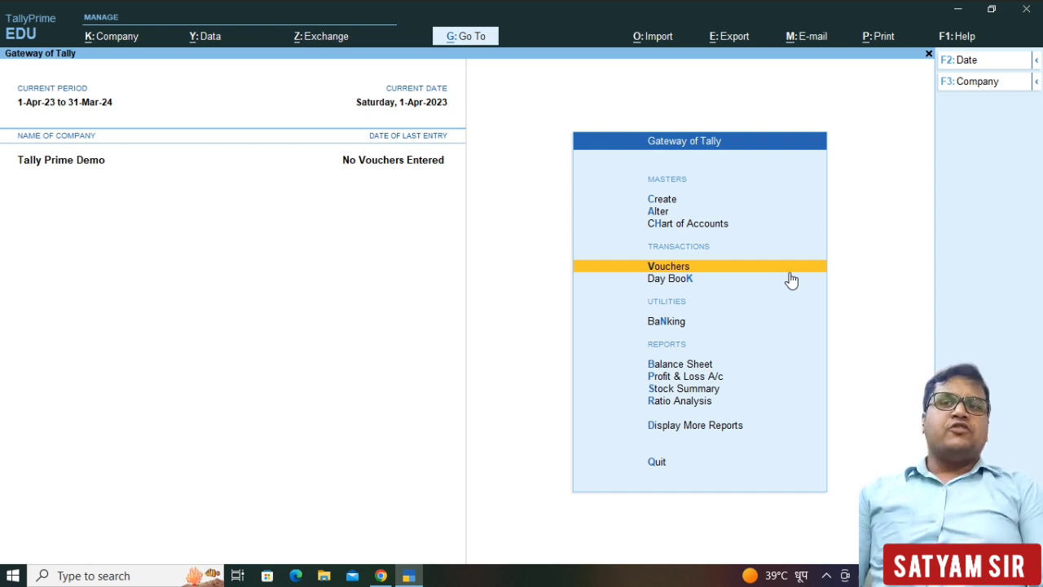
Step: Start a Purchase voucher with the supplier ledger, not Cash, as party
key(Return)
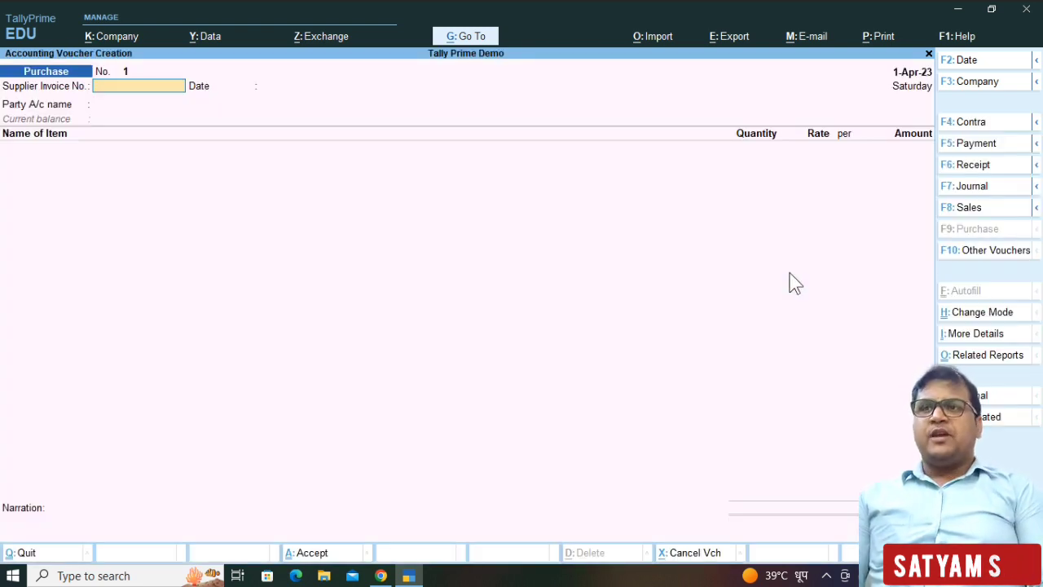
key(Return)
key(Return)
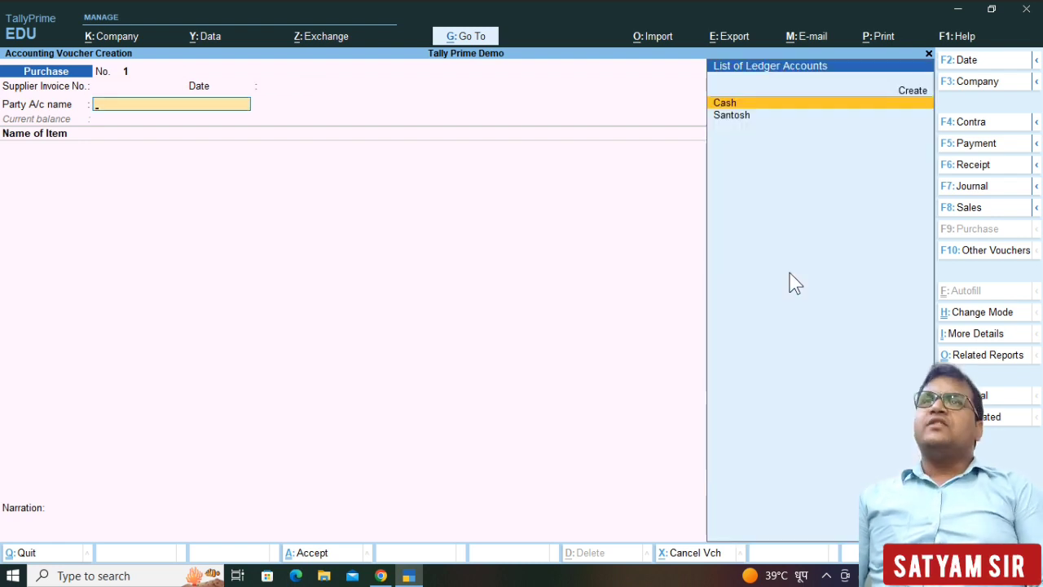
key(Down)
key(Return)
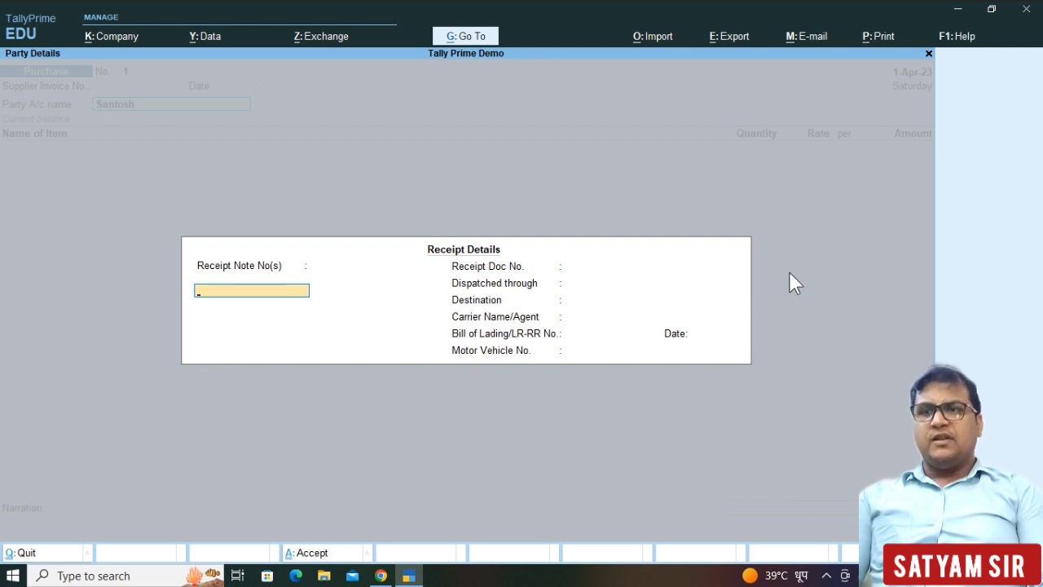
Step: Enter receipt note 123 dated 1-Apr-23 and leave the other Party Details blank
text(123)
key(Return)
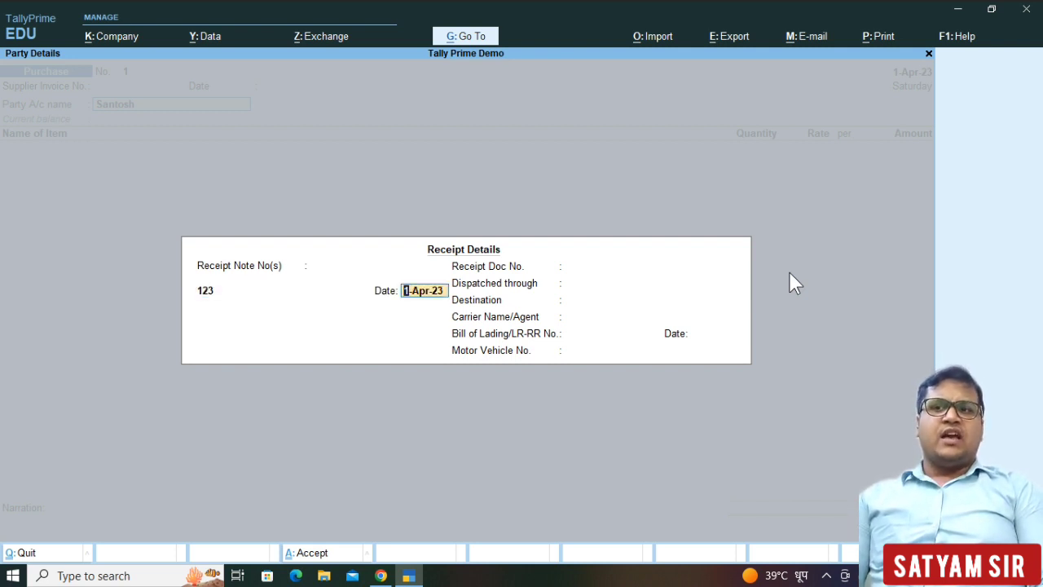
key(Return)
key(Return)
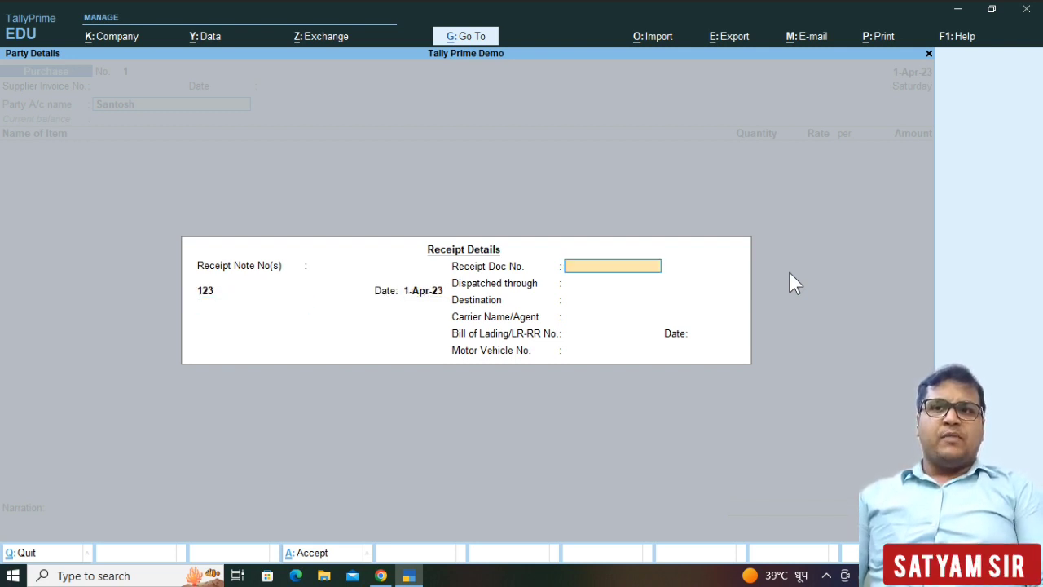
key(Return)
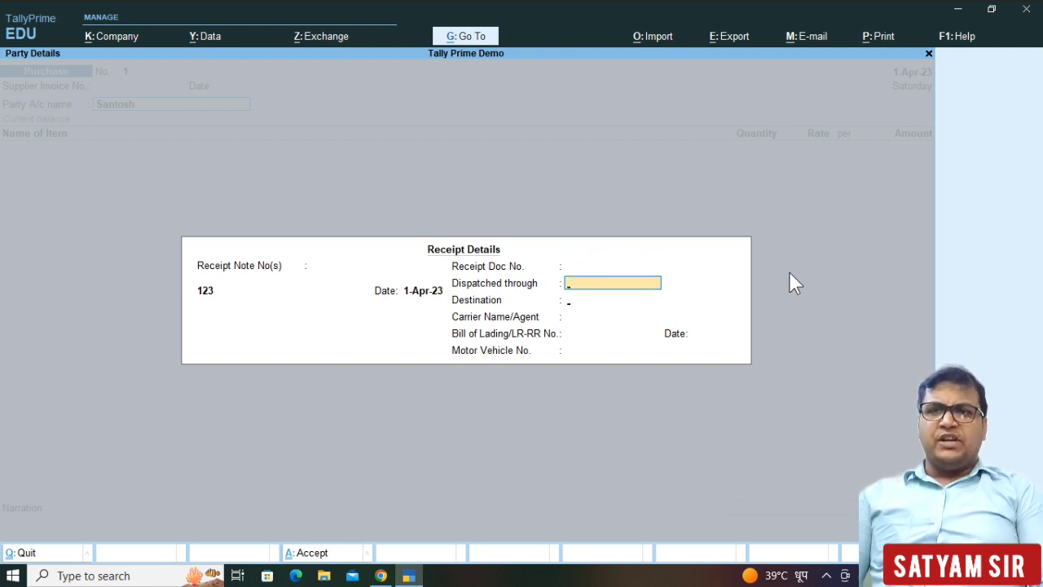
key(Return)
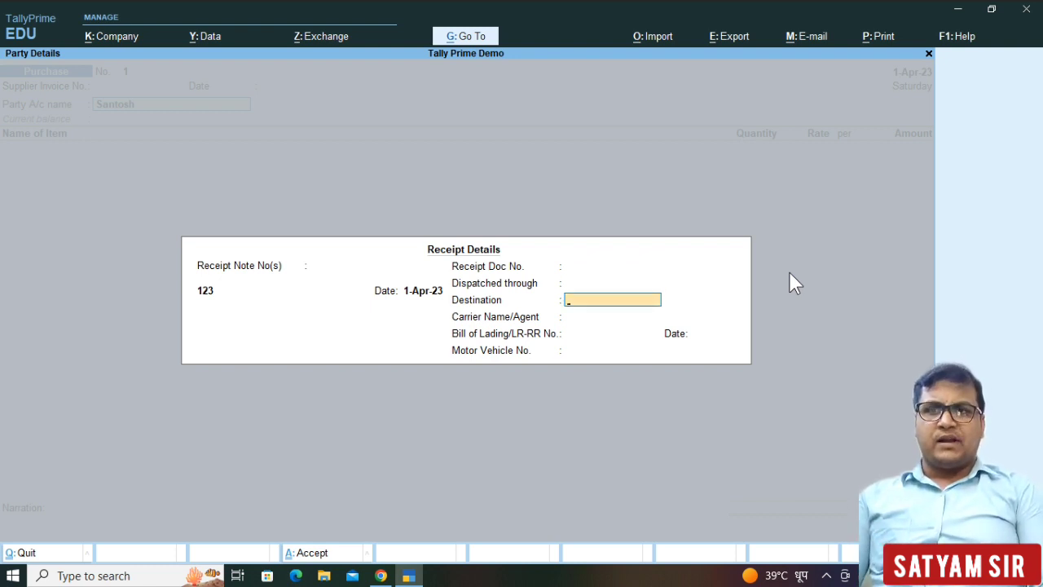
key(Return)
key(Return)
key(Return)
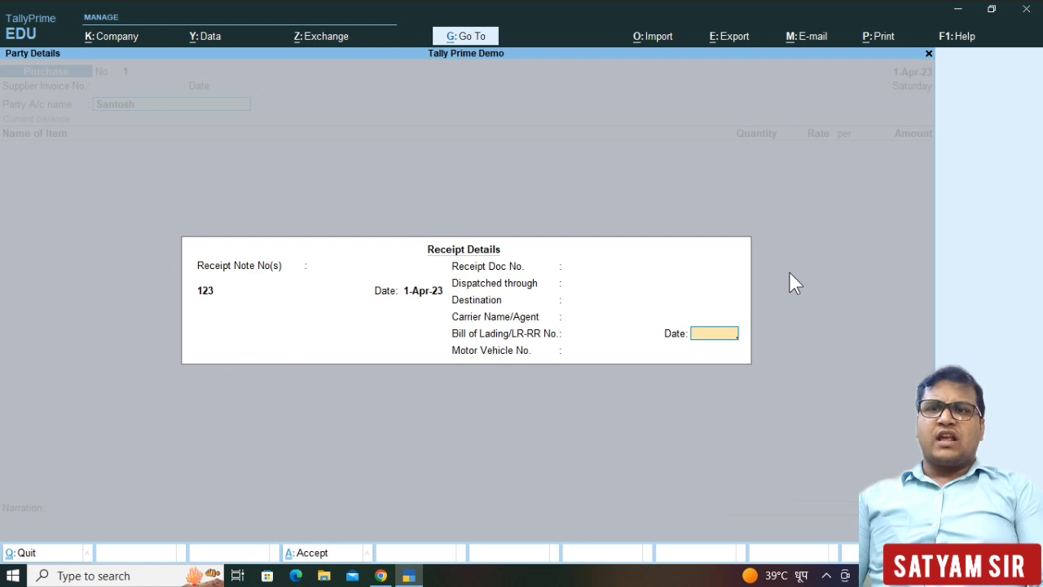
key(Return)
key(Return)
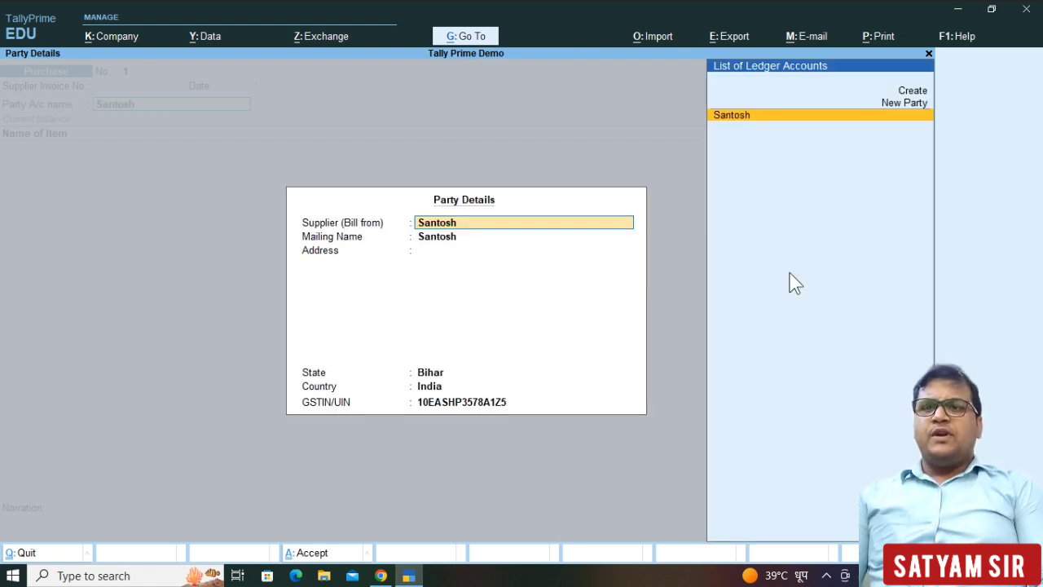
key(Return)
key(Return)
key(Return)
key(Return)
key(Return)
key(Return)
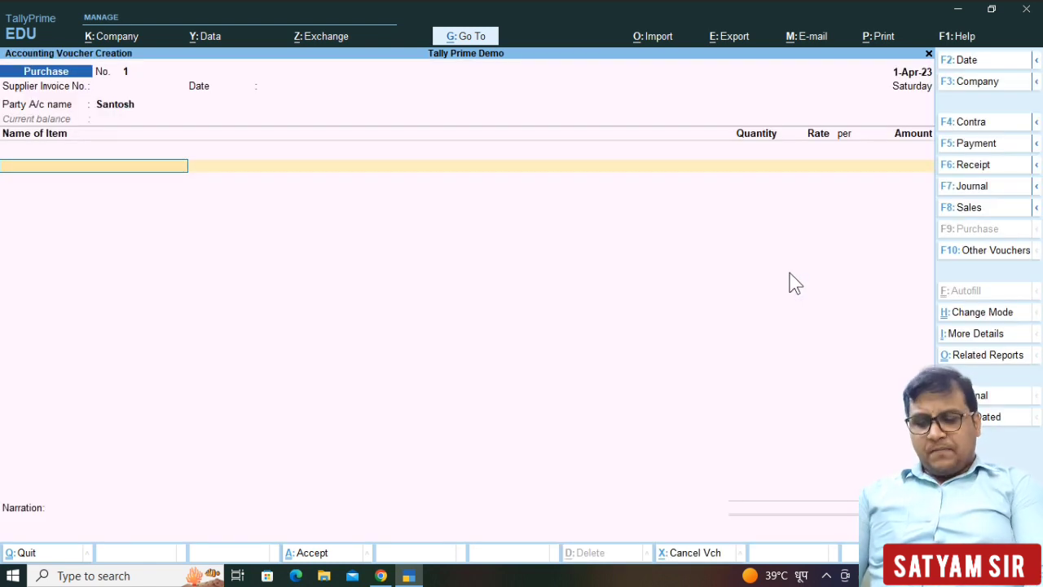
Step: Start a new stock item named 'Keybpard' under the Primary group
key(ctrl)
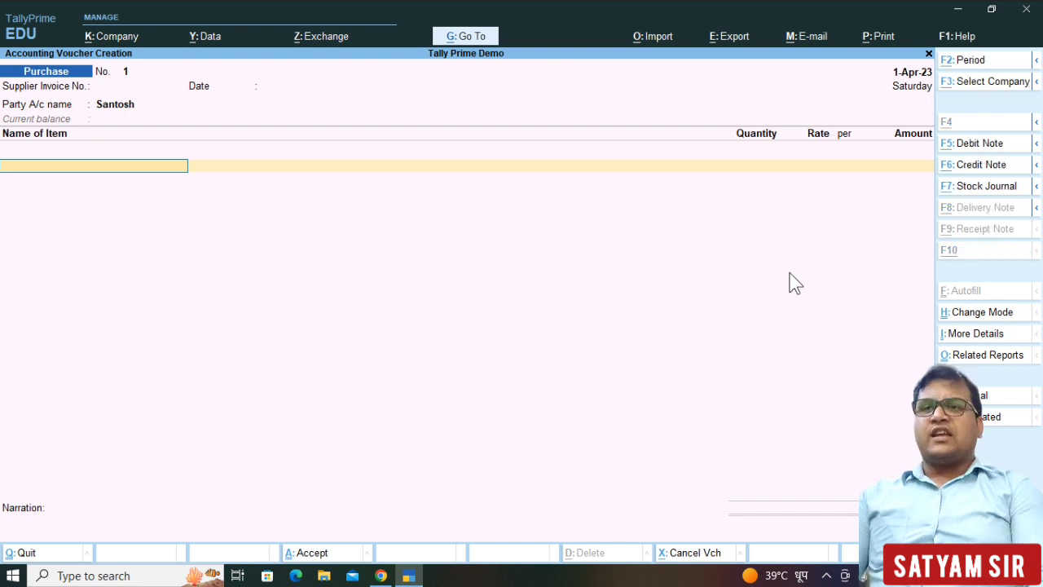
key(alt+c)
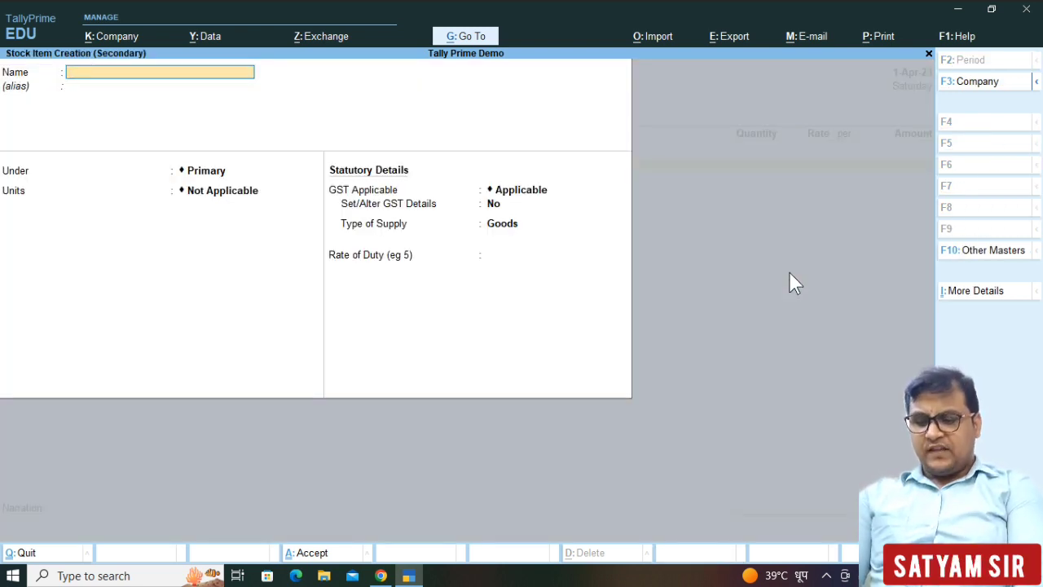
text(Keybpard)
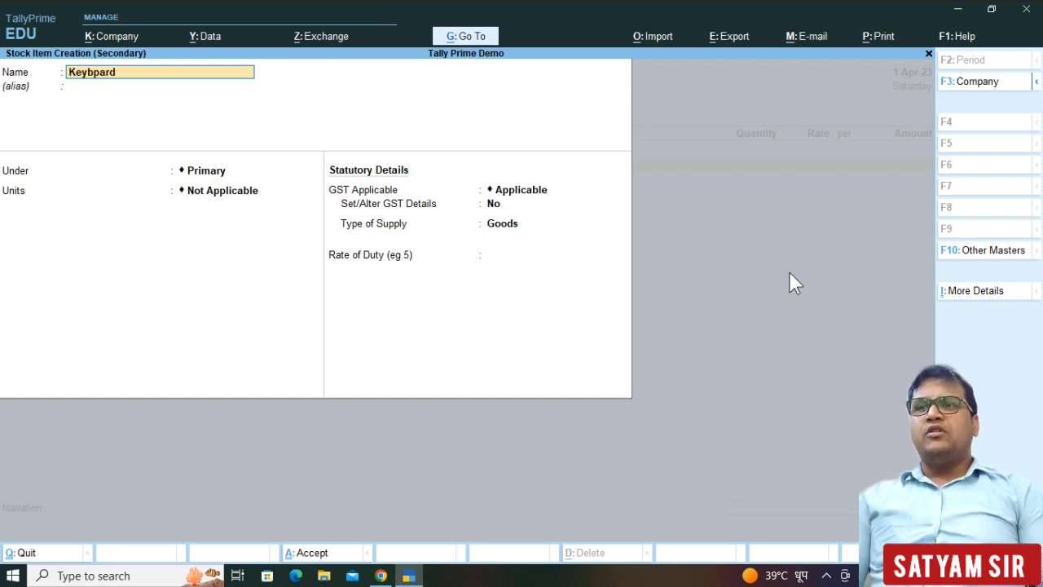
key(Return)
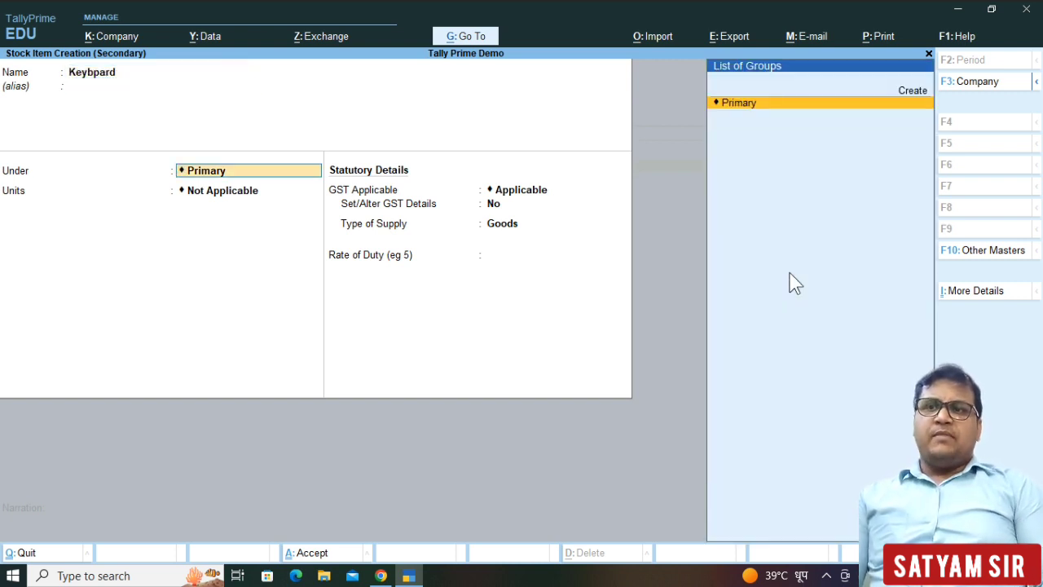
key(Return)
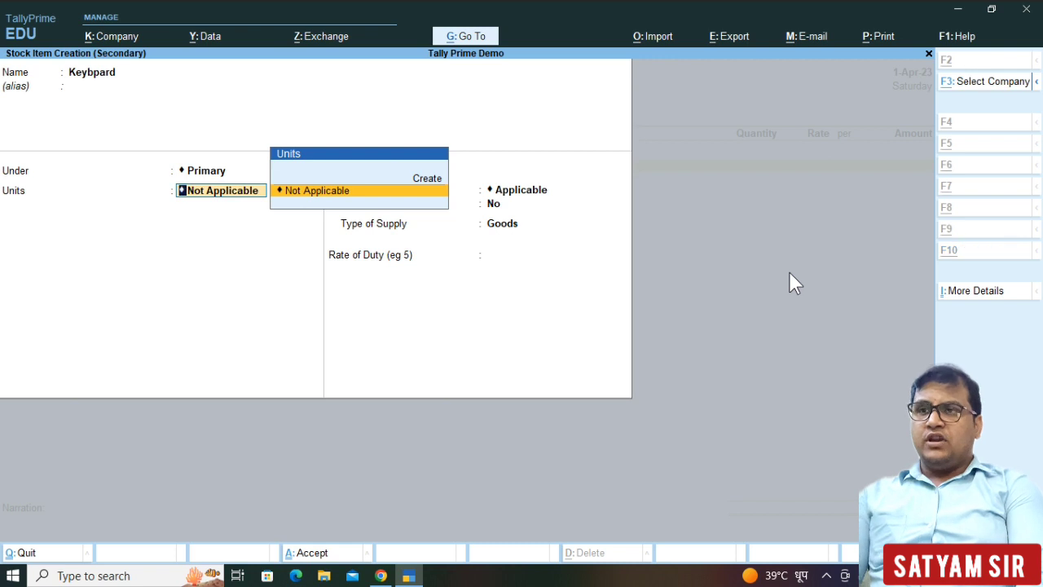
Step: Create the unit pcs with UQC PCS-PIECES and 0 decimal places
key(alt+c)
text(pcls)
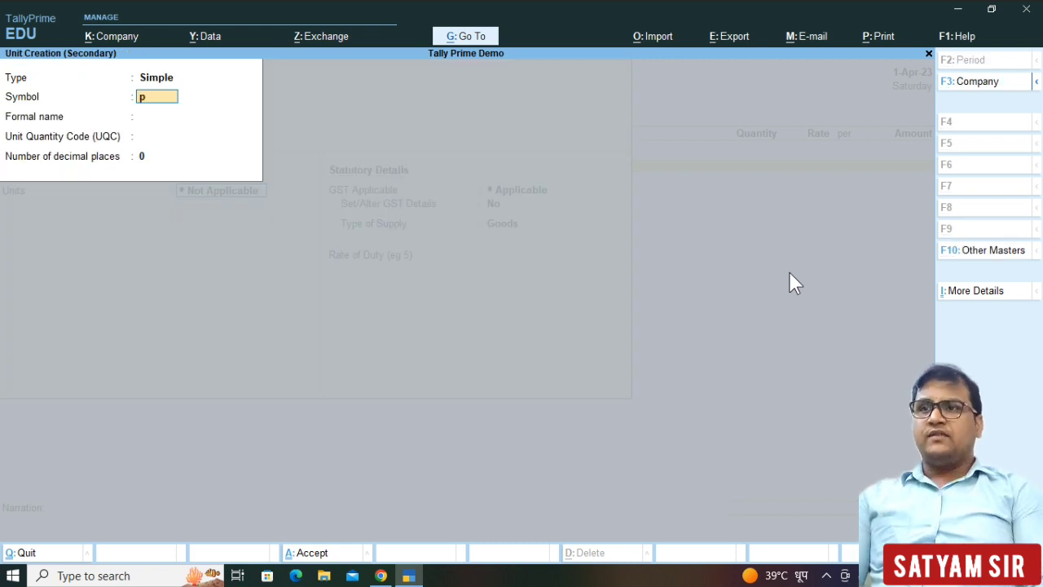
key(BackSpace)
key(BackSpace)
text(s)
key(Return)
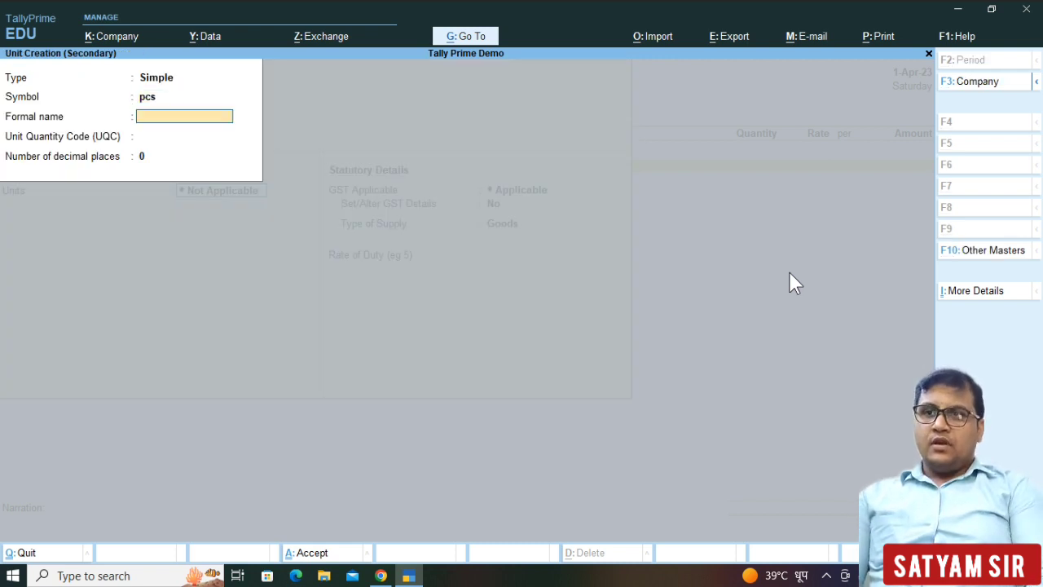
key(Return)
text(p)
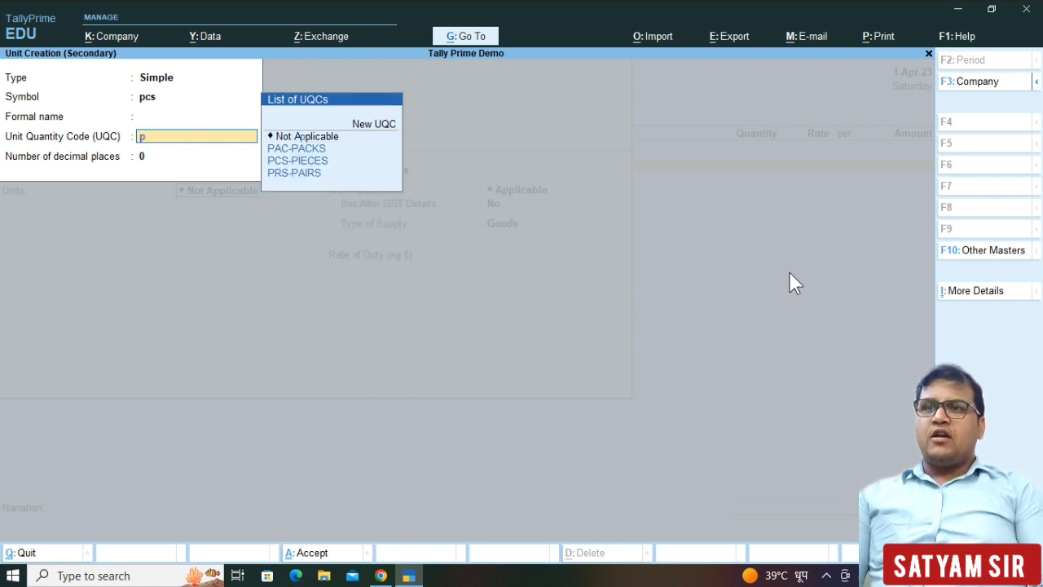
key(Down)
key(Return)
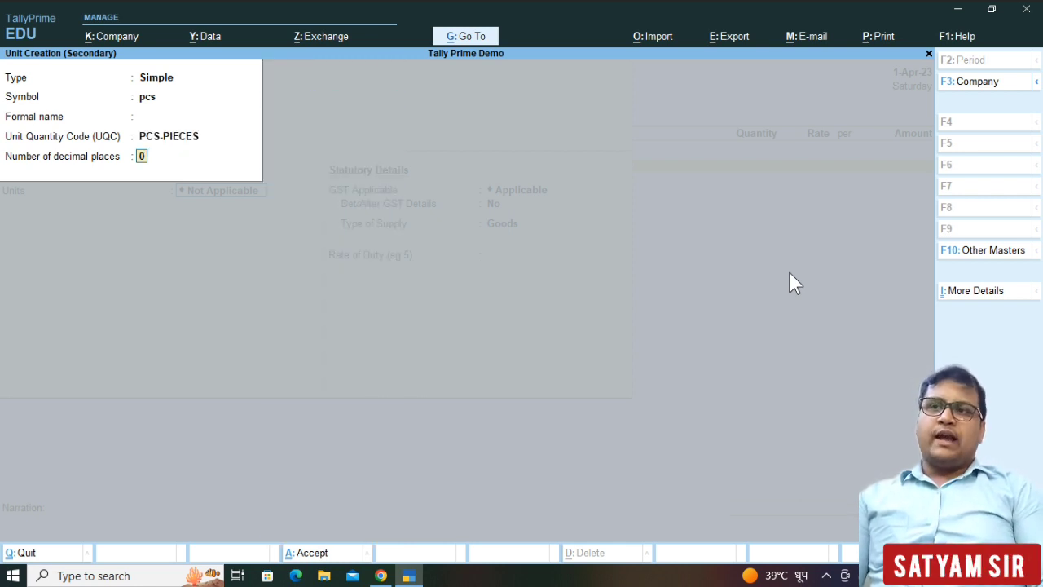
key(Return)
key(Return)
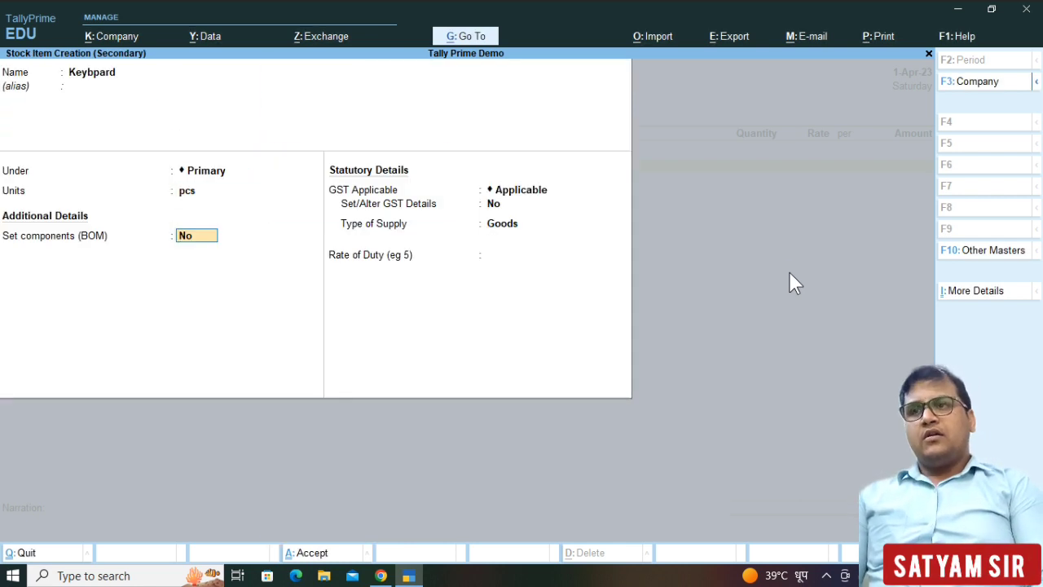
key(BackSpace)
key(BackSpace)
key(BackSpace)
key(BackSpace)
Step: Correct the stock item name to 'Keyboard'
text(Ke)
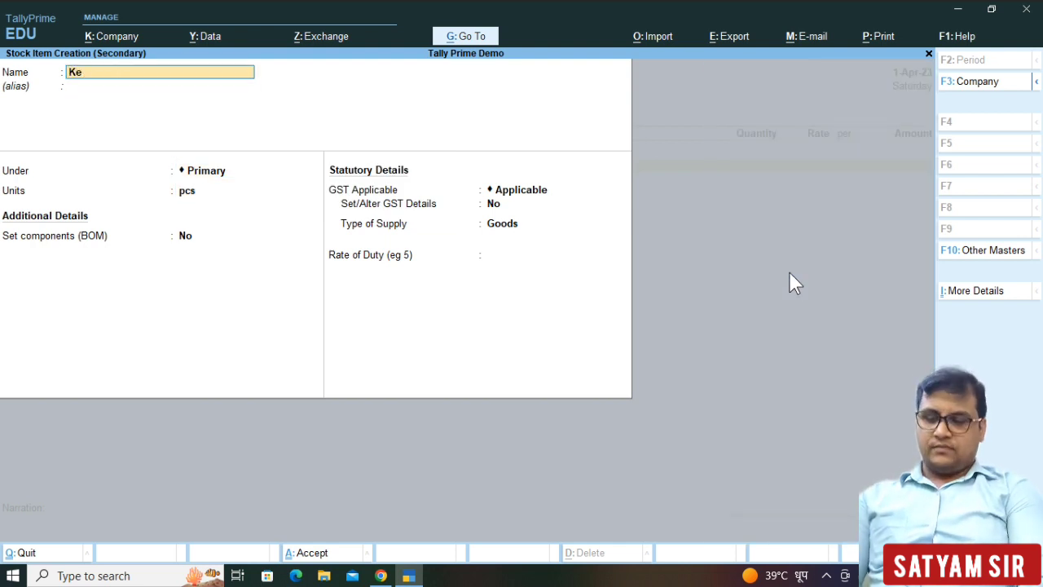
text(ybpard)
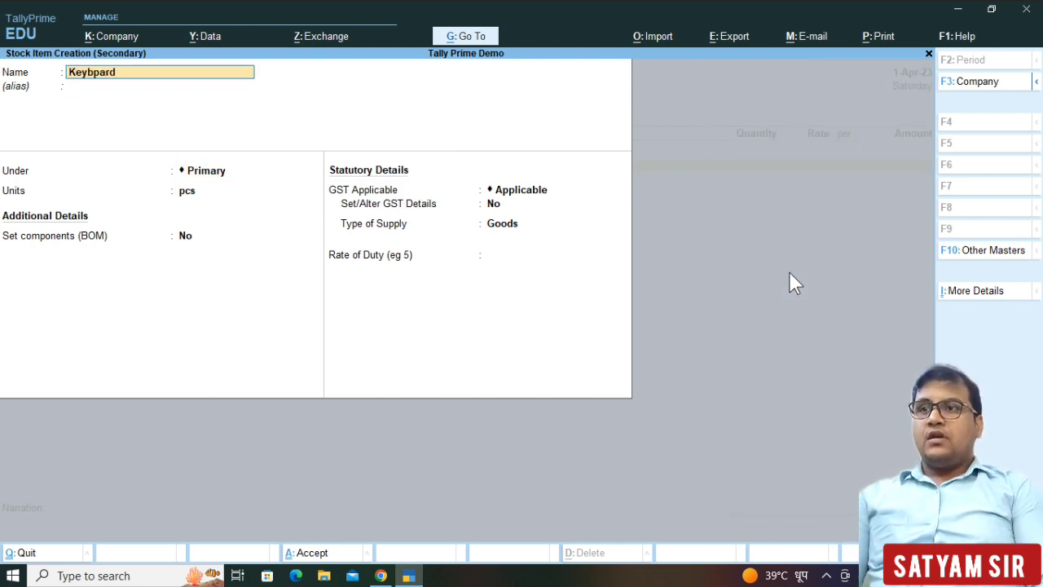
key(BackSpace)
key(BackSpace)
key(BackSpace)
key(BackSpace)
text(o)
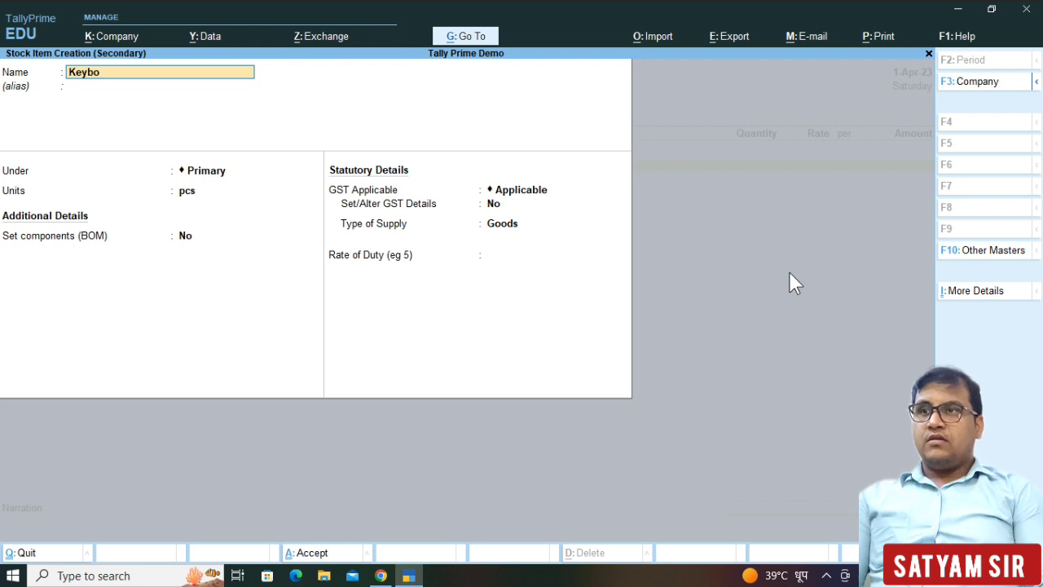
text(rd)
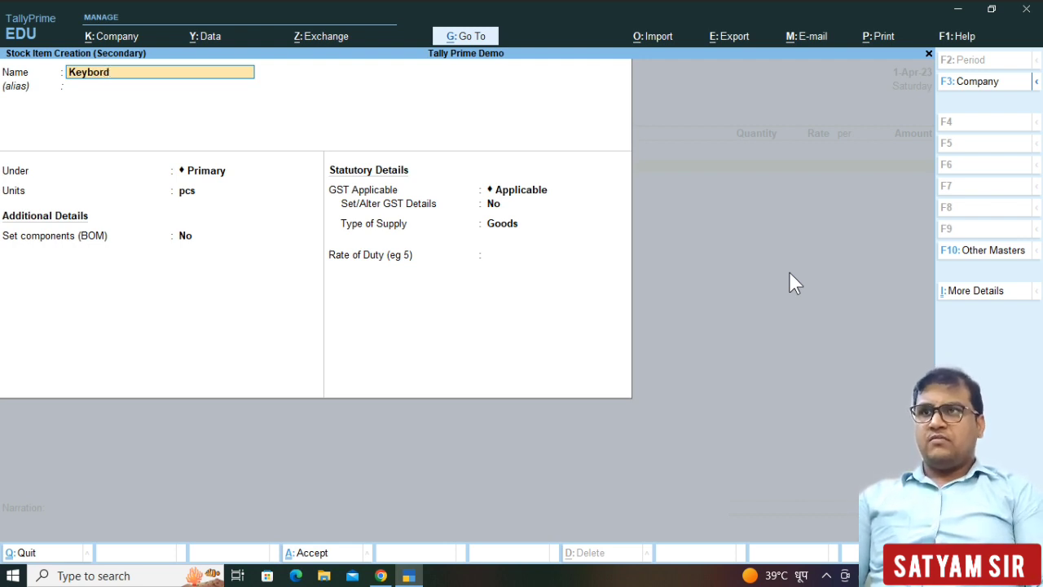
key(Return)
key(BackSpace)
text(K)
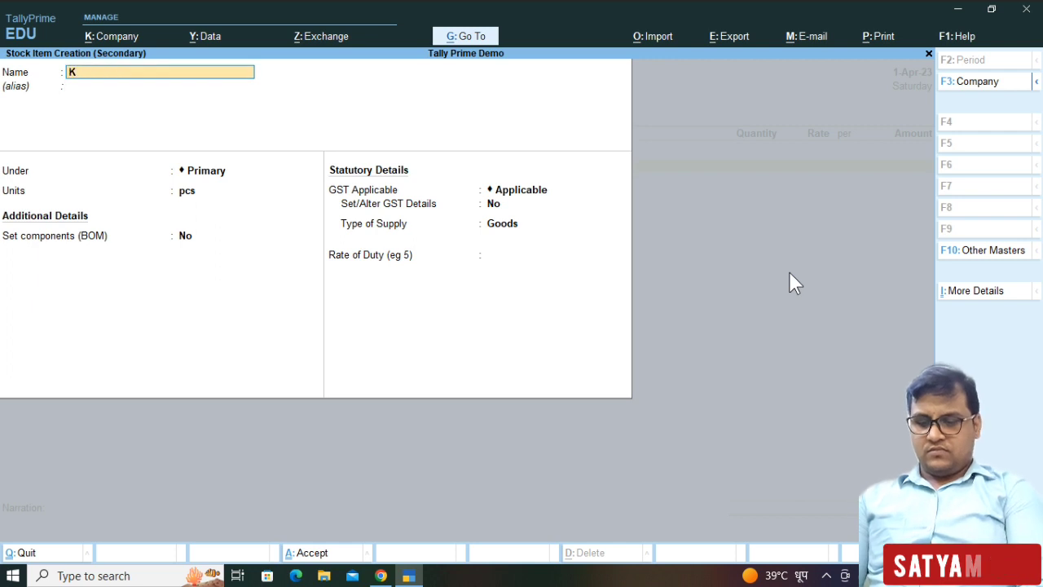
text(eyboard)
key(Return)
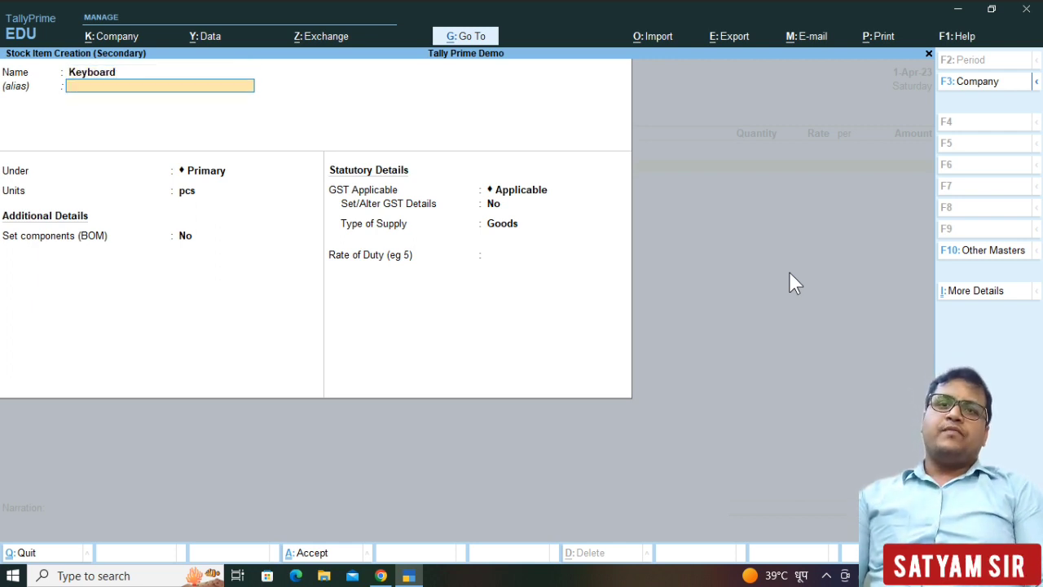
Step: Make Keyboard GST-applicable, Taxable at 18% IGST, supply type Goods, and finish the item
key(Return)
key(Return)
key(Return)
key(Return)
key(Return)
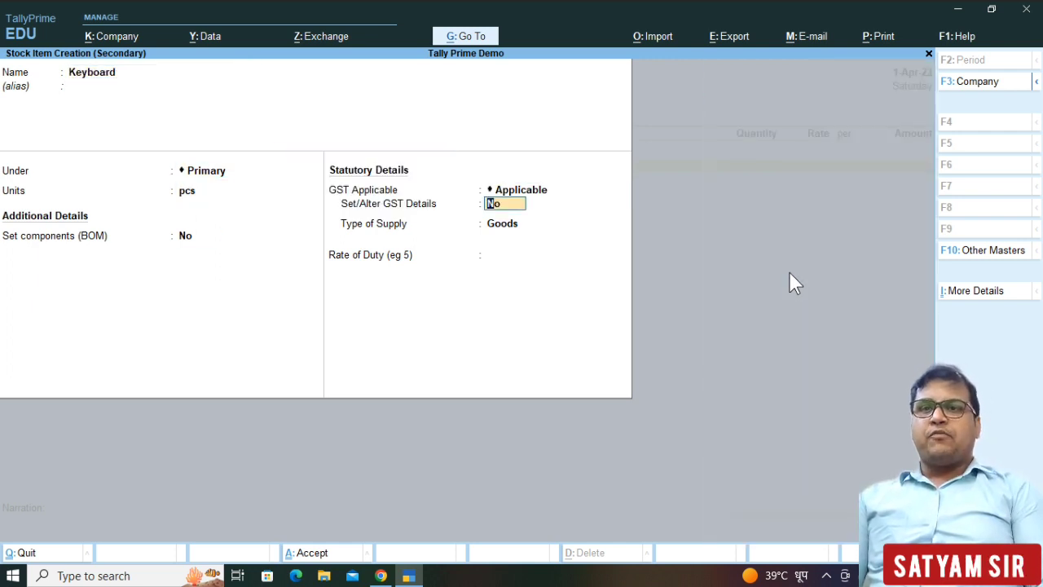
key(BackSpace)
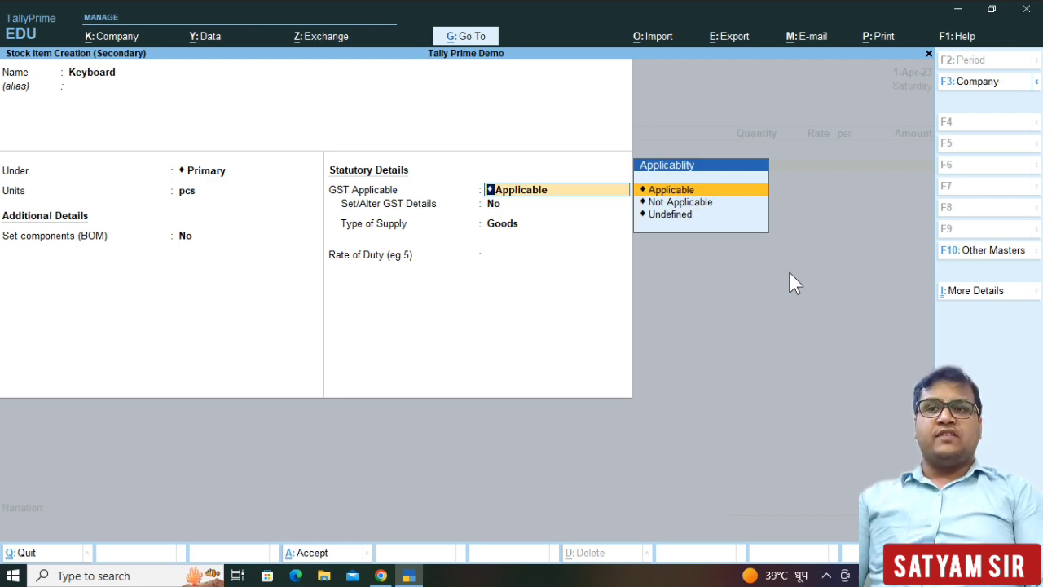
key(Return)
key(y)
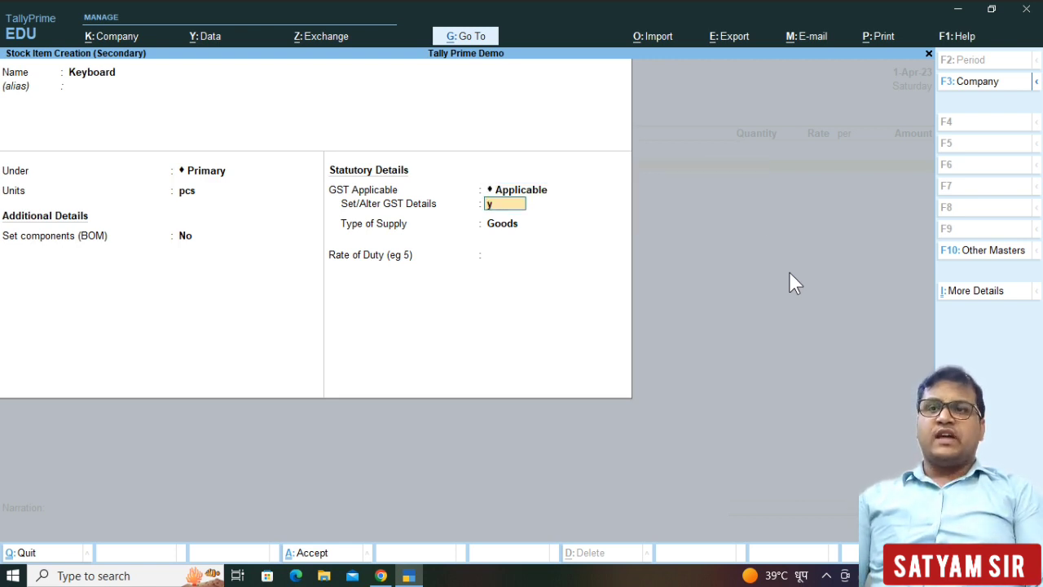
key(Return)
key(Return)
key(Return)
key(Return)
key(Return)
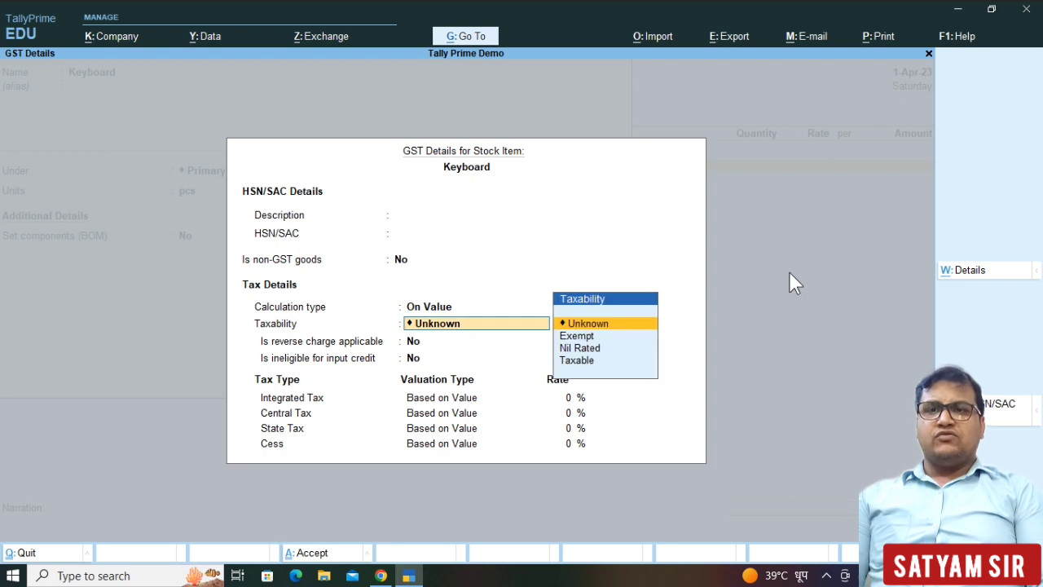
key(Down)
key(Down)
key(Down)
key(Return)
key(Return)
key(Return)
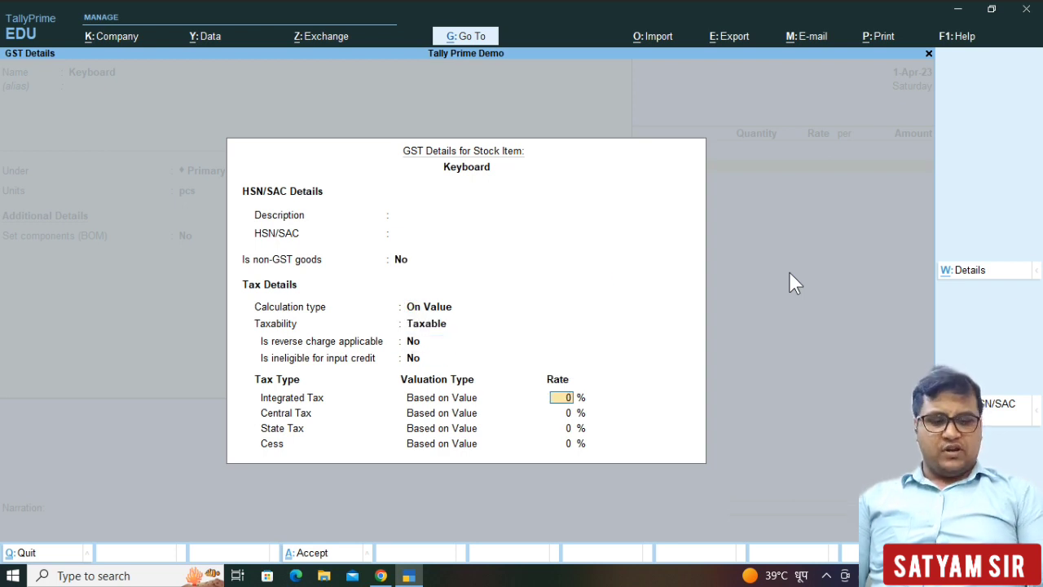
text(1)
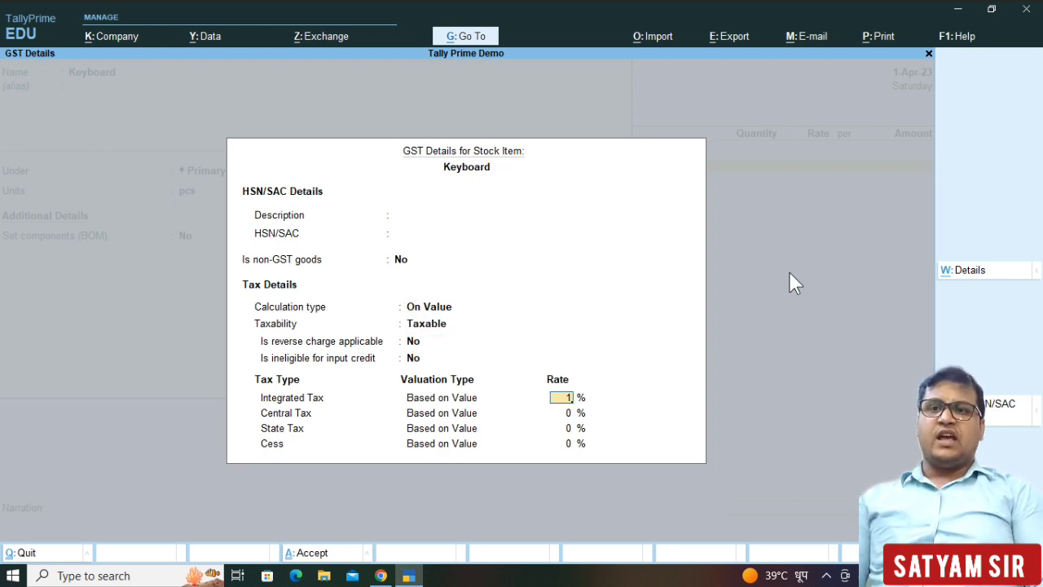
text(8)
key(Return)
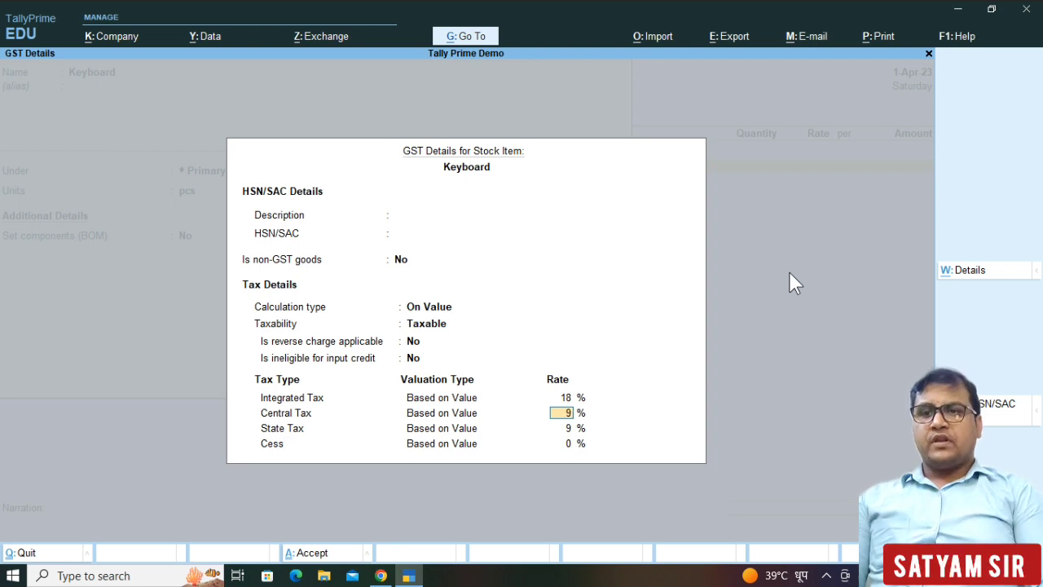
key(Return)
key(Return)
key(Return)
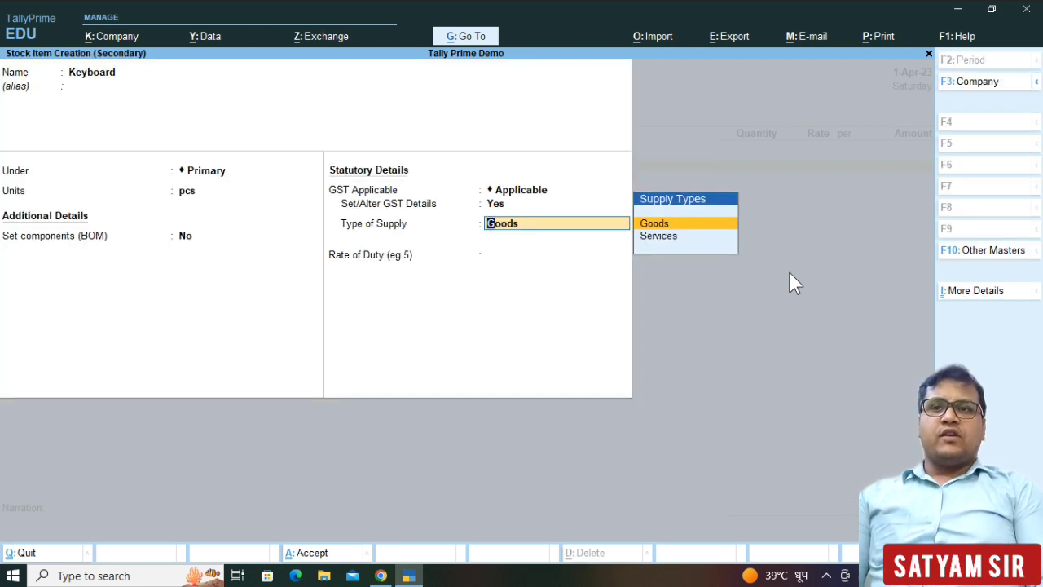
key(Return)
key(Return)
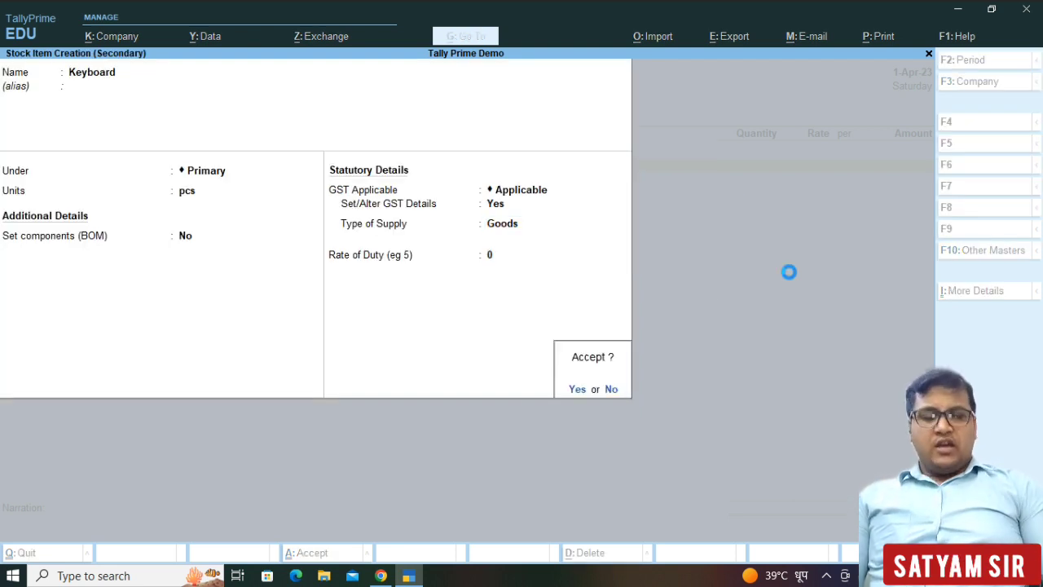
key(Return)
Step: Enter 100 Keyboards at a rate of 250 on the voucher line
text(100)
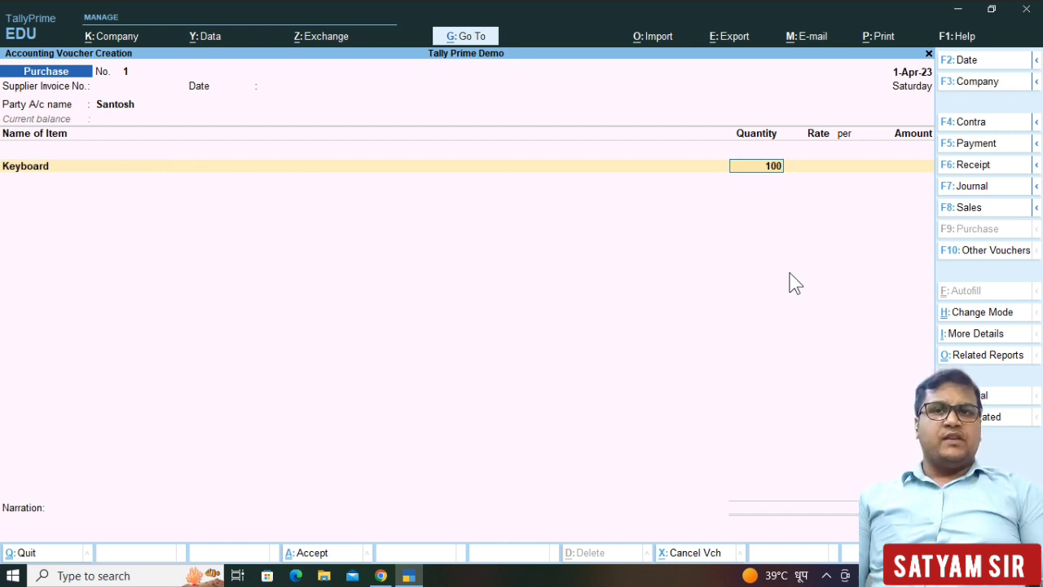
key(Return)
text(250)
key(Return)
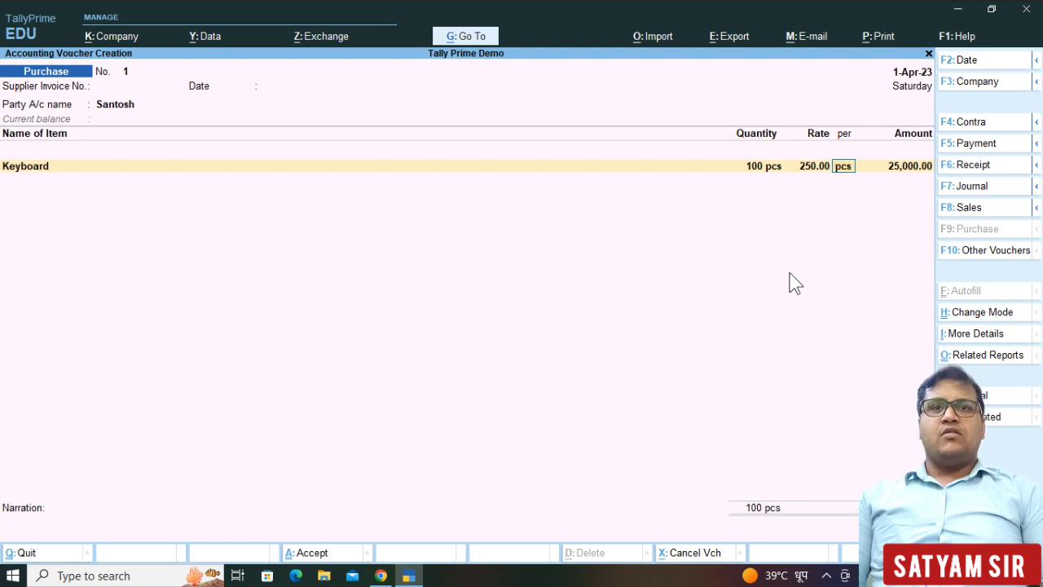
Step: Create the ledger 'Purchases Intra State' under the Purchase Accounts group
key(Return)
key(Return)
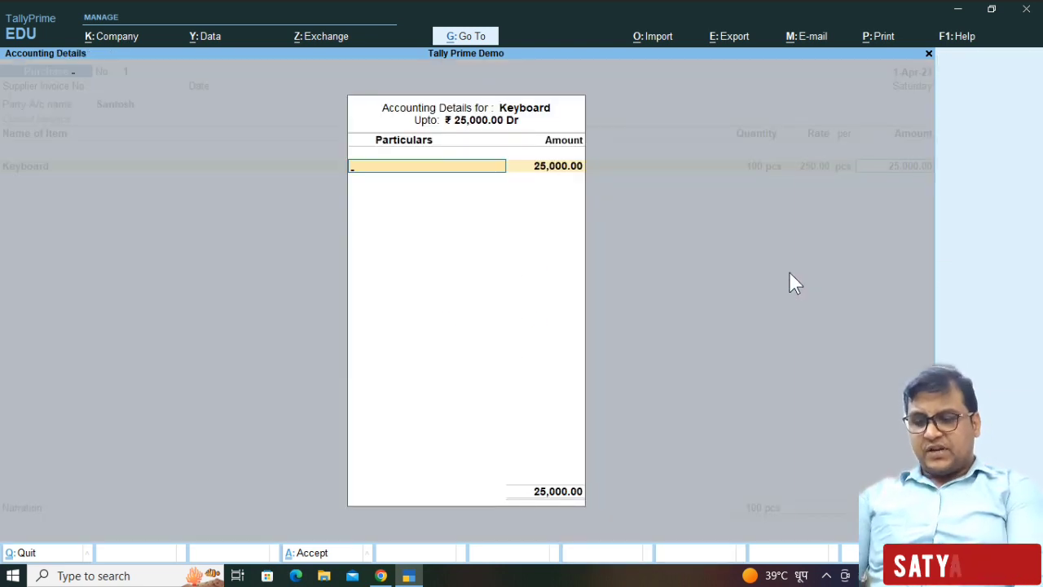
key(alt+c)
text(Pur)
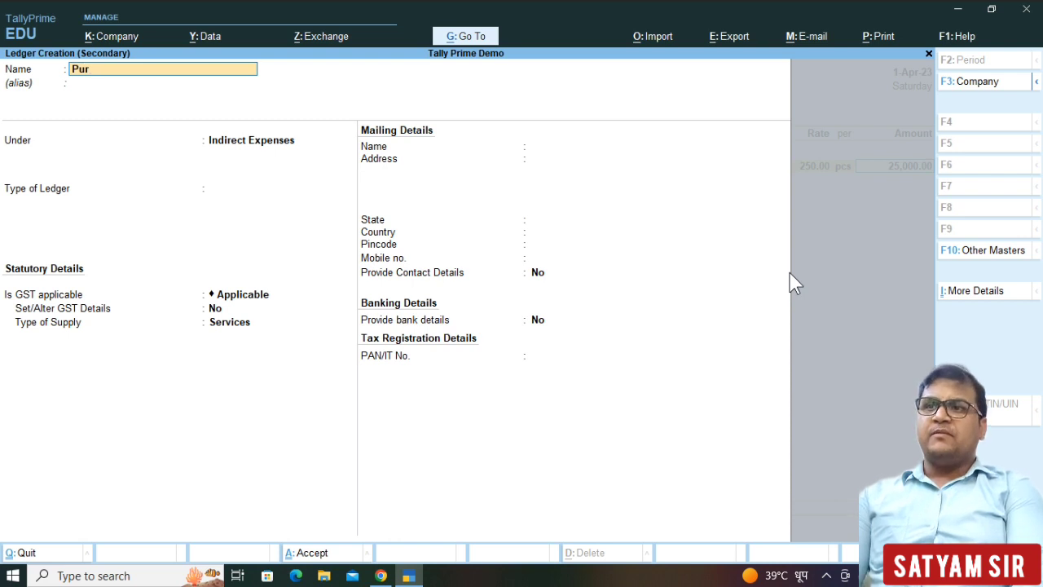
text(chases)
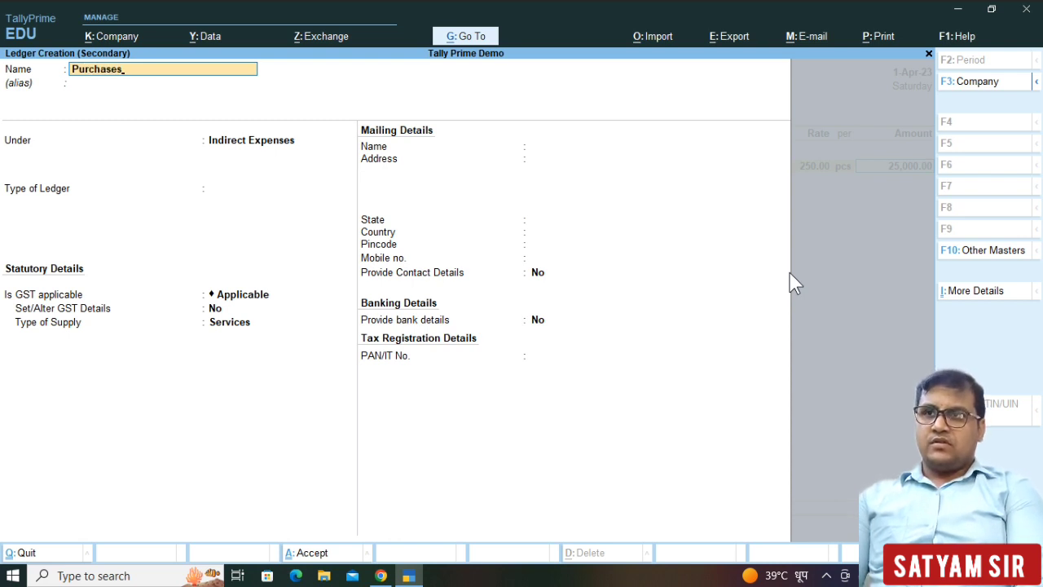
text( N)
key(BackSpace)
text(in)
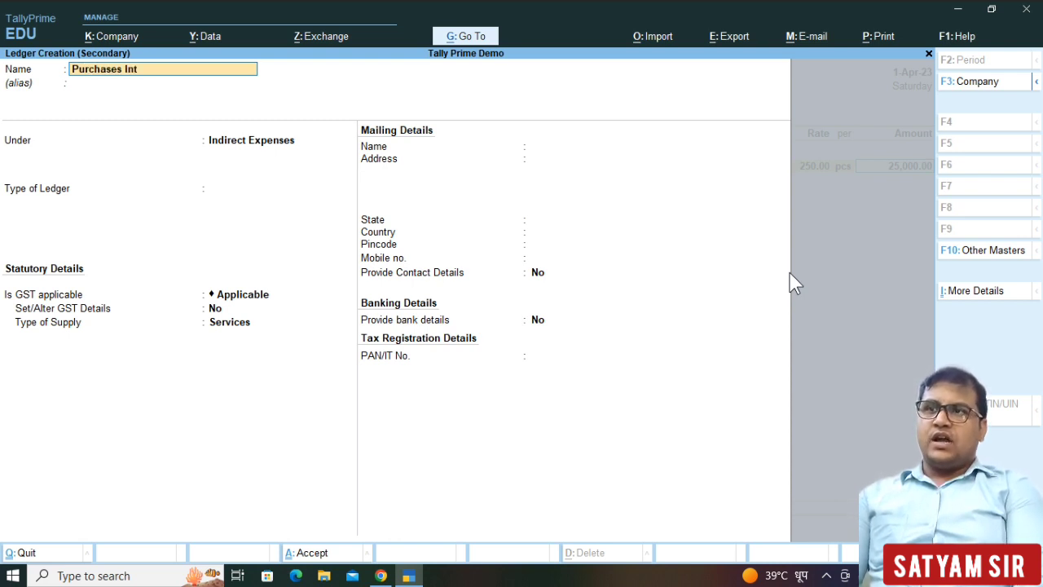
text(tra State)
key(Return)
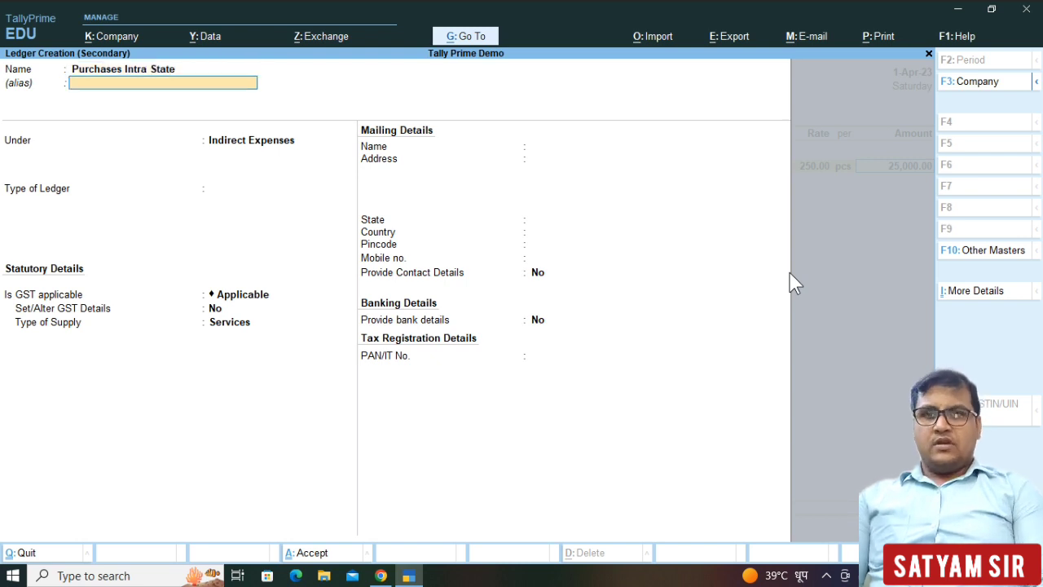
key(Return)
text(s)
key(BackSpace)
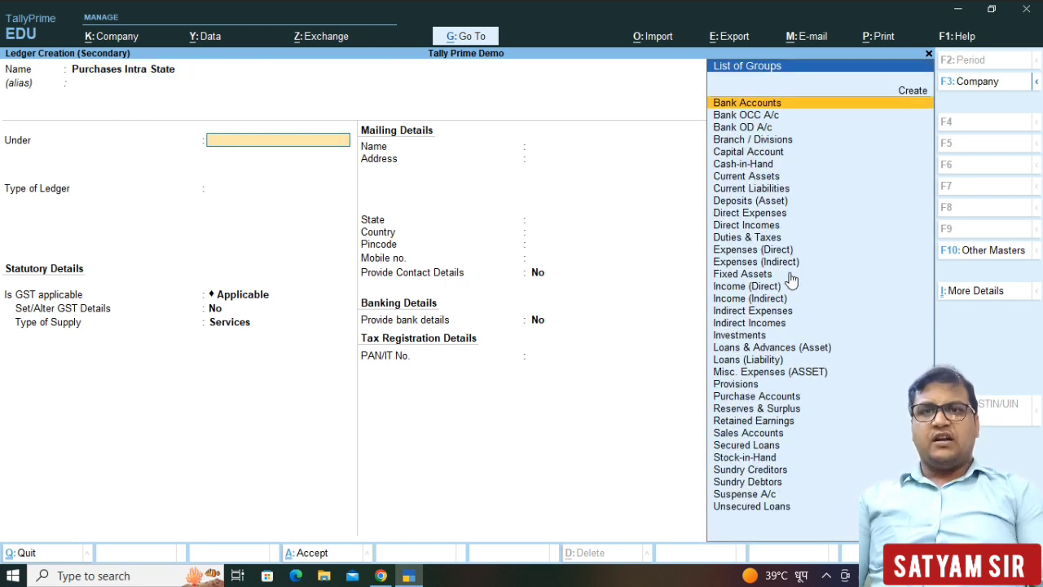
text(P)
key(Down)
key(Up)
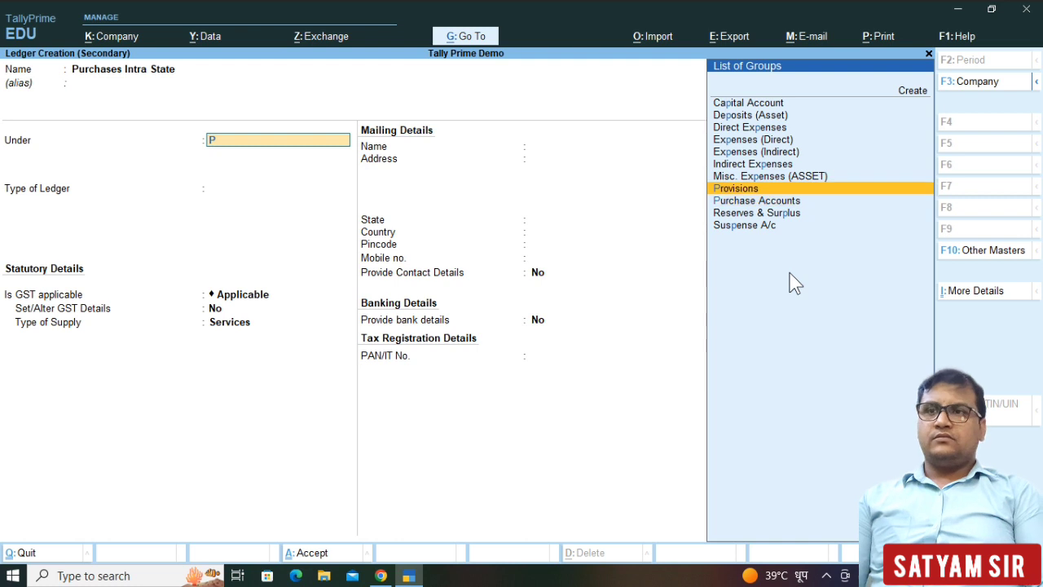
key(Down)
key(Return)
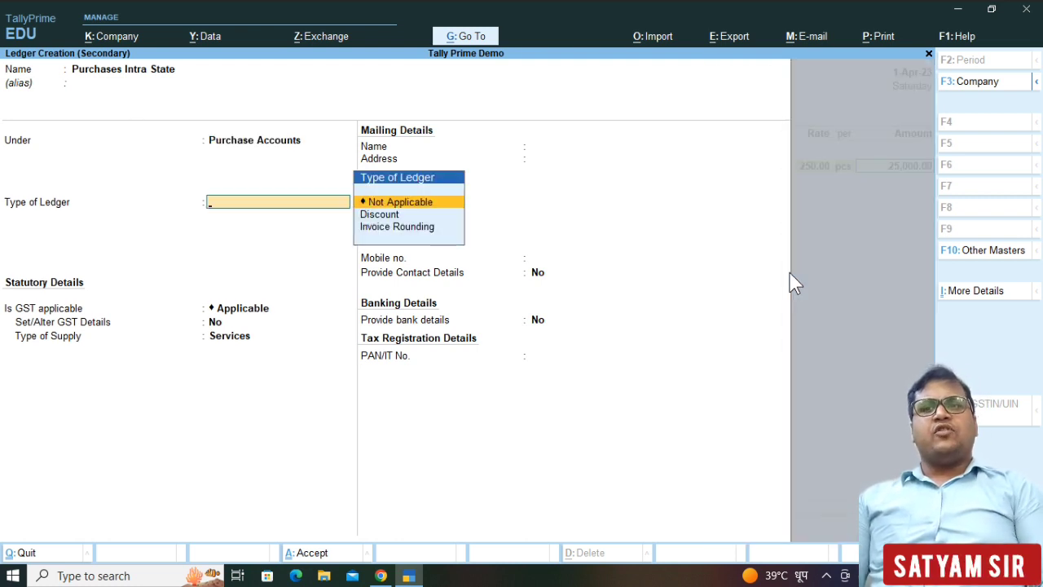
Step: Keep ledger type Not Applicable, GST Applicable with supply type Goods, and save the ledger
key(Return)
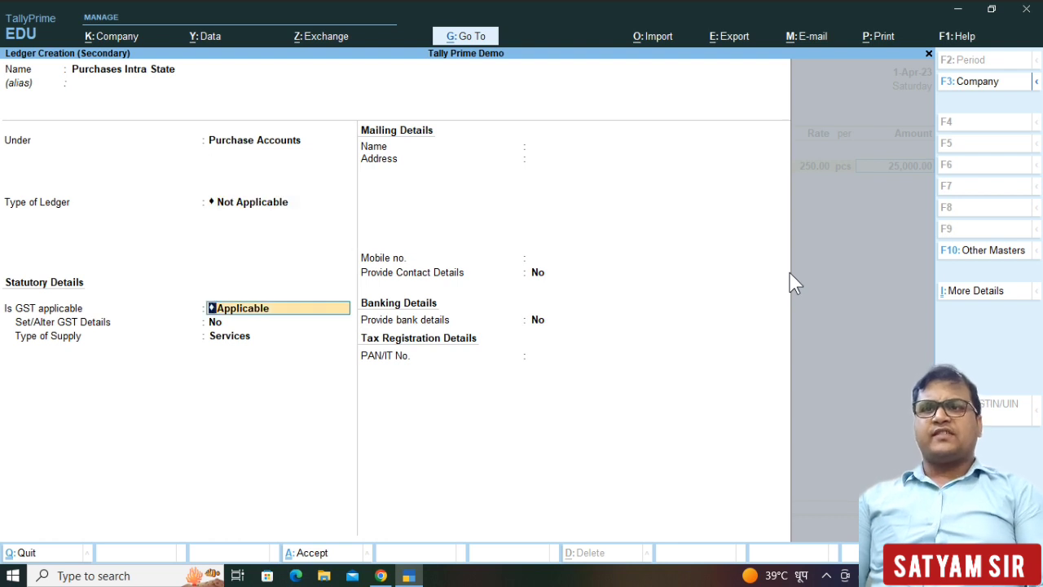
key(BackSpace)
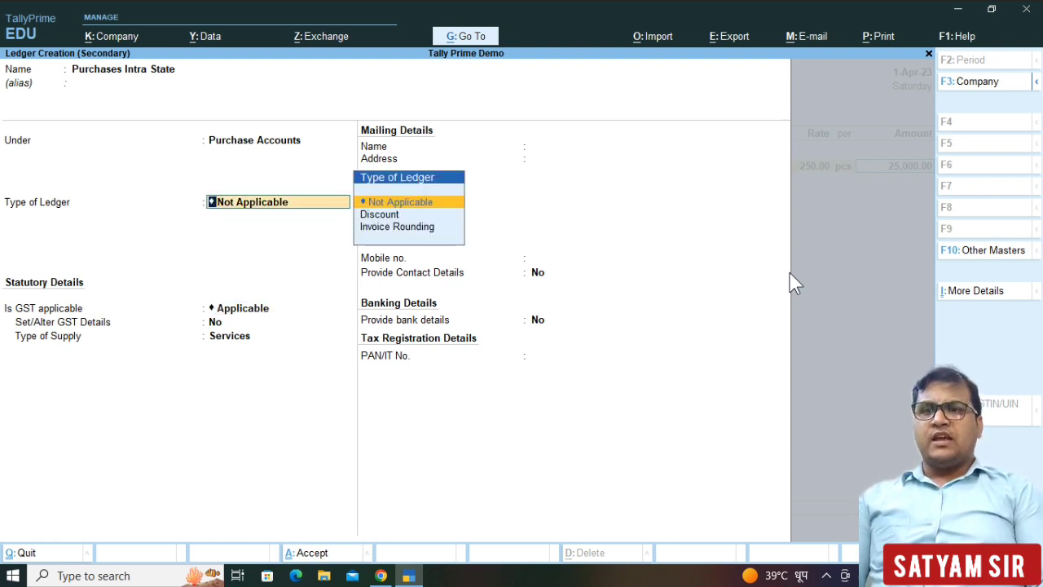
key(Return)
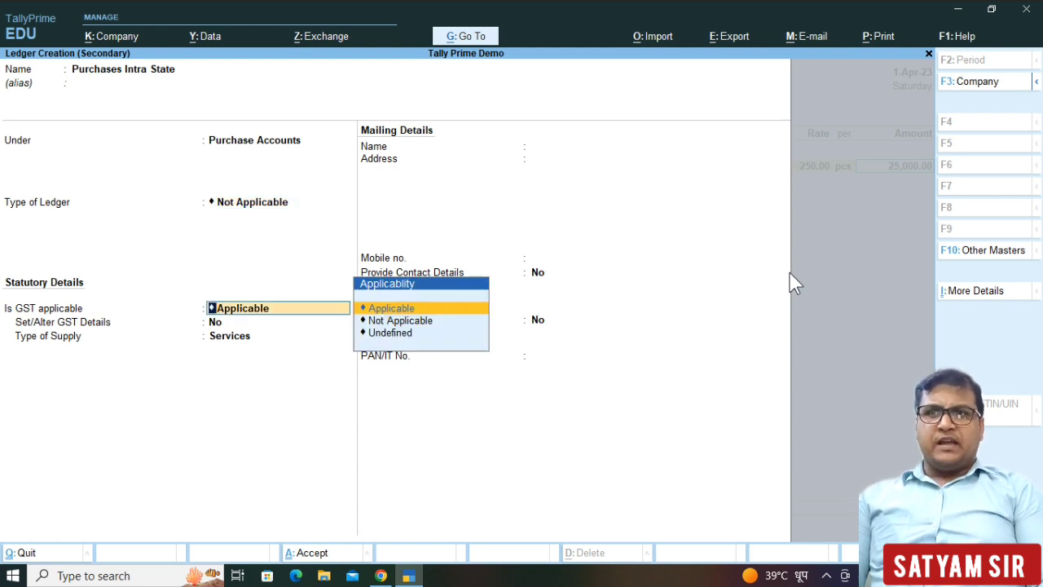
key(Return)
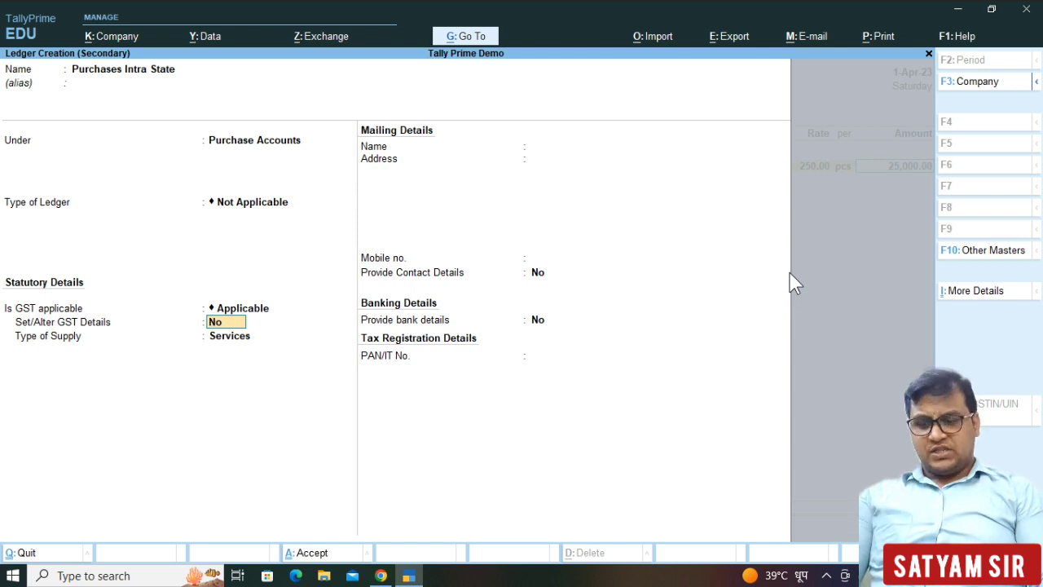
key(Return)
key(Up)
key(Return)
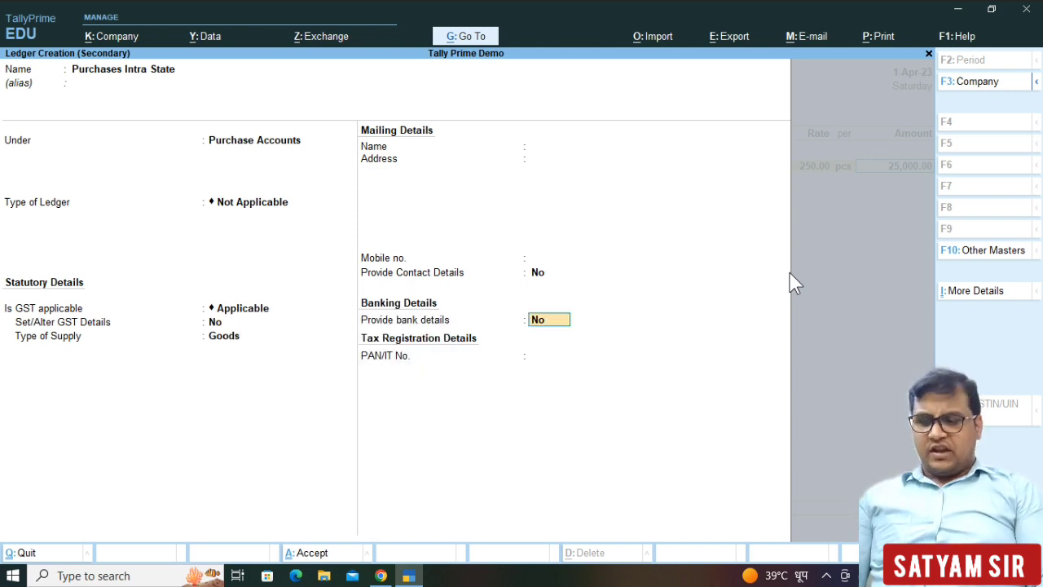
key(ctrl+a)
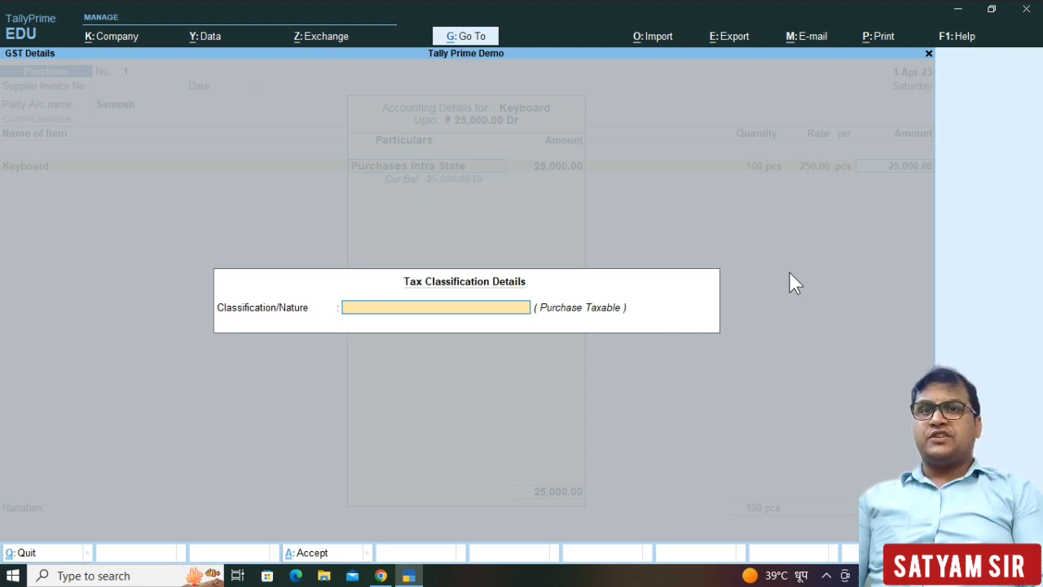
Step: Set the tax classification to Purchase Taxable and close the accounting details
text(P)
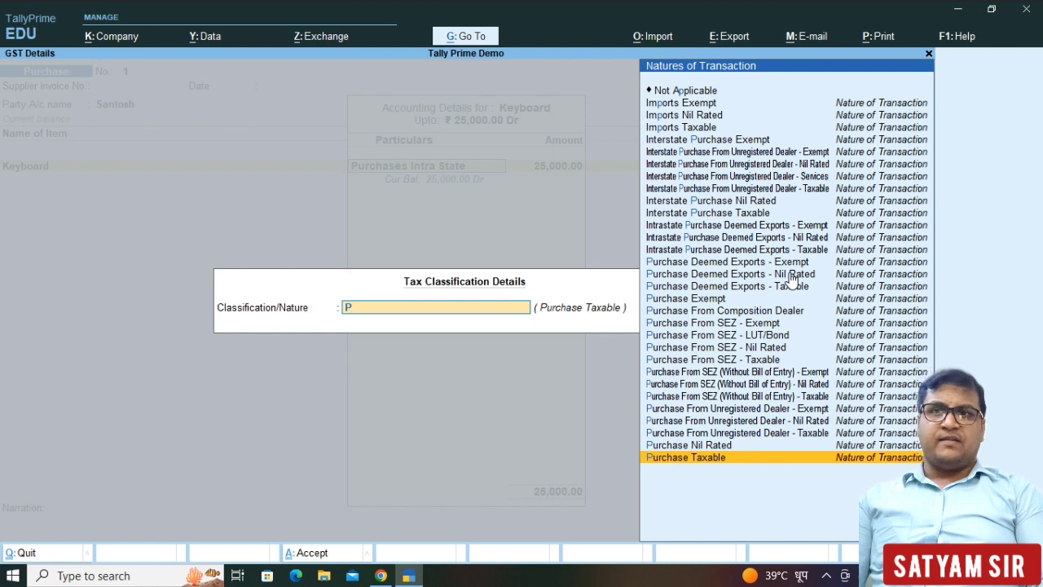
key(Return)
key(Return)
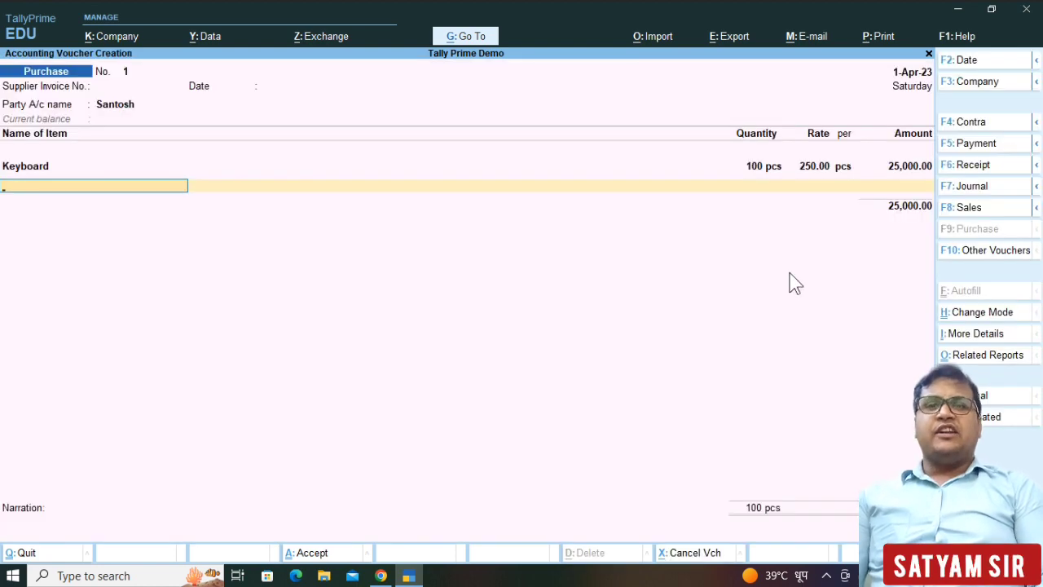
key(Return)
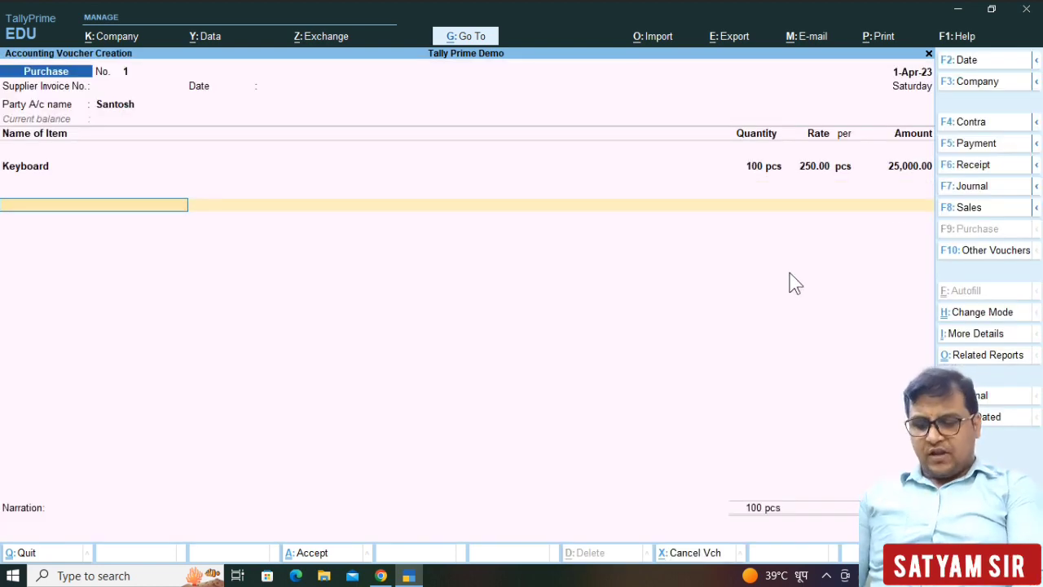
Step: Create the Input CGST ledger under Duties & Taxes (GST) and accept 2,250.00 on the voucher
key(alt+c)
text(Inouy)
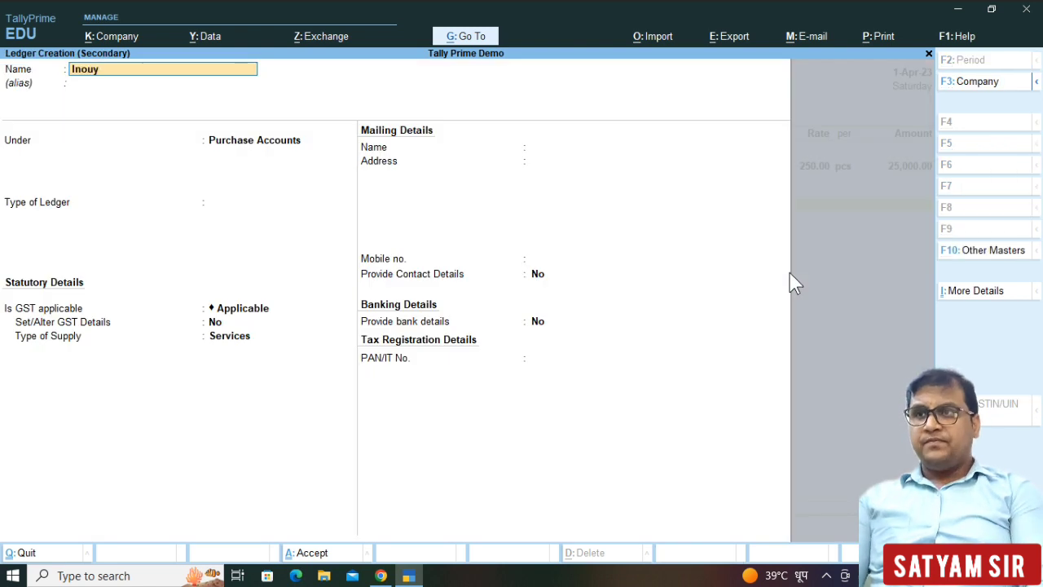
key(BackSpace)
key(BackSpace)
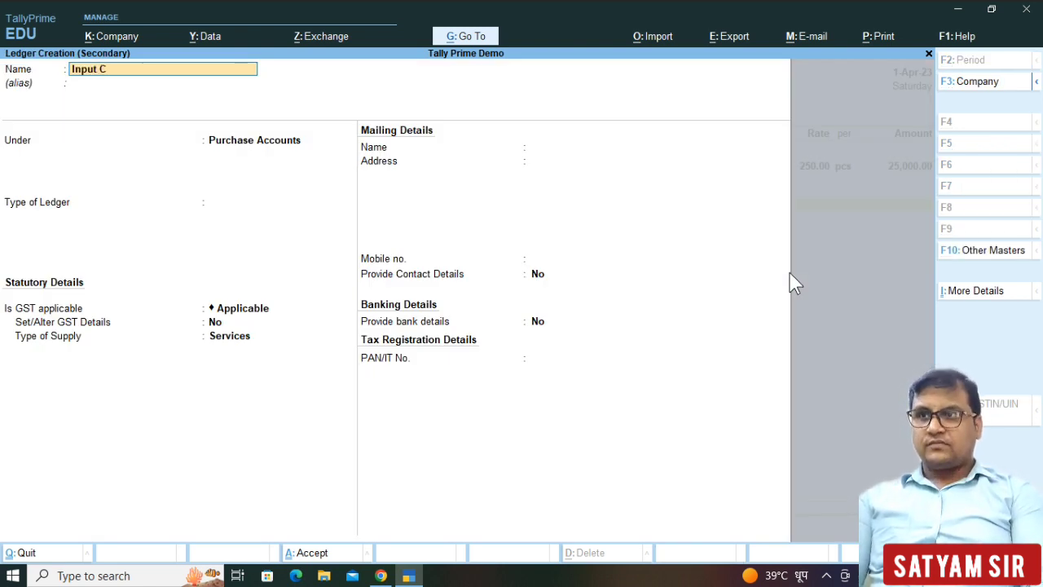
text(T)
key(Return)
key(Return)
text(D)
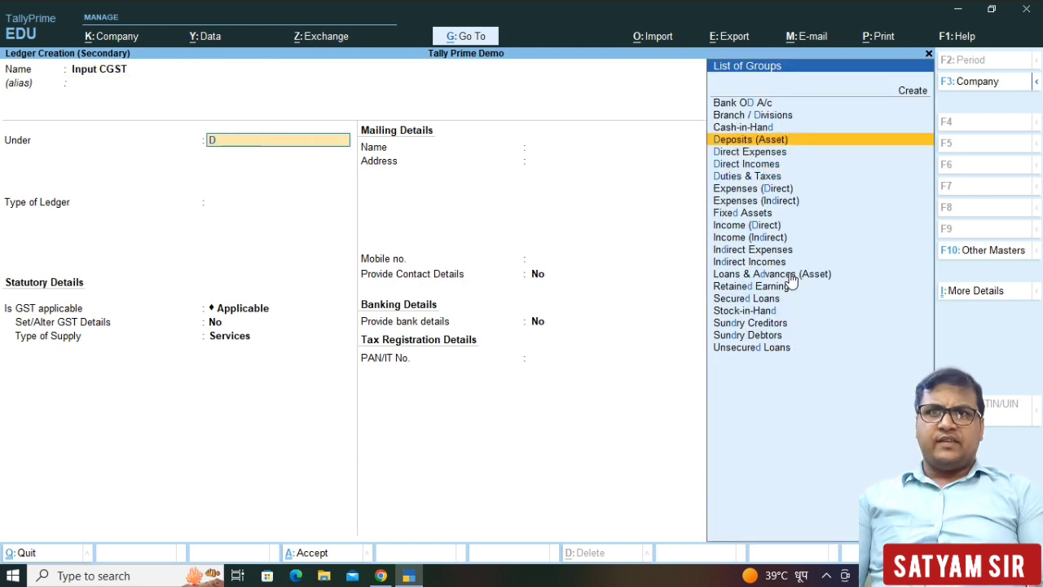
key(Down)
key(Down)
key(Down)
key(Return)
key(Up)
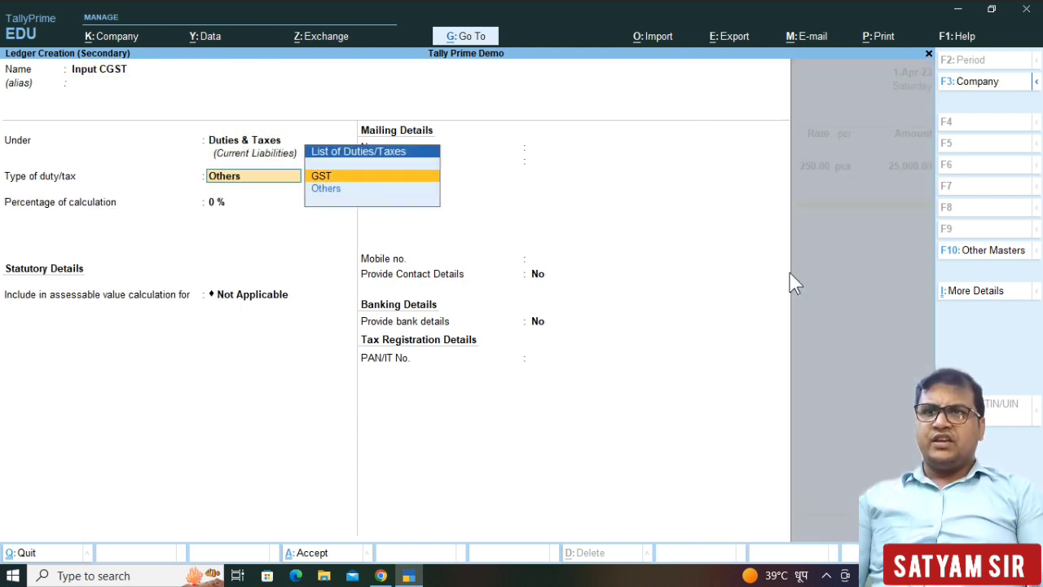
key(Return)
key(Return)
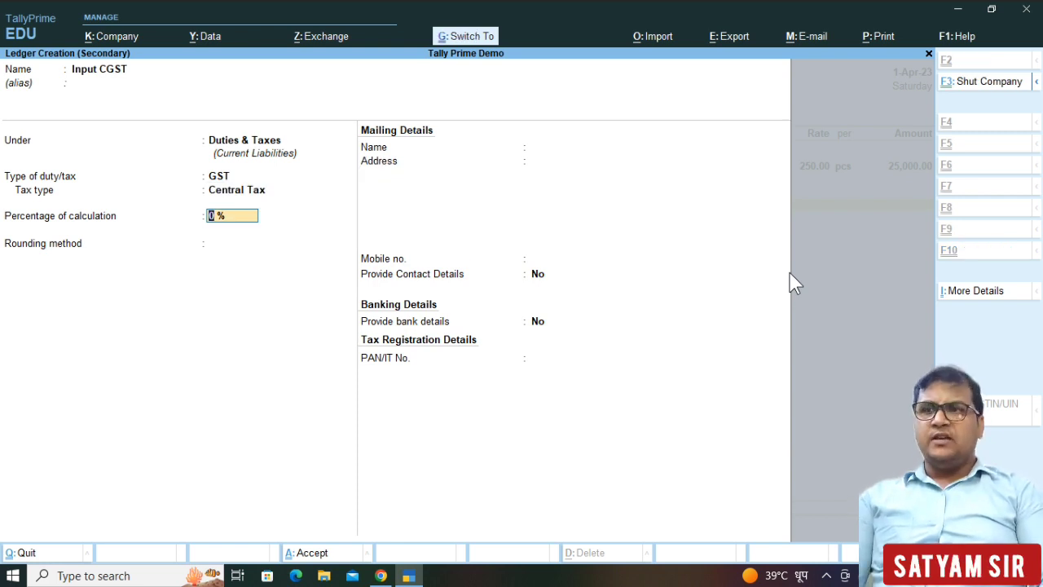
key(ctrl+a)
key(Return)
Step: Create the Input SGST ledger under Duties & Taxes, GST, State Tax and save it
key(alt+c)
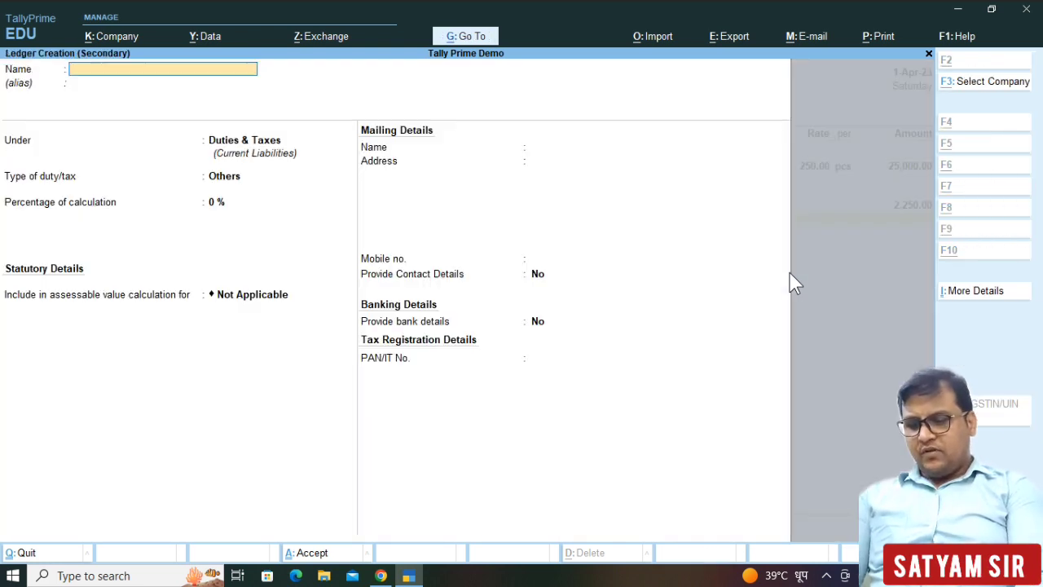
text(Input)
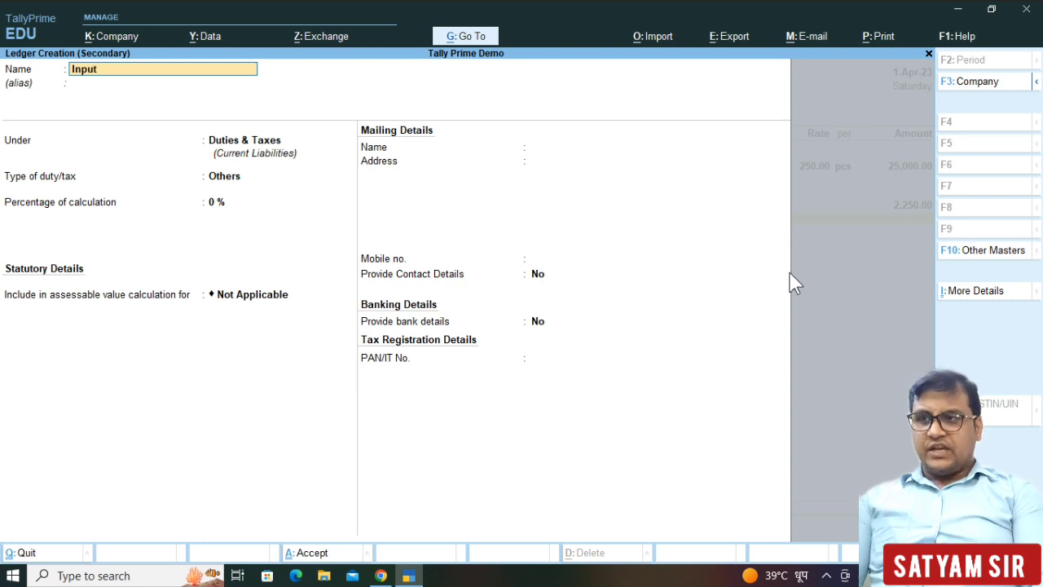
key(Return)
key(Return)
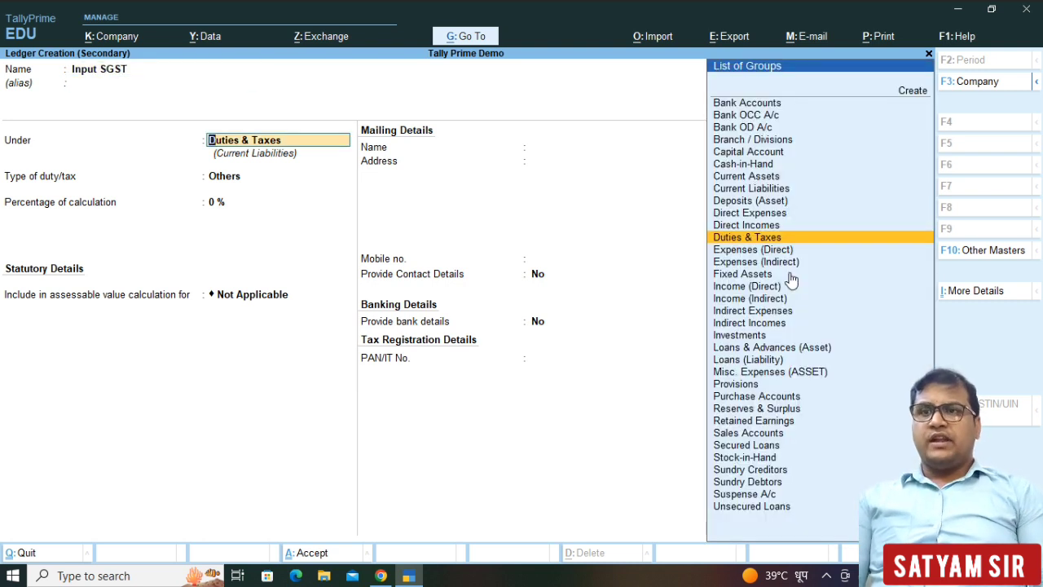
key(Return)
key(Up)
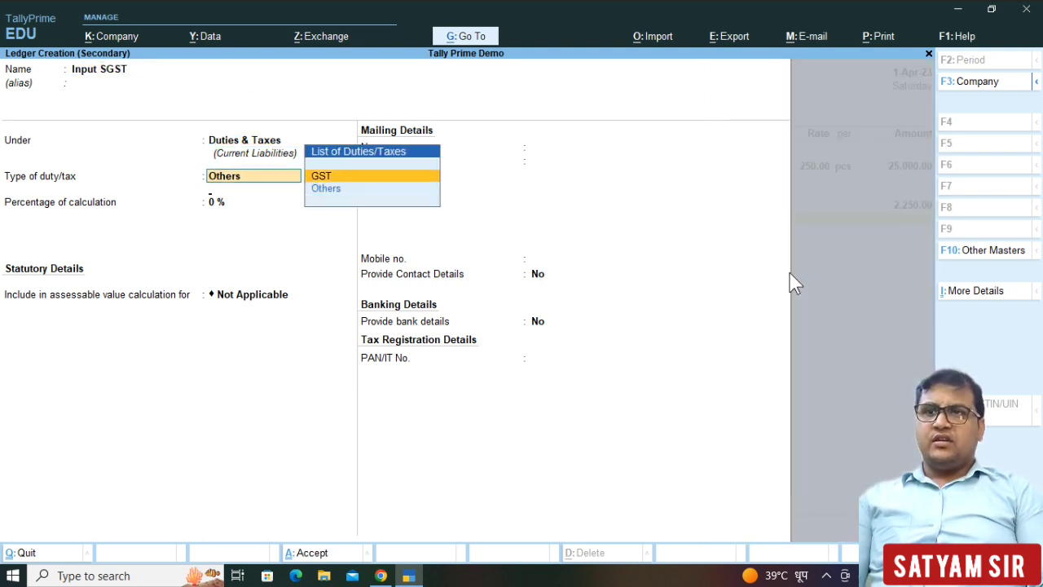
key(Return)
key(Down)
key(Down)
key(Down)
key(Return)
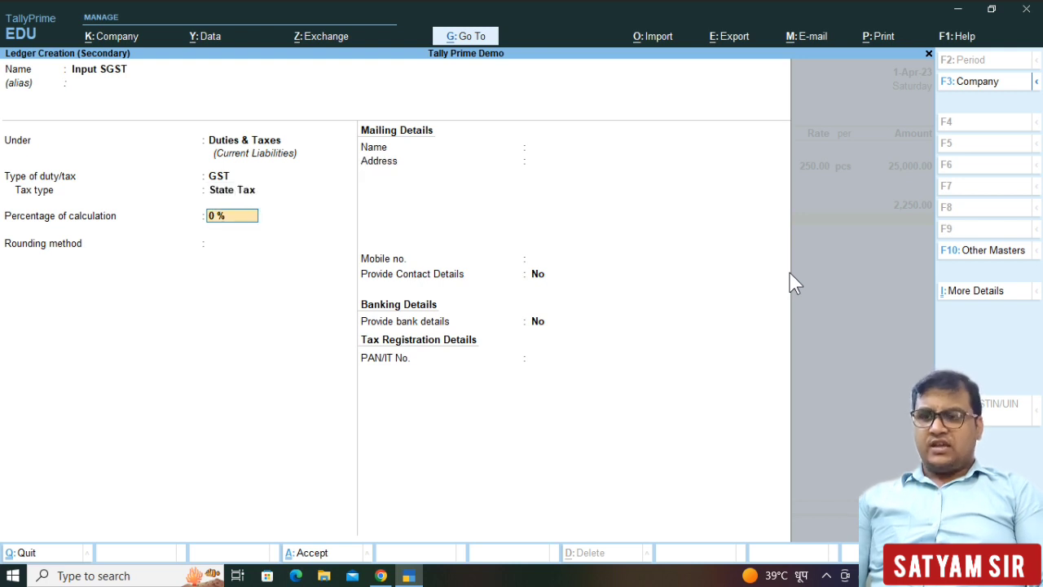
key(Return)
key(Return)
key(Return)
key(Return)
key(Return)
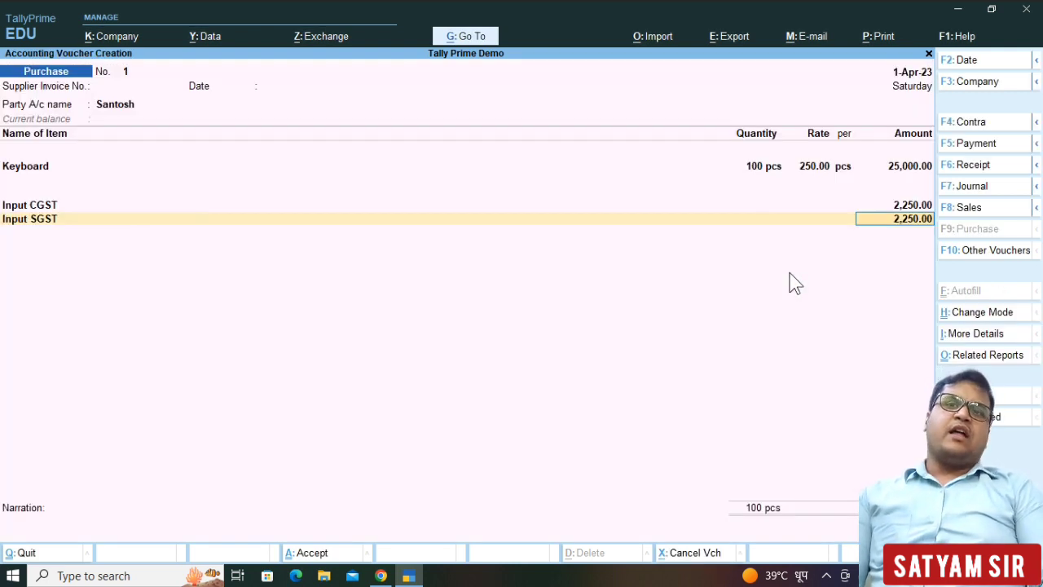
key(Return)
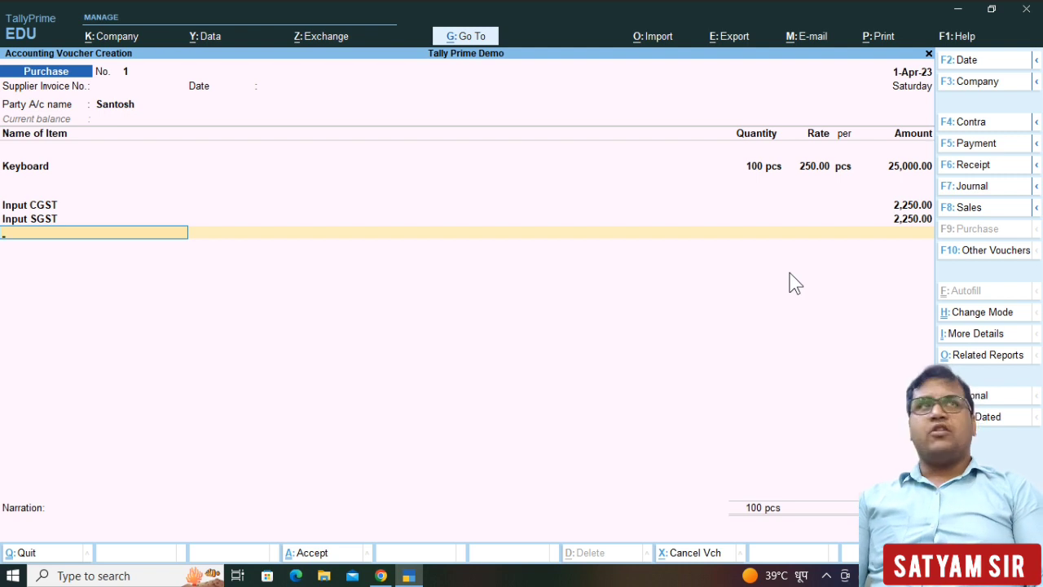
Step: Save Purchase voucher No. 1 as a New Ref bill of 29,500.00 Cr, then leave voucher No. 2
key(Return)
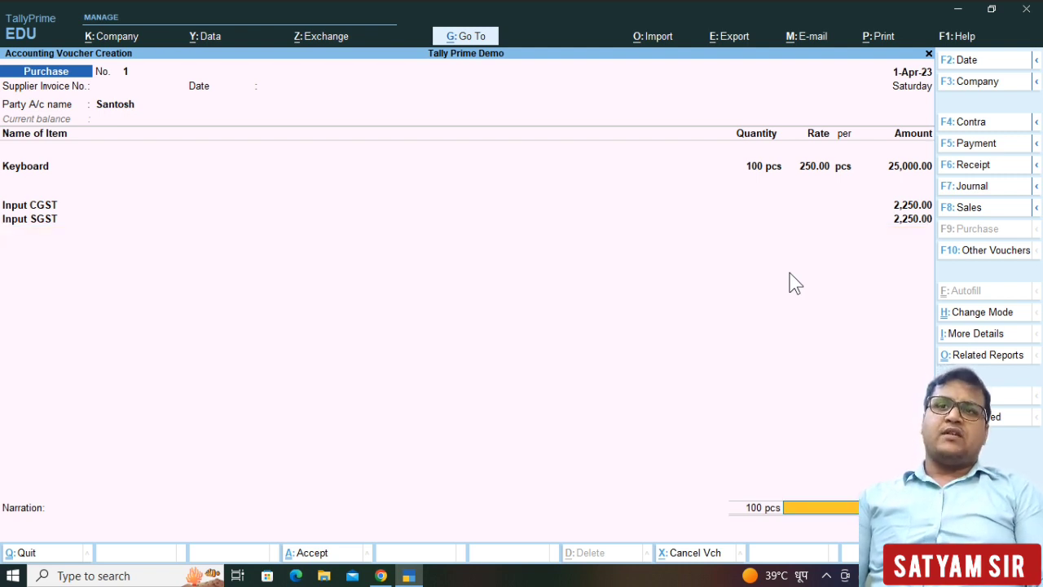
key(Return)
key(Return)
key(Return)
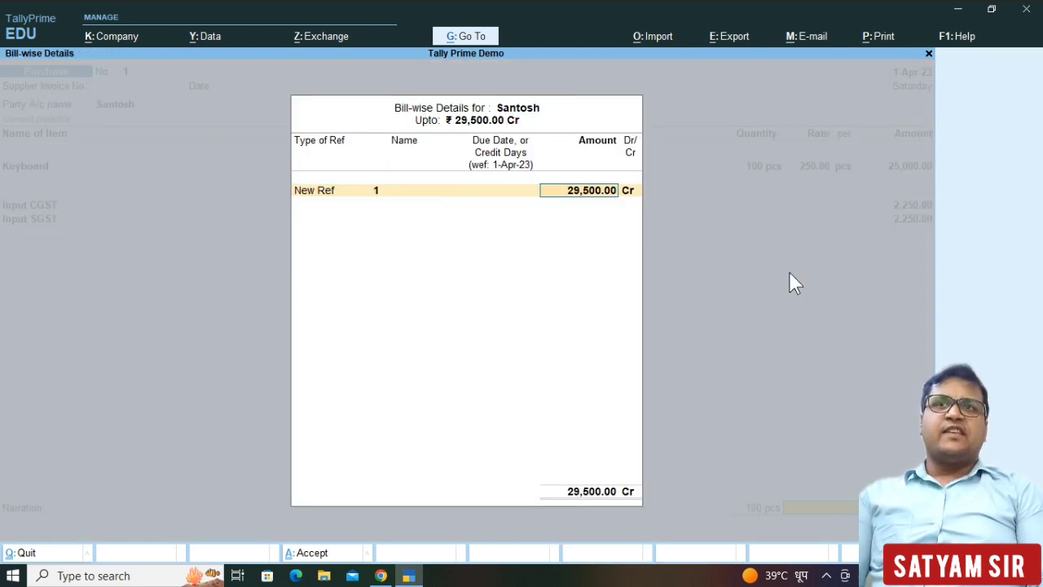
key(Return)
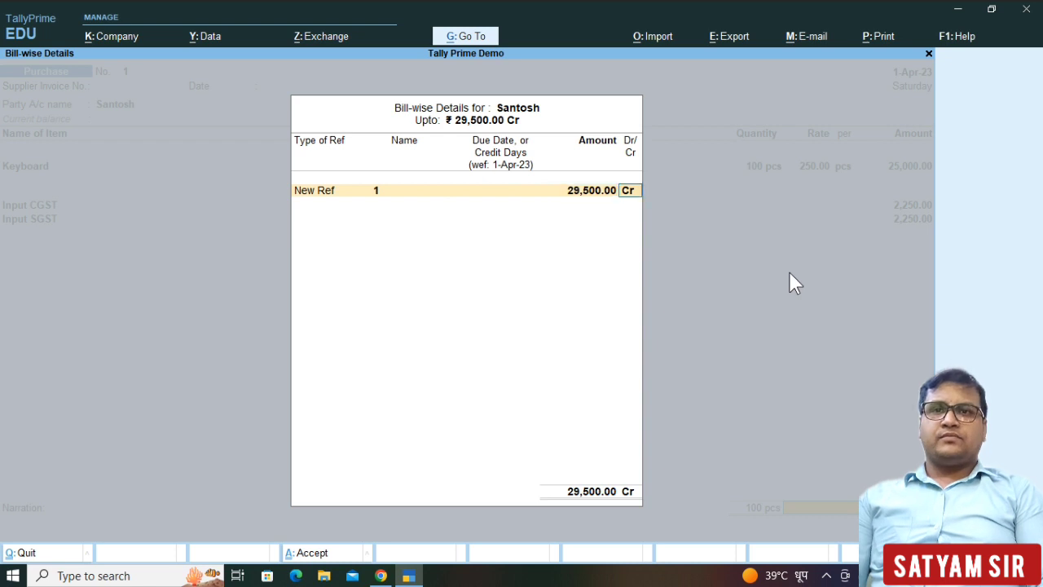
key(Return)
key(Return)
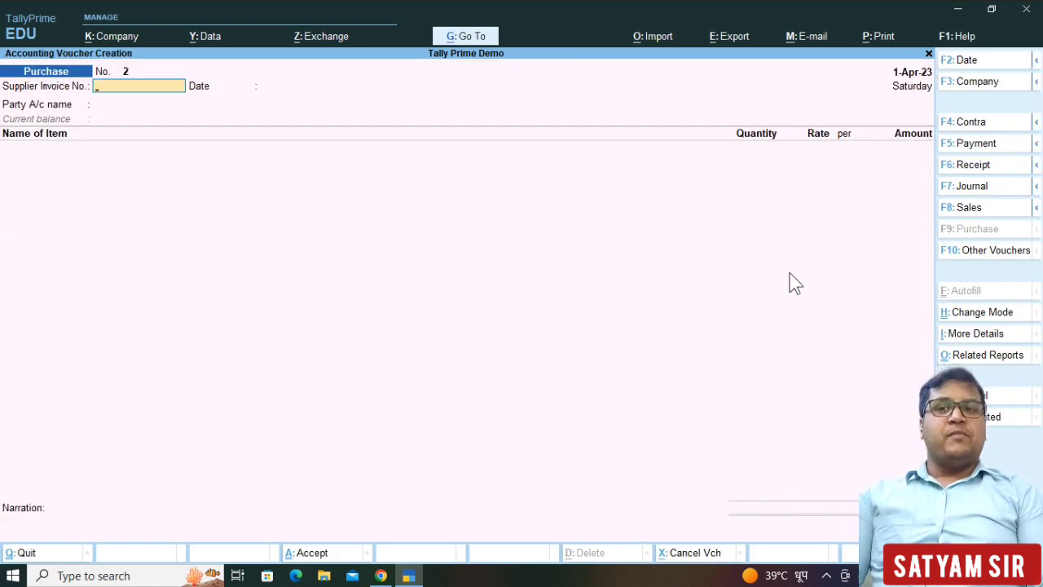
key(Escape)
key(Escape)
key(Escape)
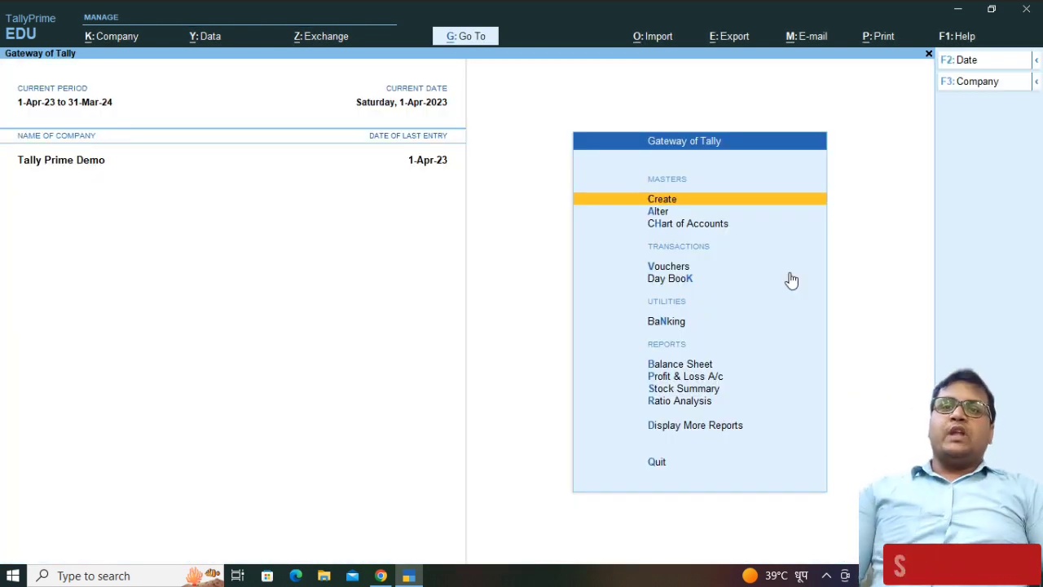
Step: Stay in TallyPrime and open the Day Book from Display More Reports
key(Escape)
key(Escape)
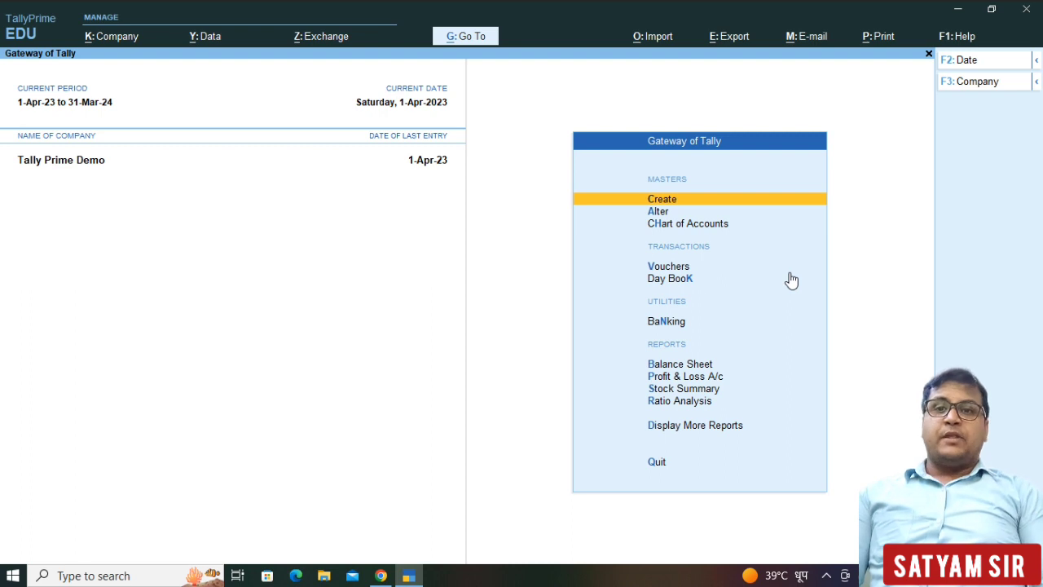
key(Down)
key(Down)
key(Down)
key(Down)
key(Down)
key(Down)
key(Down)
key(Down)
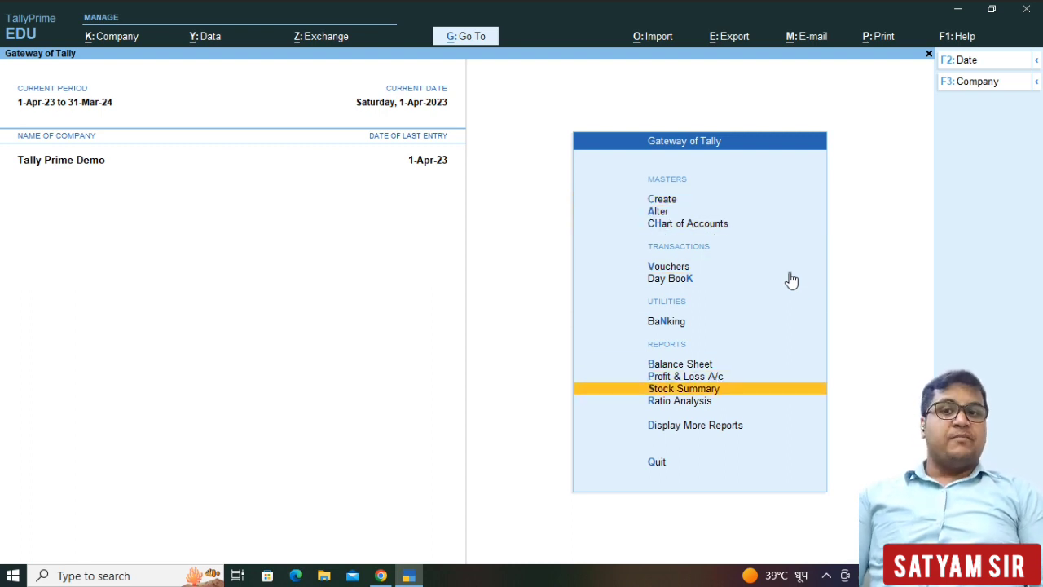
key(Up)
key(Up)
key(Down)
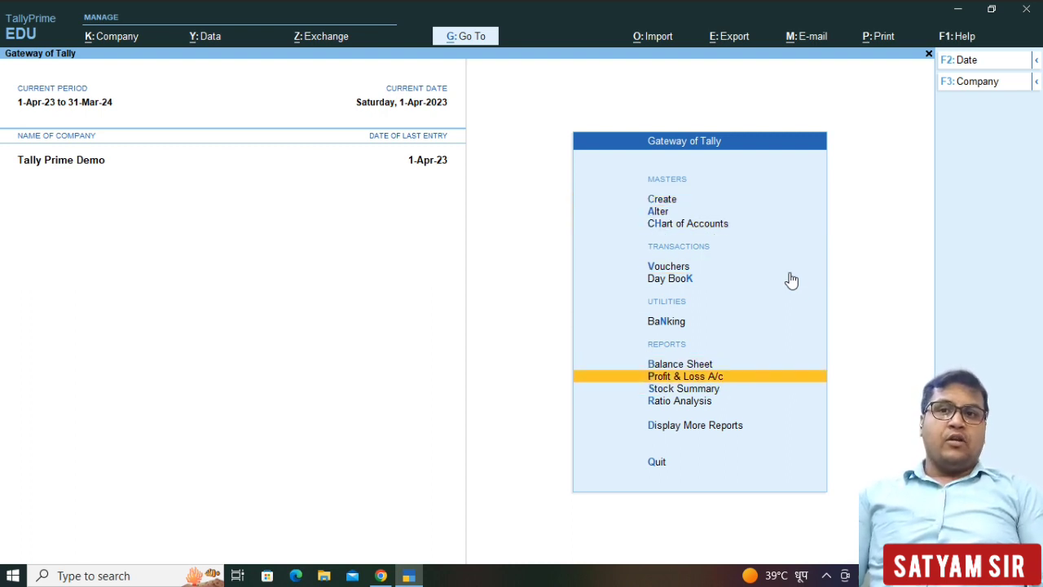
key(Down)
key(Down)
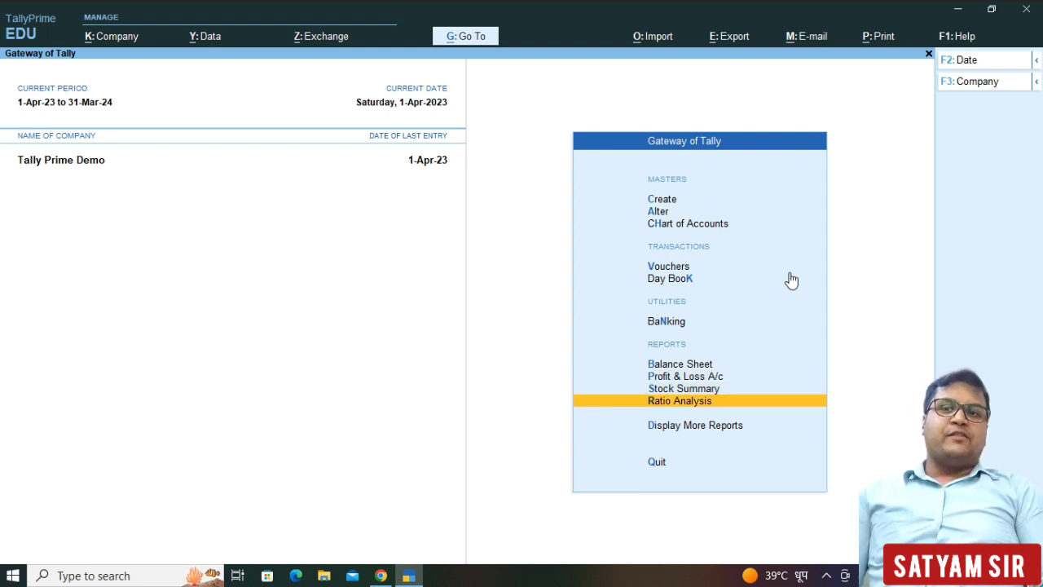
key(Down)
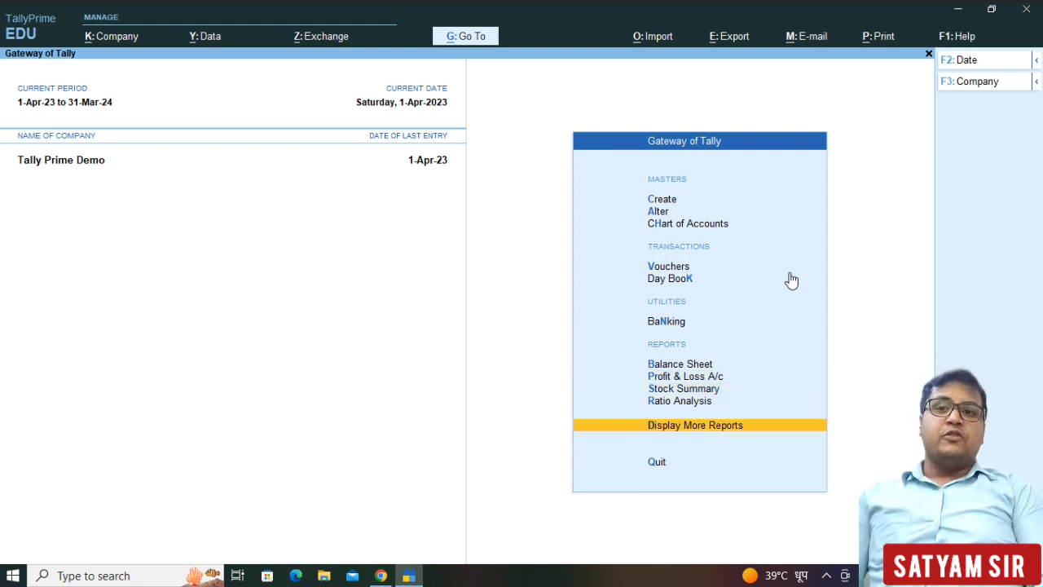
key(Return)
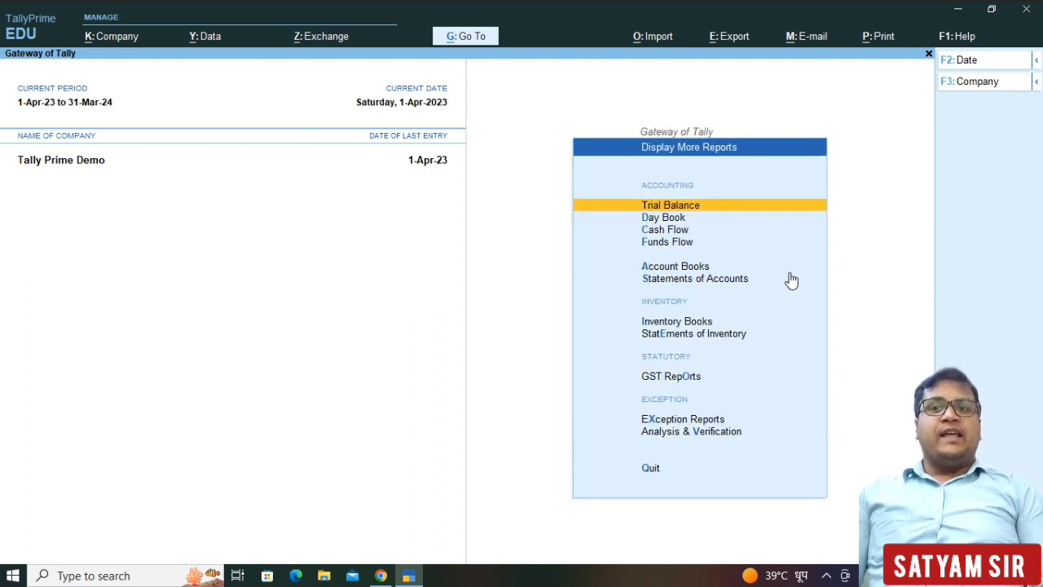
key(Down)
key(Down)
key(Down)
key(Down)
key(Down)
key(Down)
key(Down)
key(Down)
key(Up)
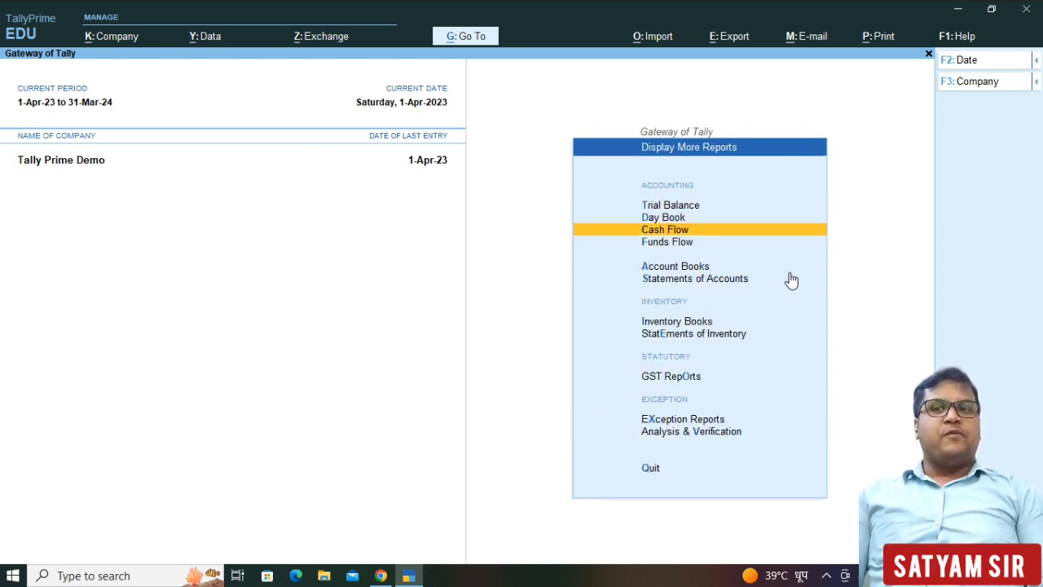
key(Up)
key(Up)
key(Up)
key(Up)
key(Up)
key(Up)
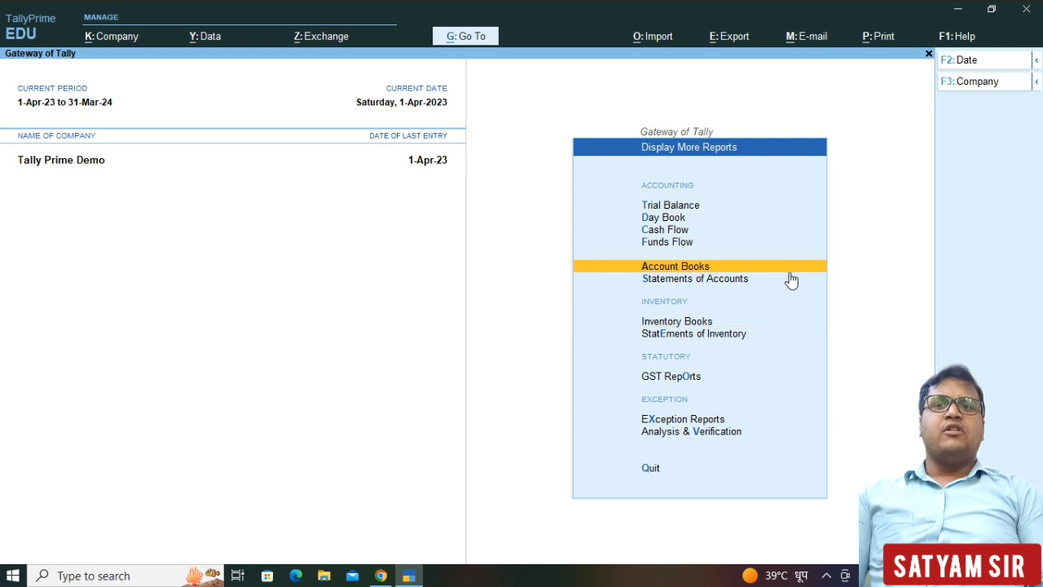
key(Return)
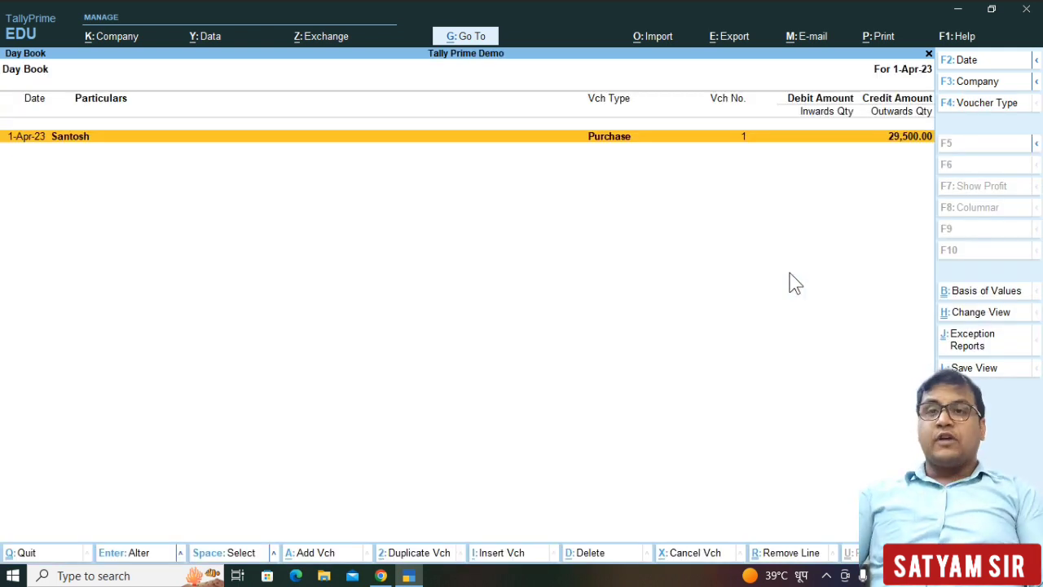
Step: Check the Day Book's Change Period setting, cancel it, and close the Day Book
key(F2)
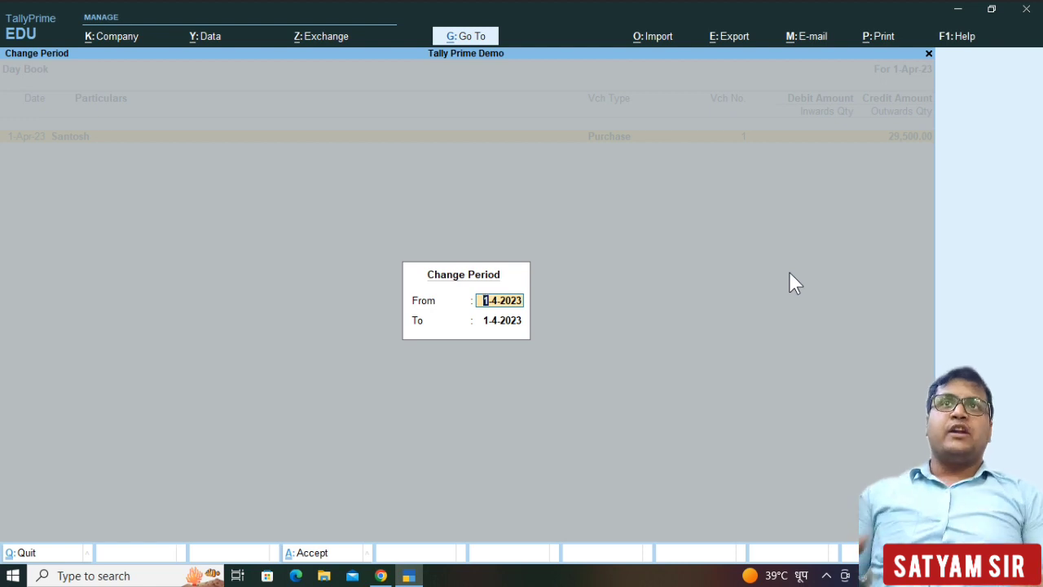
key(Escape)
key(Escape)
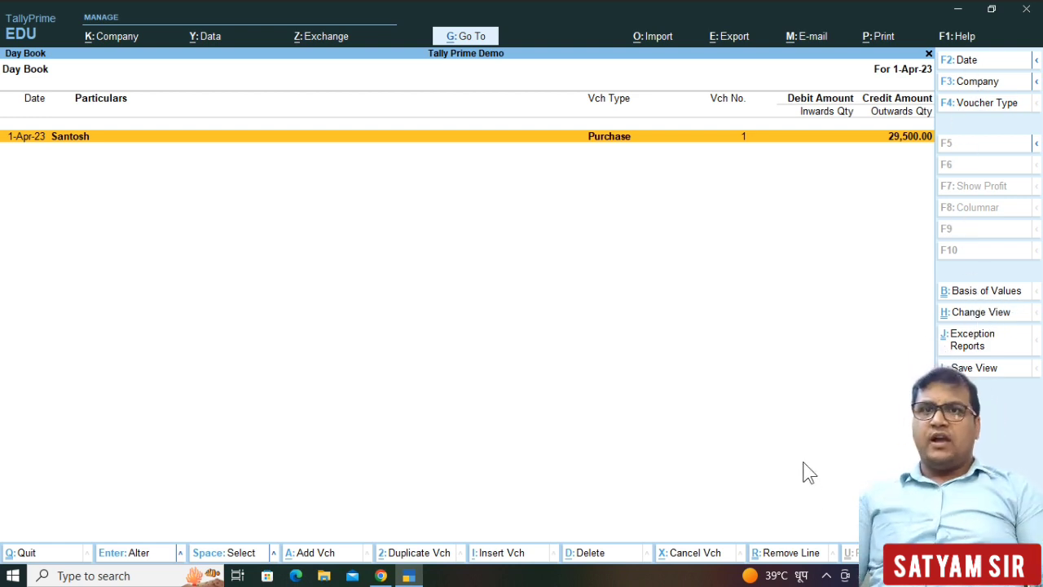
key(Escape)
key(Down)
key(Down)
key(Down)
key(Down)
key(Down)
key(Down)
key(Down)
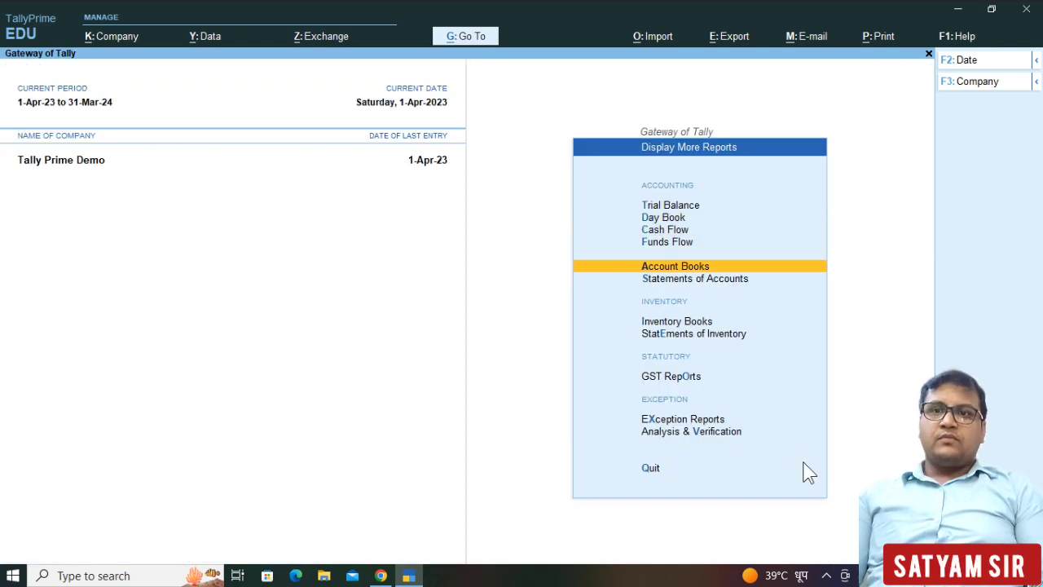
Step: Open the GSTR-1 report from the GST reports list, review it, and close it
key(Return)
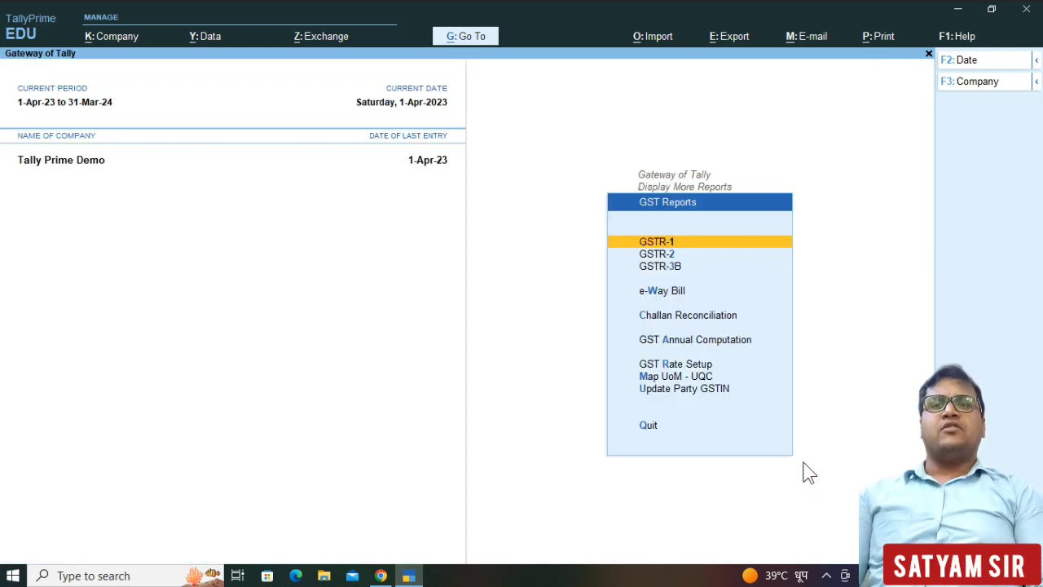
key(Return)
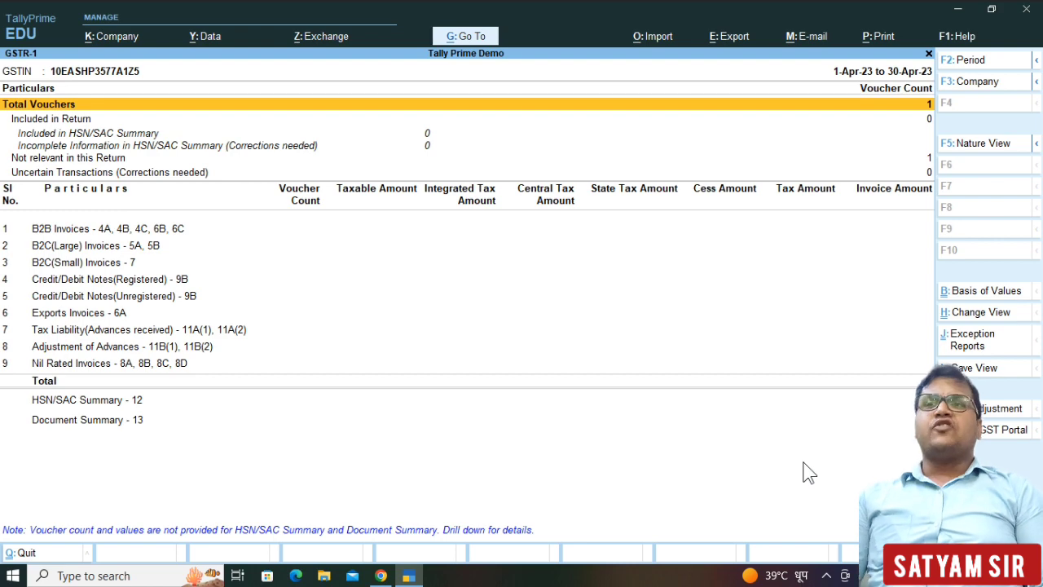
key(Escape)
key(Escape)
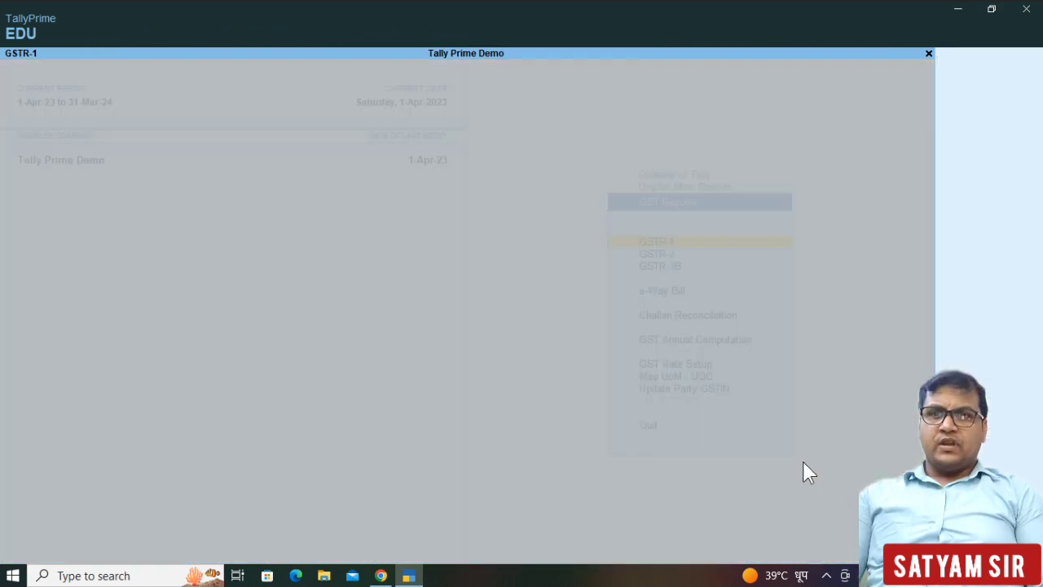
Step: Return to the Gateway of Tally and check the Santosh purchase of 29,500.00 in the Day Book
key(Escape)
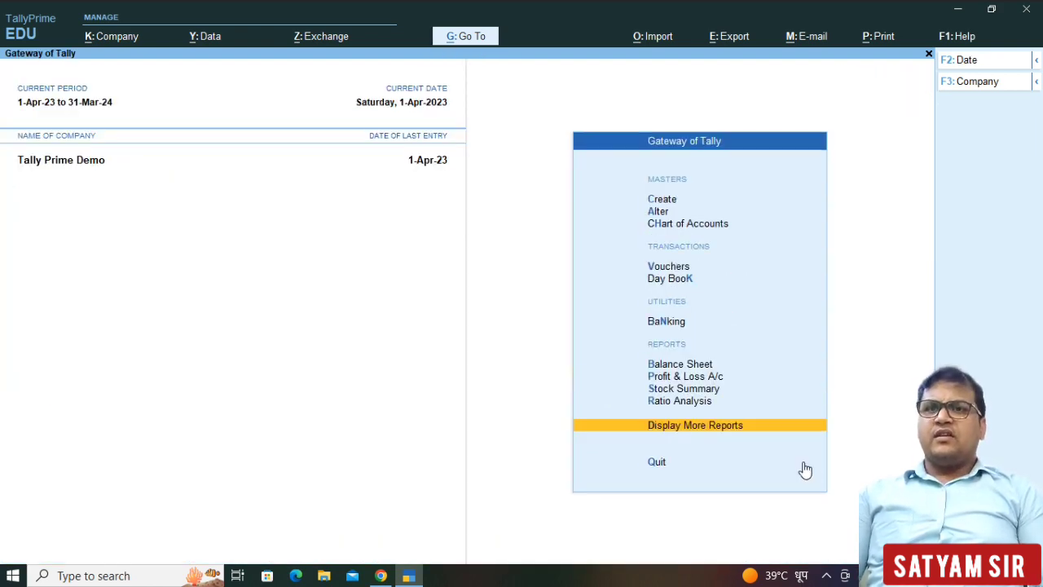
key(Escape)
key(Escape)
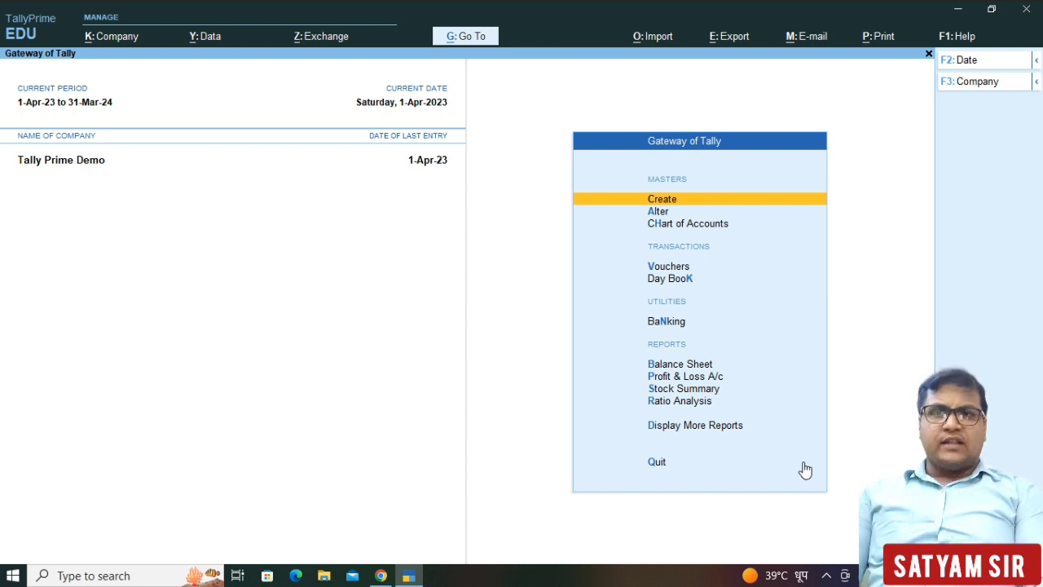
key(d)
key(d)
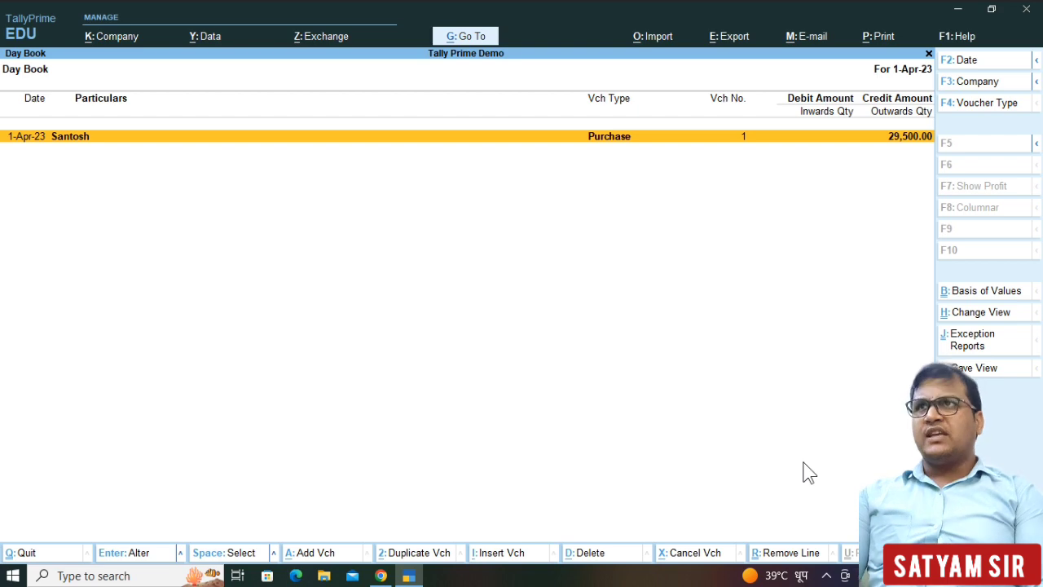
key(Escape)
key(Escape)
key(Escape)
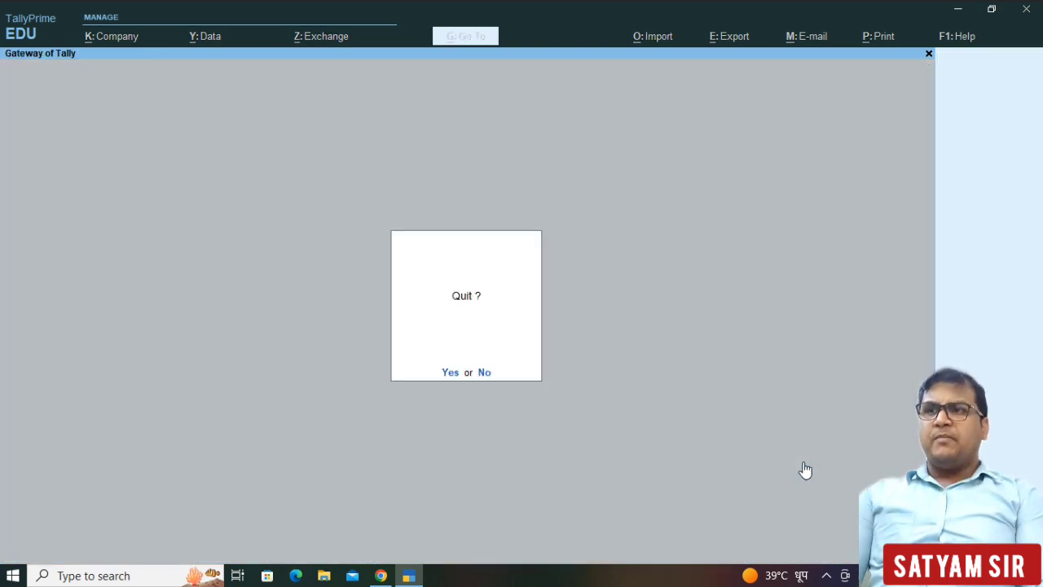
Step: Start a Payment voucher debiting Santosh with 29,500
key(n)
key(v)
key(F9)
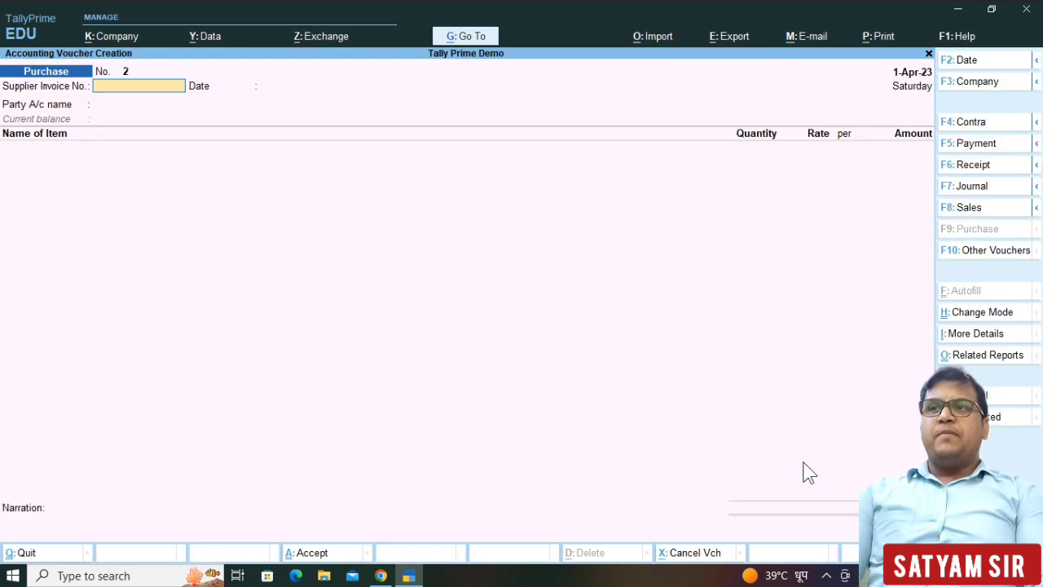
key(F5)
key(Down)
key(Down)
key(Down)
key(Down)
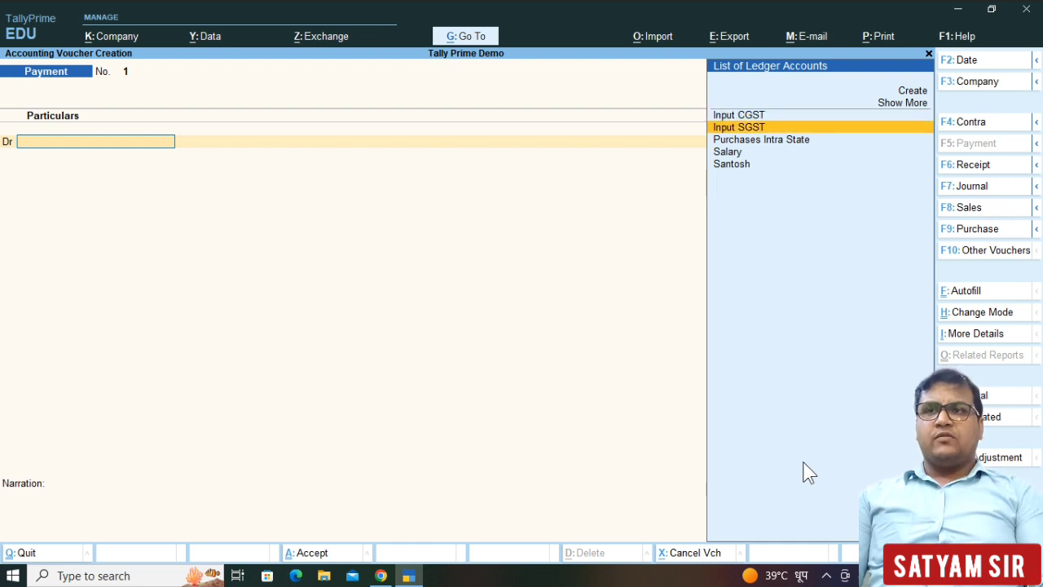
key(Return)
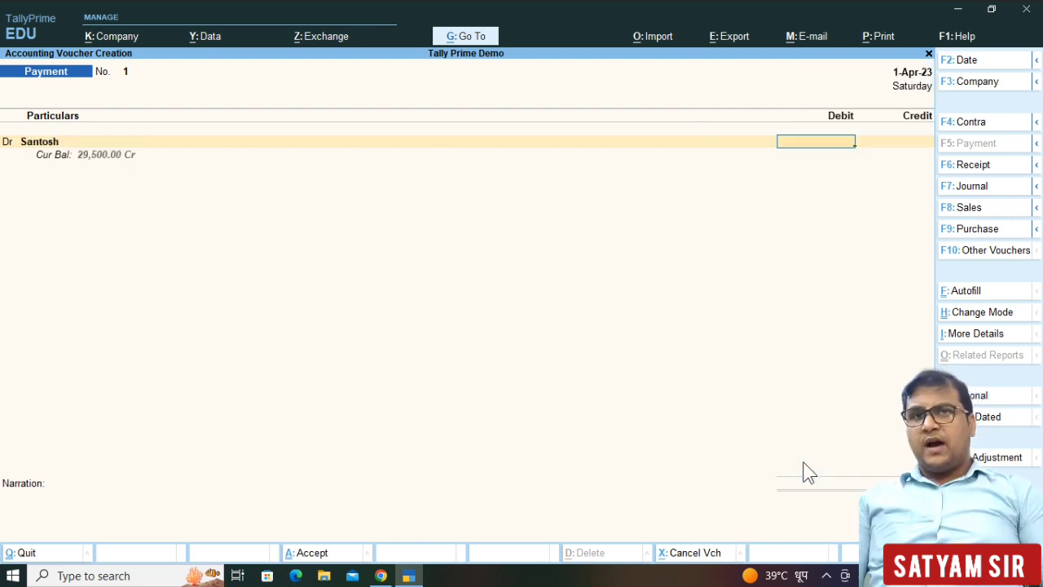
text(29500)
key(Return)
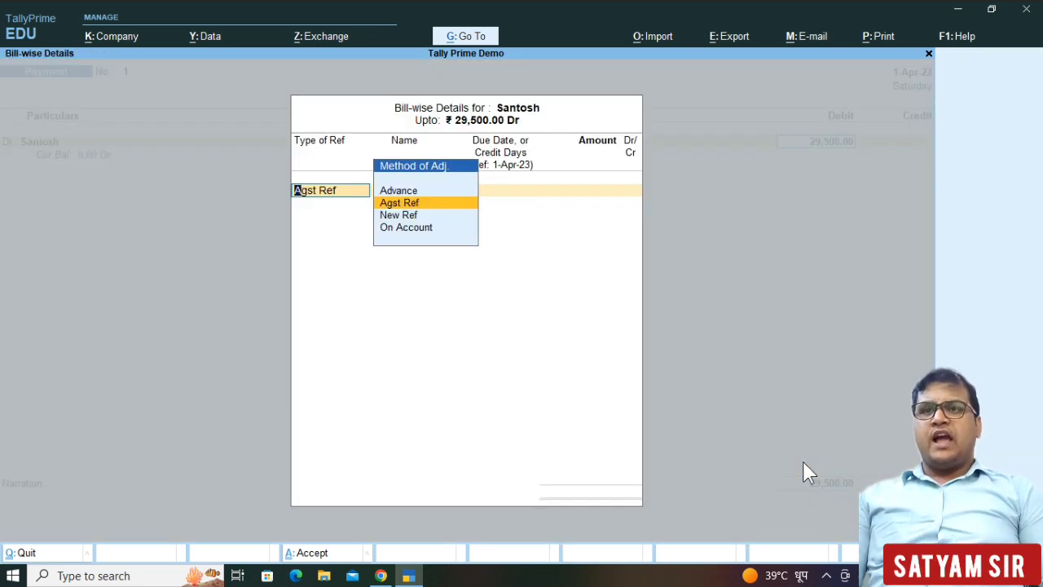
Step: Adjust the payment against purchase bill 1, credit Cash, and save the voucher
key(Return)
key(Return)
key(Return)
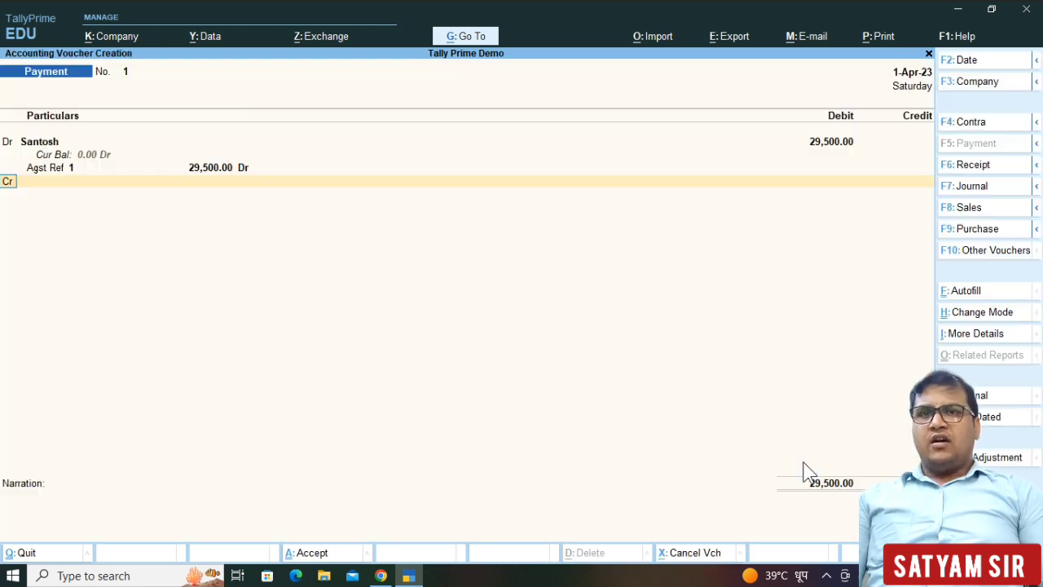
key(Return)
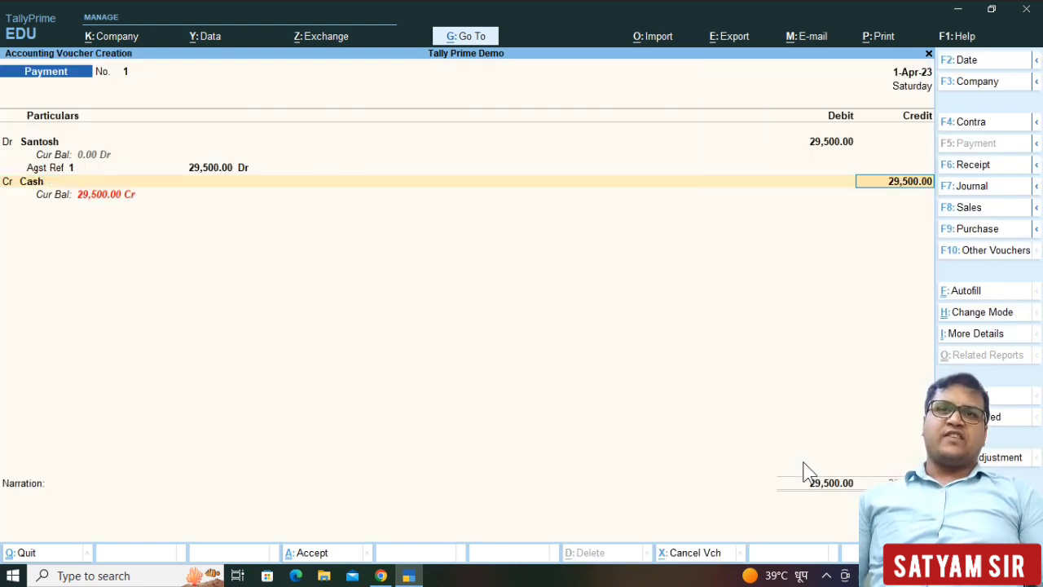
key(Return)
key(Return)
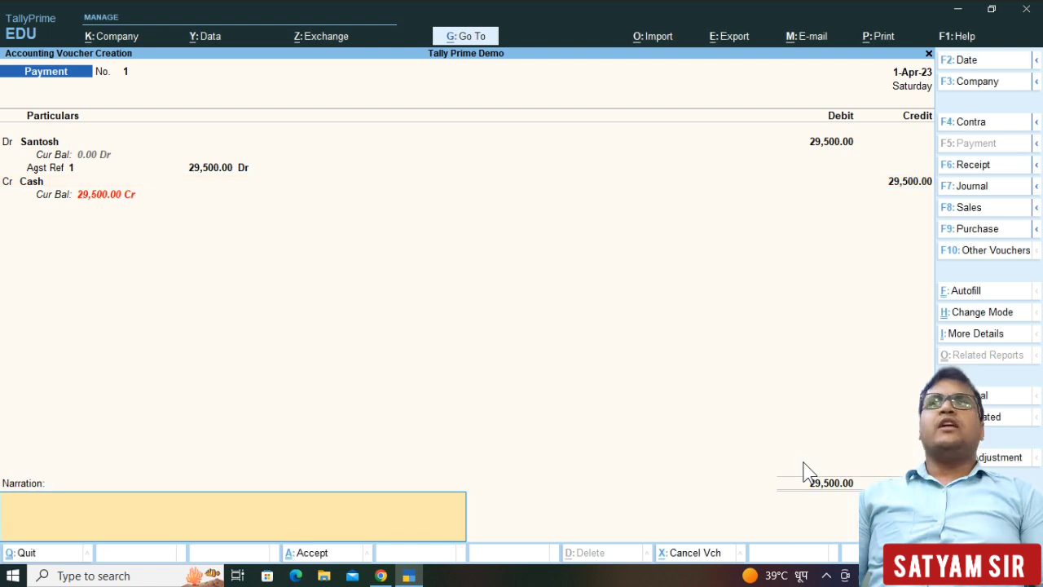
key(Return)
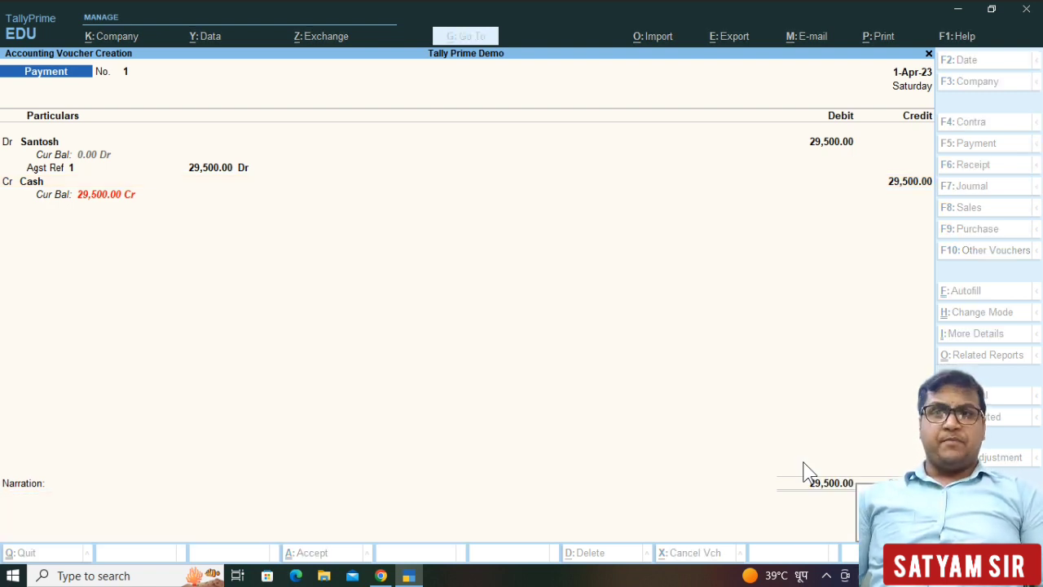
key(Return)
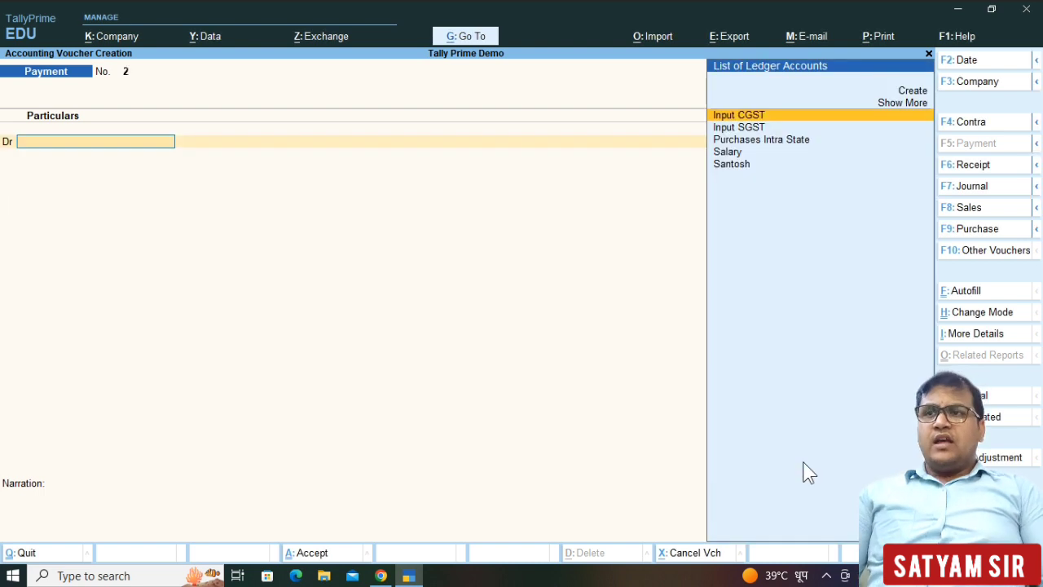
Step: Leave voucher entry and quit TallyPrime, confirming with Yes
key(Escape)
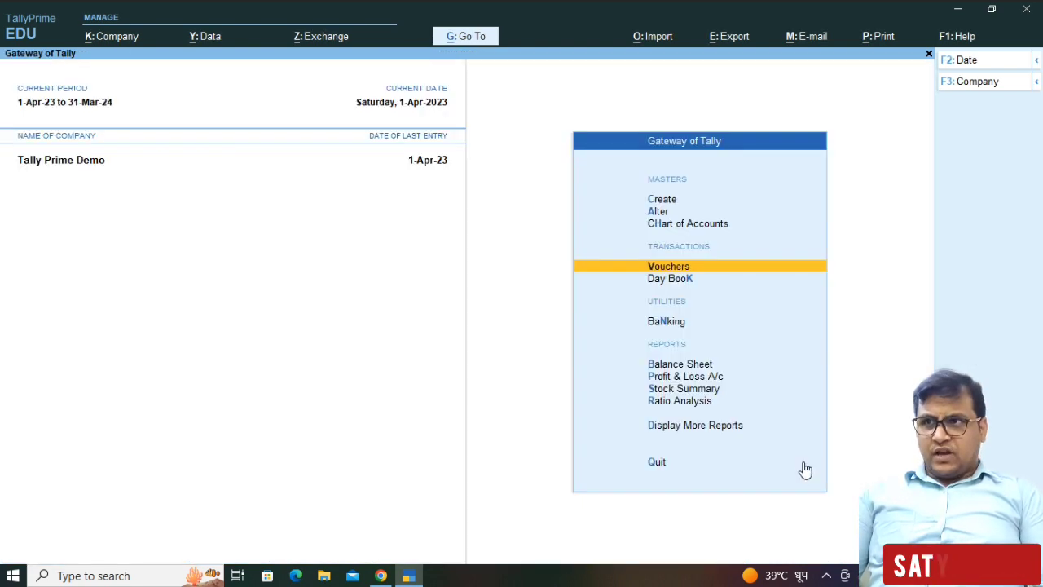
key(Escape)
key(Escape)
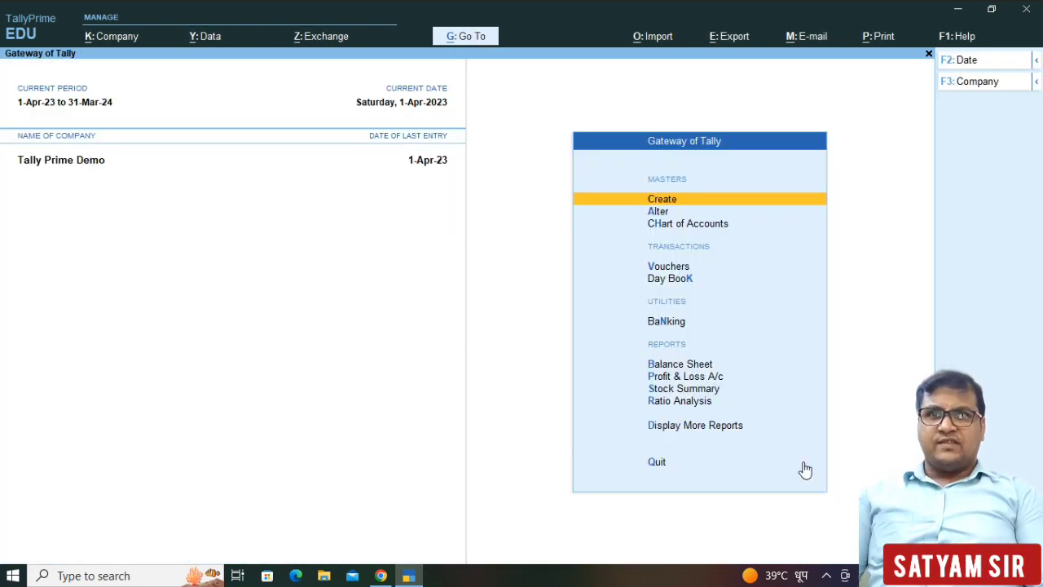
click(805, 469)
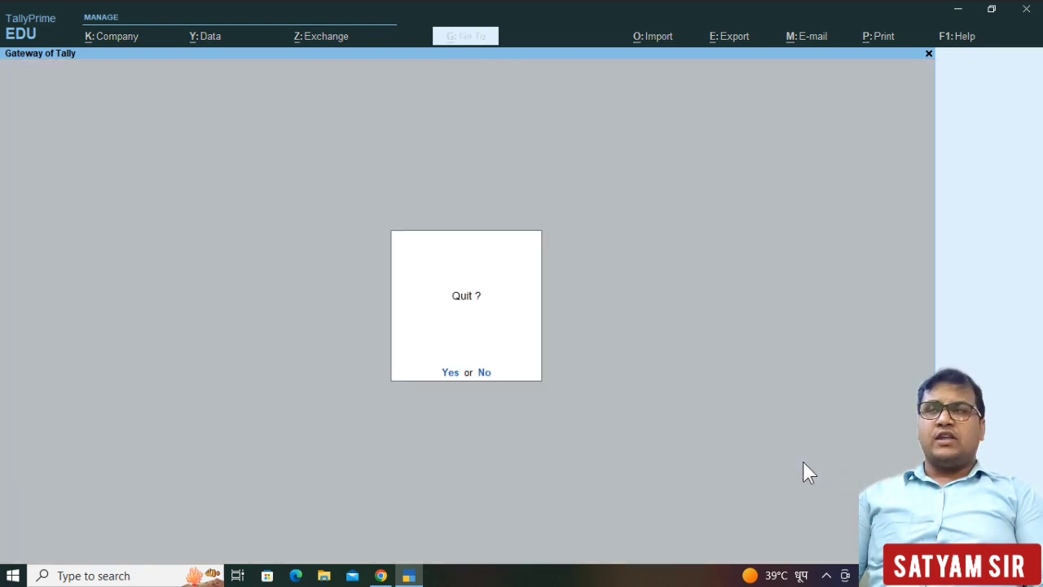
key(y)
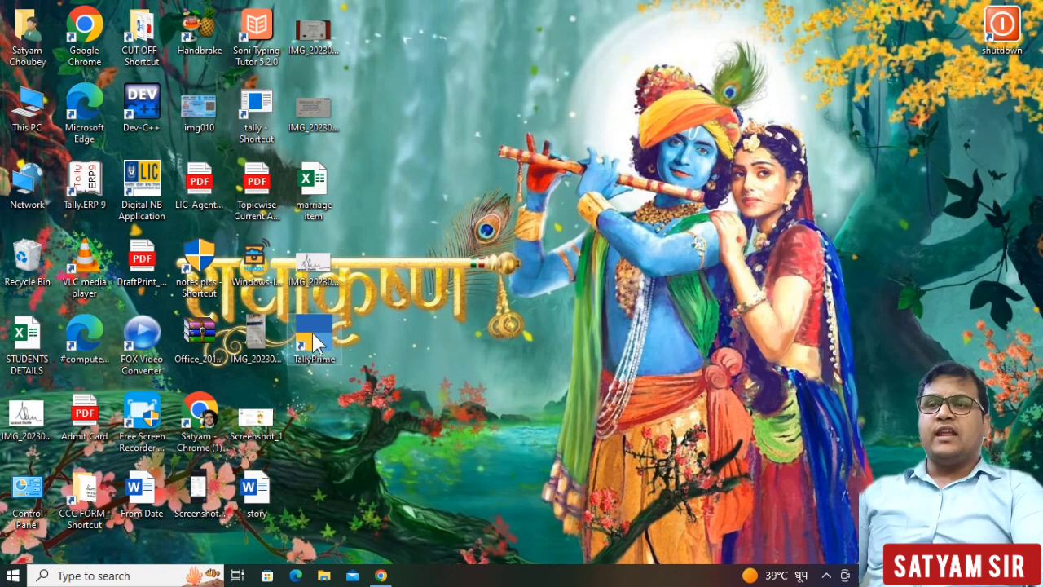
Step: Open TallyPrime's install folder from the desktop shortcut and inspect the tally program file
double_click(312, 332)
right_click(313, 334)
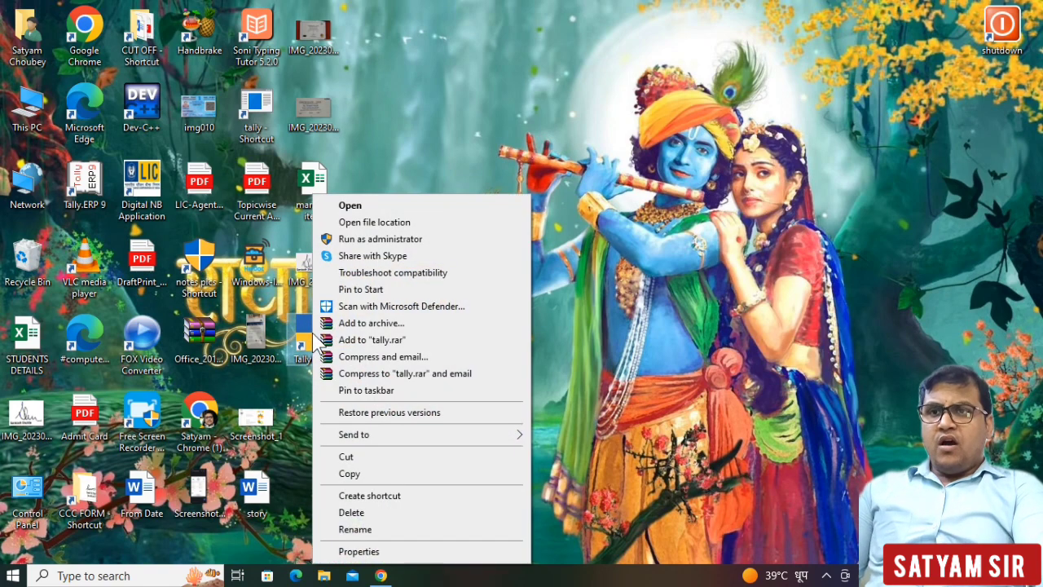
click(384, 224)
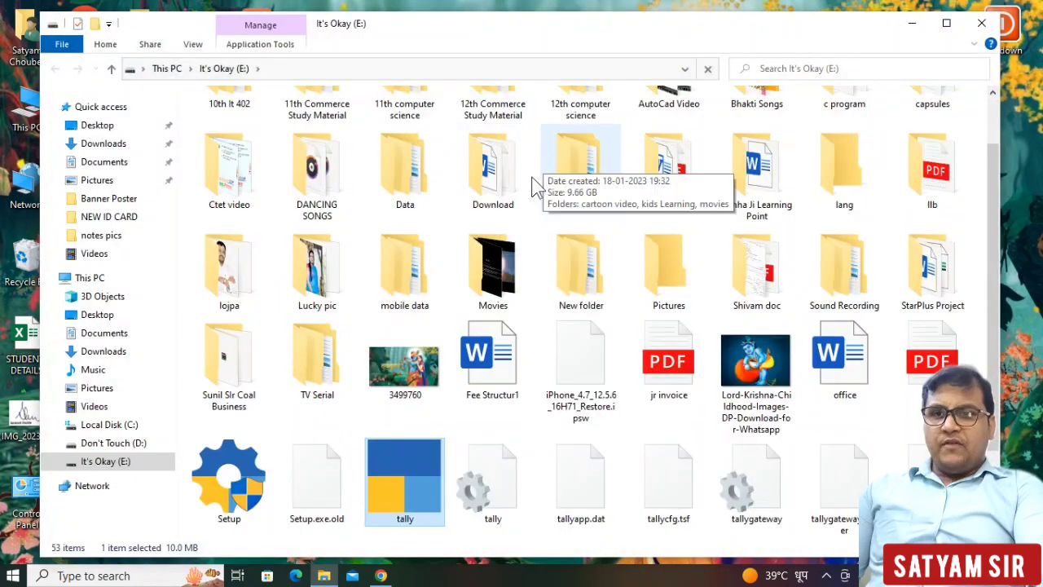
double_click(548, 27)
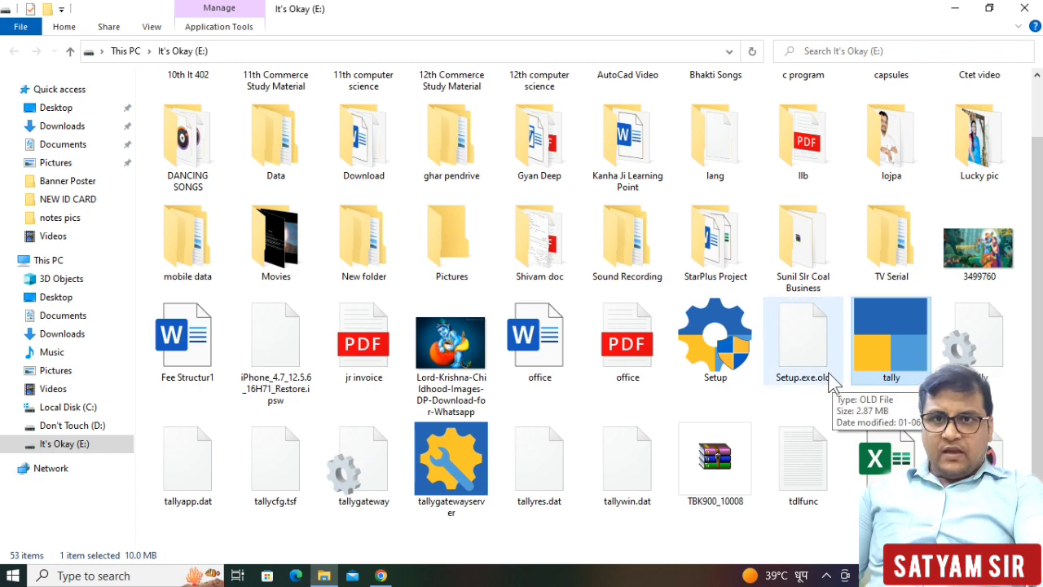
right_click(880, 324)
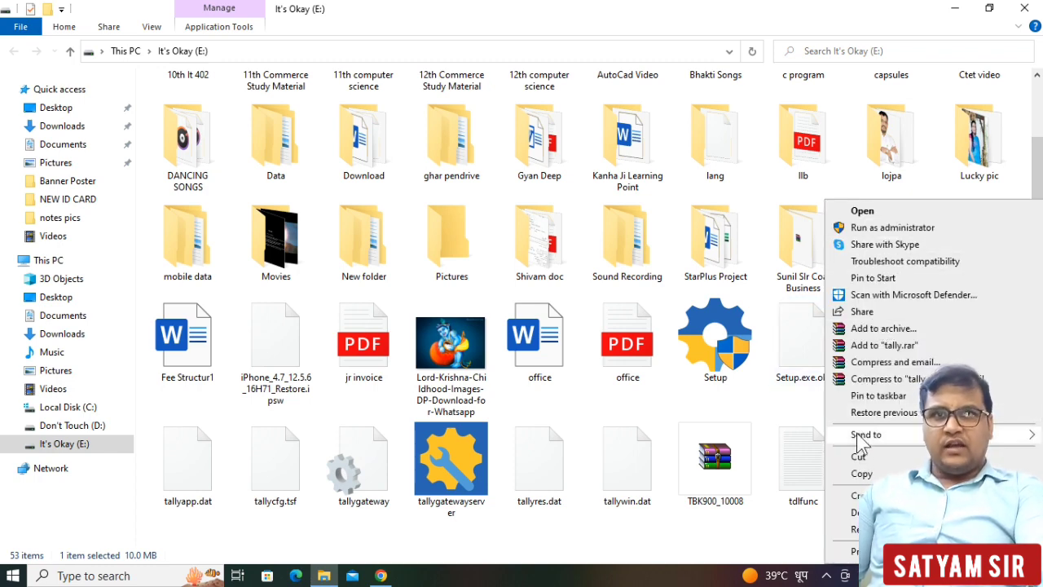
click(1024, 8)
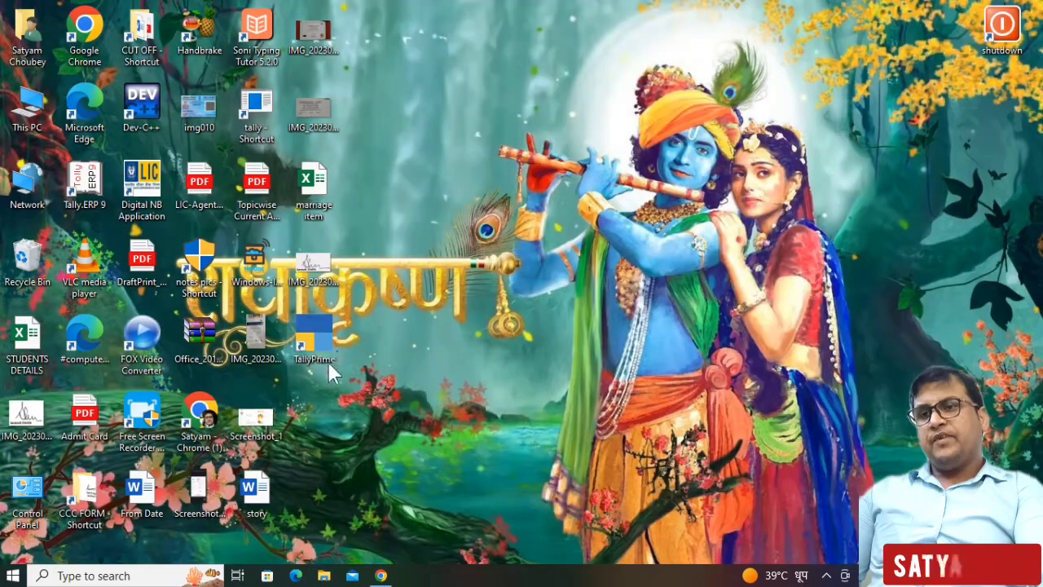
Step: Reopen the install folder on It's Okay (E:), scroll to the Tally files and restore the window size
right_click(306, 352)
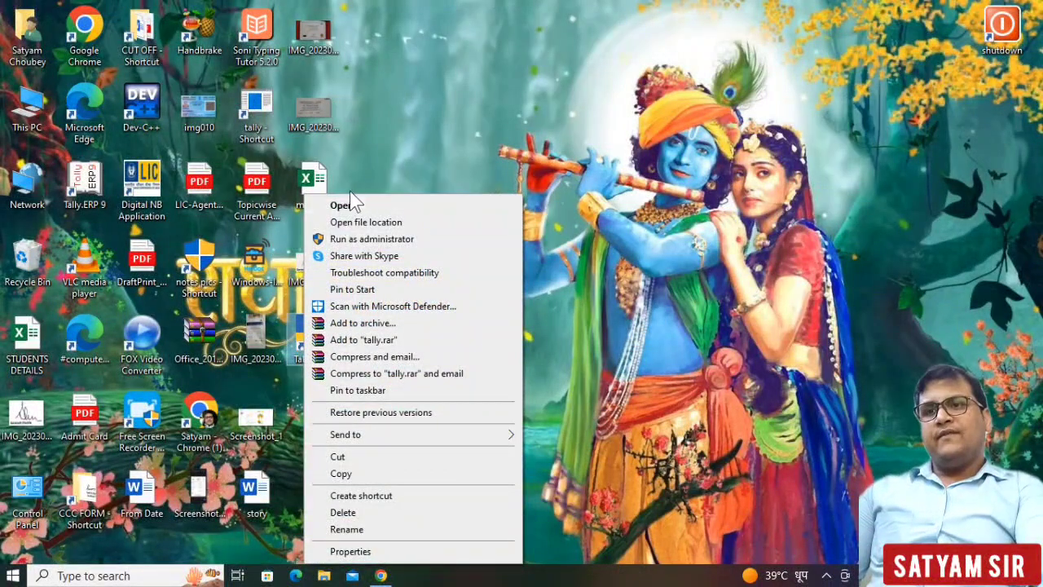
click(376, 222)
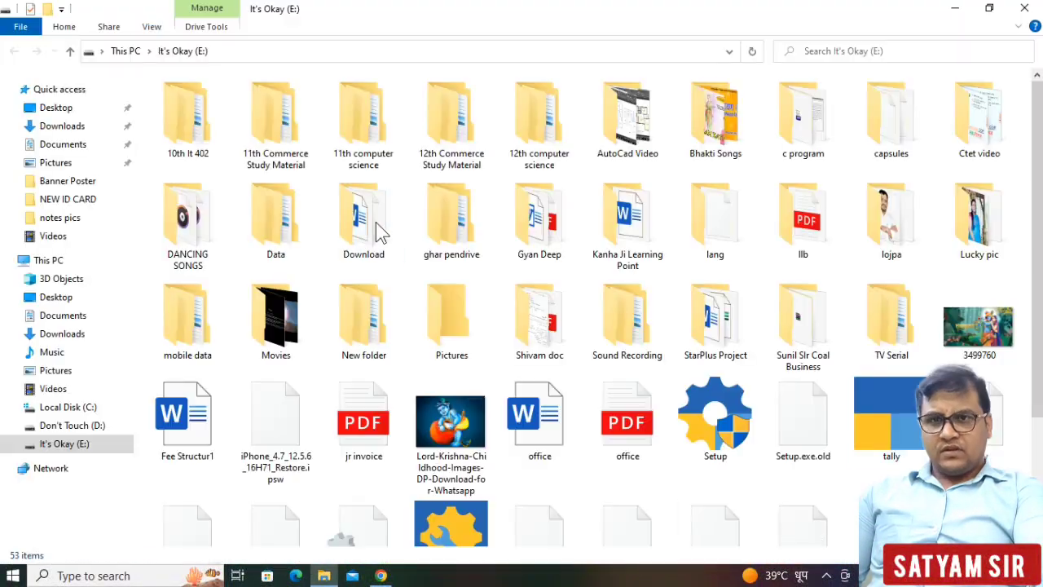
scroll(570, 346, down, 3)
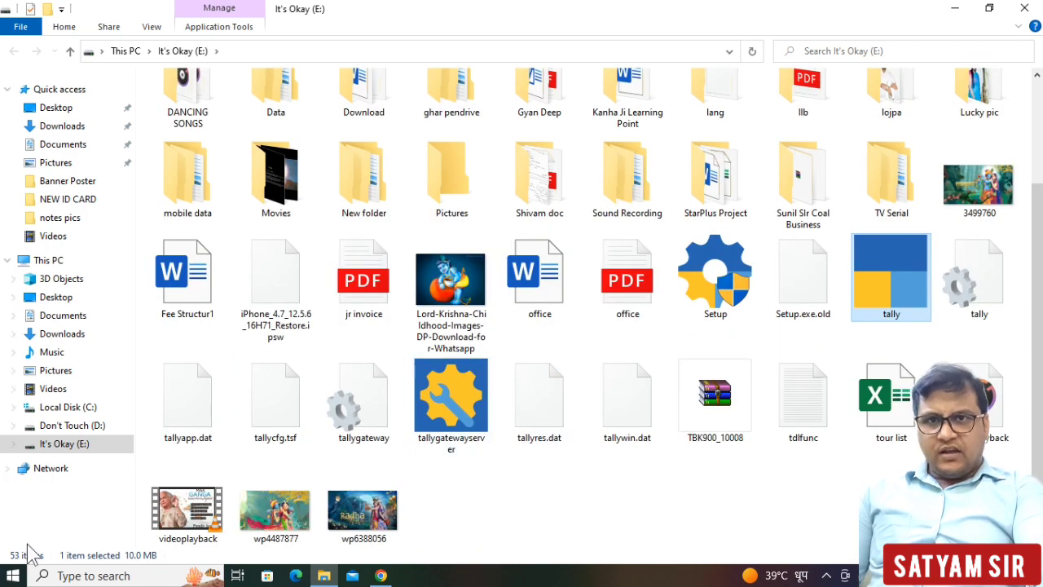
right_click(873, 281)
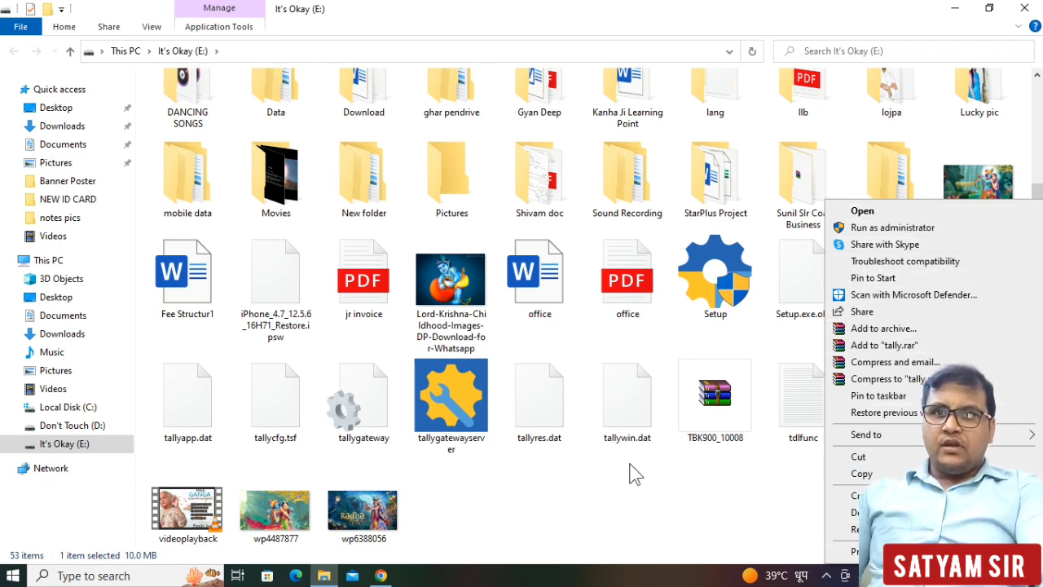
click(632, 489)
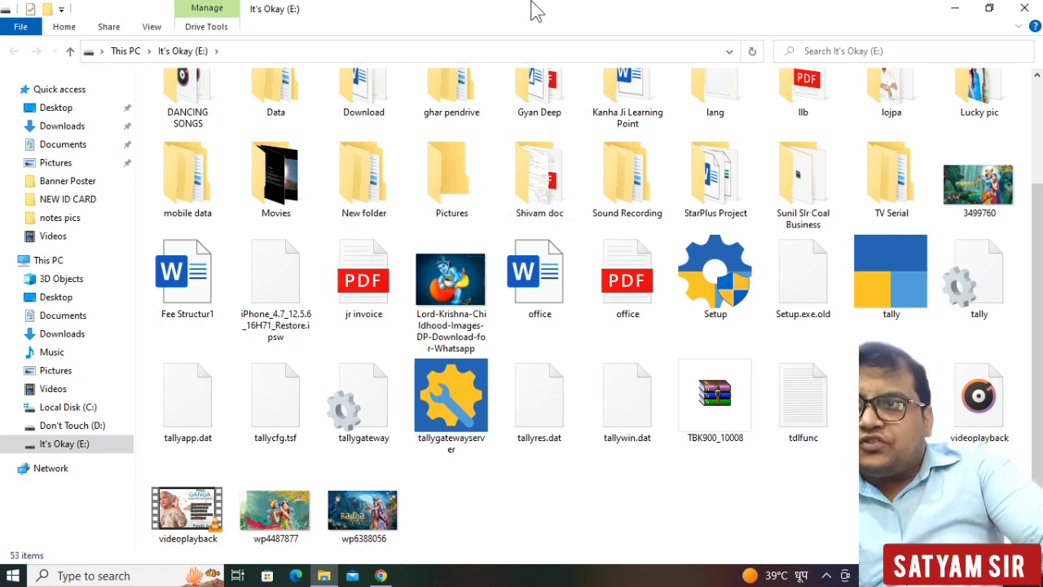
drag(536, 9, 436, 7)
drag(550, 19, 496, 6)
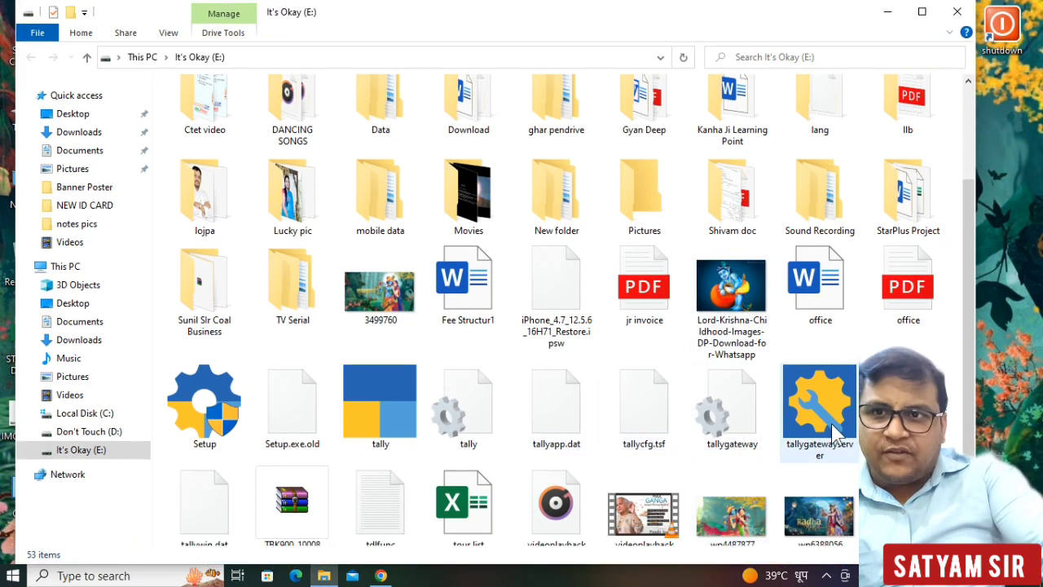
scroll(736, 410, down, 1)
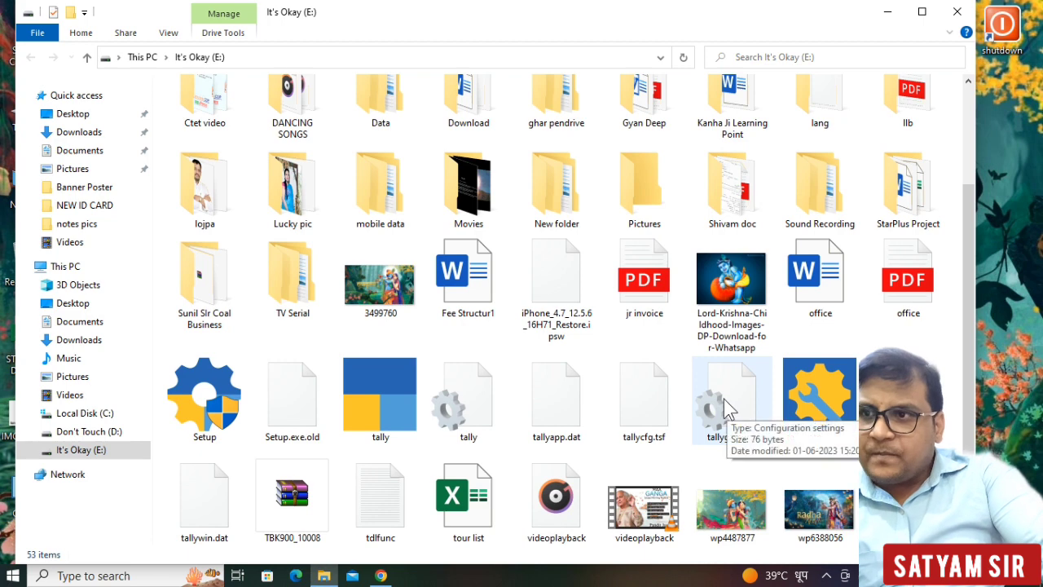
Step: Preview tallygateway, then open the tally parameters file in Notepad and maximize the window
double_click(732, 400)
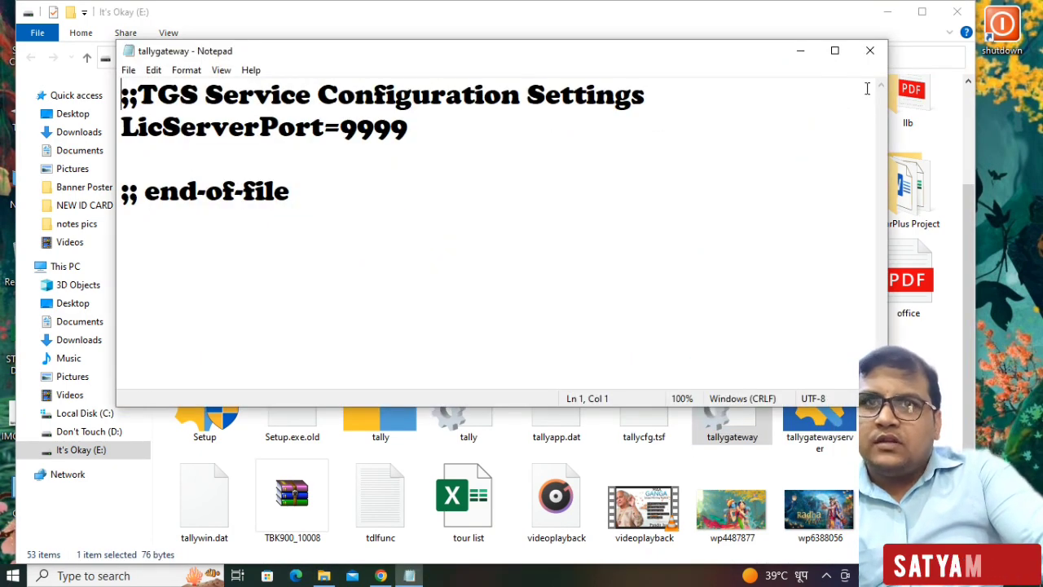
click(870, 51)
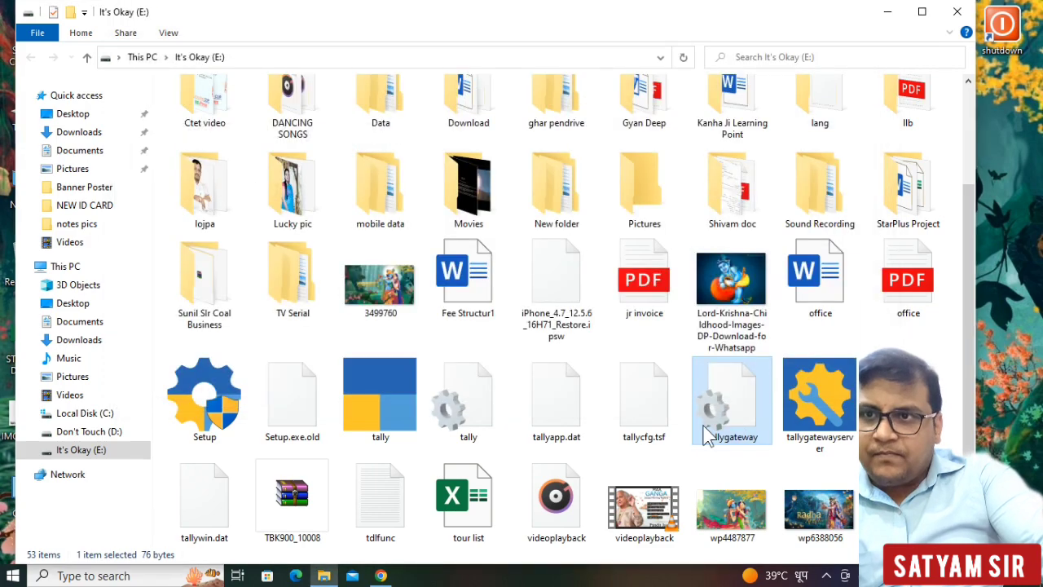
double_click(465, 408)
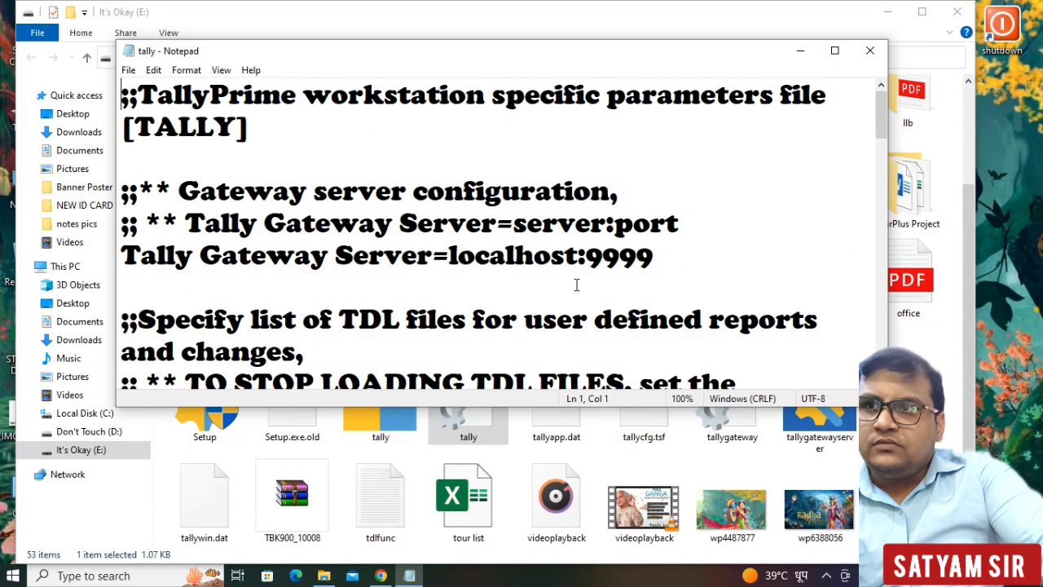
scroll(576, 285, down, 2)
scroll(576, 284, down, 2)
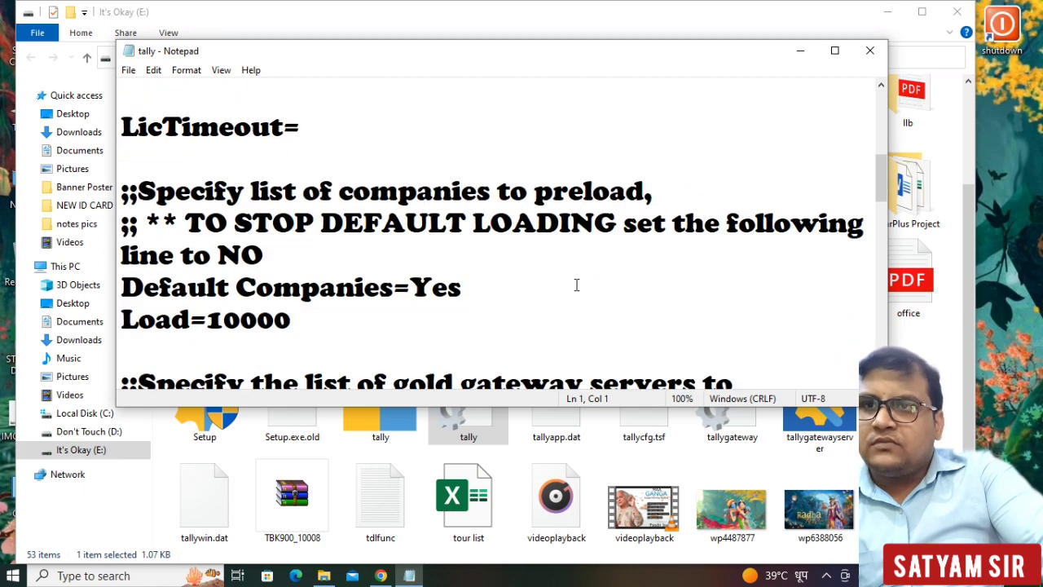
scroll(577, 285, up, 5)
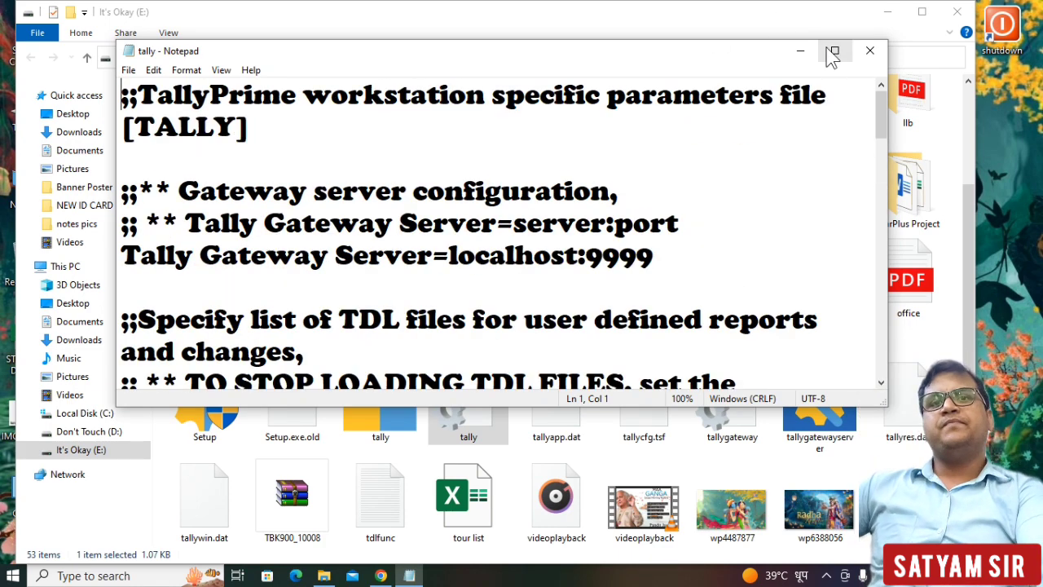
click(861, 51)
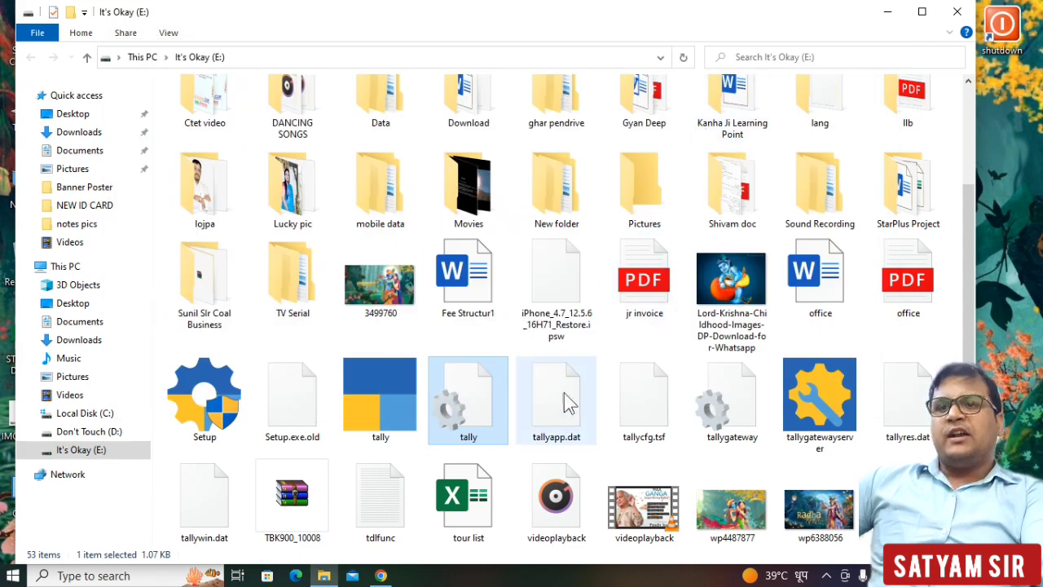
double_click(453, 406)
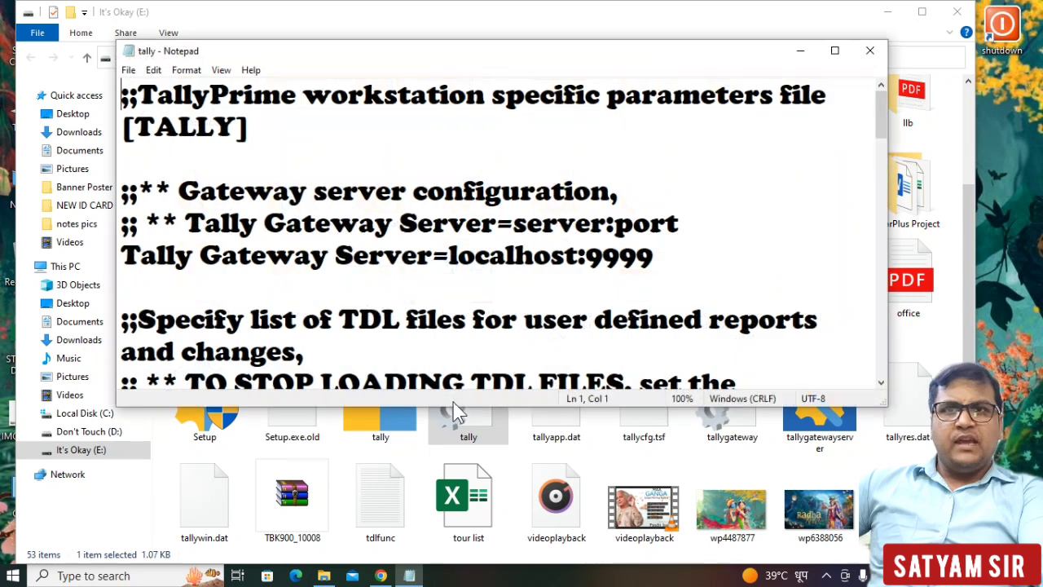
click(829, 50)
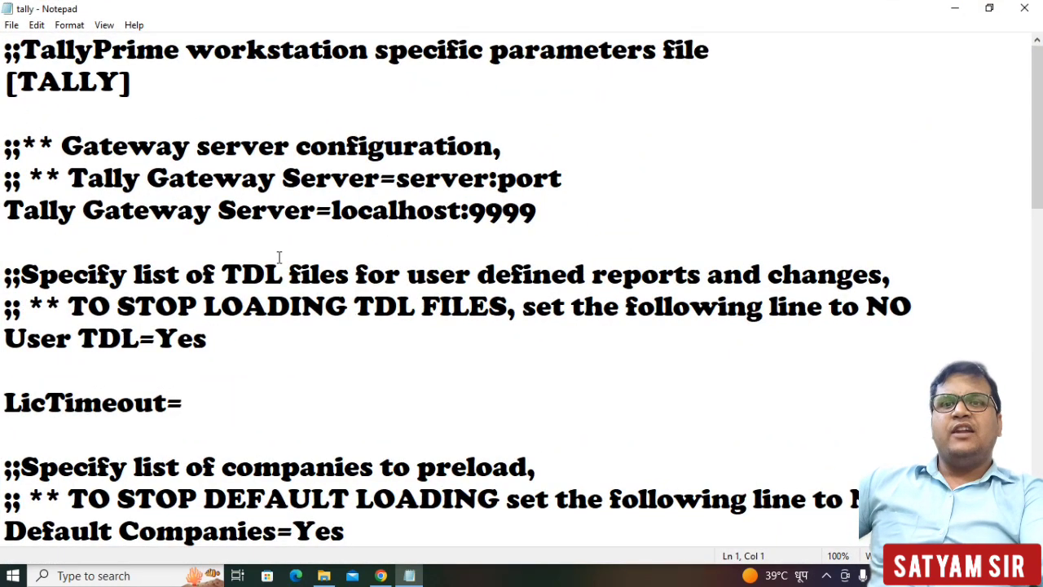
Step: Browse the tally file's settings, including Load 10000, Default Companies and the data path
scroll(235, 271, down, 3)
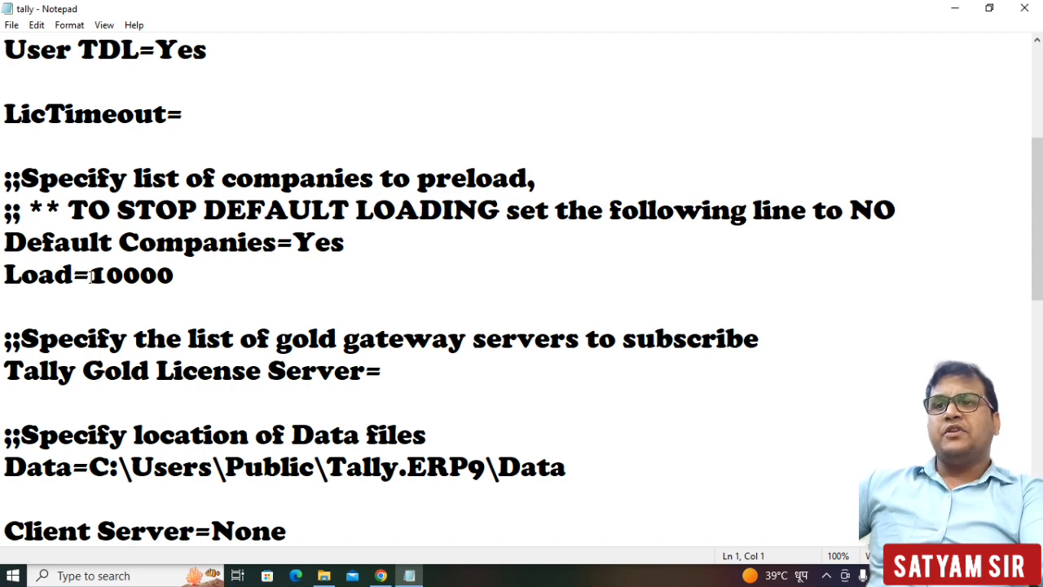
drag(91, 275, 181, 280)
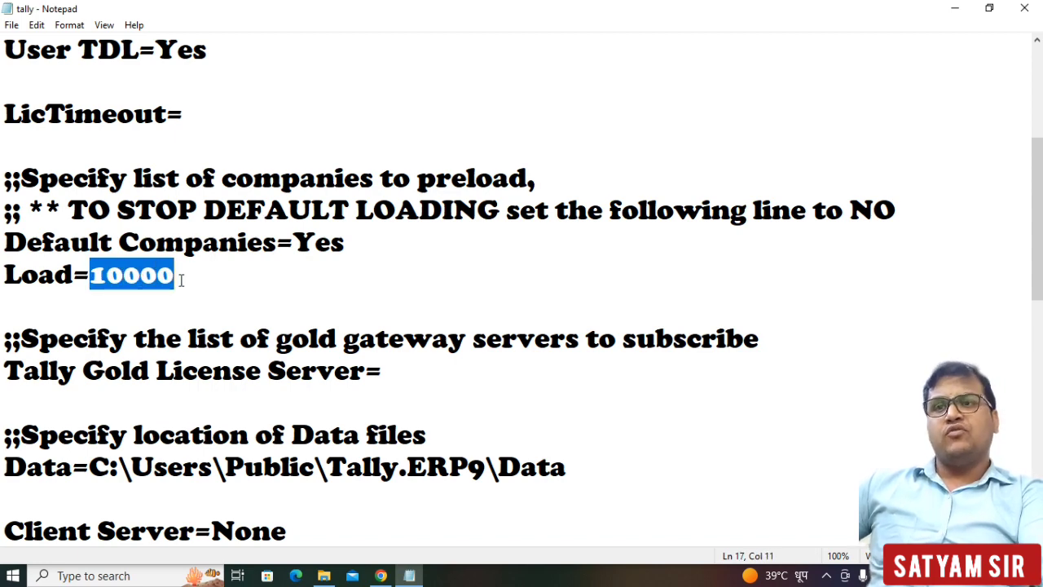
drag(313, 242, 349, 242)
click(267, 261)
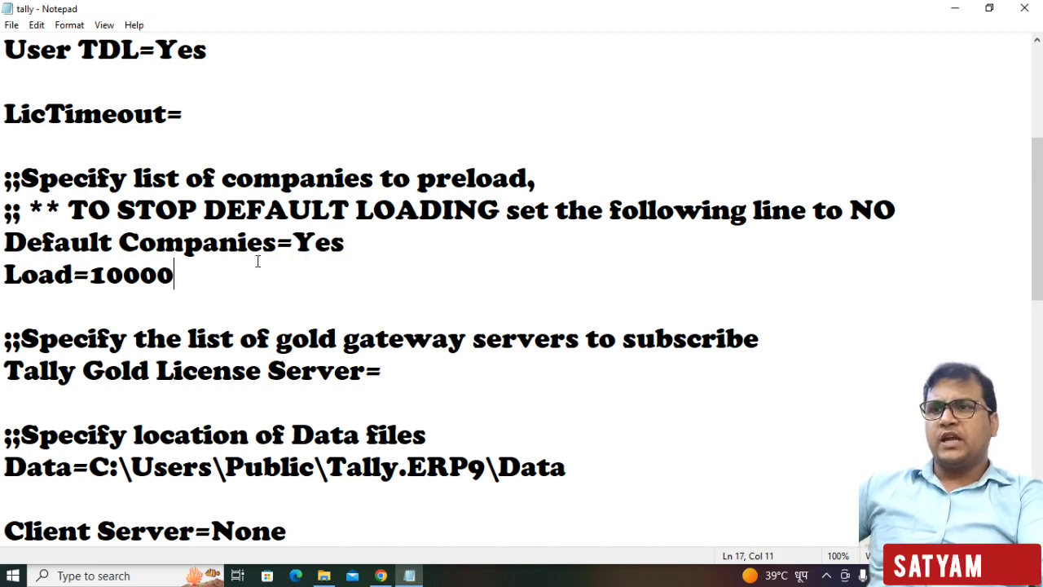
scroll(257, 260, down, 2)
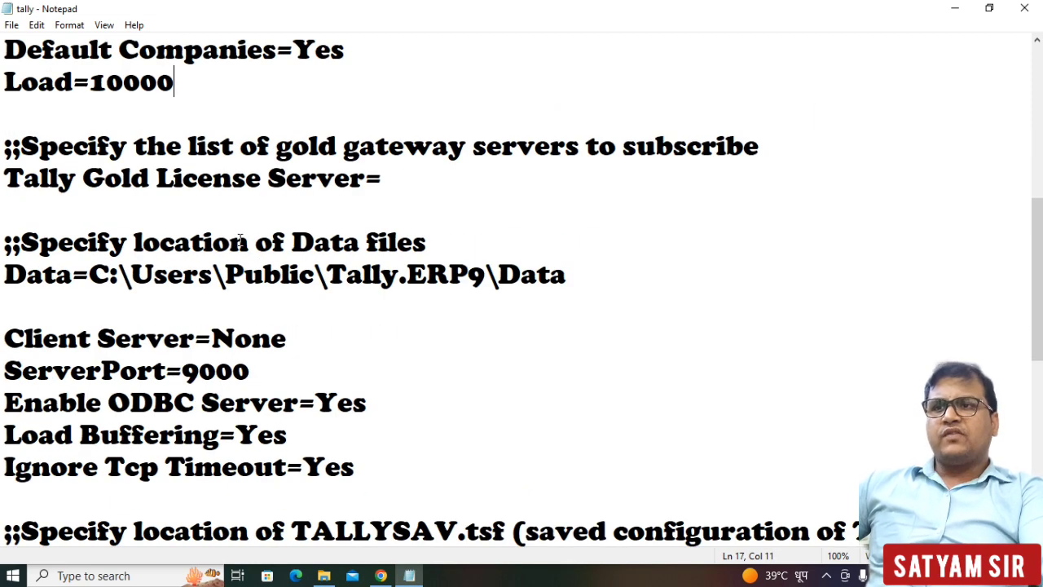
click(291, 275)
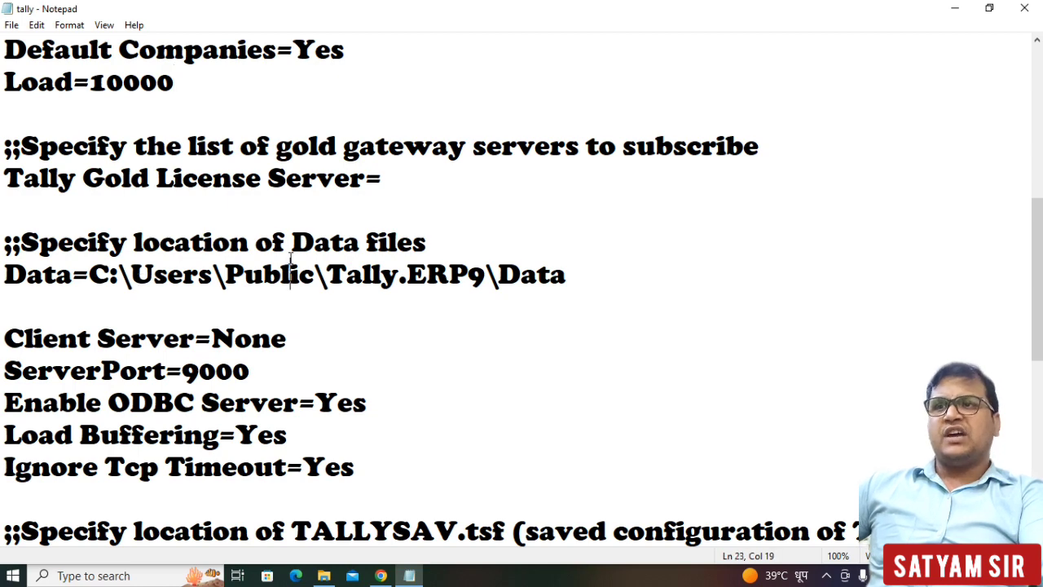
scroll(224, 217, down, 2)
drag(90, 82, 568, 72)
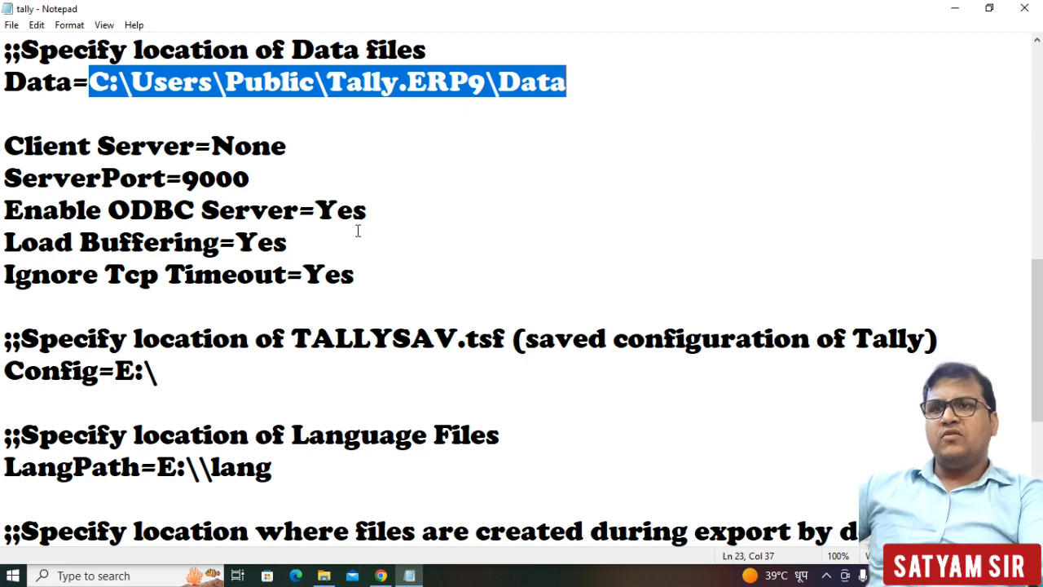
scroll(358, 233, down, 2)
scroll(351, 179, down, 1)
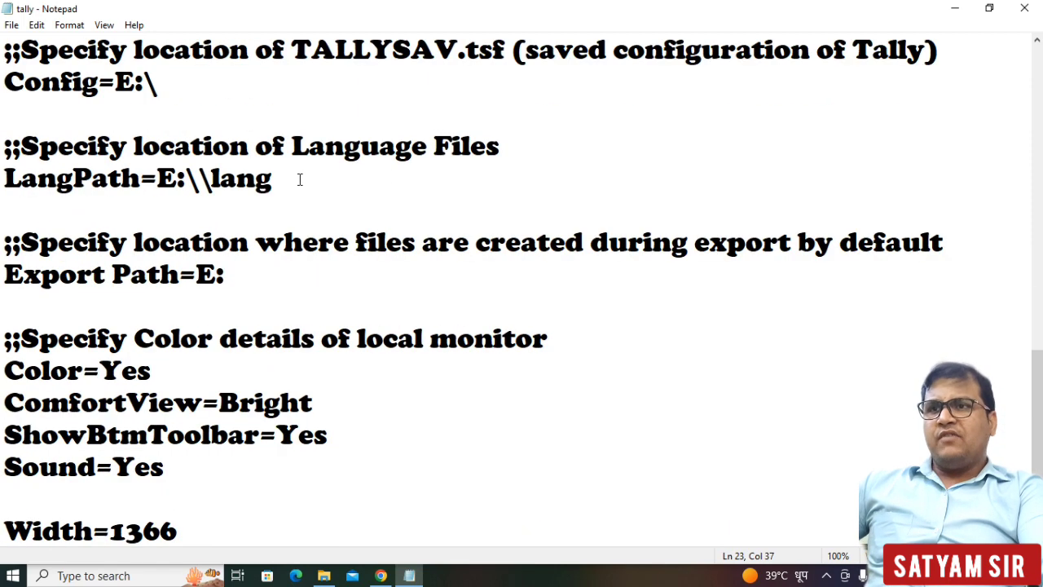
scroll(223, 183, down, 1)
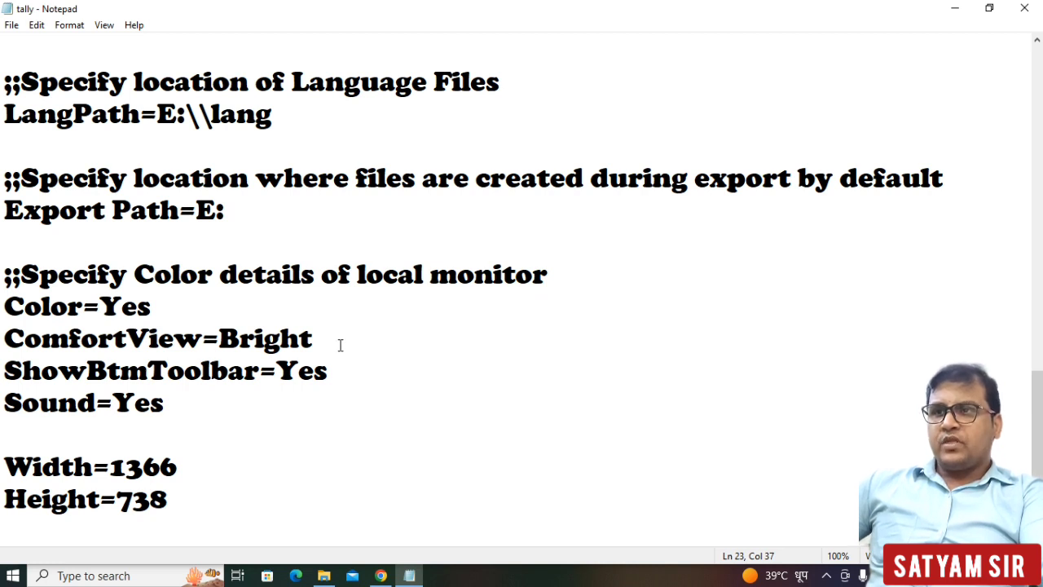
Step: Change Color=Yes to Color=no, save the tally file, and close Notepad
drag(101, 308, 152, 312)
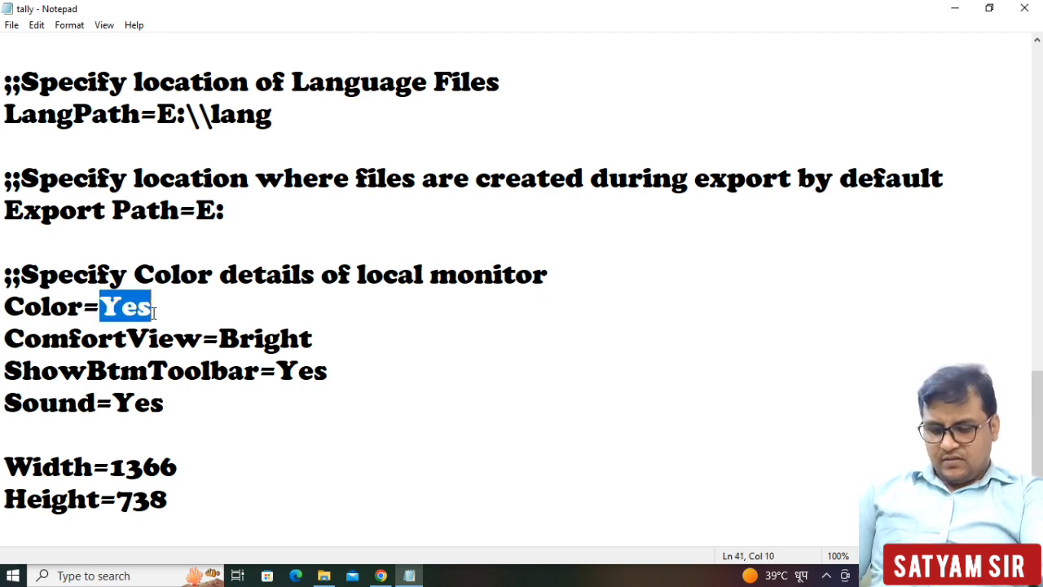
key(BackSpace)
text(no)
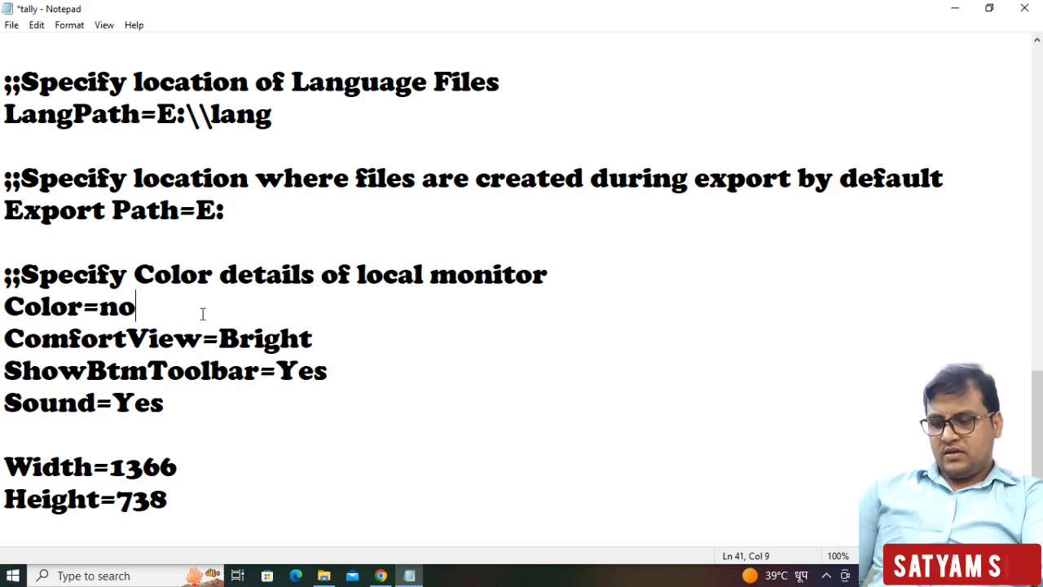
key(ctrl+s)
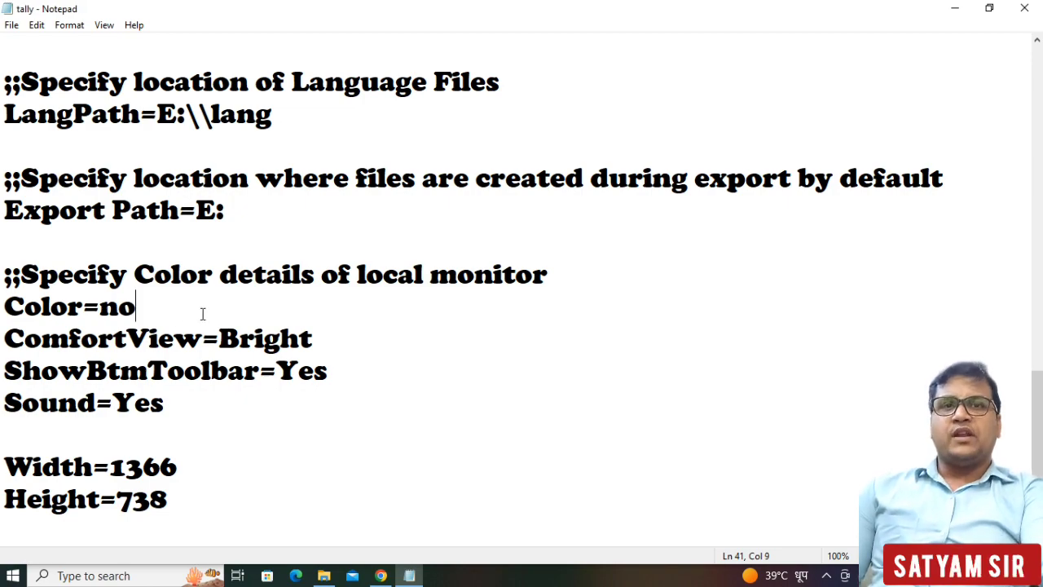
click(1025, 8)
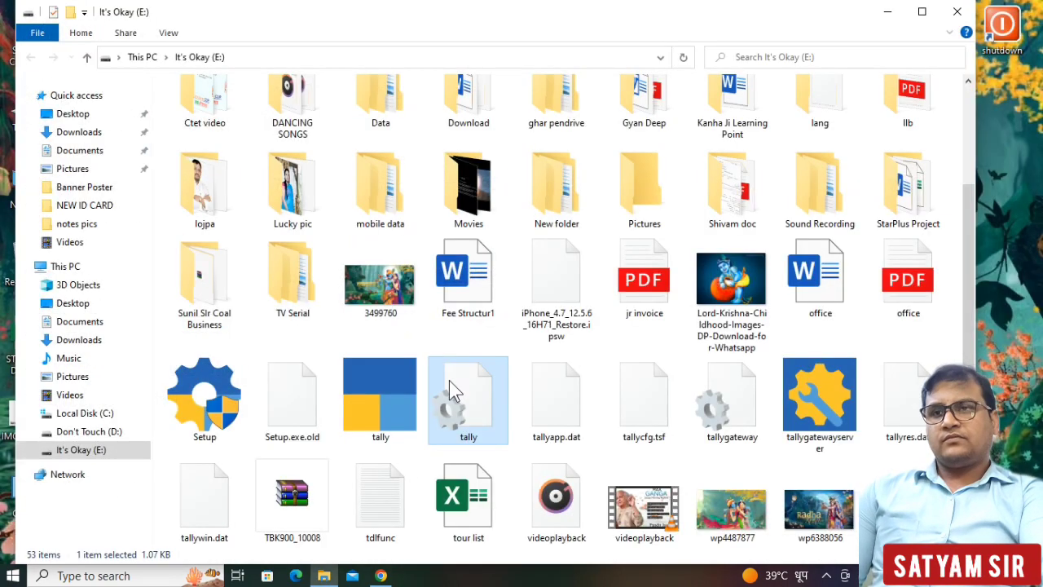
Step: Reopen the tally file and verify it now reads Color=no
double_click(449, 379)
scroll(409, 241, down, 10)
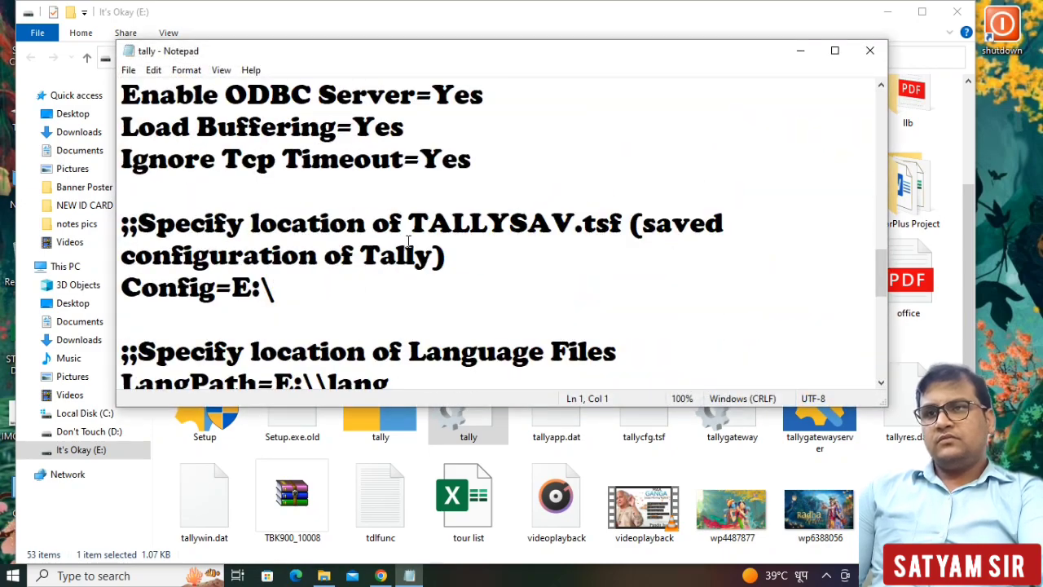
scroll(409, 241, down, 5)
scroll(410, 241, down, 1)
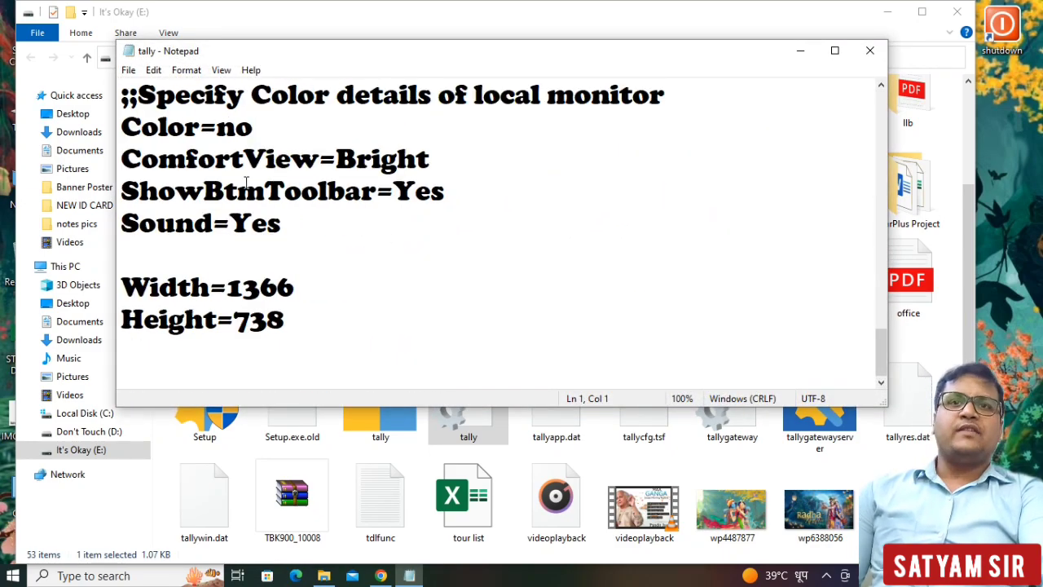
Step: Close Notepad, minimize File Explorer, and launch TallyPrime from the desktop
click(870, 50)
click(887, 11)
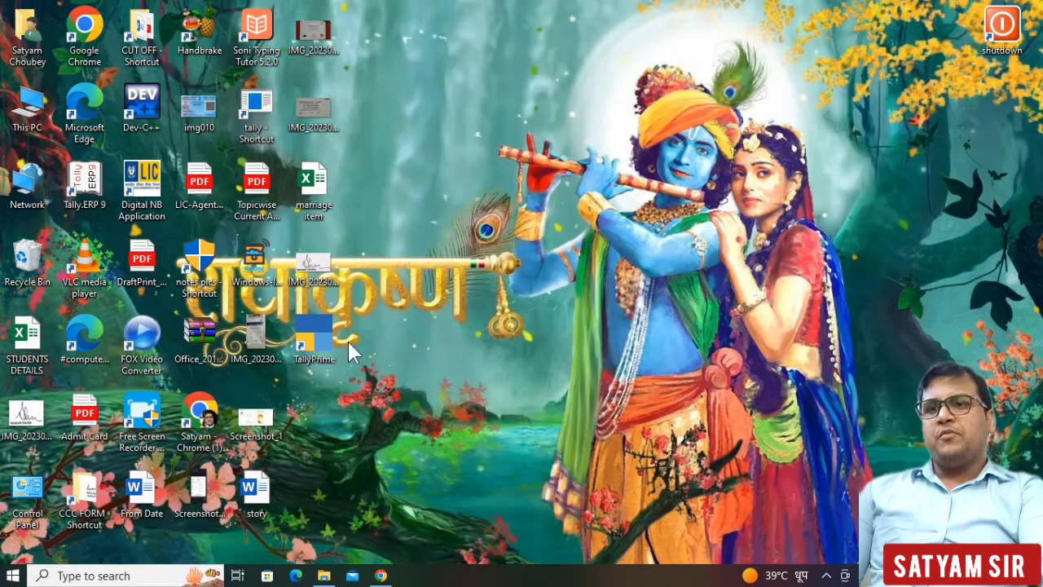
double_click(310, 340)
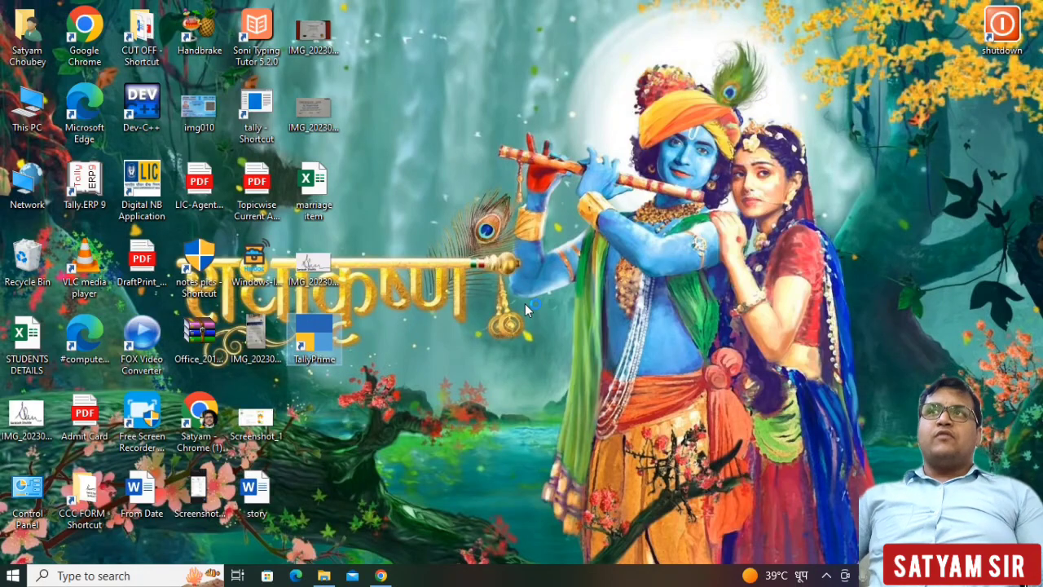
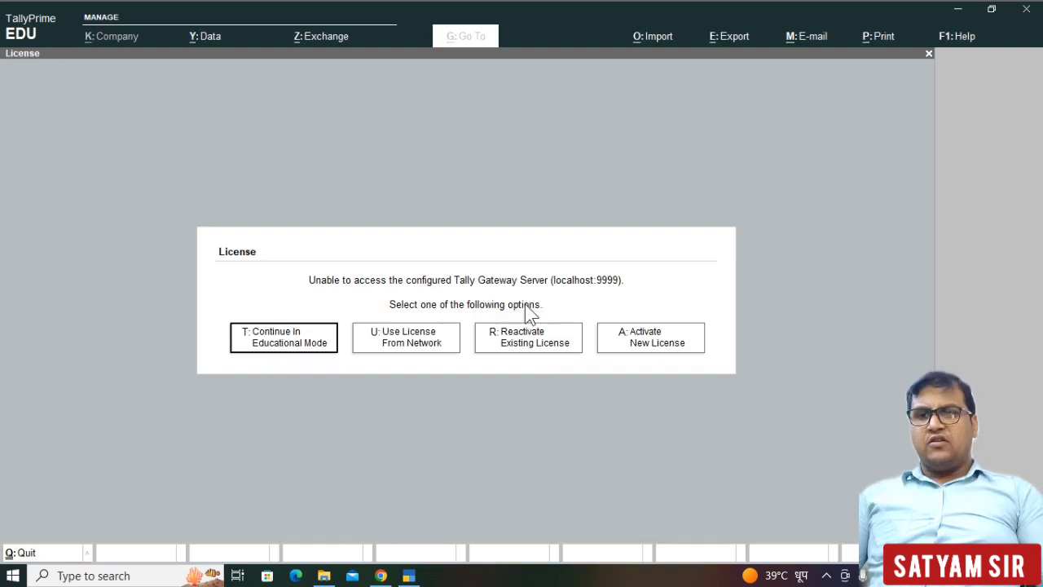
Step: Continue in Educational Mode, skip migration, and open Tally Prime Demo from Select Company
click(310, 338)
key(Return)
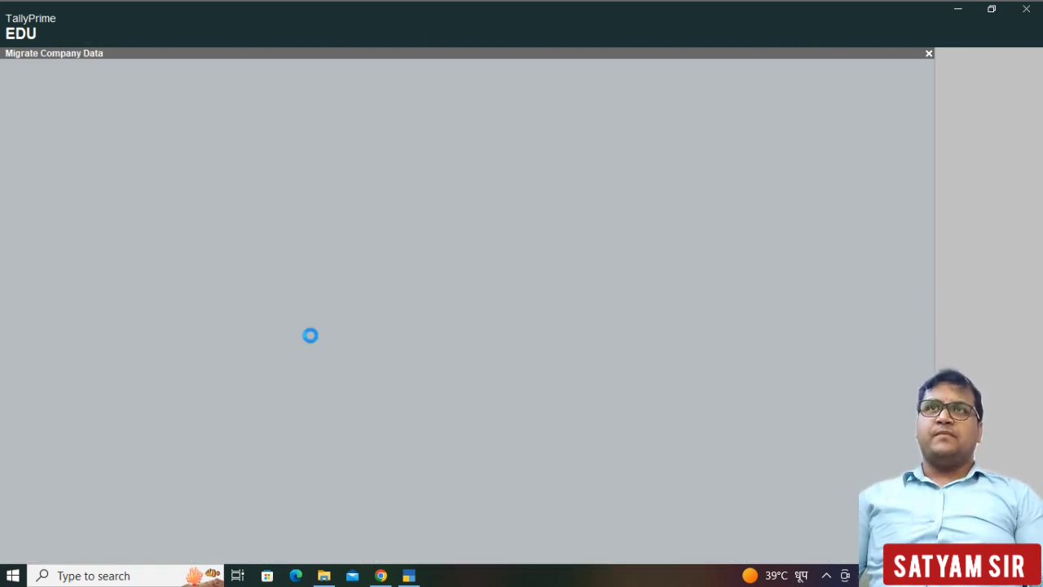
key(Escape)
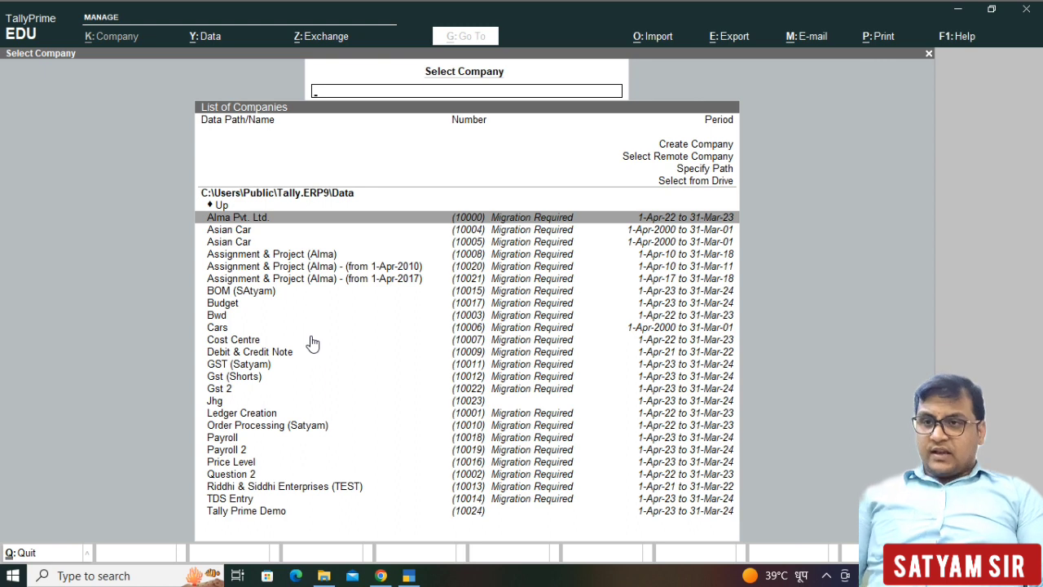
text(t)
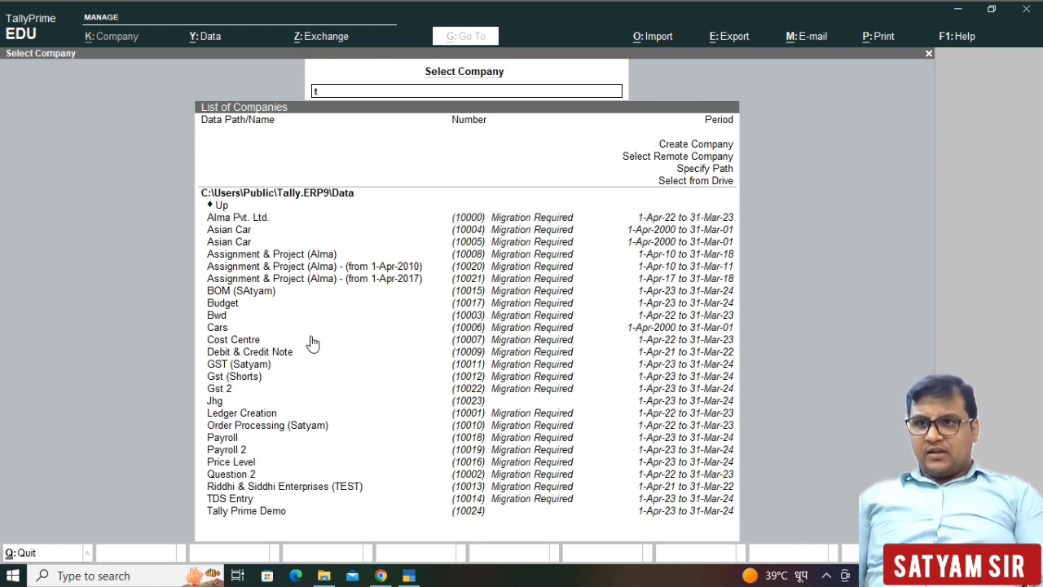
key(Down)
key(Up)
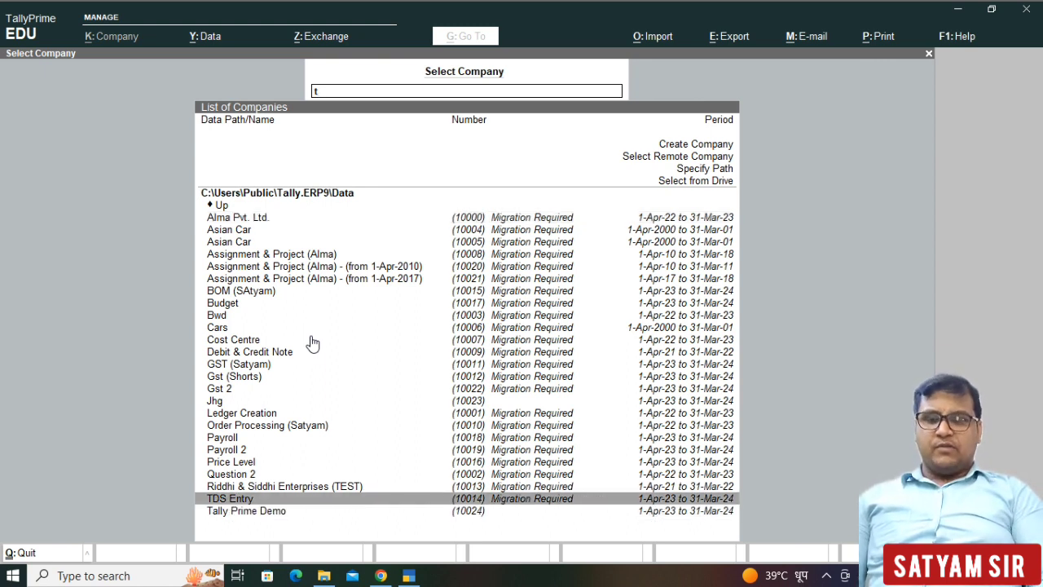
key(Down)
key(Return)
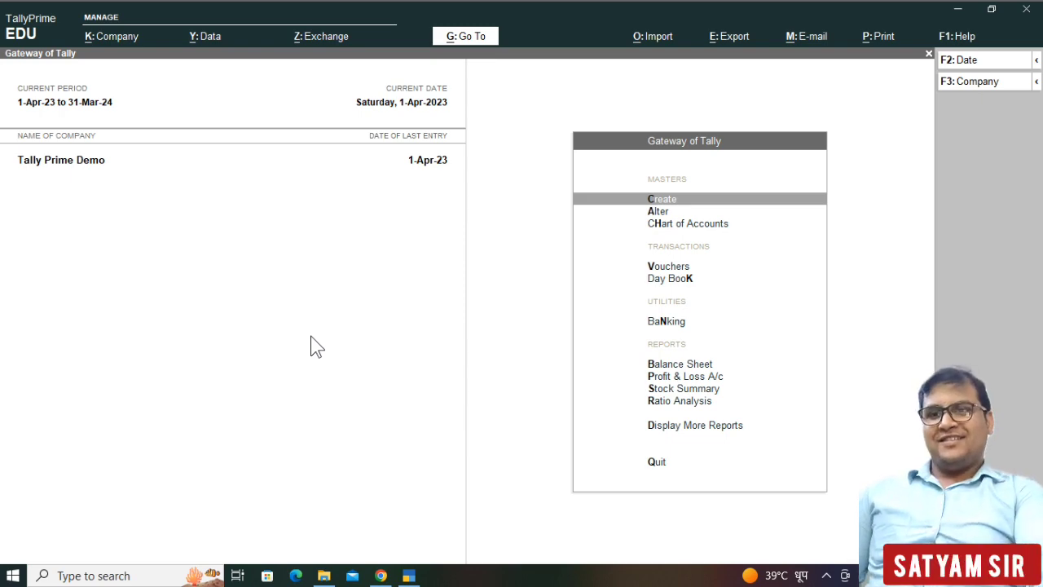
Step: Open tally.ini in Notepad from File Explorer and scroll down to the display settings
click(325, 575)
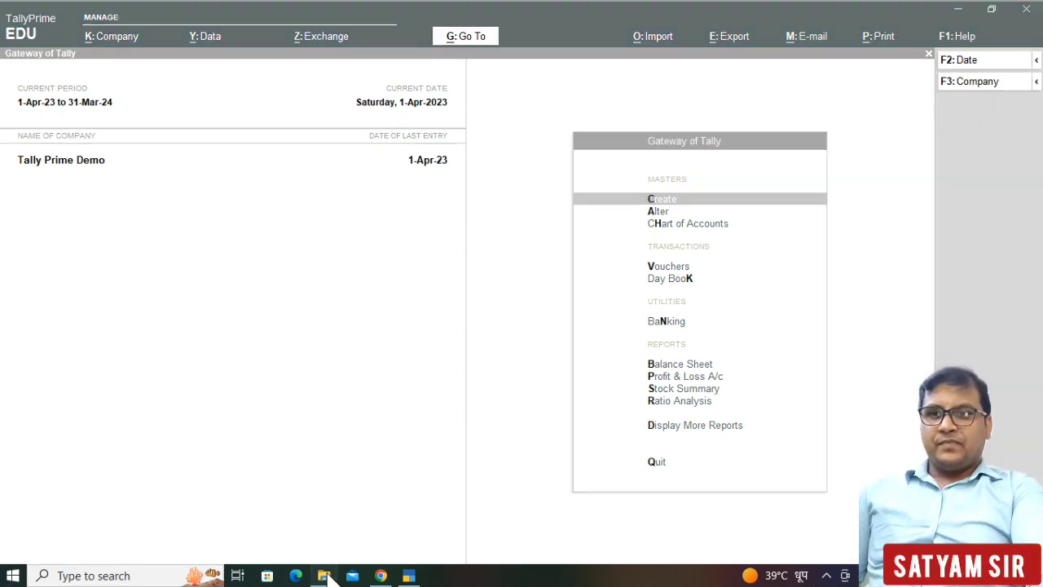
double_click(463, 399)
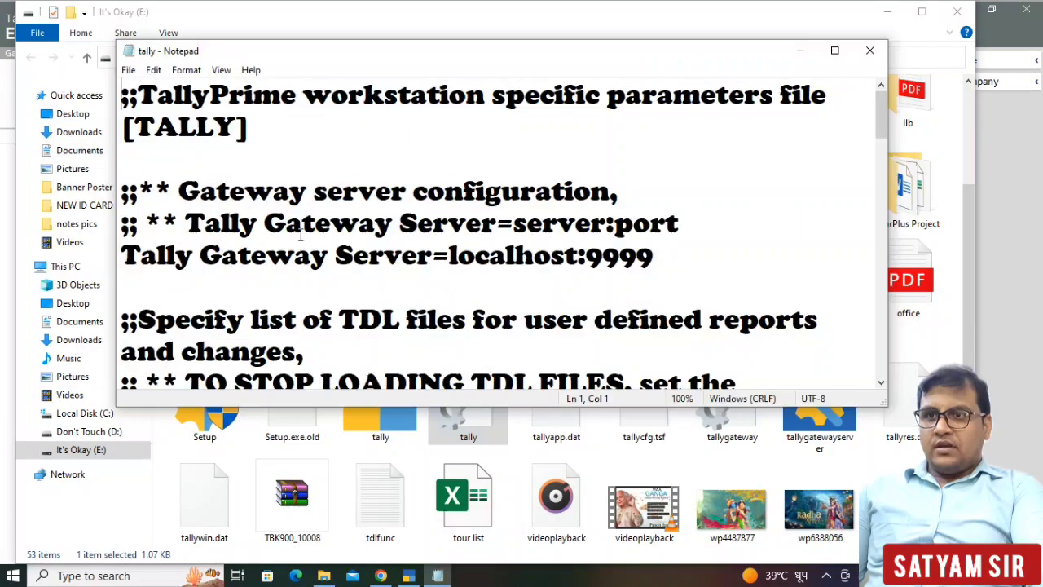
scroll(369, 304, down, 9)
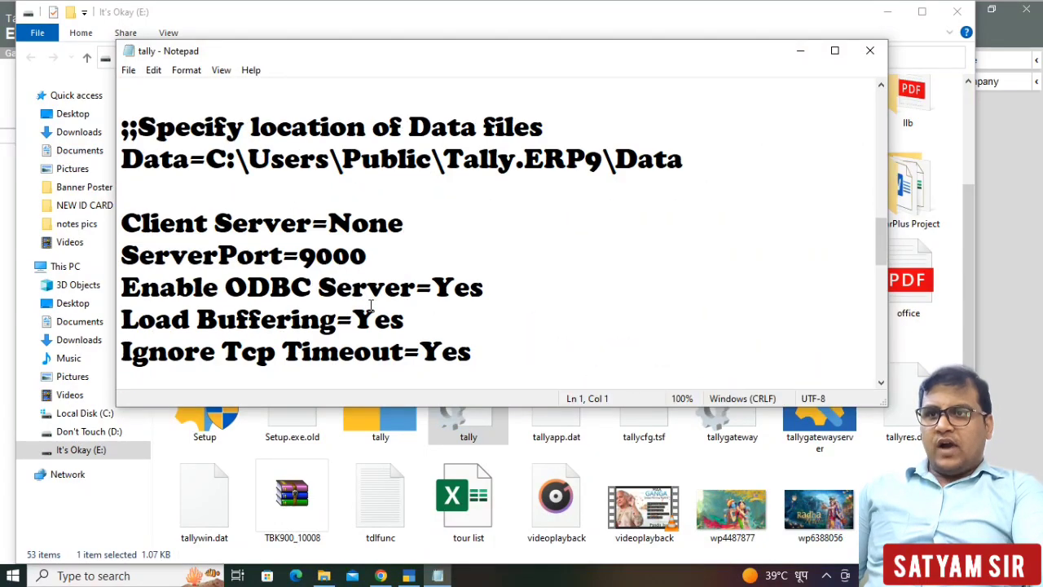
scroll(371, 304, down, 3)
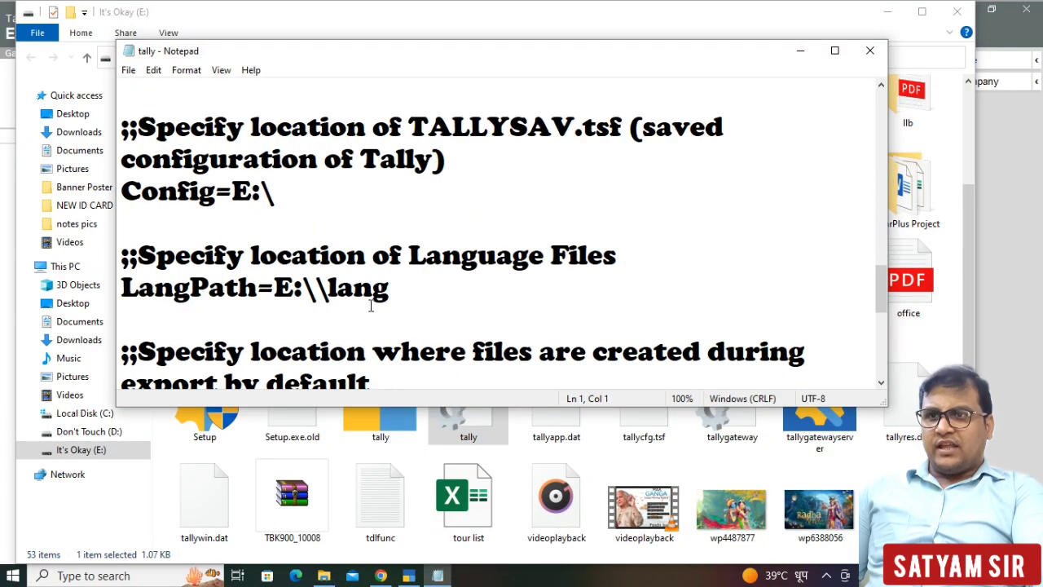
scroll(371, 305, down, 3)
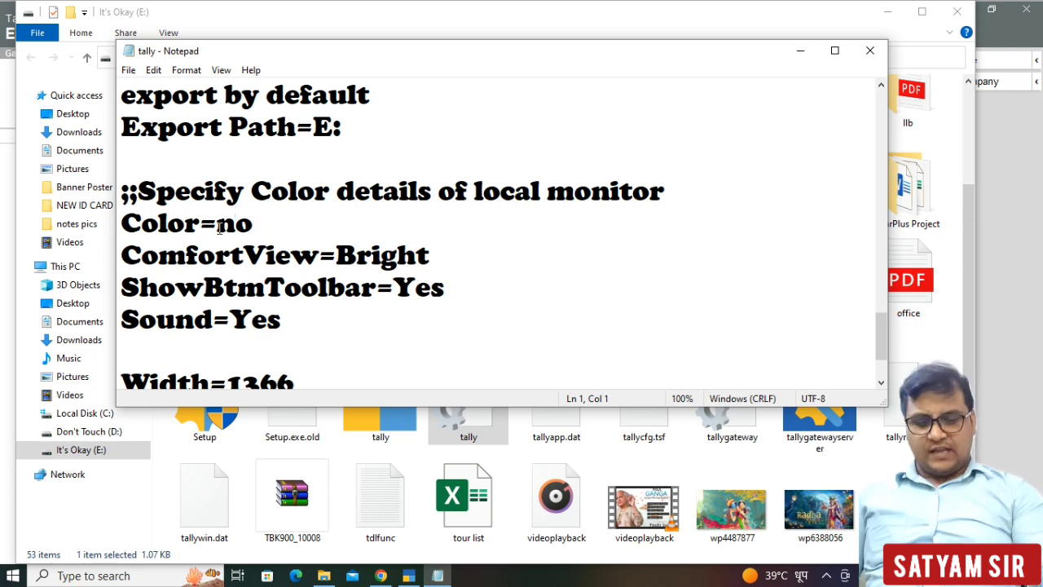
Step: Change Color from no to yes and ComfortView from Bright to Dark
click(218, 227)
key(Delete)
key(Delete)
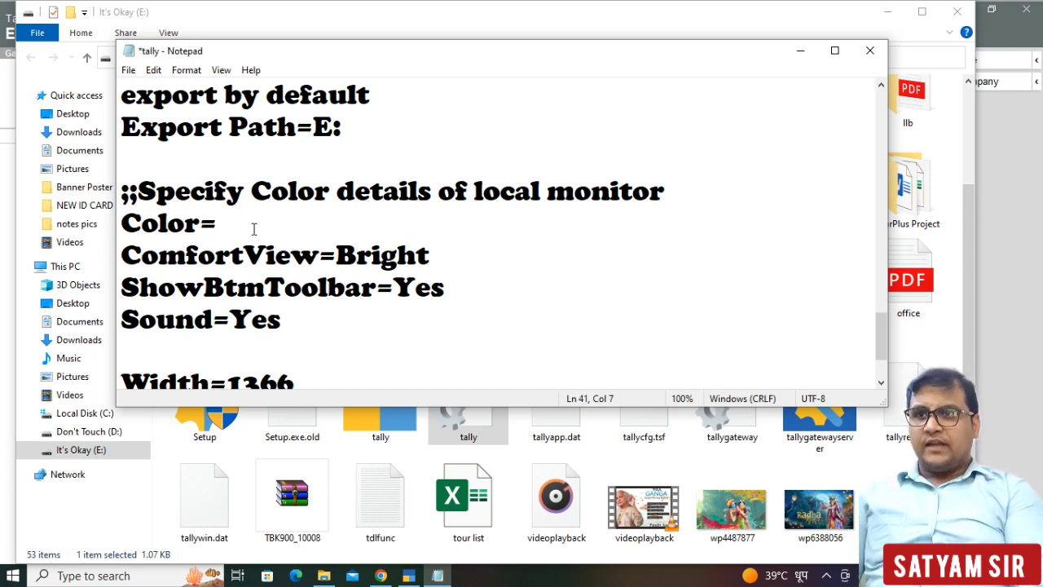
text(yes)
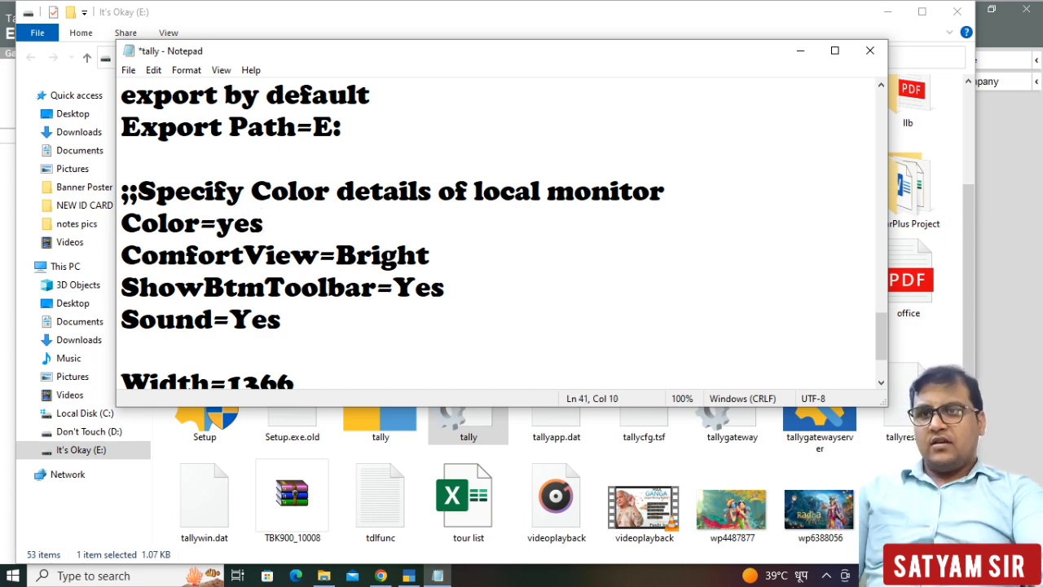
click(426, 258)
key(BackSpace)
key(BackSpace)
key(BackSpace)
key(BackSpace)
key(BackSpace)
key(BackSpace)
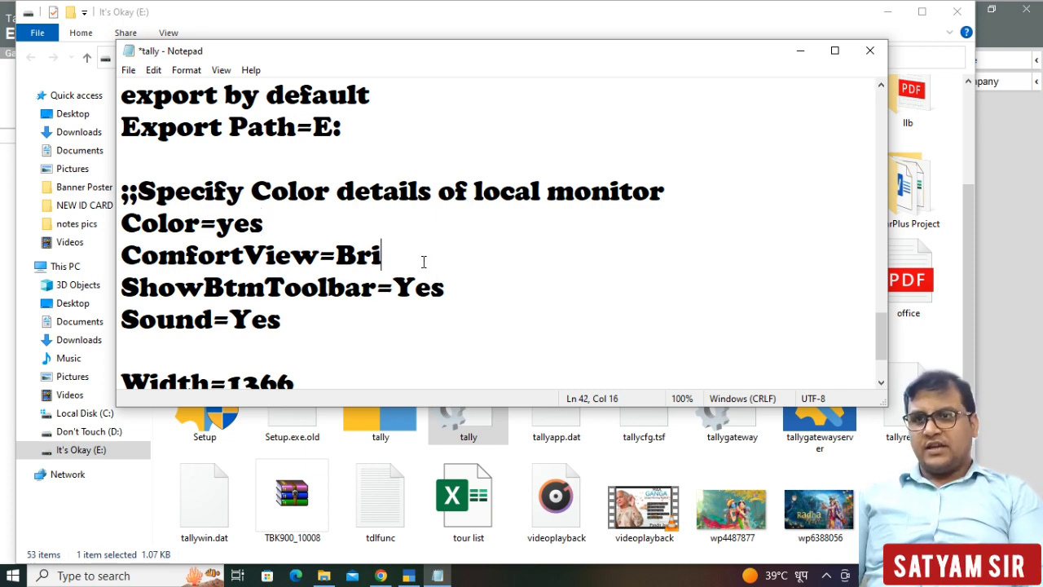
text(Dar)
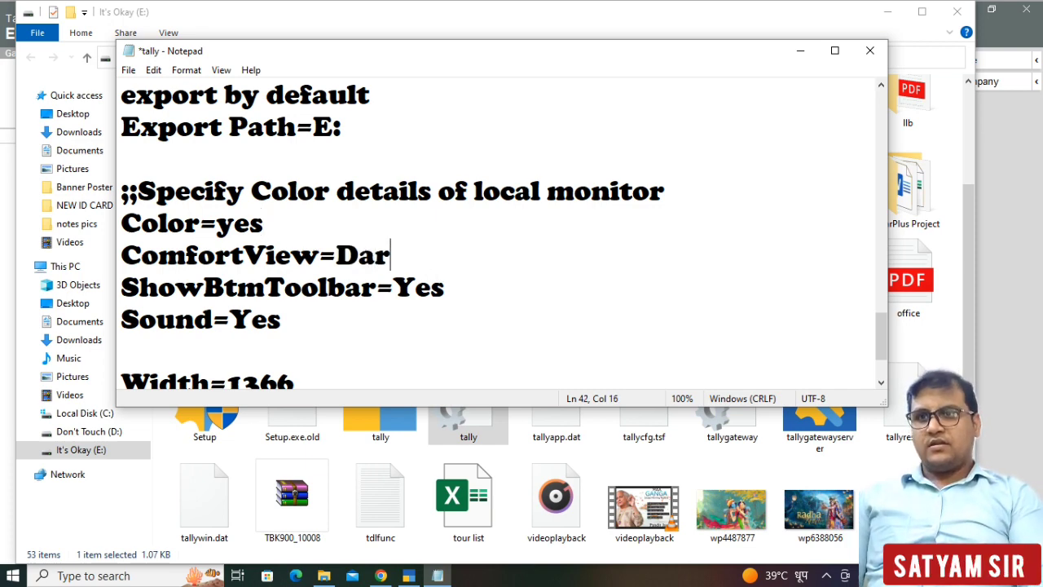
text(k)
Step: Save tally.ini, close Notepad, and bring TallyPrime back to the front
key(ctrl+s)
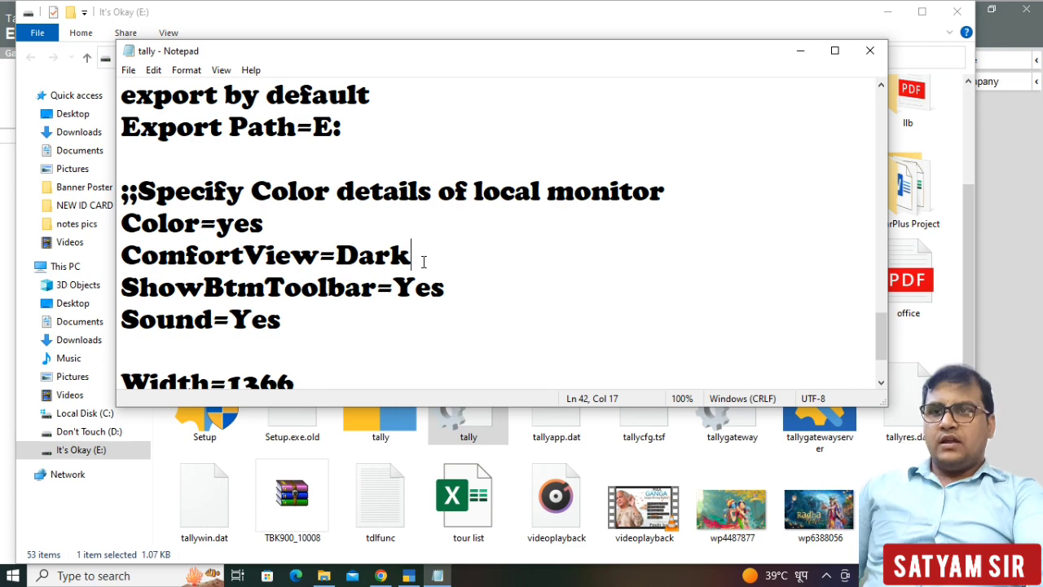
scroll(392, 249, down, 1)
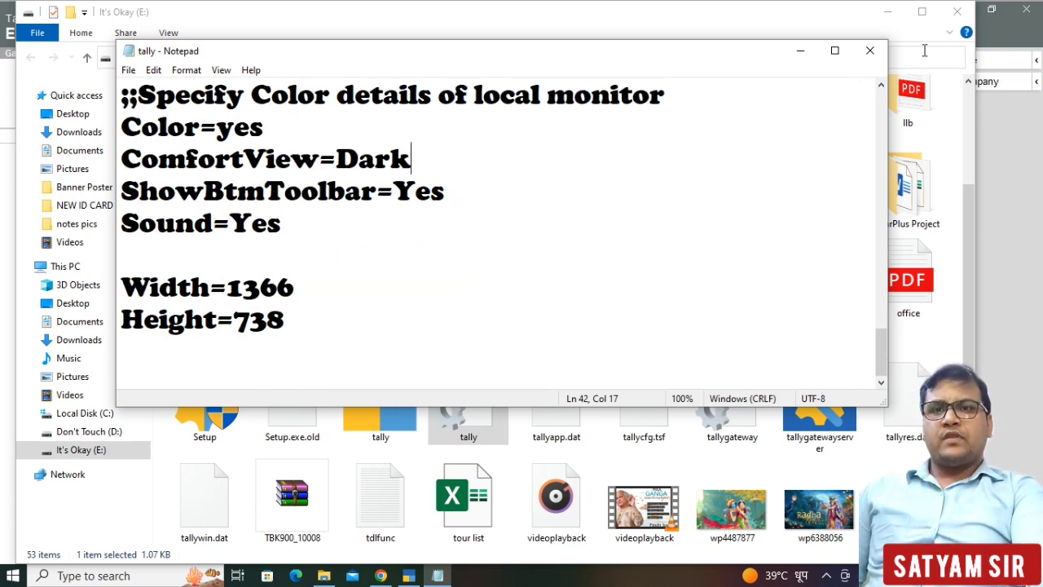
click(870, 50)
click(1023, 143)
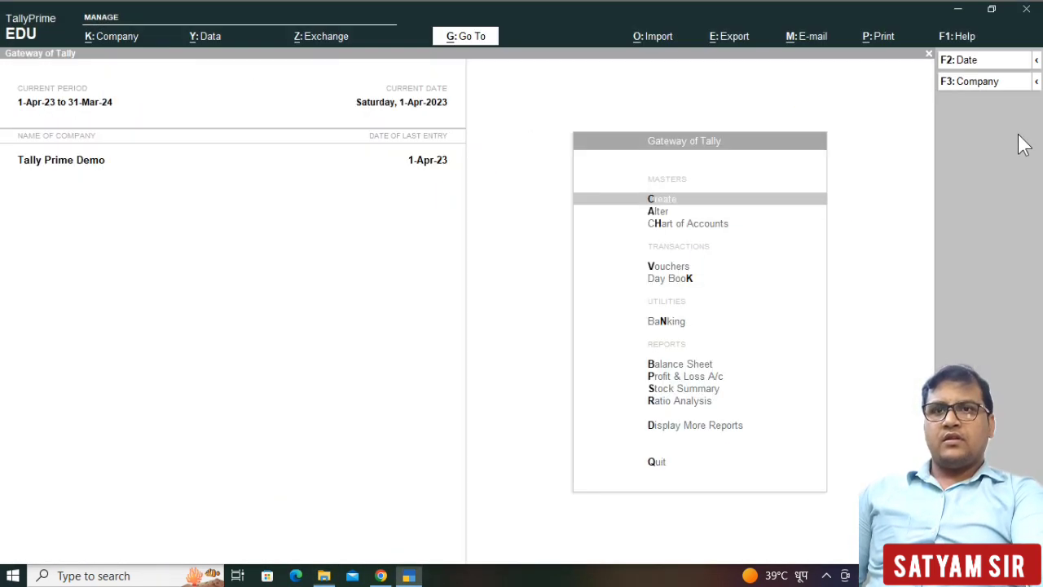
Step: Quit TallyPrime, refresh the desktop, and launch TallyPrime again from its icon
click(1027, 10)
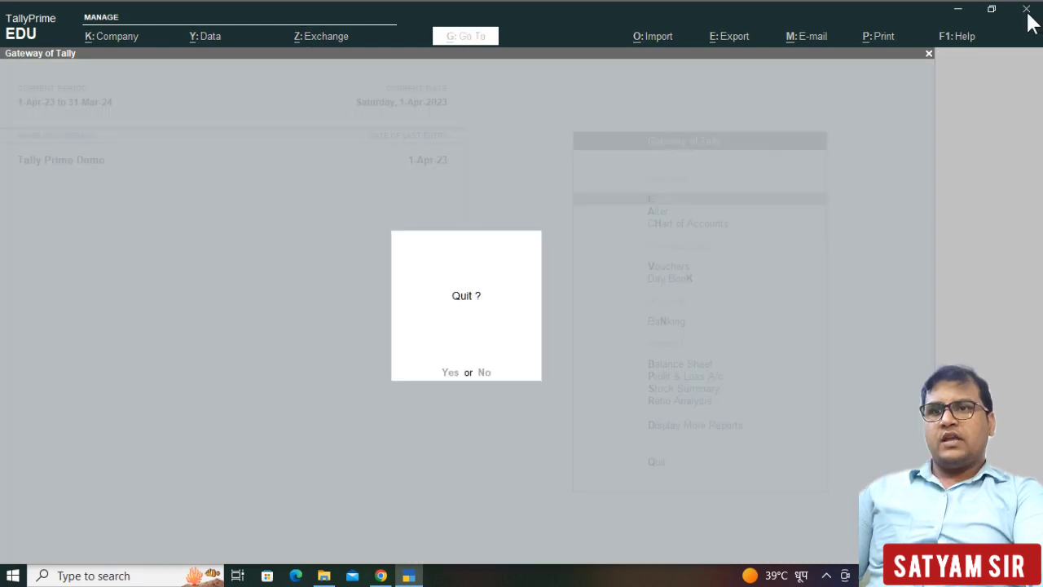
key(Return)
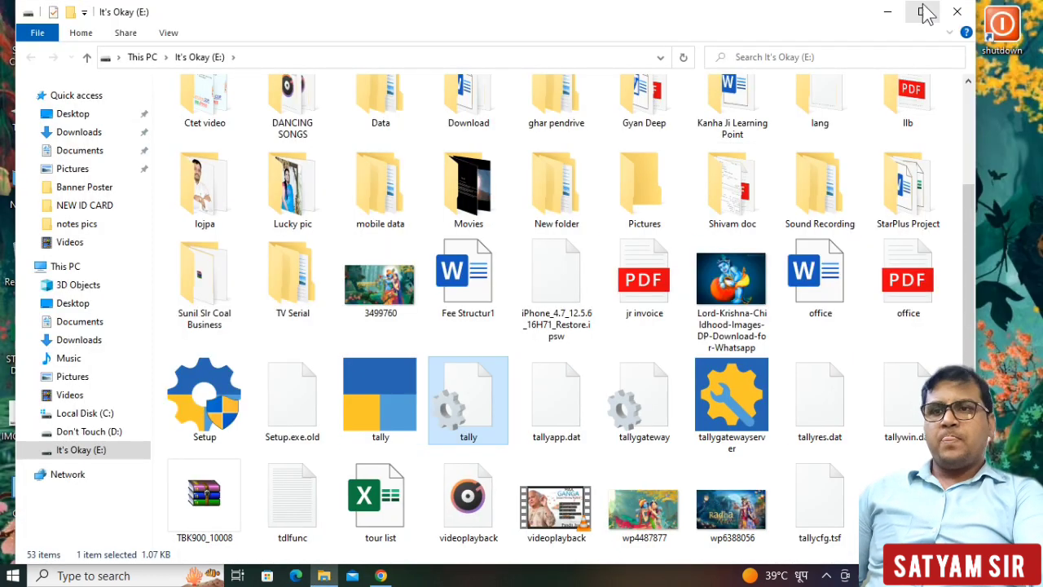
click(886, 12)
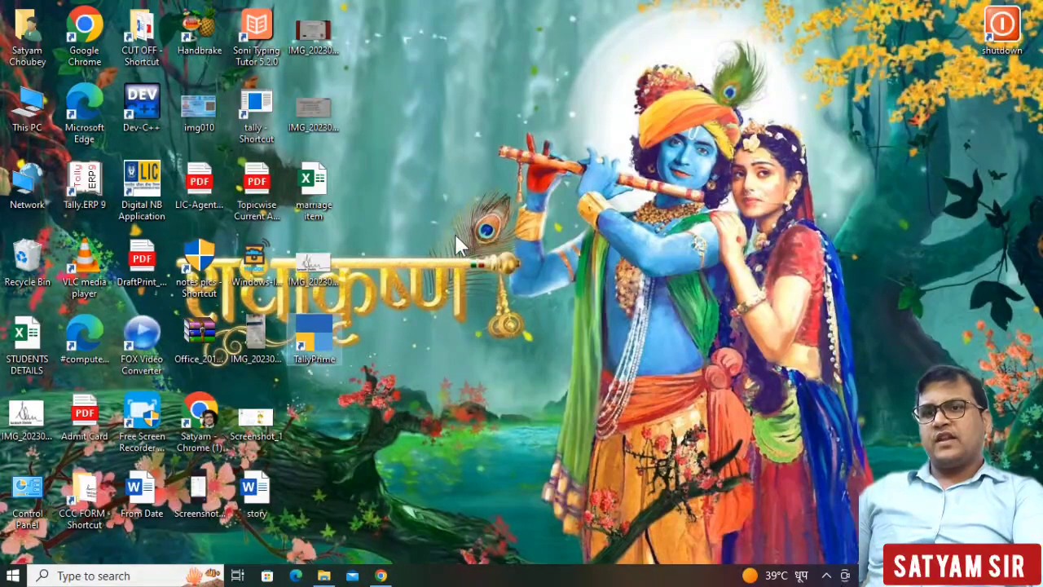
right_click(455, 234)
click(548, 275)
double_click(308, 346)
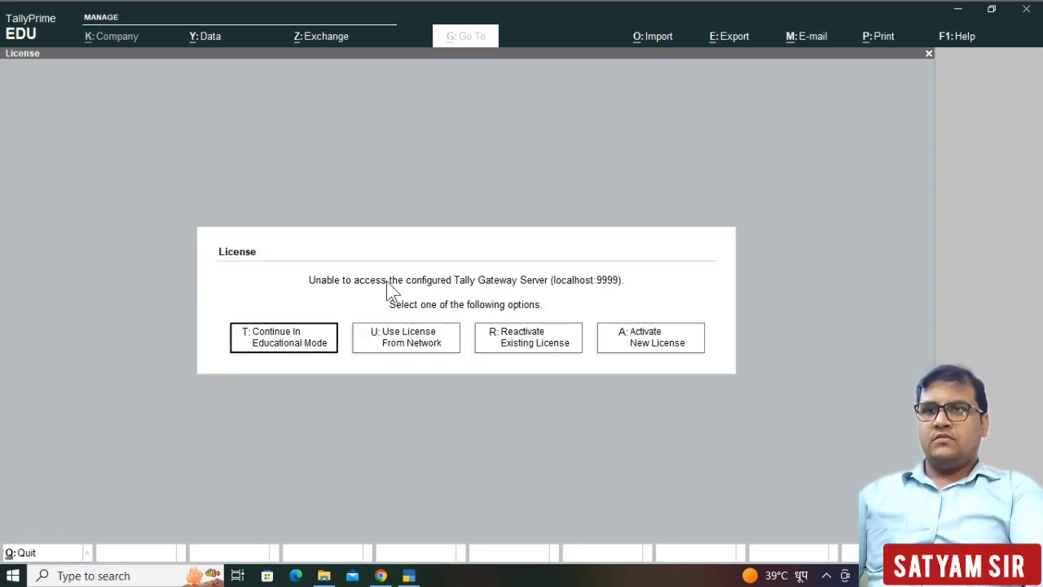
Step: Continue in Educational Mode past migration, declining the quit prompts to stay at company selection
click(295, 342)
click(381, 374)
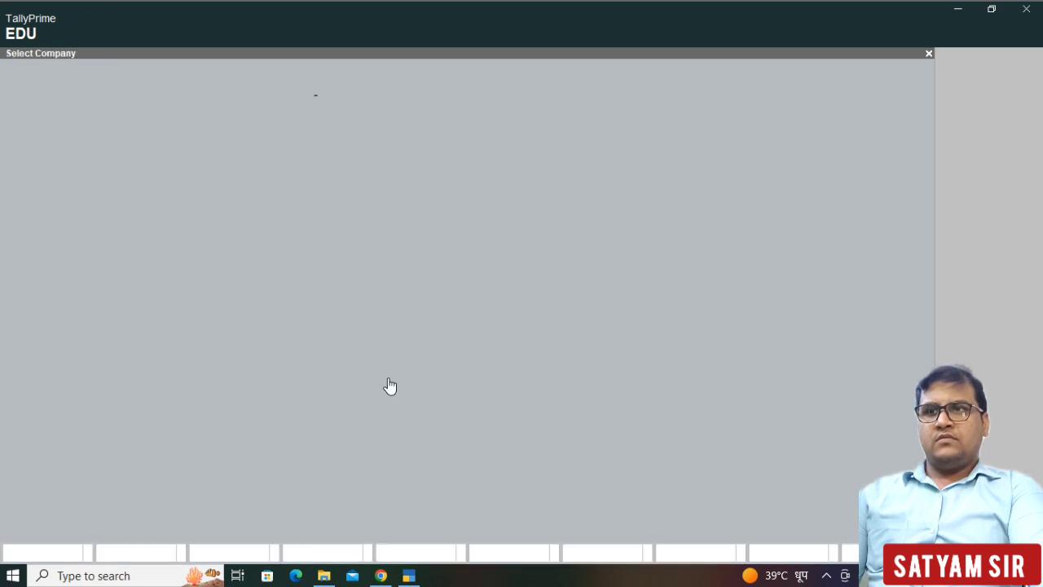
key(Escape)
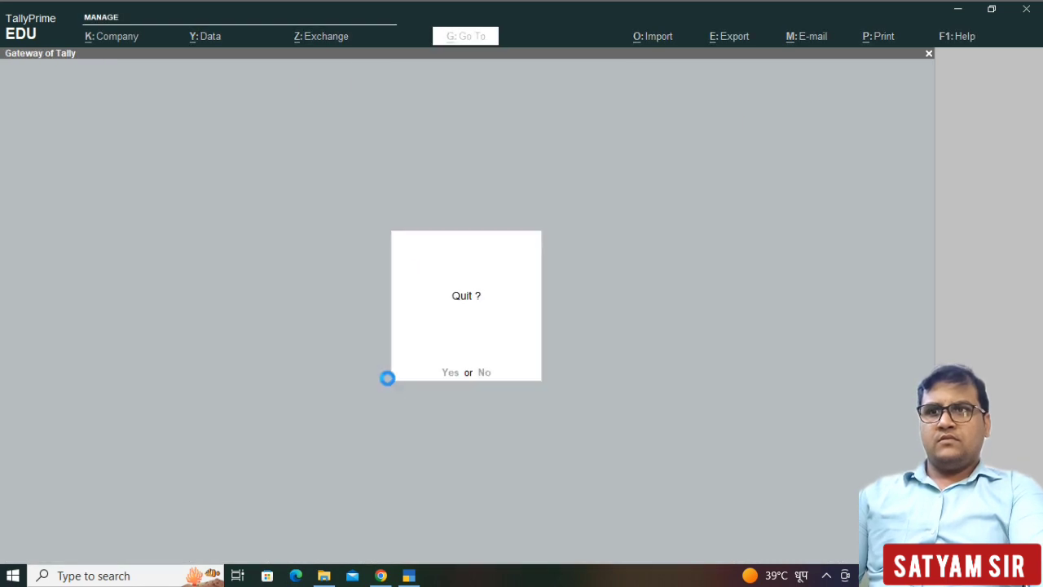
key(Escape)
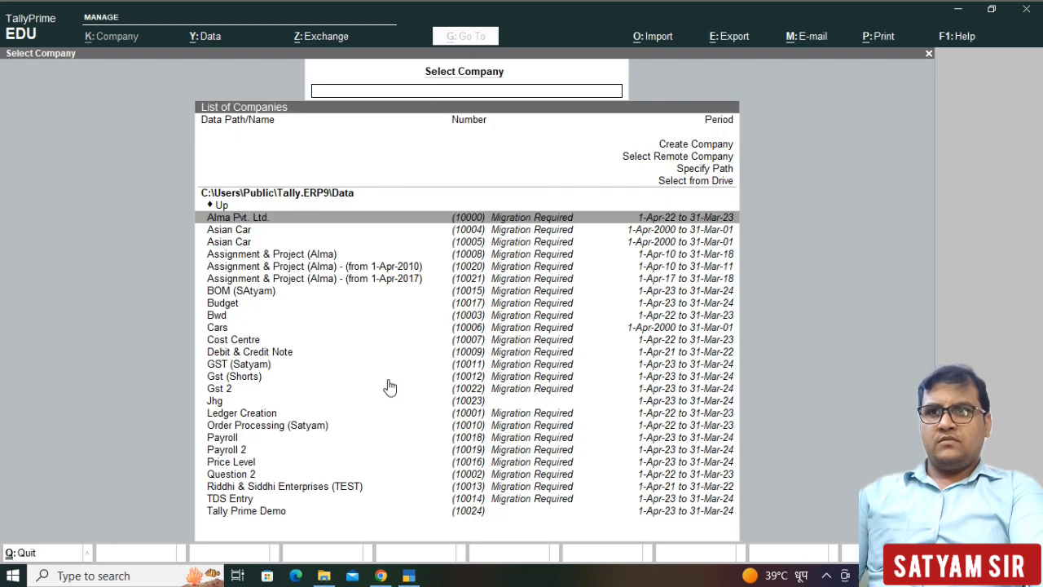
key(Escape)
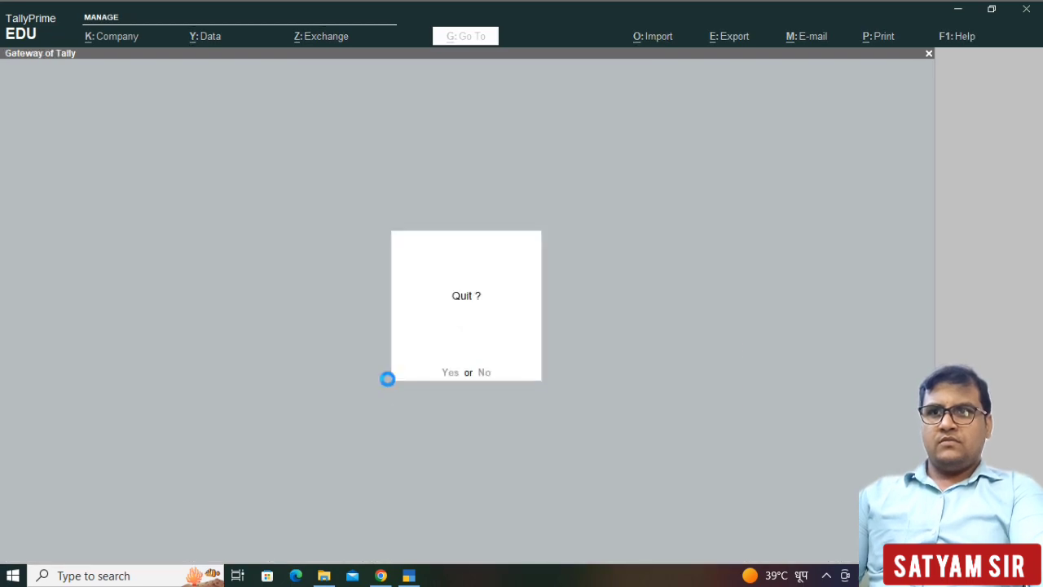
key(Escape)
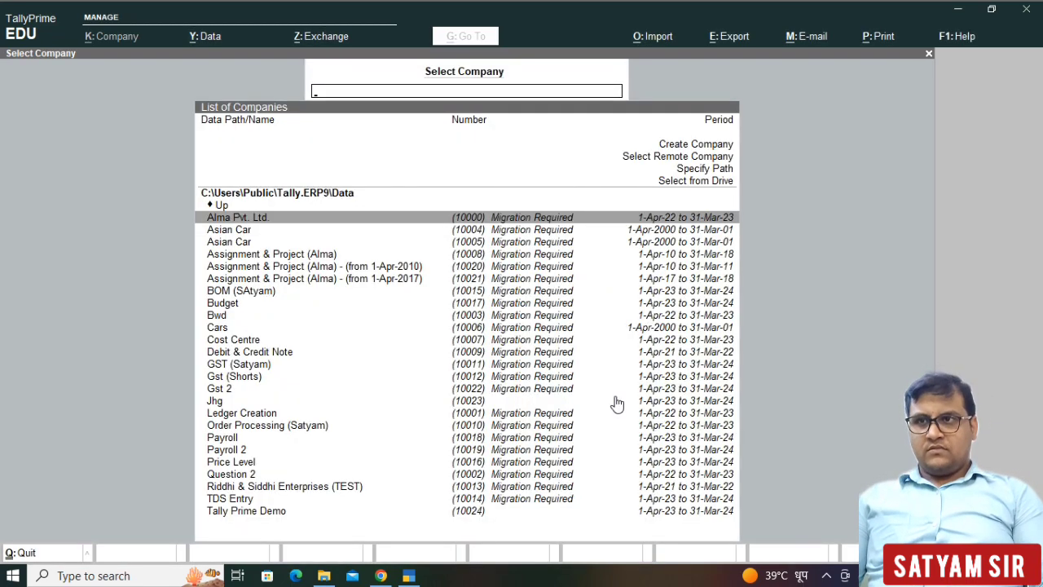
Step: Open the Tally Prime Demo company, then quit TallyPrime to the desktop
key(Up)
key(Up)
key(Up)
key(Up)
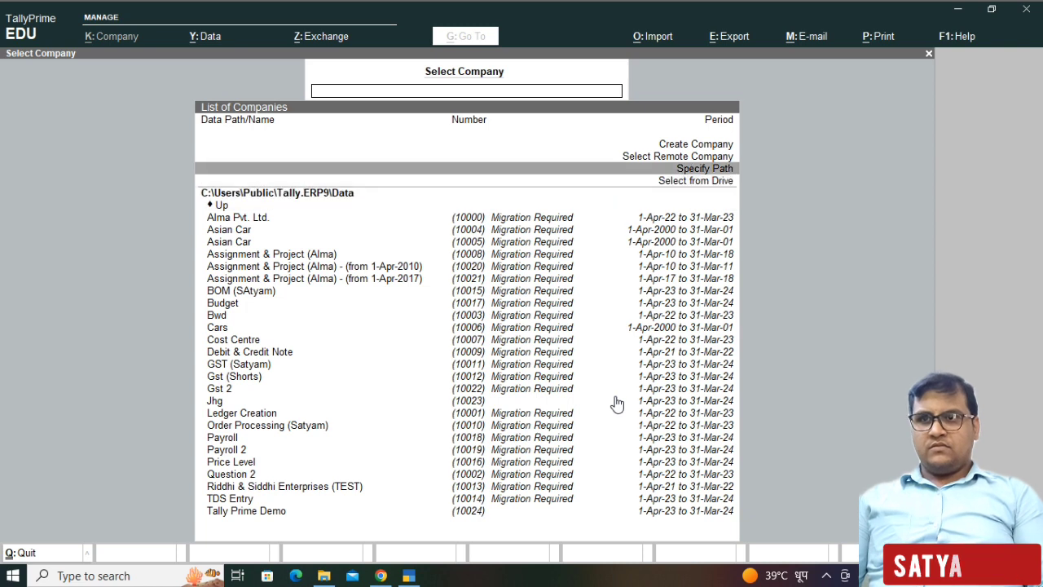
key(Down)
key(Down)
key(Down)
key(Down)
key(Down)
key(Down)
key(Down)
key(Down)
key(Down)
key(Down)
key(Down)
key(Down)
key(Down)
key(Down)
key(Down)
key(Down)
key(Down)
key(Down)
key(Down)
key(Down)
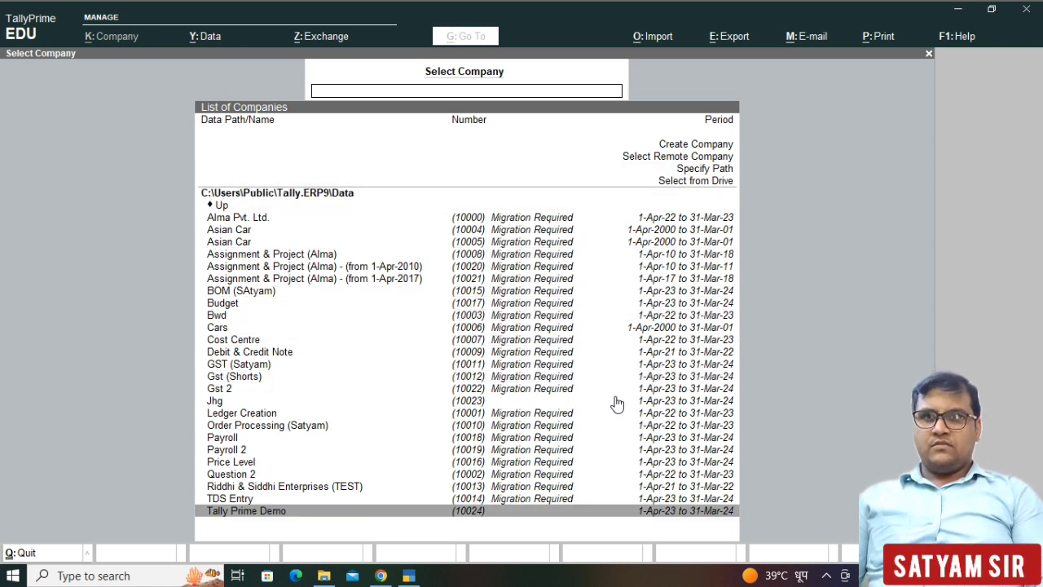
key(Return)
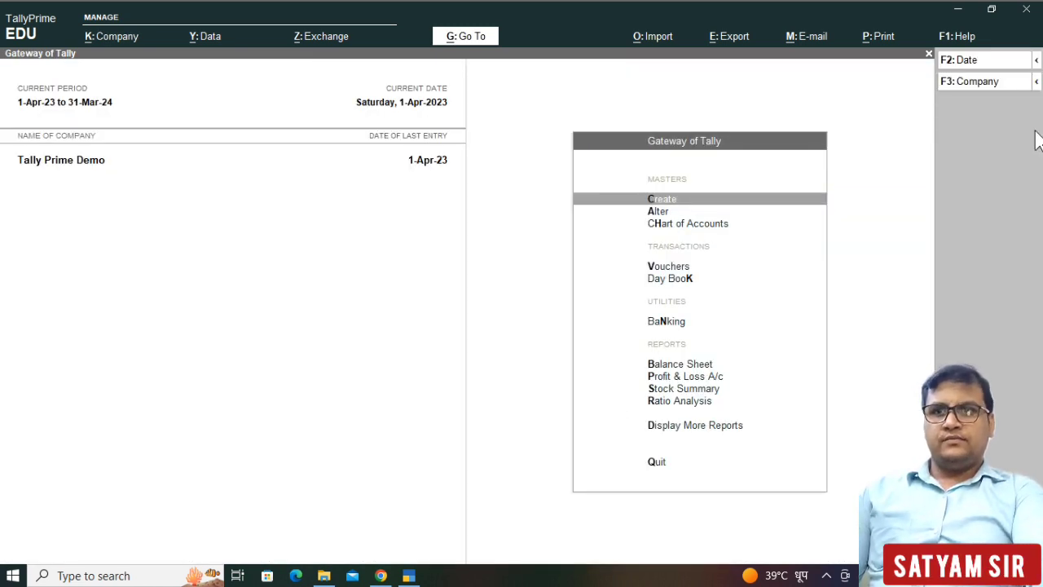
key(Escape)
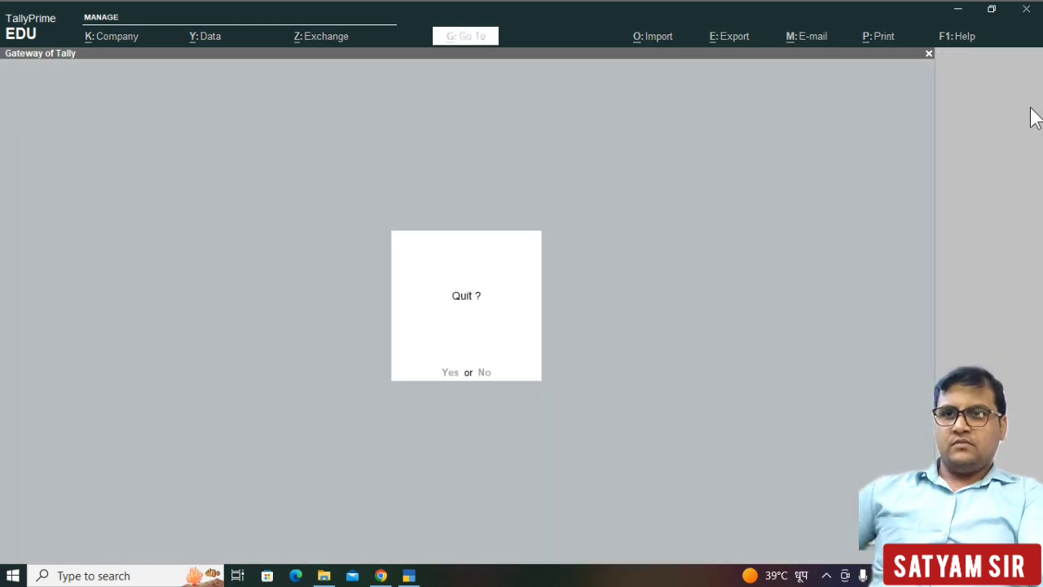
key(Return)
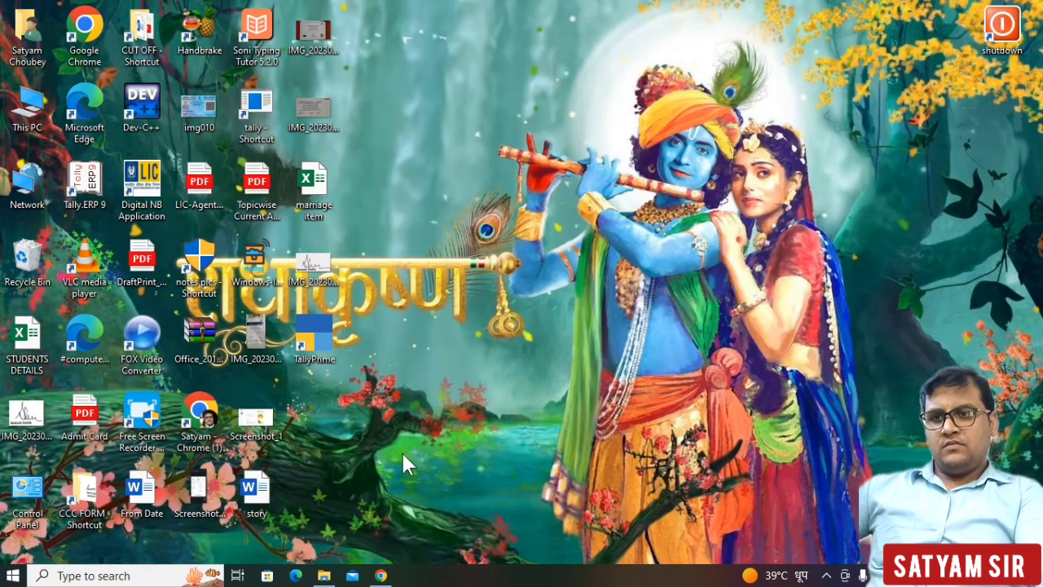
Step: Open tally.ini from the E: drive folder in Notepad and scroll to the settings
click(323, 575)
double_click(470, 368)
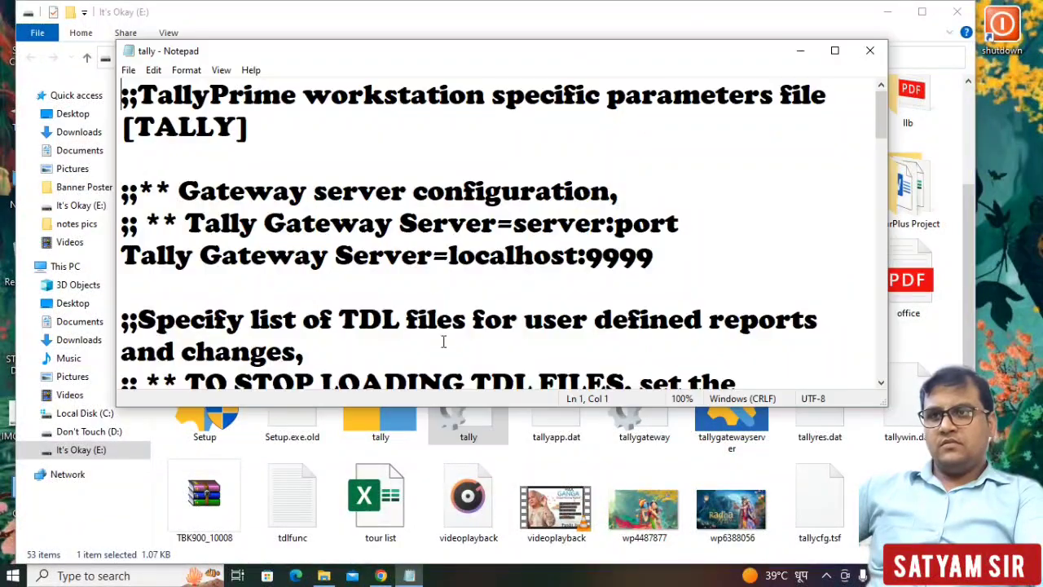
scroll(414, 260, down, 2)
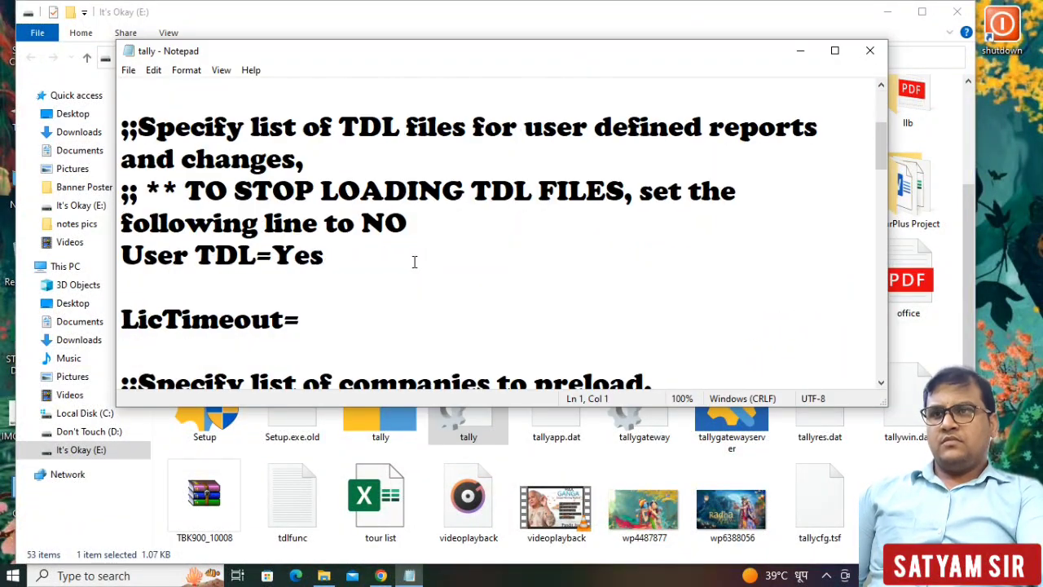
scroll(280, 256, down, 3)
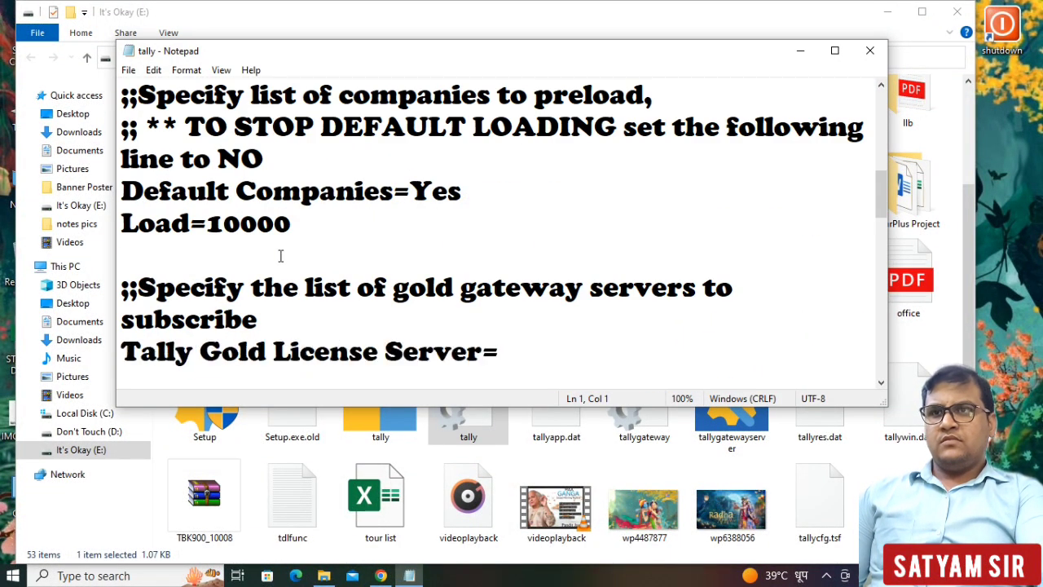
scroll(262, 240, down, 3)
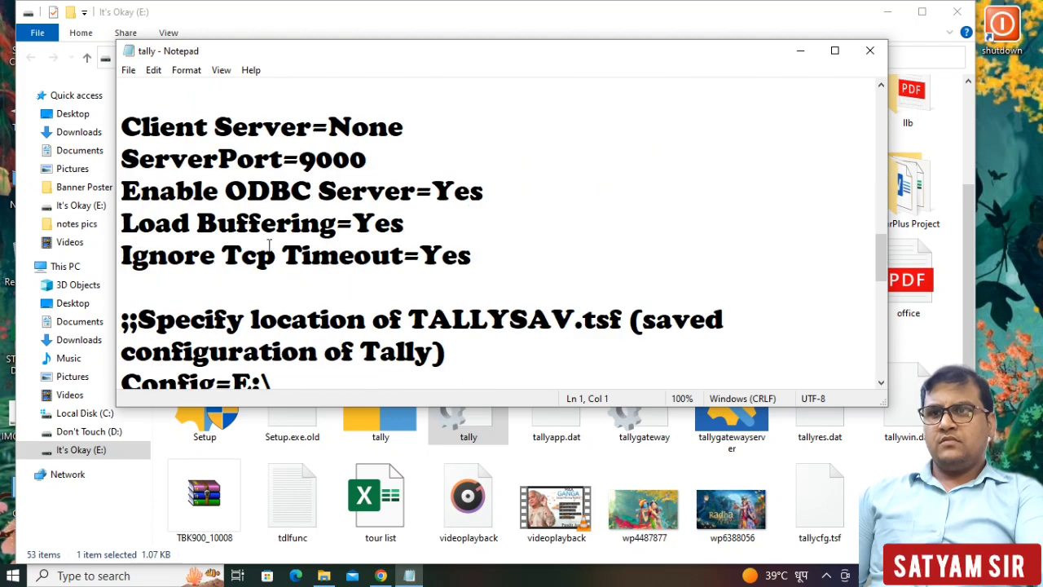
scroll(276, 250, down, 4)
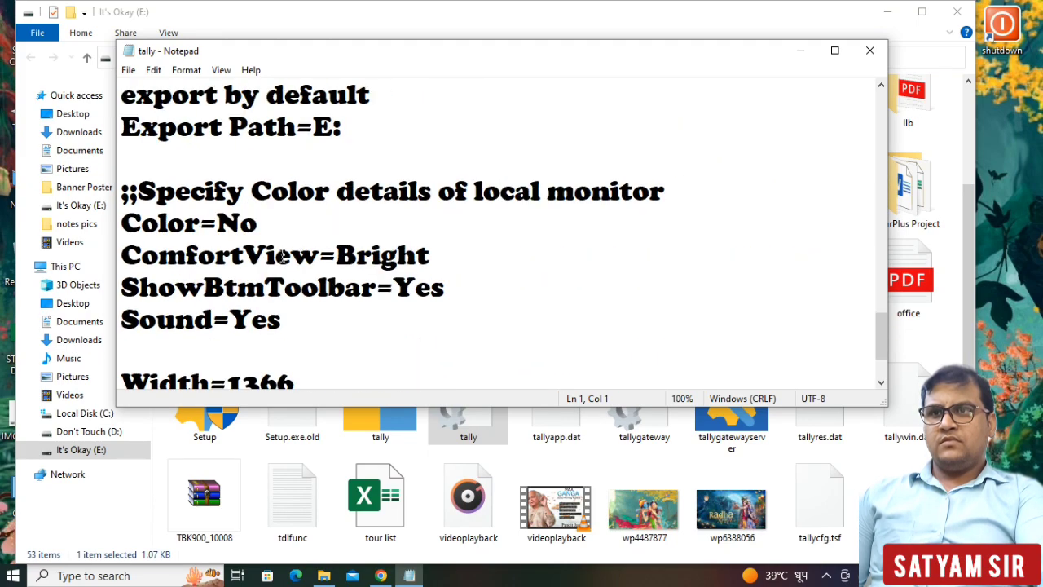
scroll(281, 257, down, 1)
scroll(282, 255, up, 1)
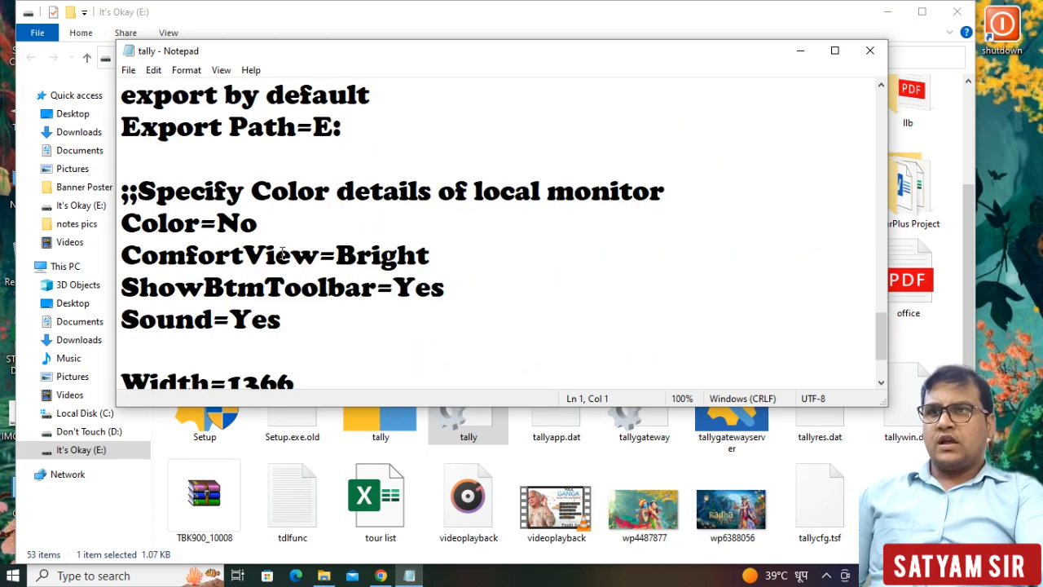
Step: Set Color to Yes and ComfortView to Dark, save, and close Notepad
click(261, 225)
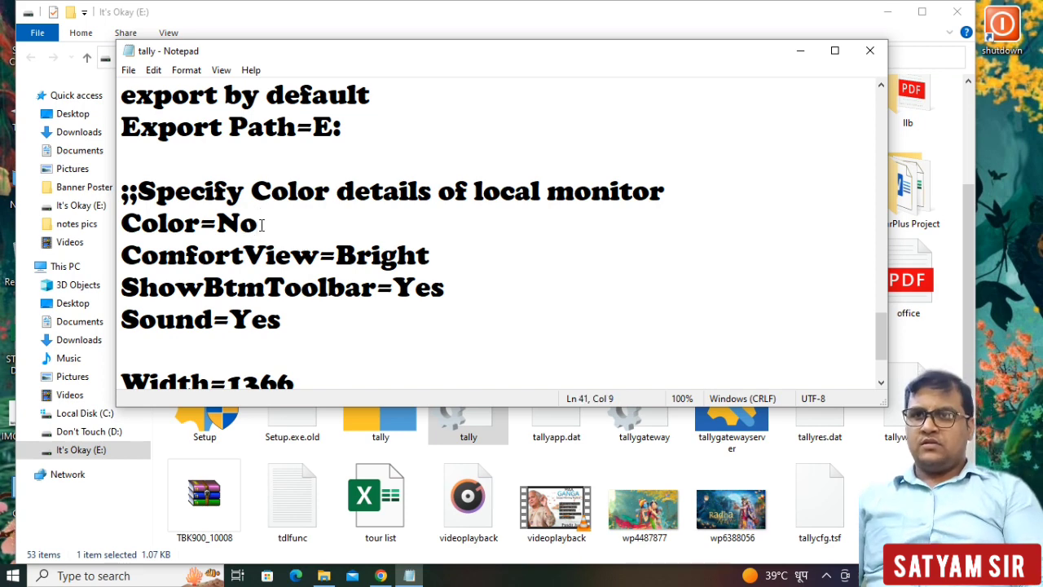
key(BackSpace)
key(BackSpace)
text(Yes)
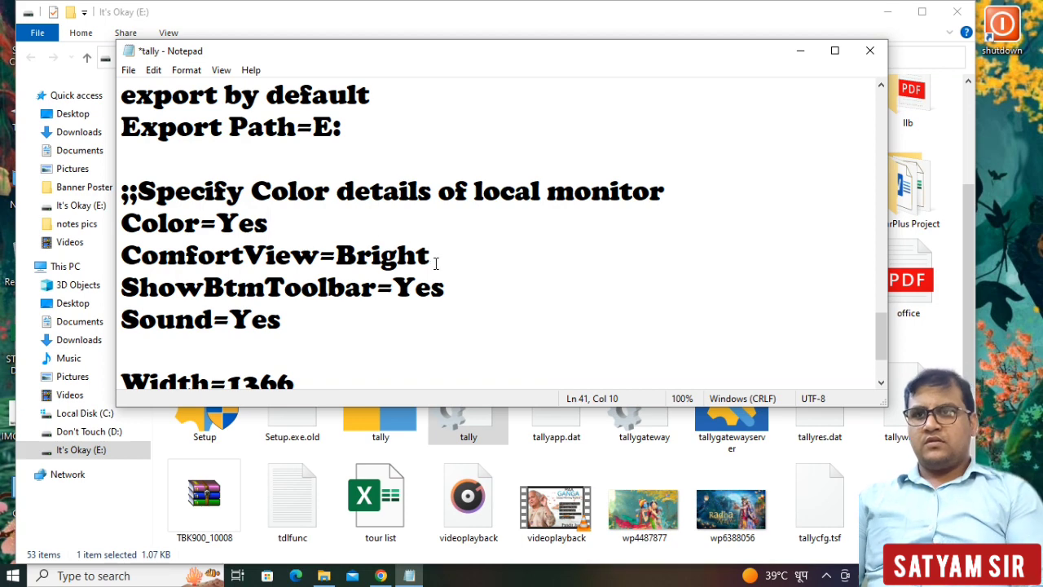
key(BackSpace)
key(BackSpace)
key(BackSpace)
key(BackSpace)
key(BackSpace)
key(BackSpace)
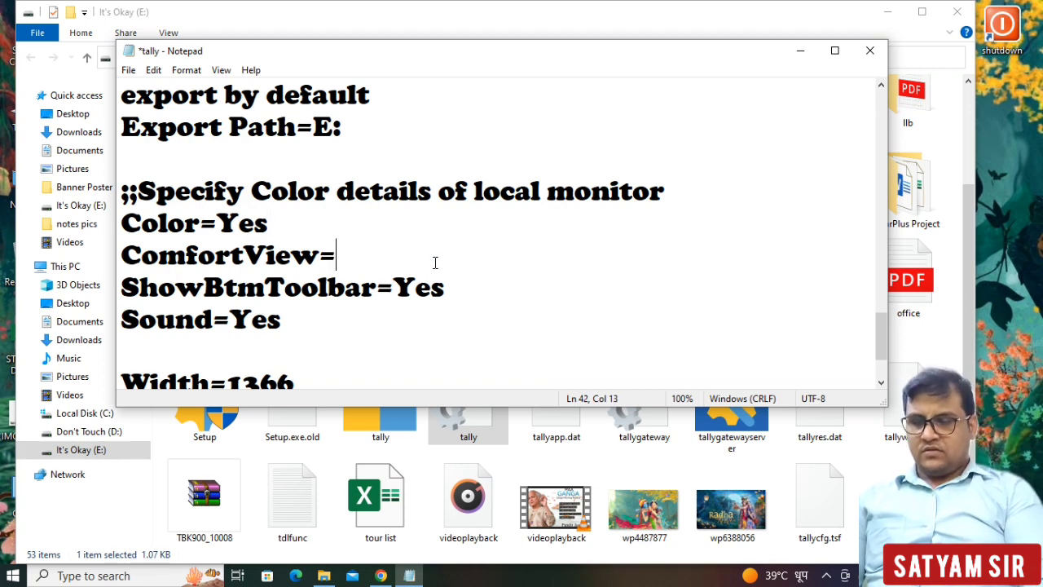
text(Dar)
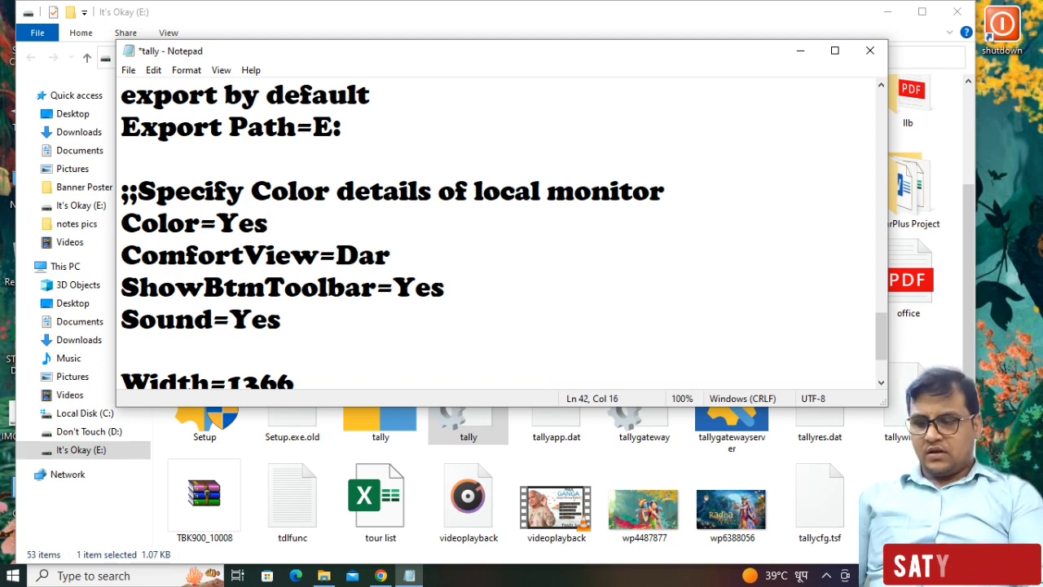
text(k)
key(ctrl+s)
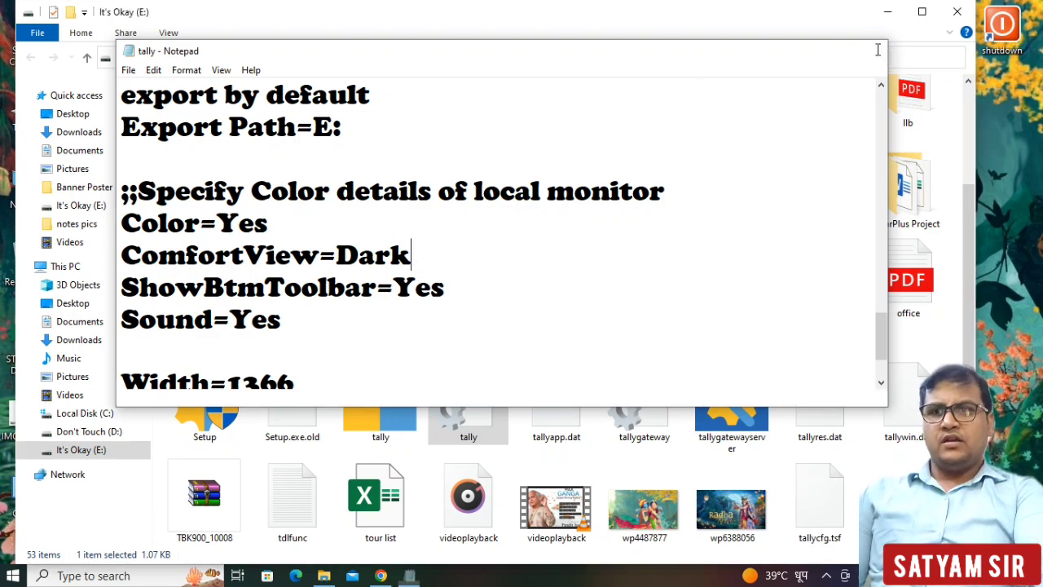
click(872, 50)
Step: Reopen tally.ini to verify the changes, close it, and minimize the folder window
double_click(479, 411)
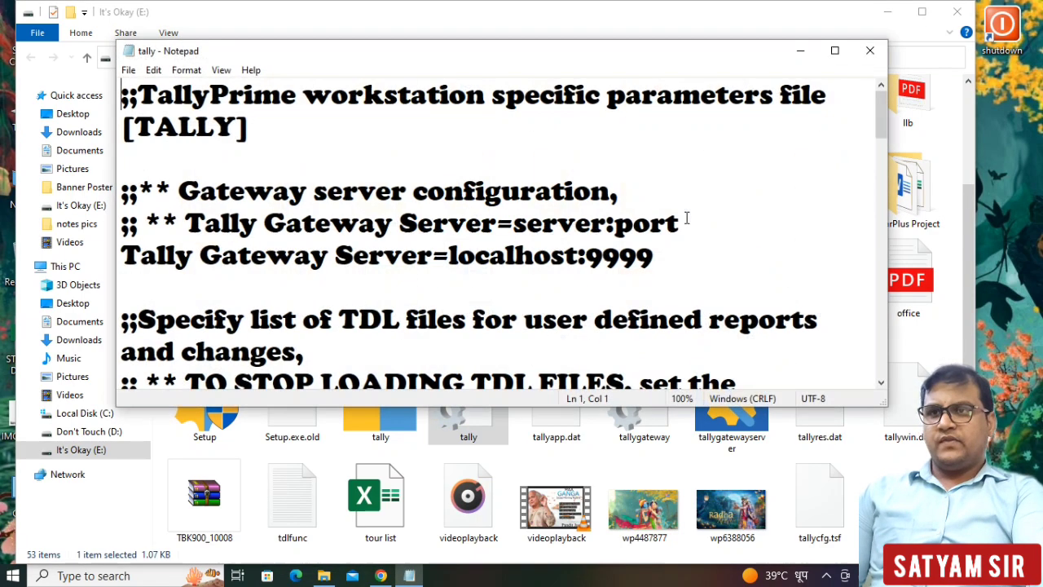
scroll(683, 211, down, 5)
scroll(684, 211, down, 6)
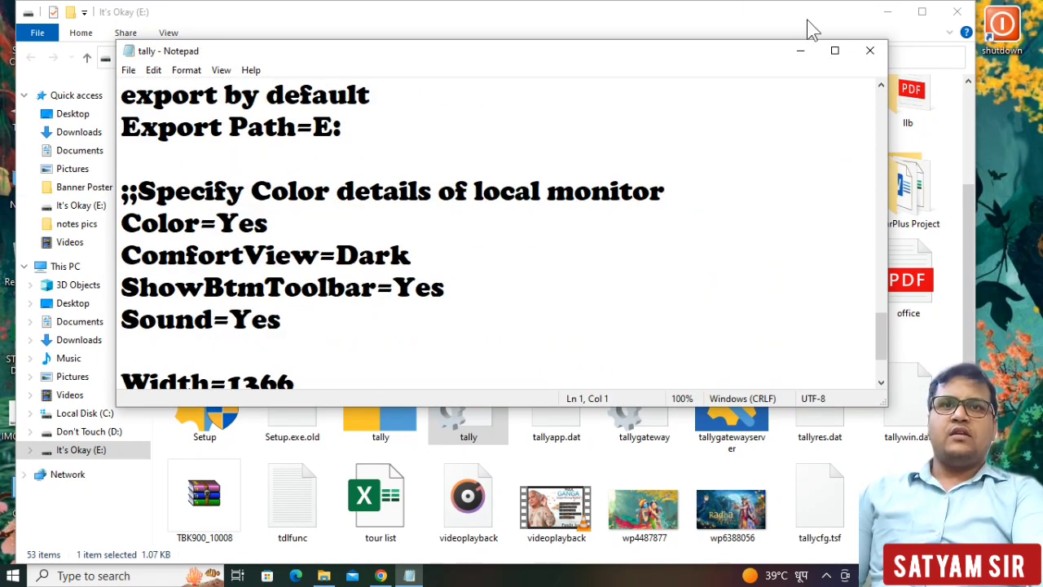
click(870, 50)
click(888, 12)
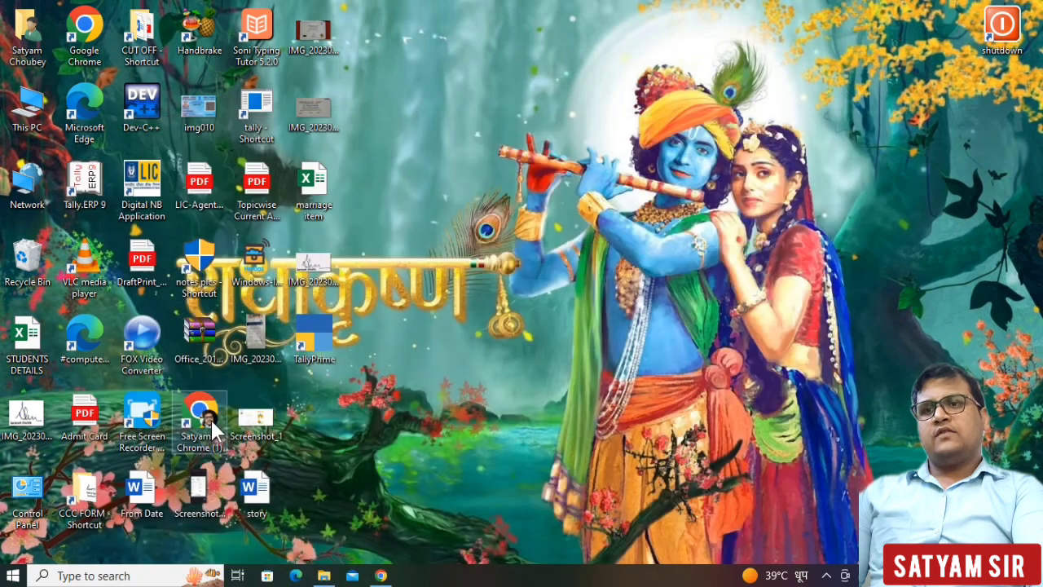
Step: Relaunch TallyPrime in Educational Mode and open Tally Prime Demo from the company list
double_click(299, 342)
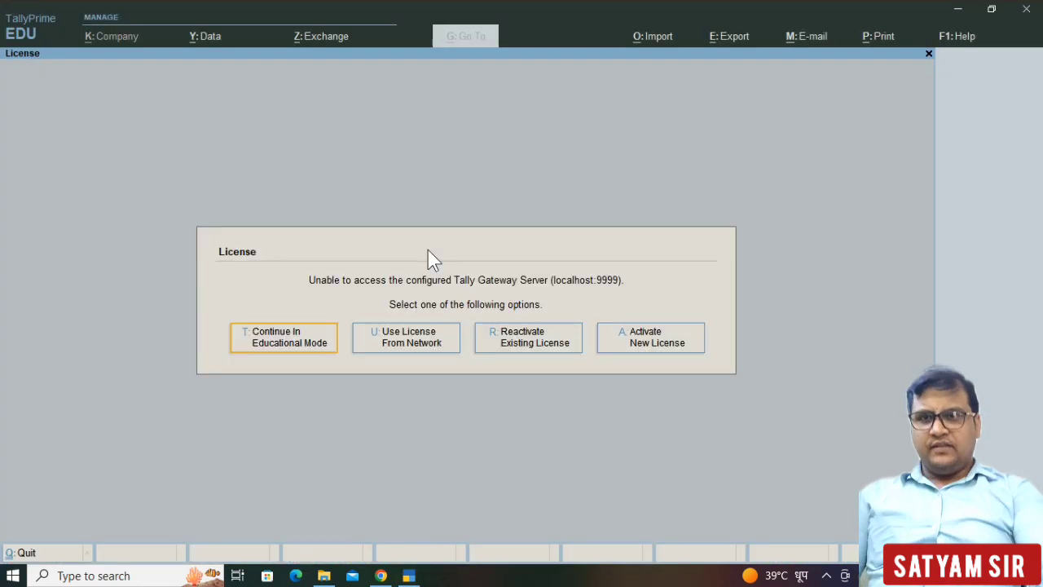
click(270, 343)
key(Return)
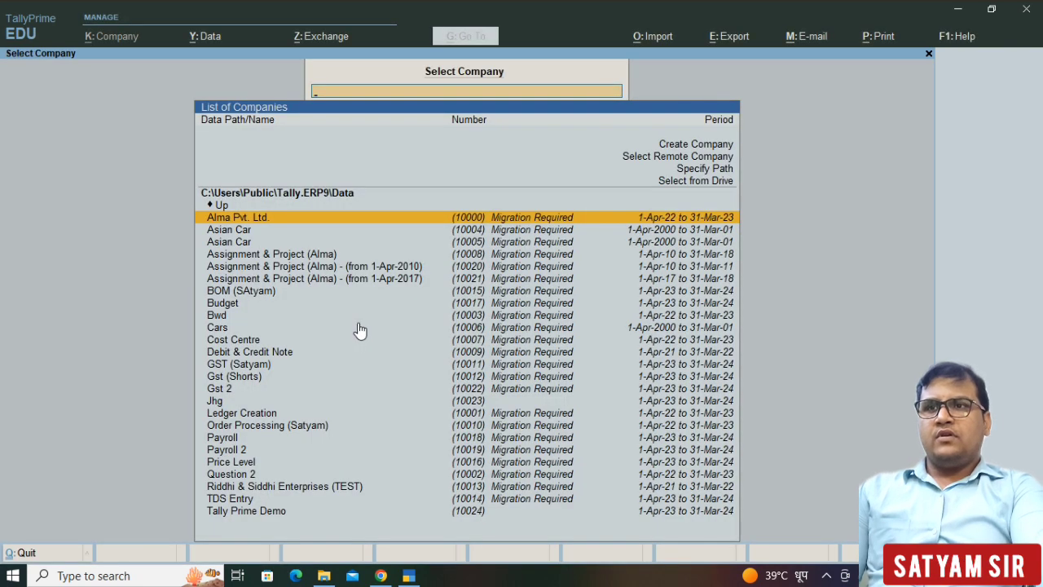
key(Escape)
key(Escape)
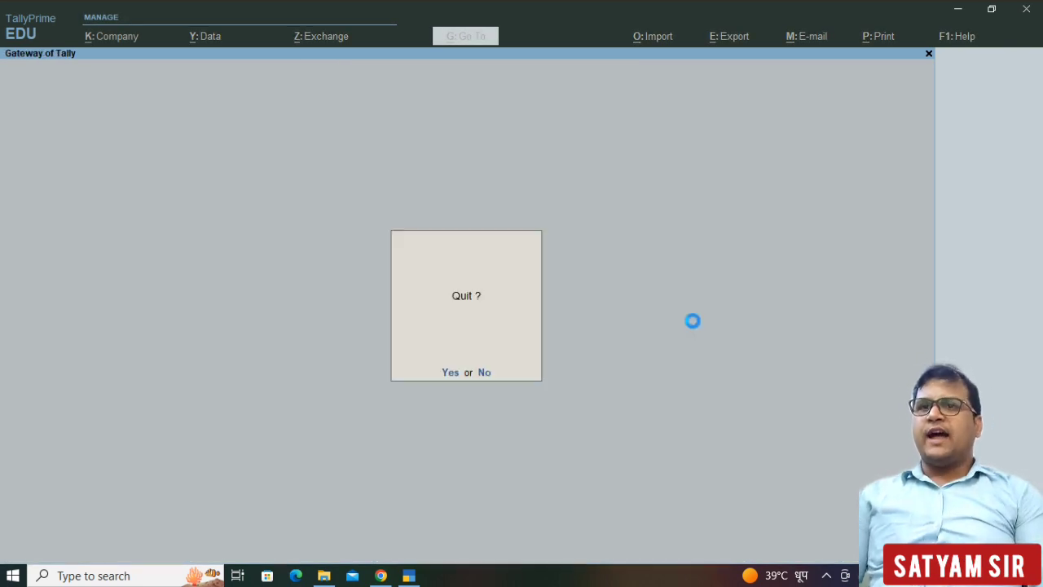
key(Escape)
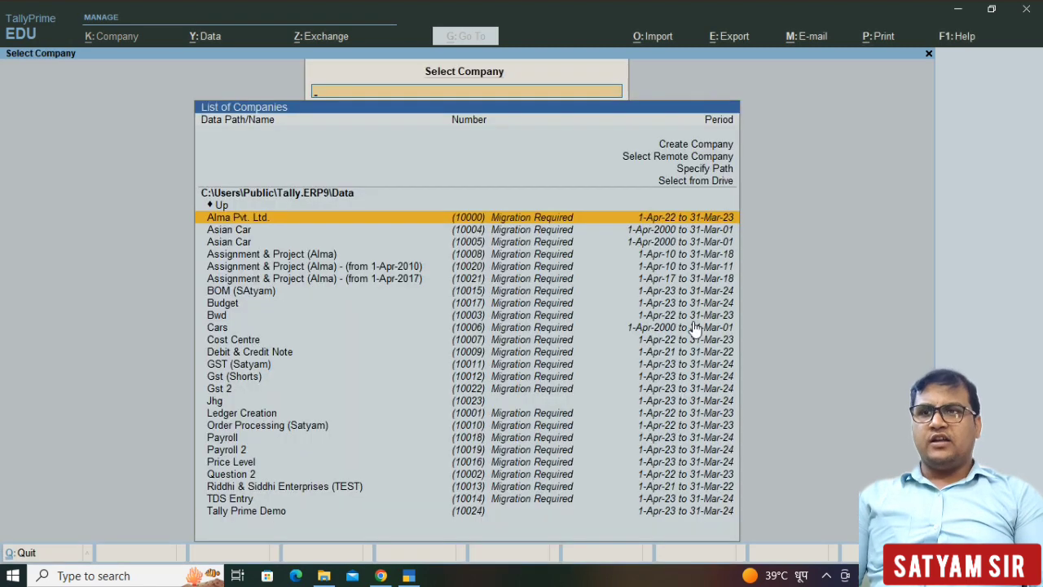
key(Down)
key(Down)
key(Down)
key(Down)
key(Down)
key(Down)
key(Down)
key(Down)
key(Down)
key(Down)
key(Down)
key(Down)
key(Down)
key(Down)
key(Down)
key(Down)
key(Down)
key(Down)
key(Down)
key(Down)
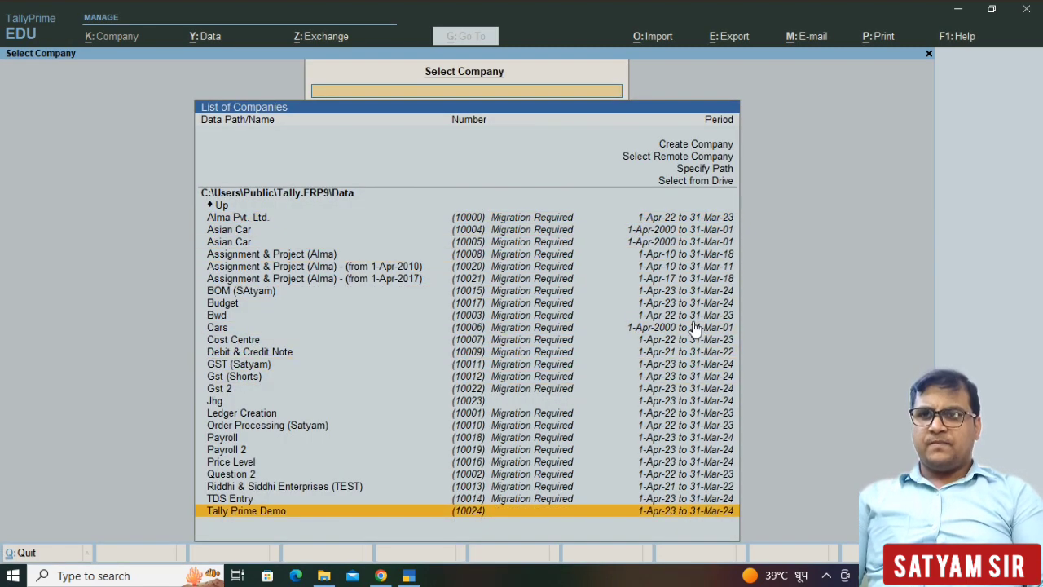
key(Up)
key(Down)
key(Return)
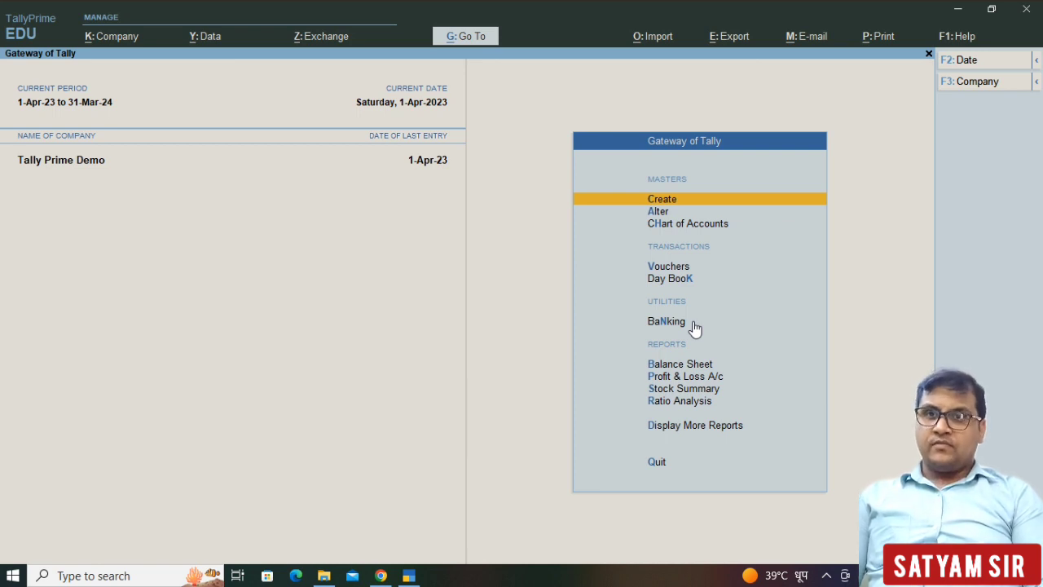
Step: Browse the Gateway of Tally menu, opening and closing Display More Reports
key(k)
key(Escape)
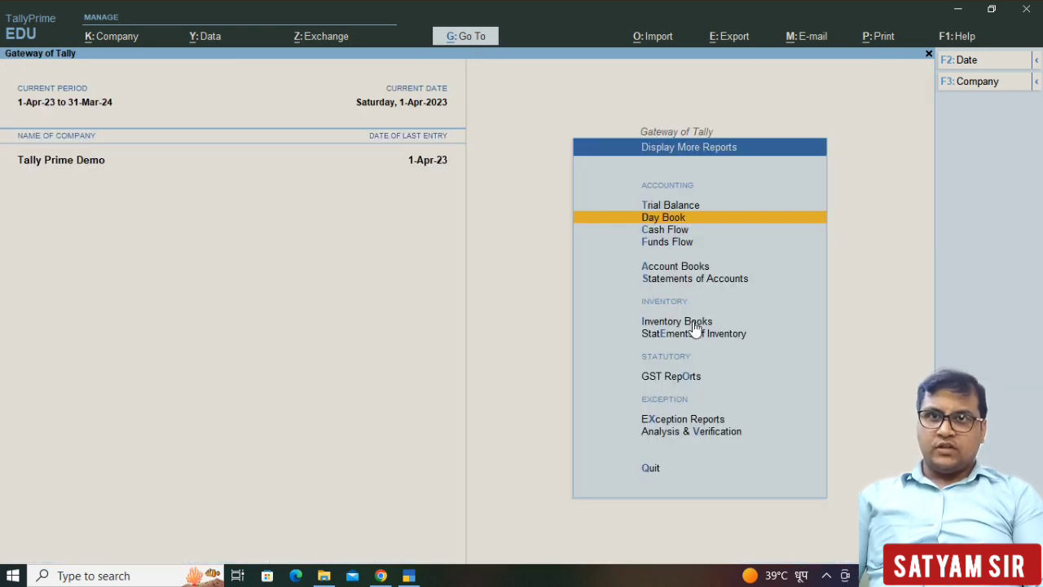
key(Escape)
key(Escape)
key(Escape)
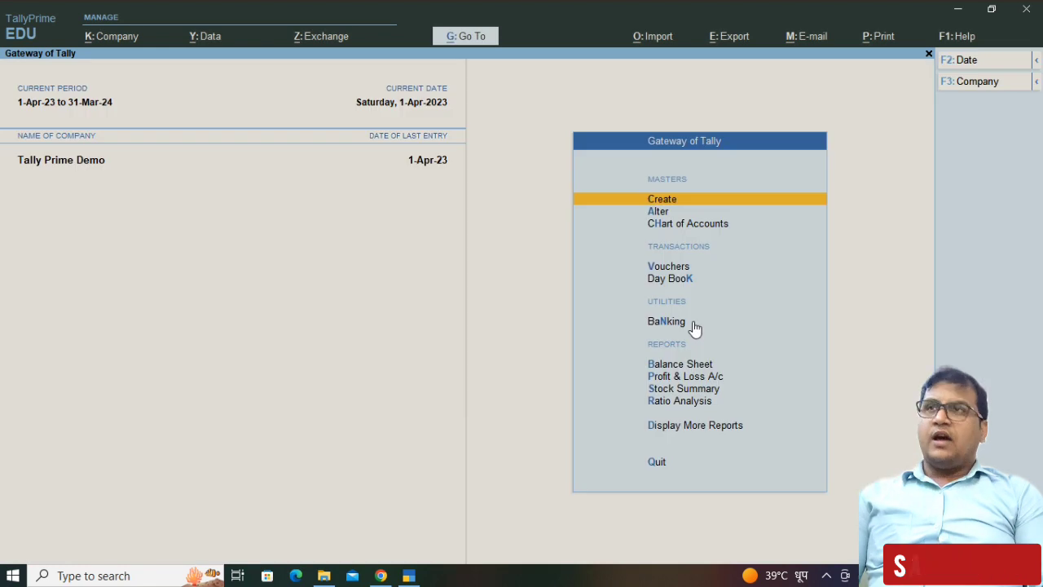
key(Up)
key(Up)
key(Up)
key(Up)
key(Up)
key(Up)
key(Up)
key(Up)
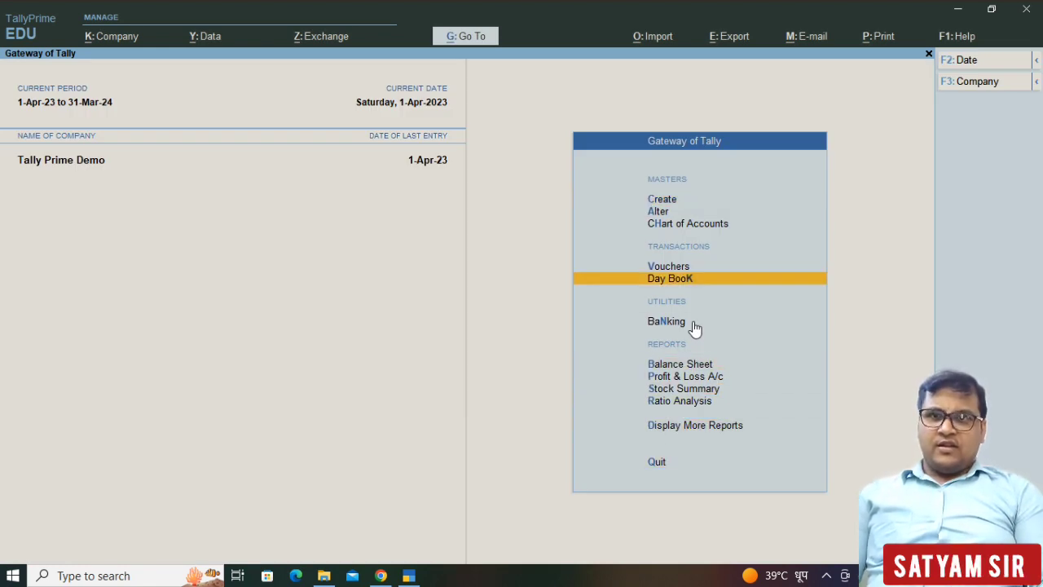
key(Down)
key(Down)
key(Down)
key(Down)
key(Down)
key(Down)
key(Down)
key(Down)
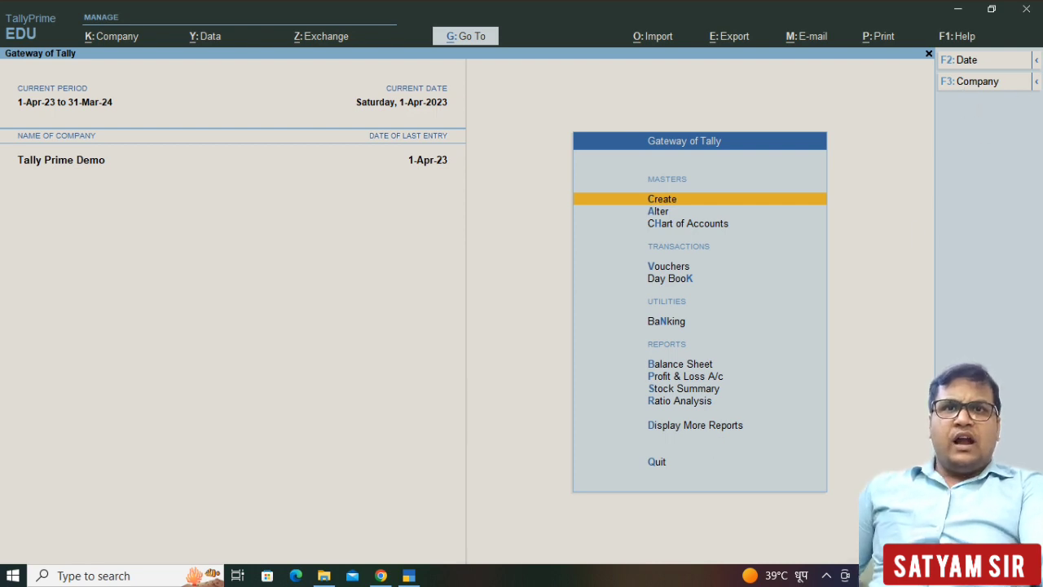
Step: Open and close the company options panel and company management menu
click(1037, 83)
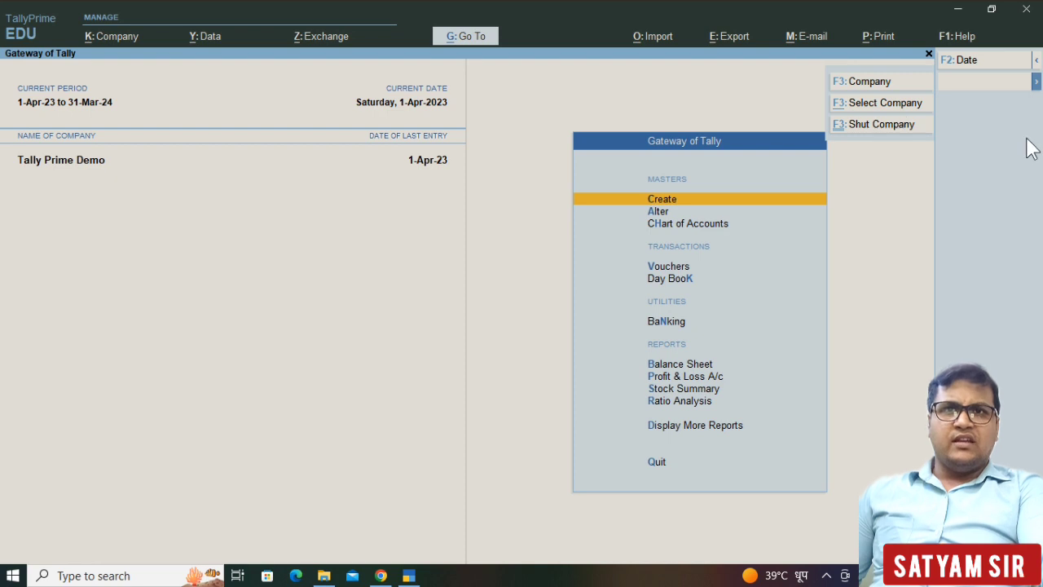
click(1037, 83)
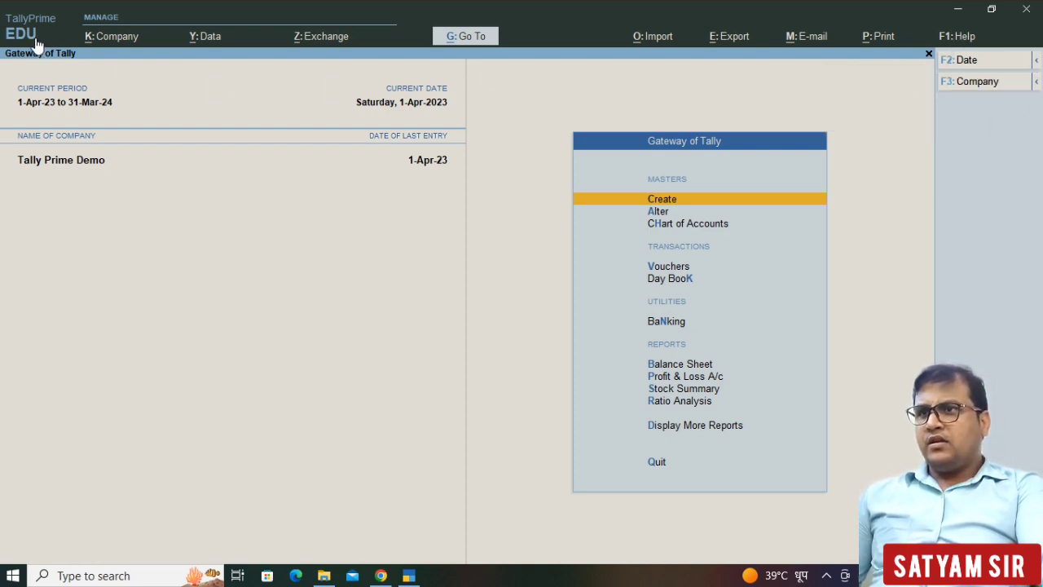
click(111, 41)
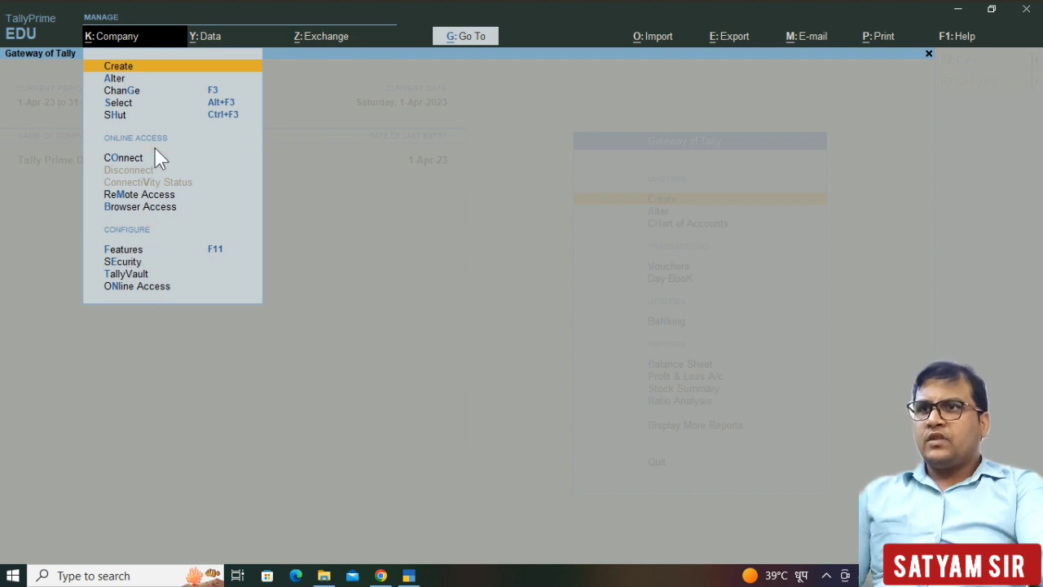
key(Escape)
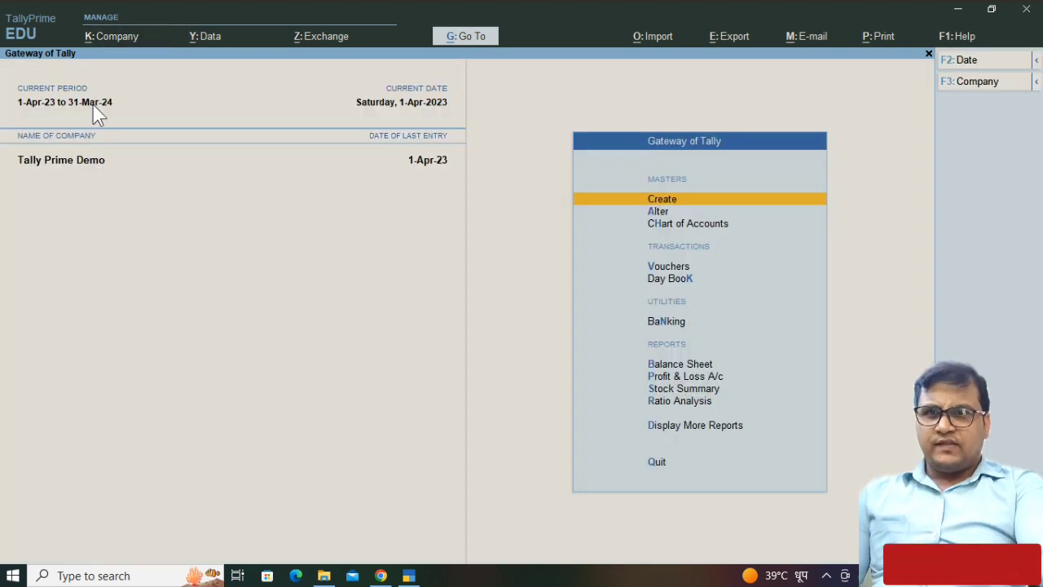
key(Escape)
key(Escape)
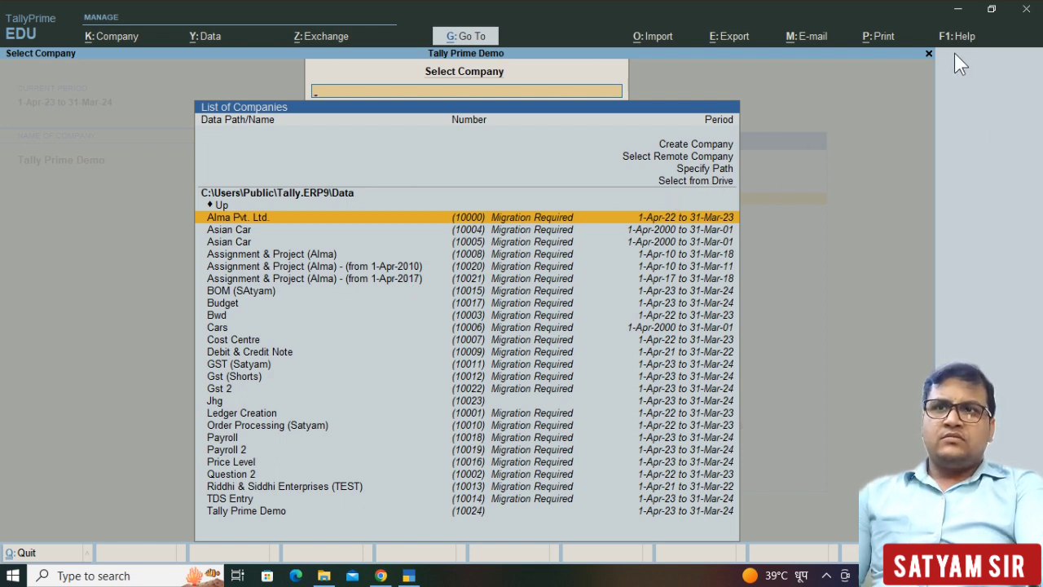
key(Escape)
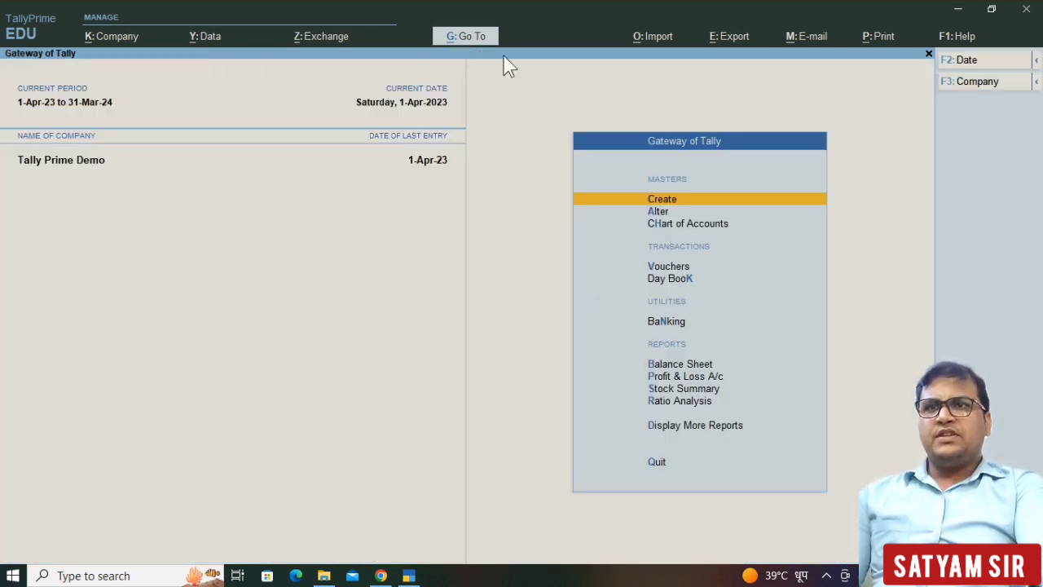
Step: Open and close the Go To reports list, then quit TallyPrime with Yes
click(480, 41)
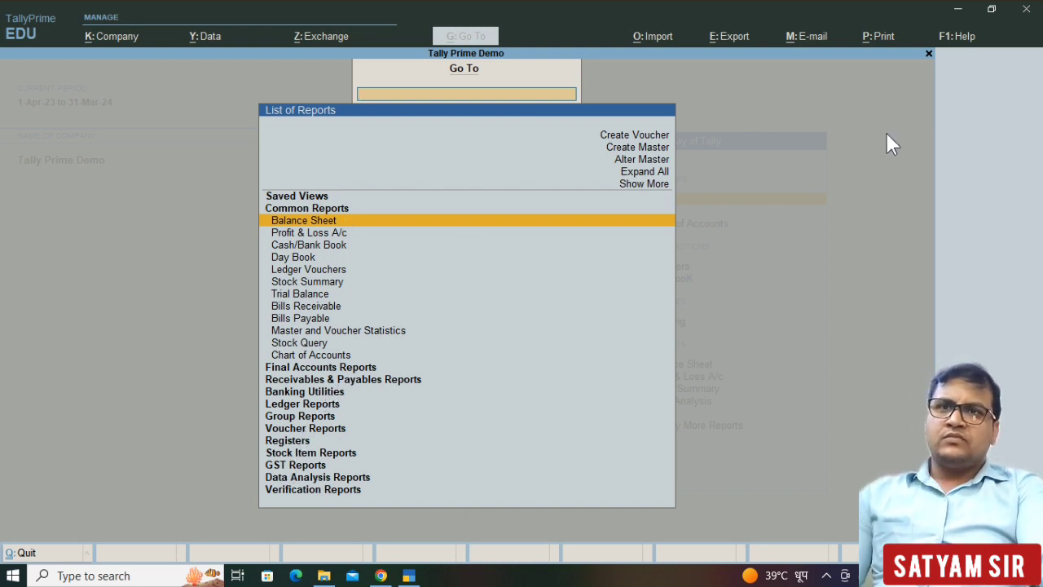
key(Escape)
key(Escape)
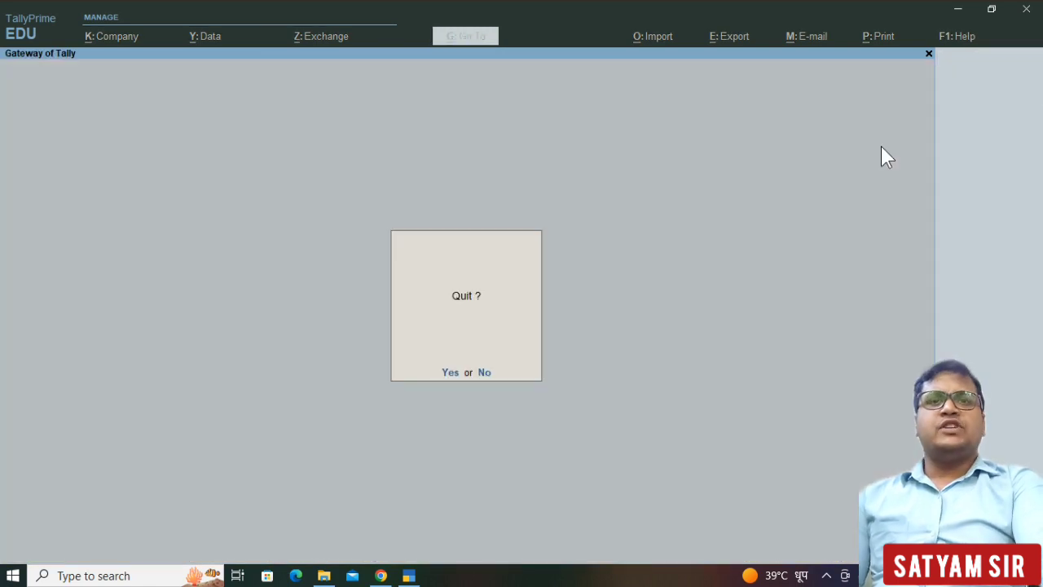
key(Escape)
click(960, 9)
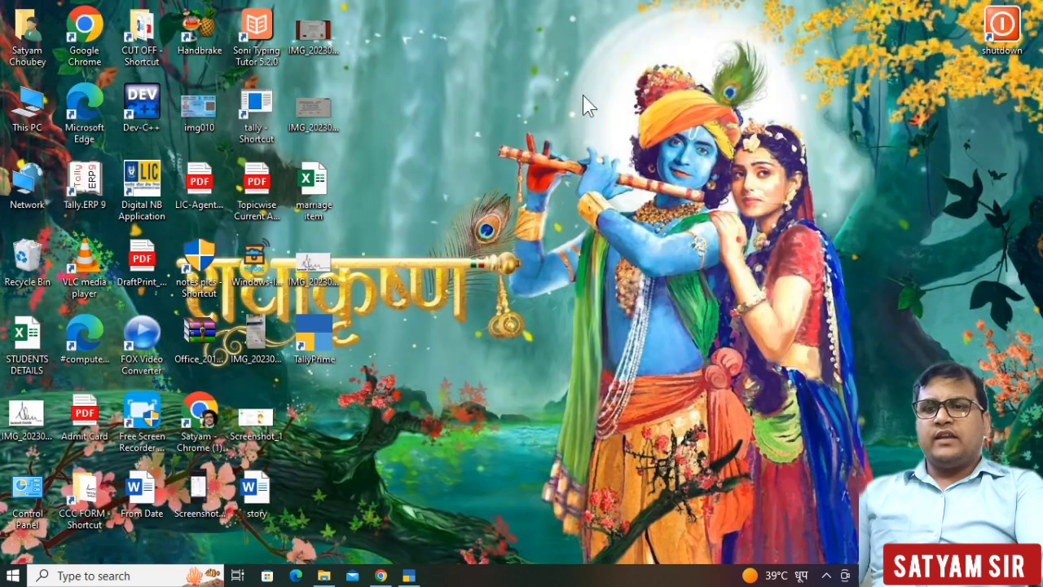
click(409, 576)
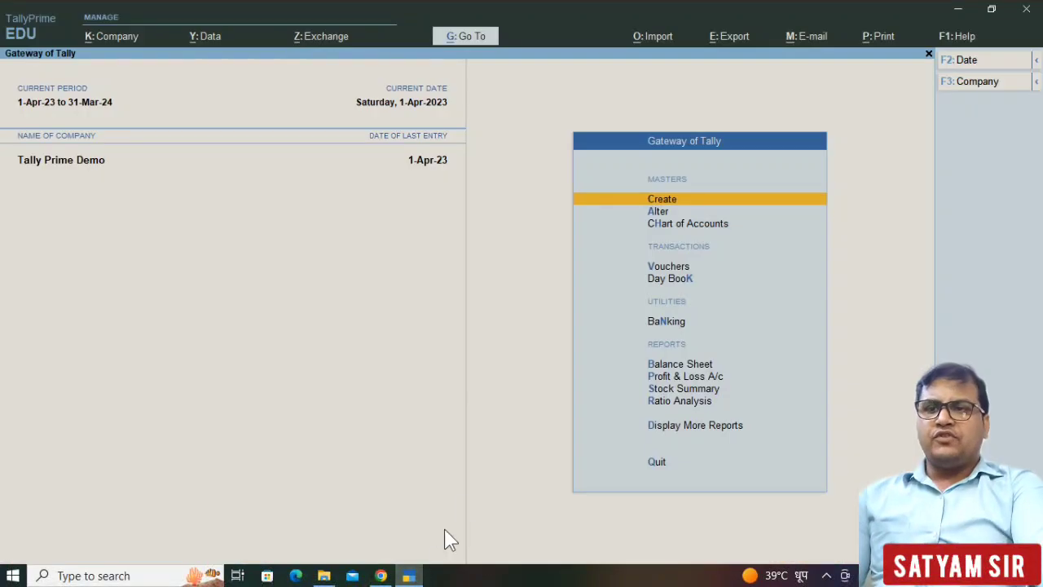
key(Escape)
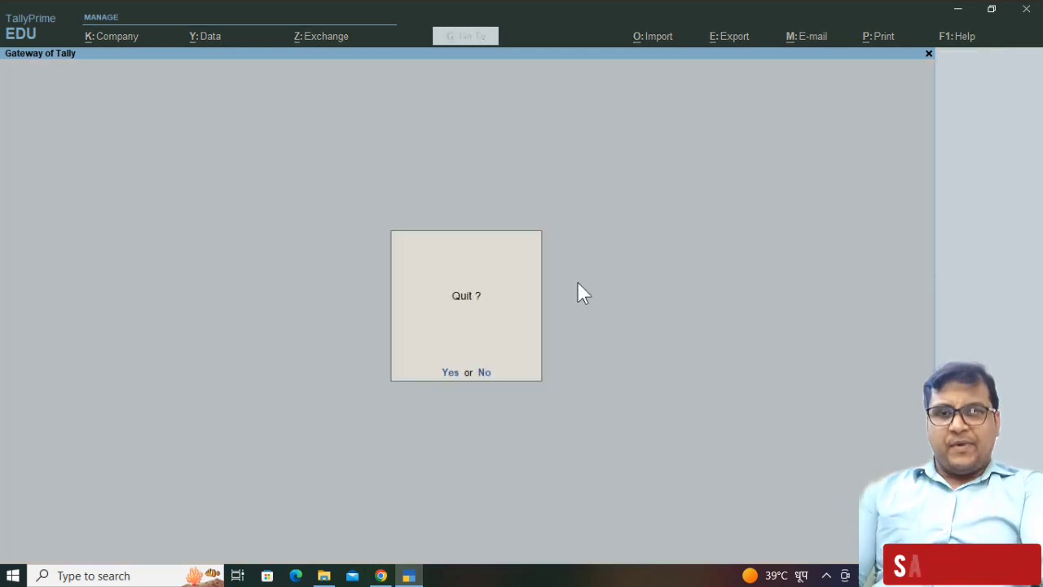
click(450, 373)
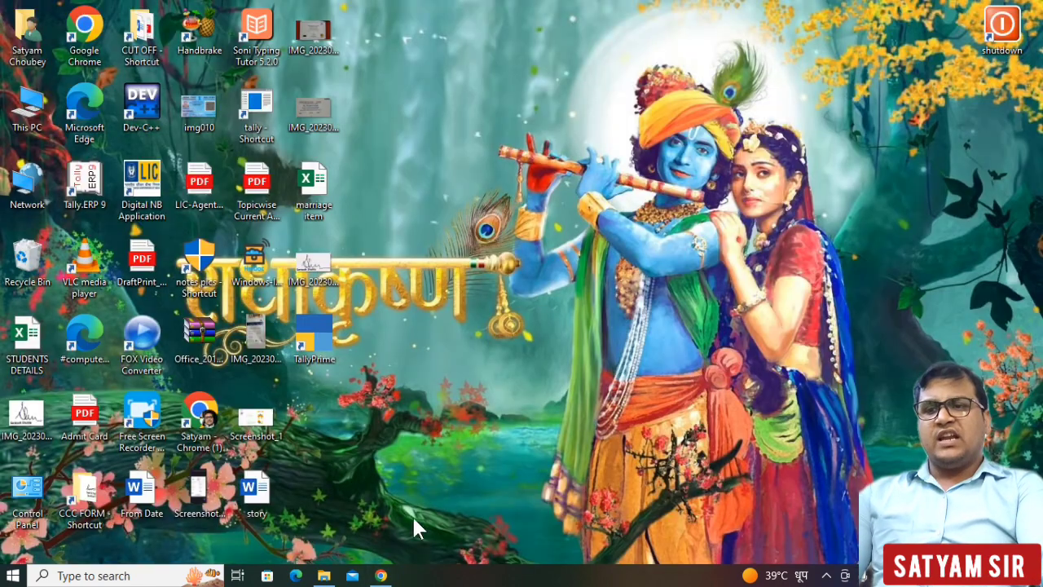
Step: Open tally.ini from the E: drive folder and scroll to the ComfortView line
click(323, 576)
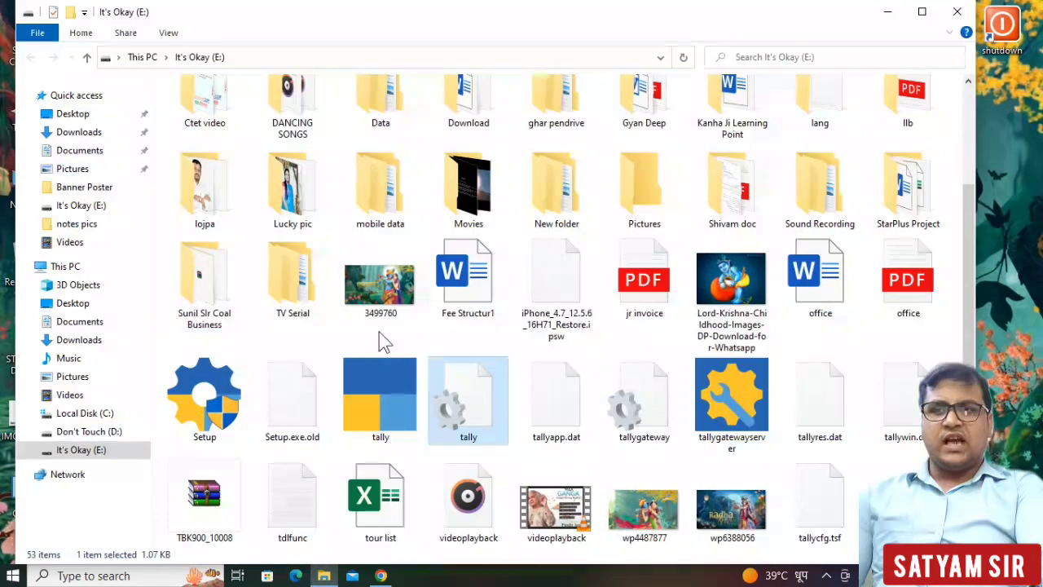
double_click(456, 389)
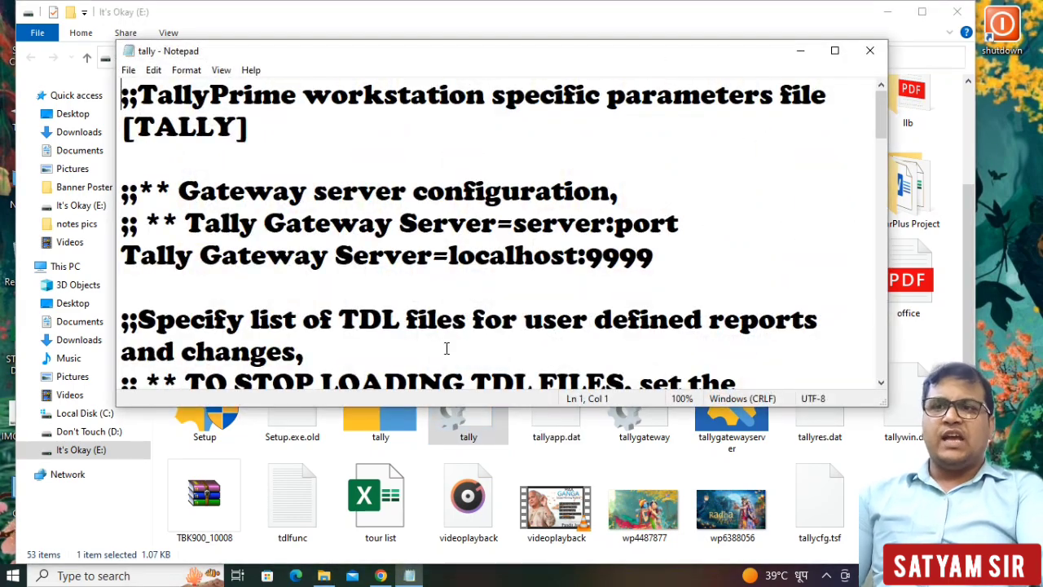
scroll(450, 326, down, 3)
scroll(454, 306, down, 7)
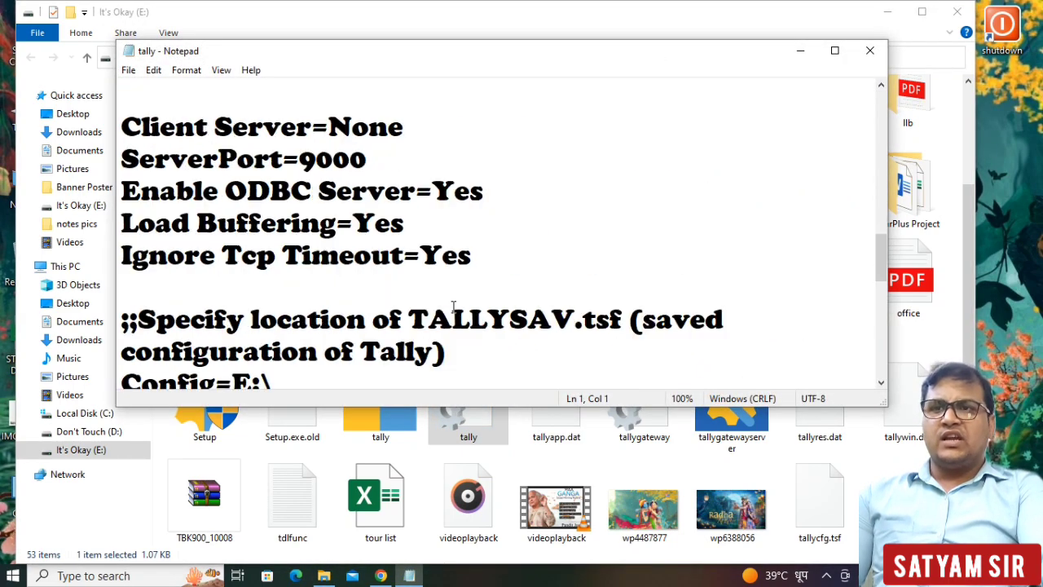
scroll(453, 307, down, 5)
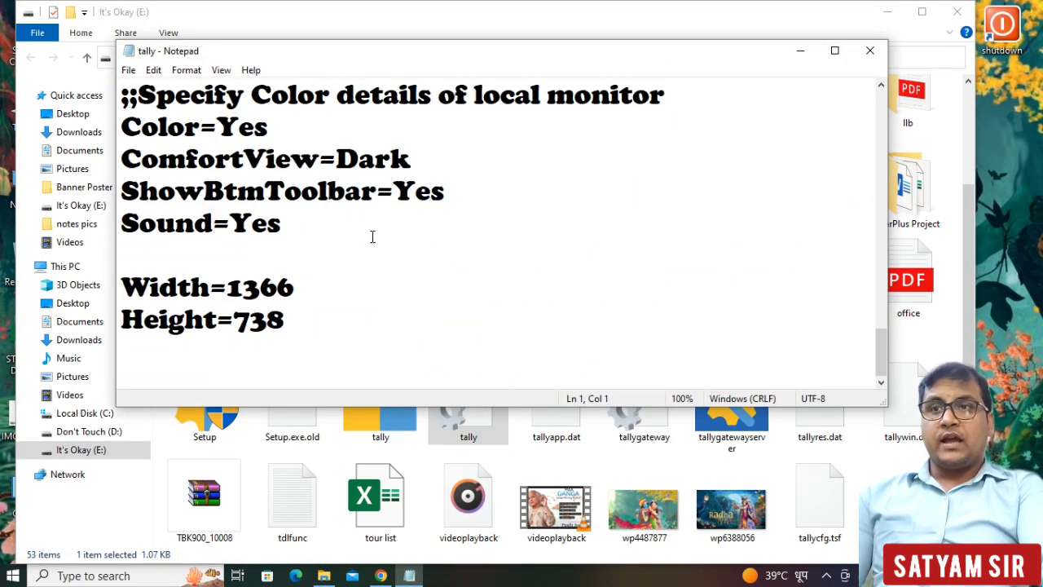
Step: Replace ComfortView=Dark with Bright, save the file, and close Notepad
click(409, 159)
key(BackSpace)
key(BackSpace)
key(BackSpace)
key(BackSpace)
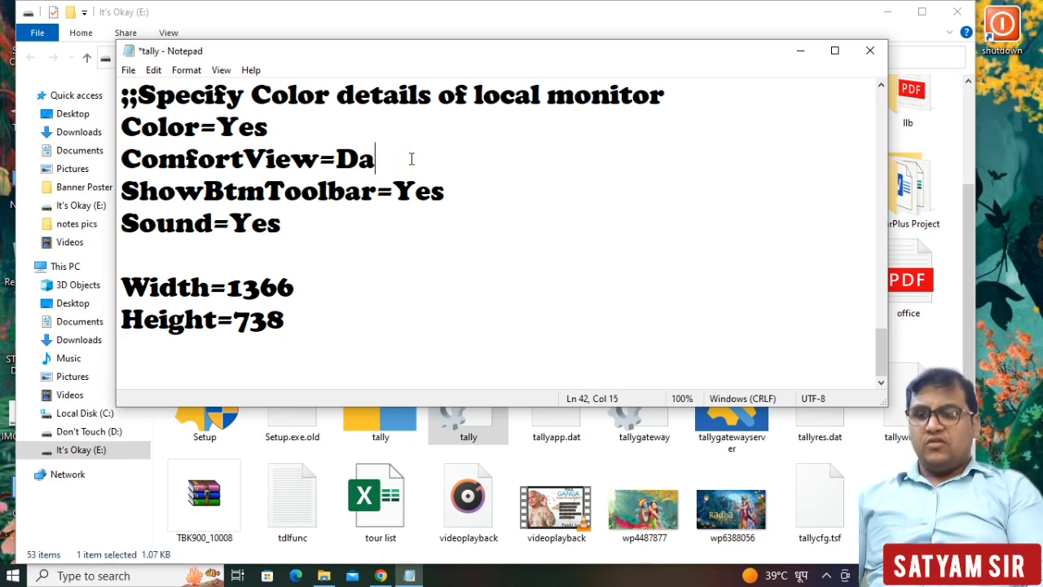
text(Bright)
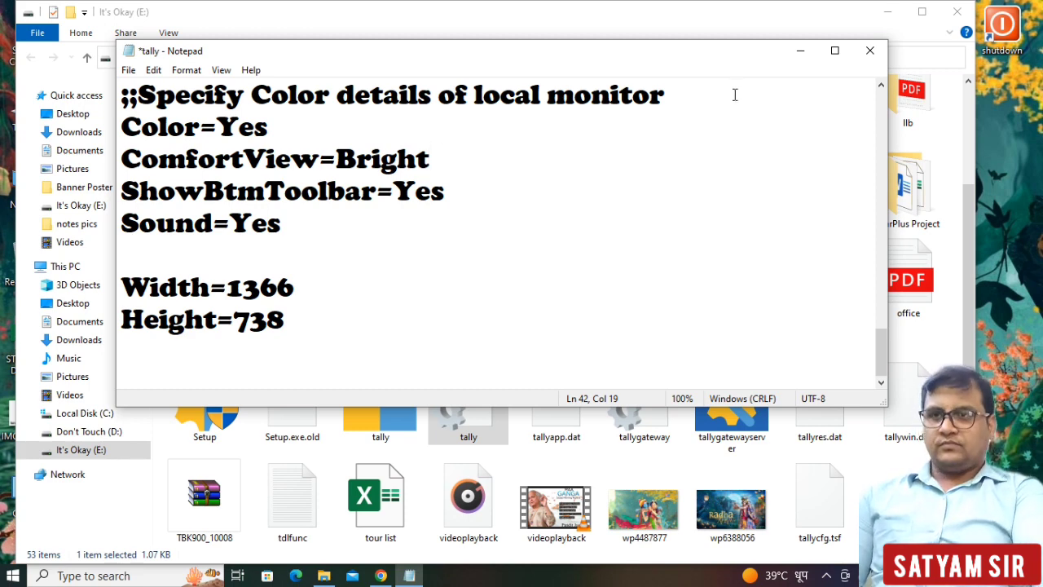
key(ctrl+s)
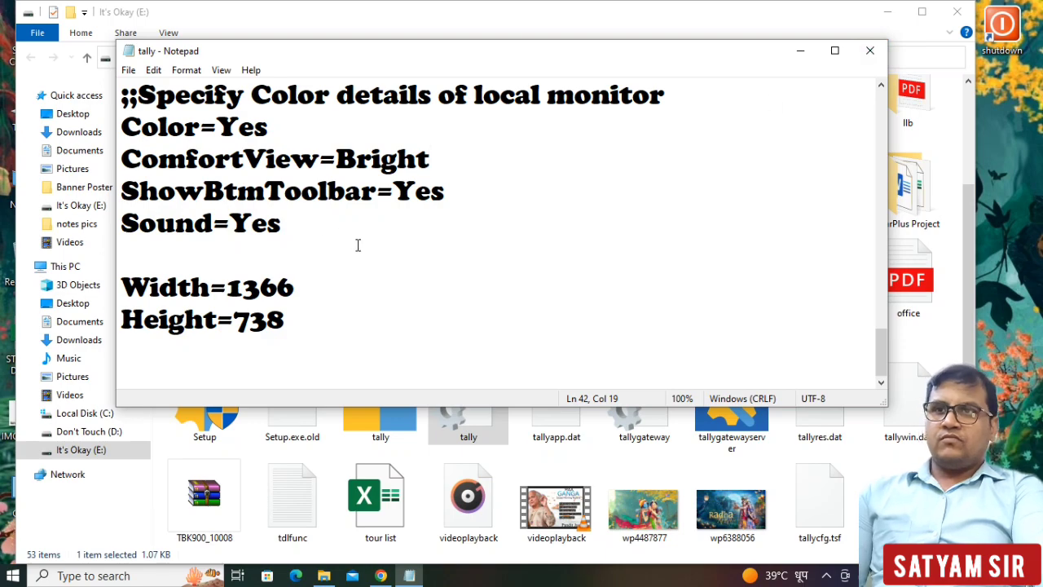
scroll(358, 250, up, 3)
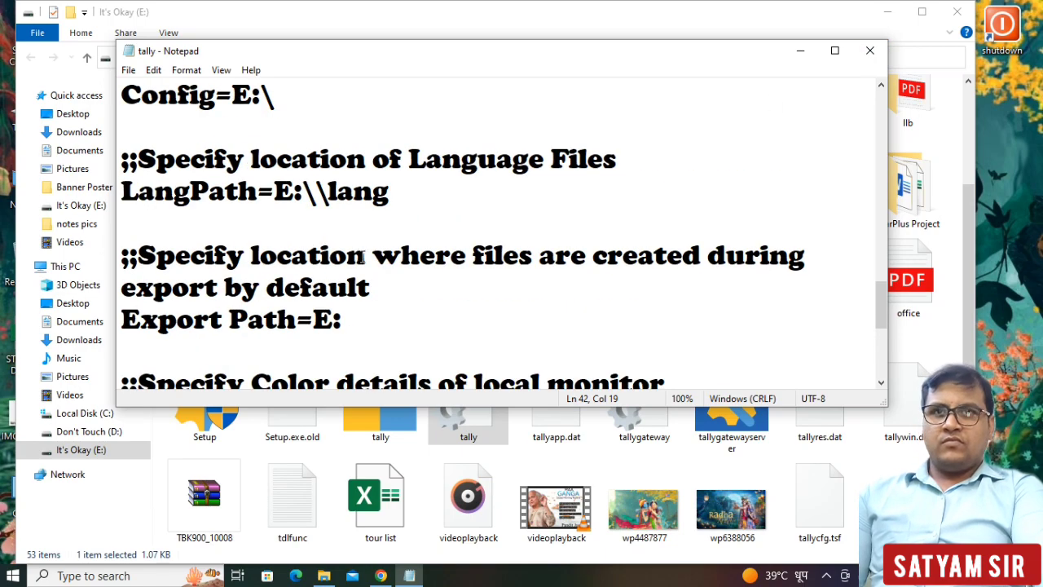
scroll(363, 256, down, 3)
click(870, 50)
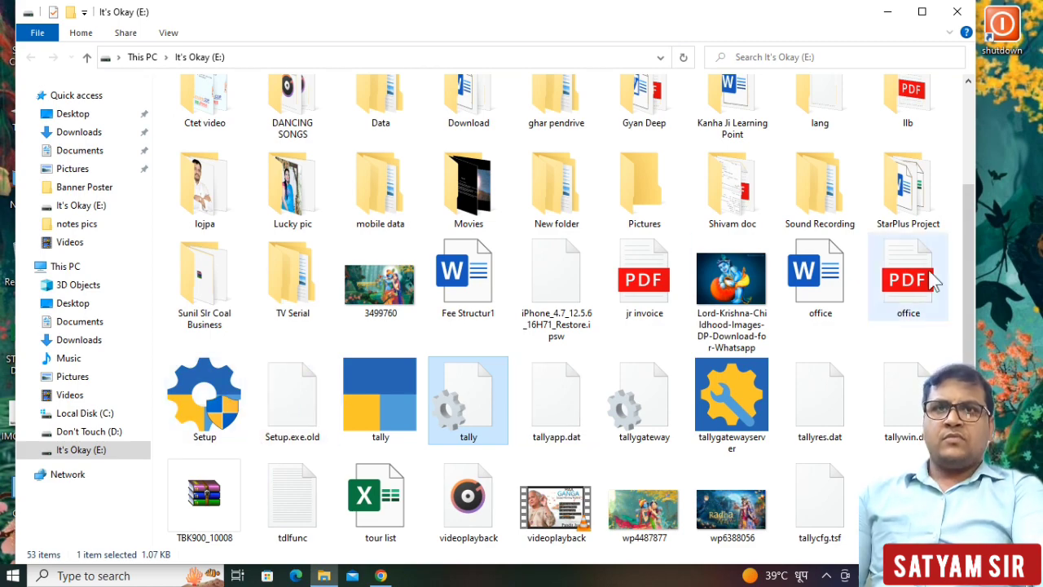
Step: Close the E: drive folder, continue in Educational Mode, and open Tally Prime Demo
click(959, 13)
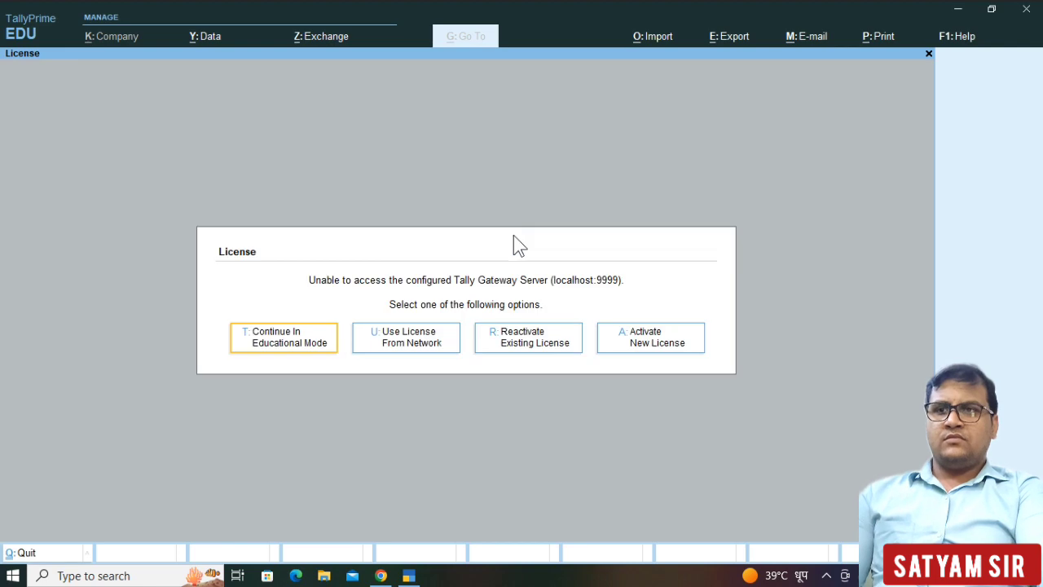
click(300, 345)
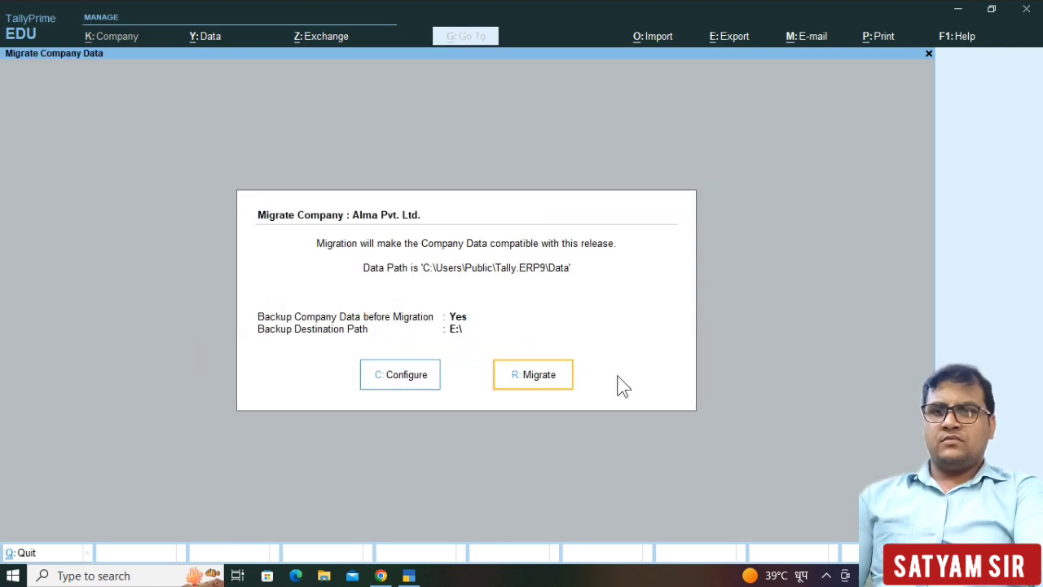
key(r)
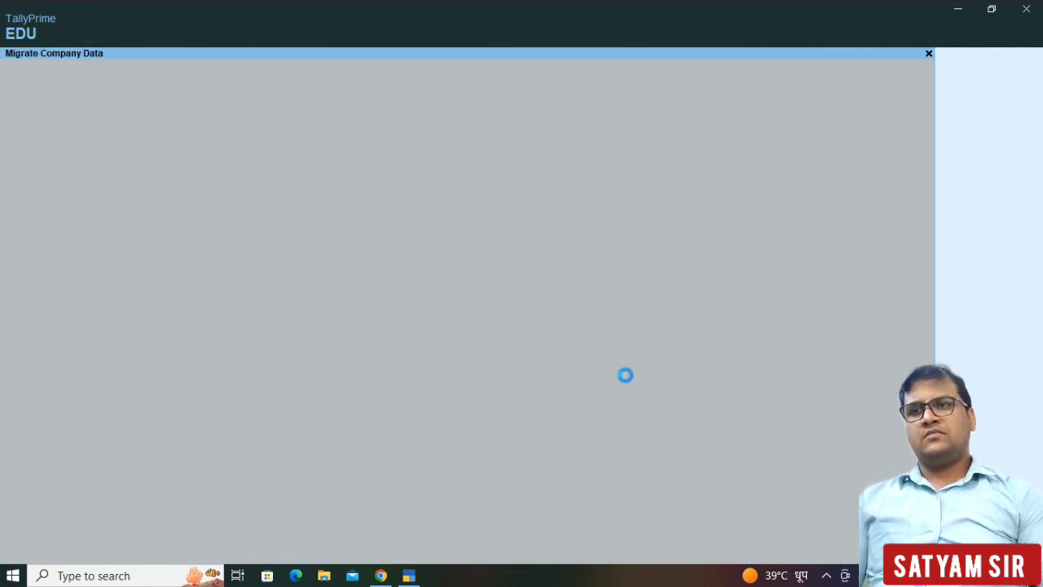
key(Down)
key(Down)
key(Down)
key(Down)
key(Down)
key(Down)
key(Down)
key(Down)
key(Down)
key(Down)
key(Down)
key(Down)
key(Down)
key(Down)
key(Down)
key(Down)
key(Down)
key(Down)
key(Down)
key(Down)
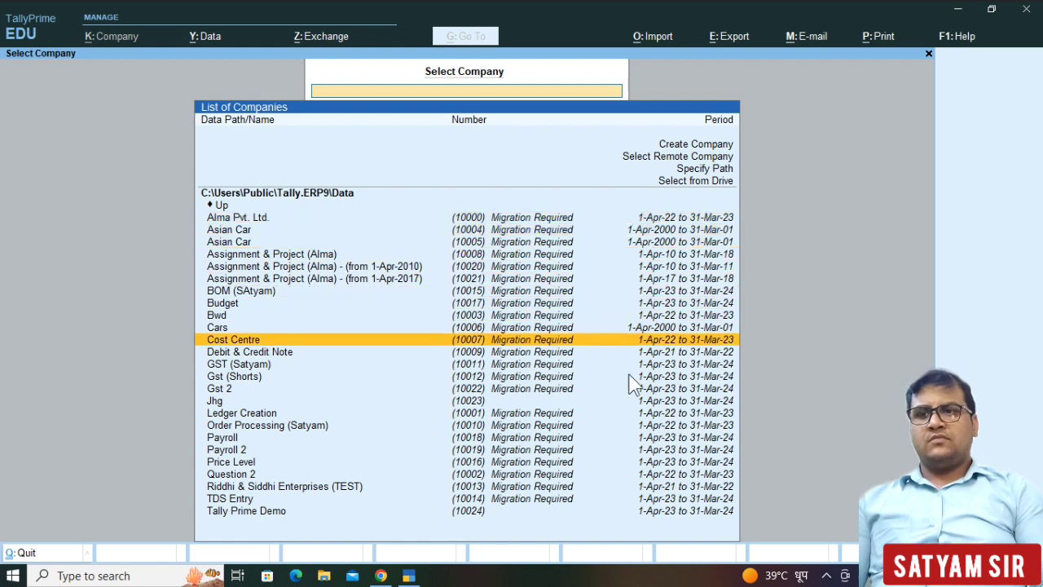
key(Return)
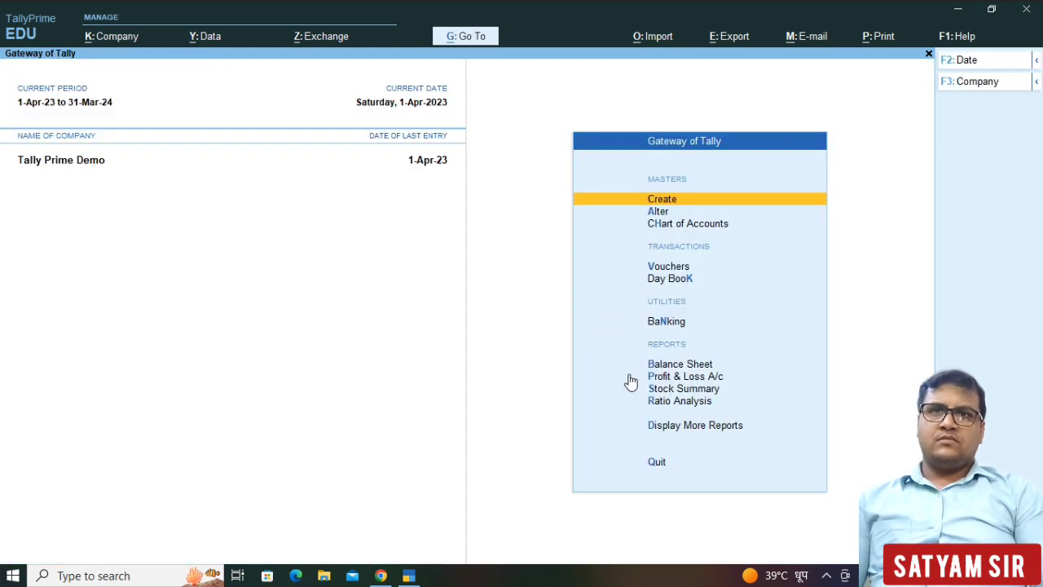
key(Escape)
key(Escape)
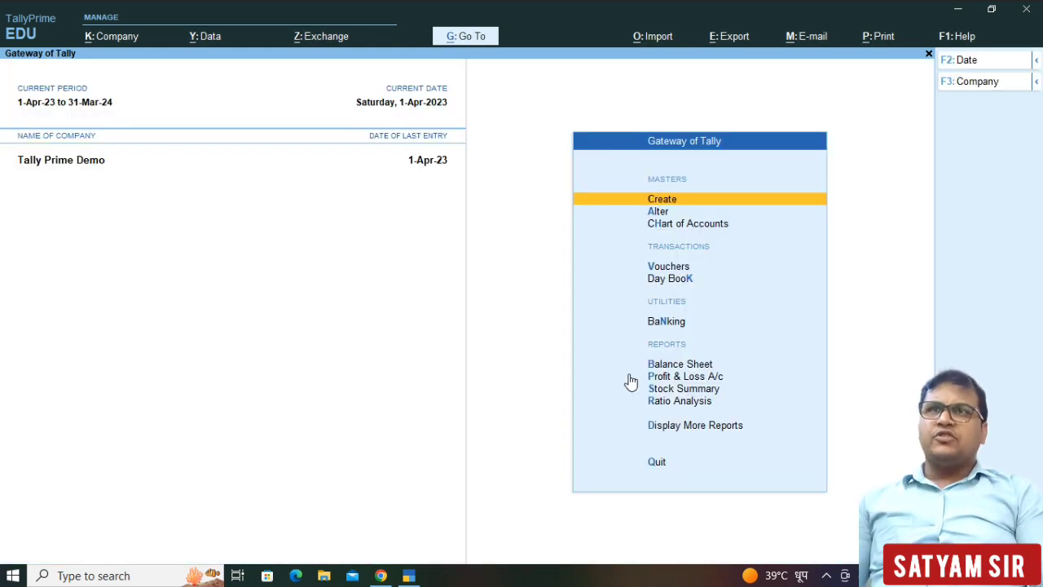